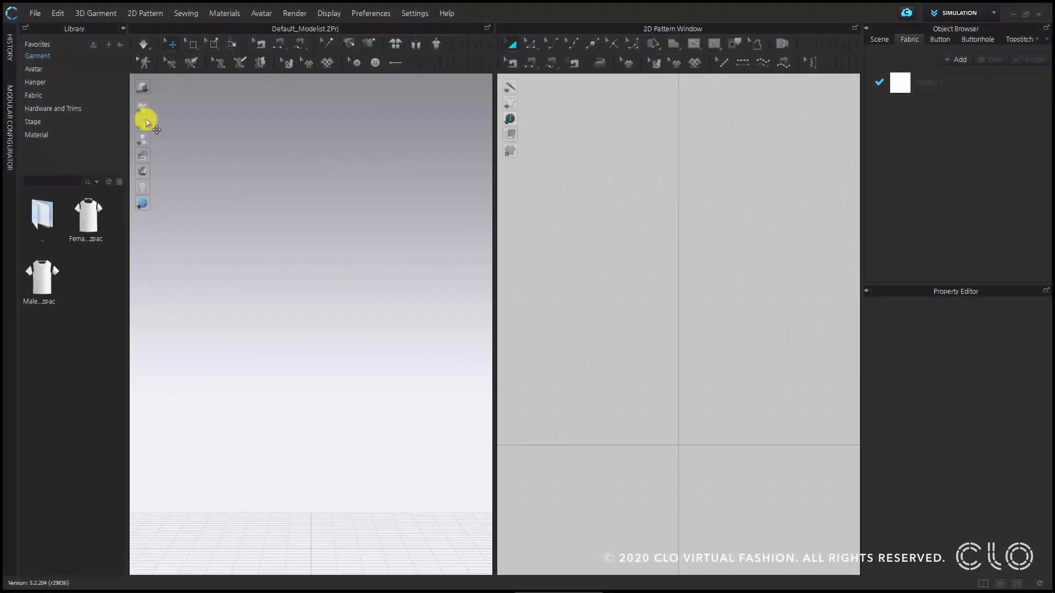
# Step: Open the tie top.Zprj project from the library's Material folder and look over the garment
pyautogui.click(66, 135)
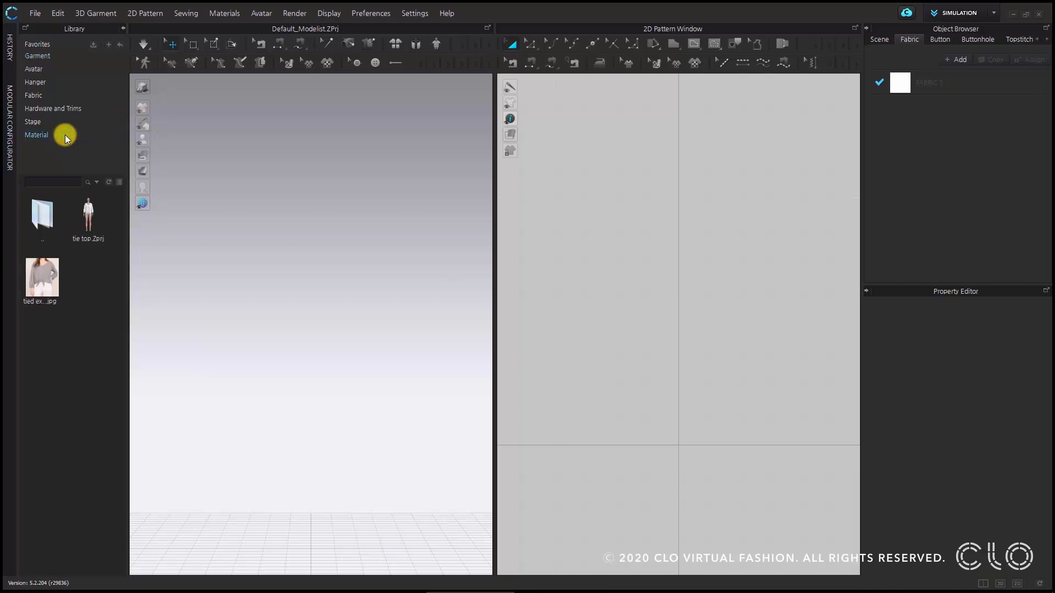
pyautogui.moveTo(94, 222)
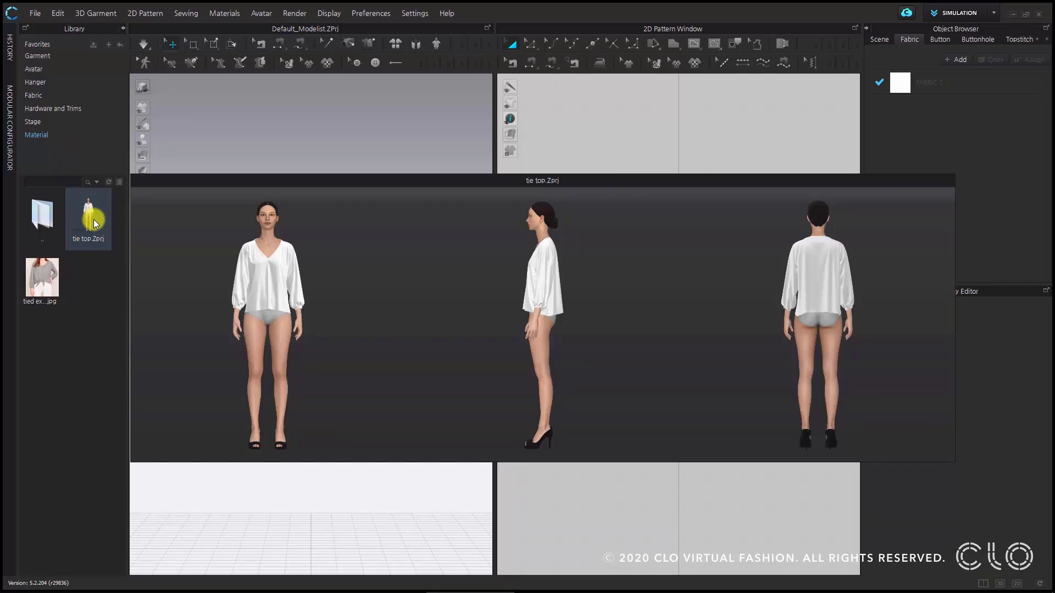
pyautogui.doubleClick(94, 222)
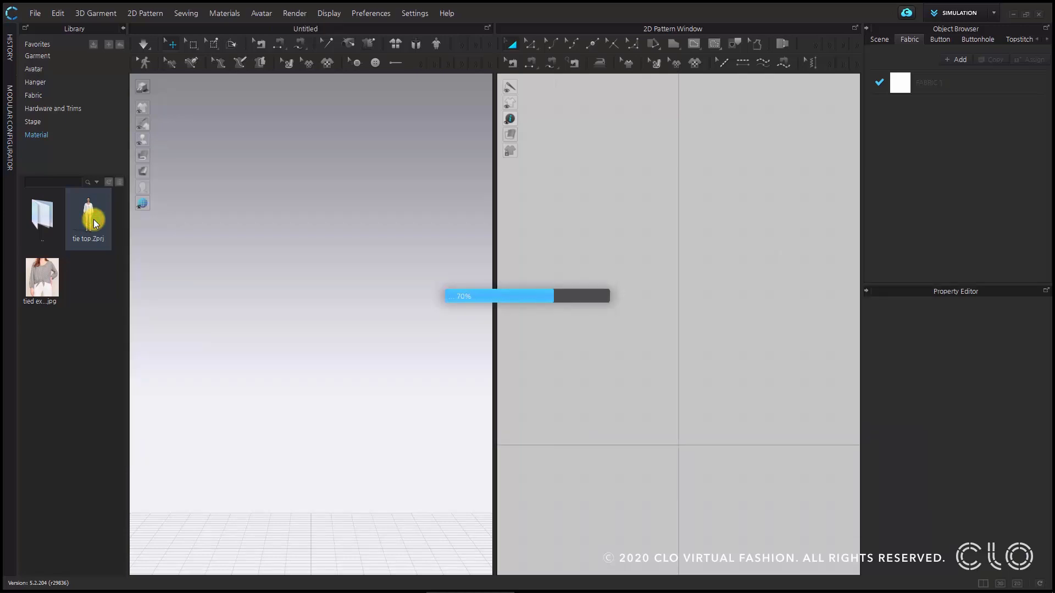
pyautogui.scroll(1, 412, 341)
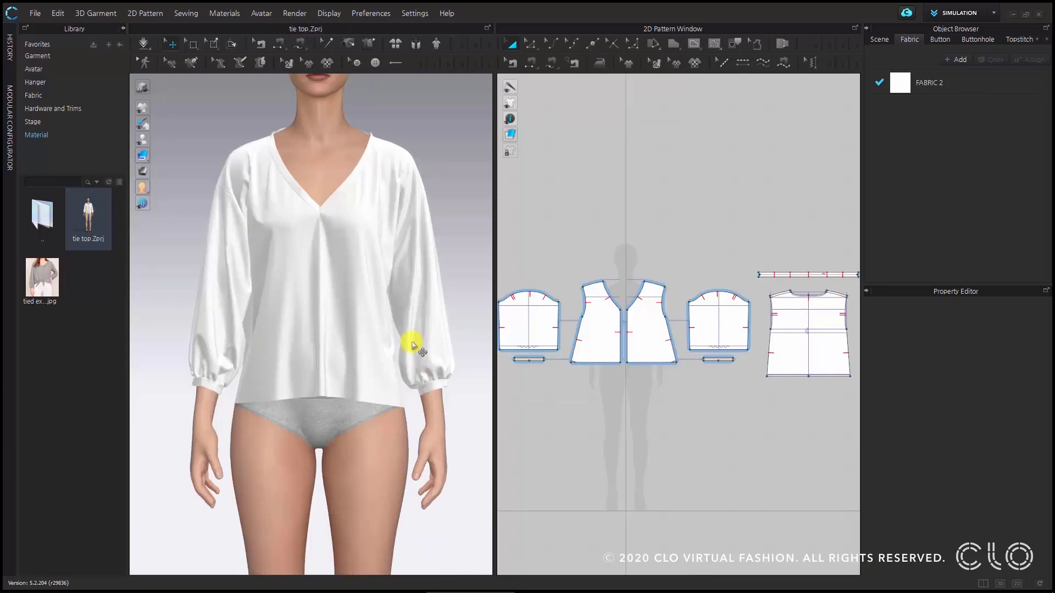
pyautogui.scroll(-1, 412, 342)
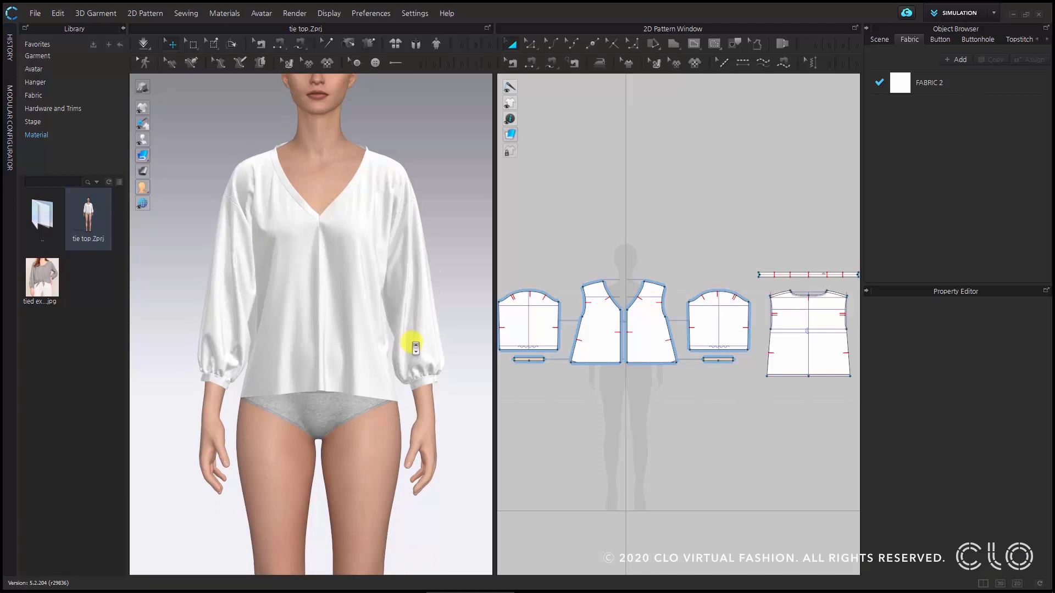
pyautogui.moveTo(454, 273)
pyautogui.mouseDown(button='right')
pyautogui.moveTo(328, 297)
pyautogui.moveTo(165, 271)
pyautogui.moveTo(325, 287)
pyautogui.moveTo(455, 270)
pyautogui.mouseUp(button='right')
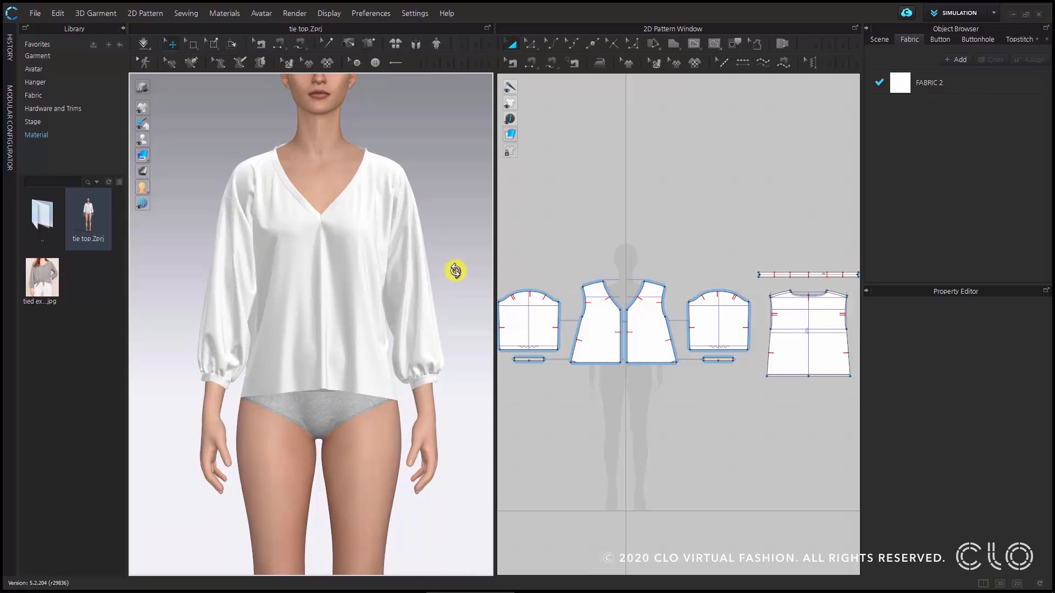
pyautogui.moveTo(455, 270); pyautogui.dragTo(455, 273, button='right')
pyautogui.moveTo(51, 300)
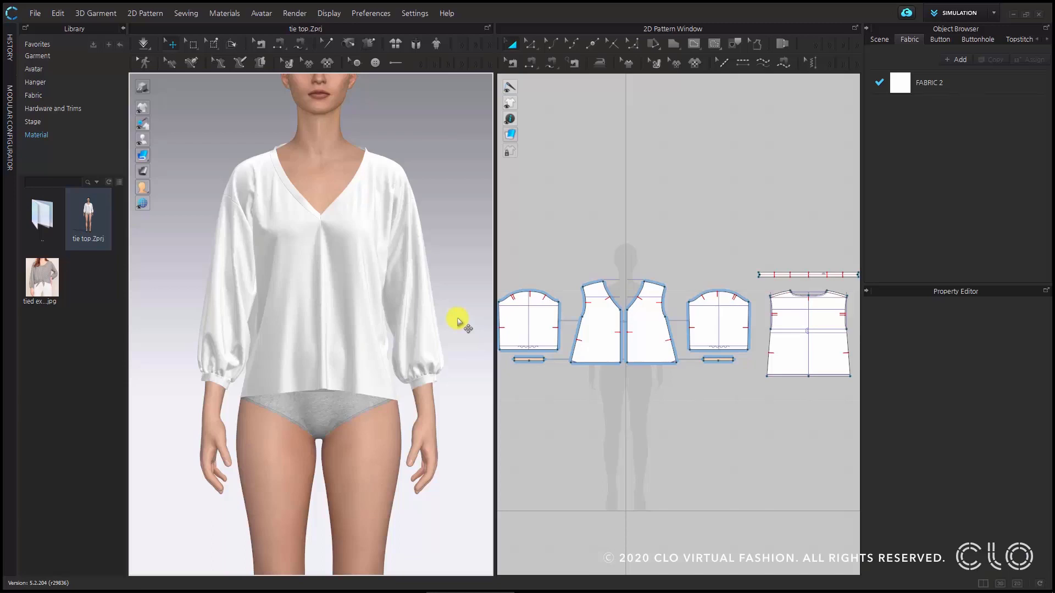
# Step: Collapse the library and widen the 2D pattern area to focus on the front panels
pyautogui.scroll(3, 648, 365)
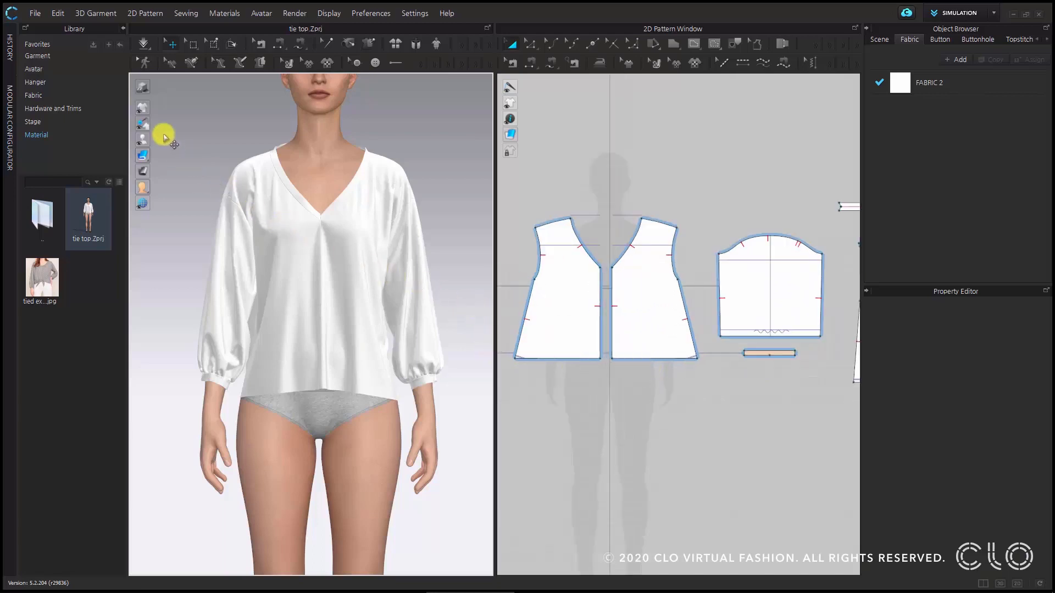
pyautogui.click(122, 29)
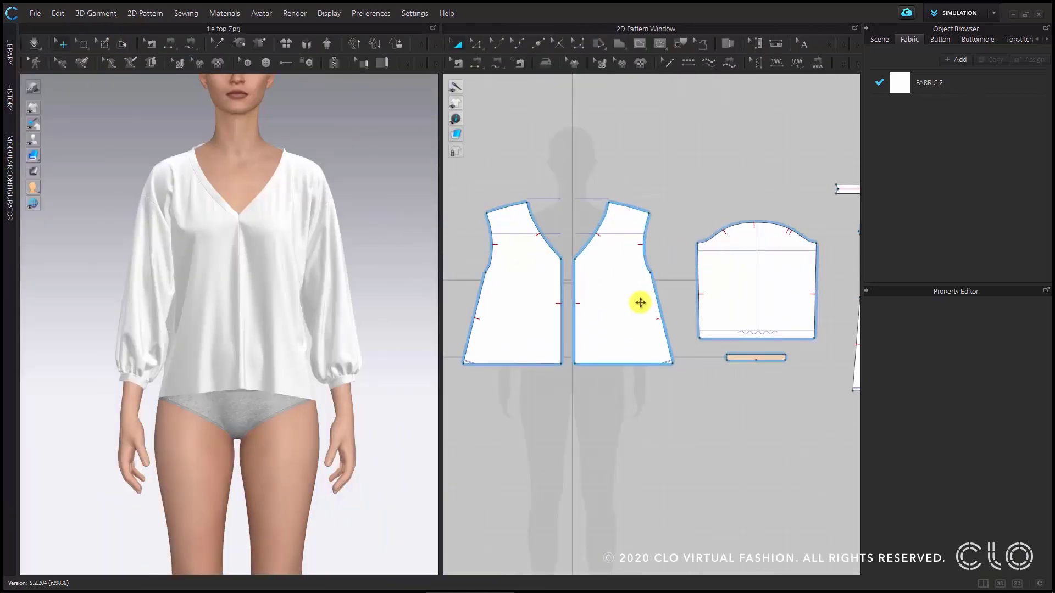
pyautogui.moveTo(585, 285); pyautogui.dragTo(611, 280, button='middle')
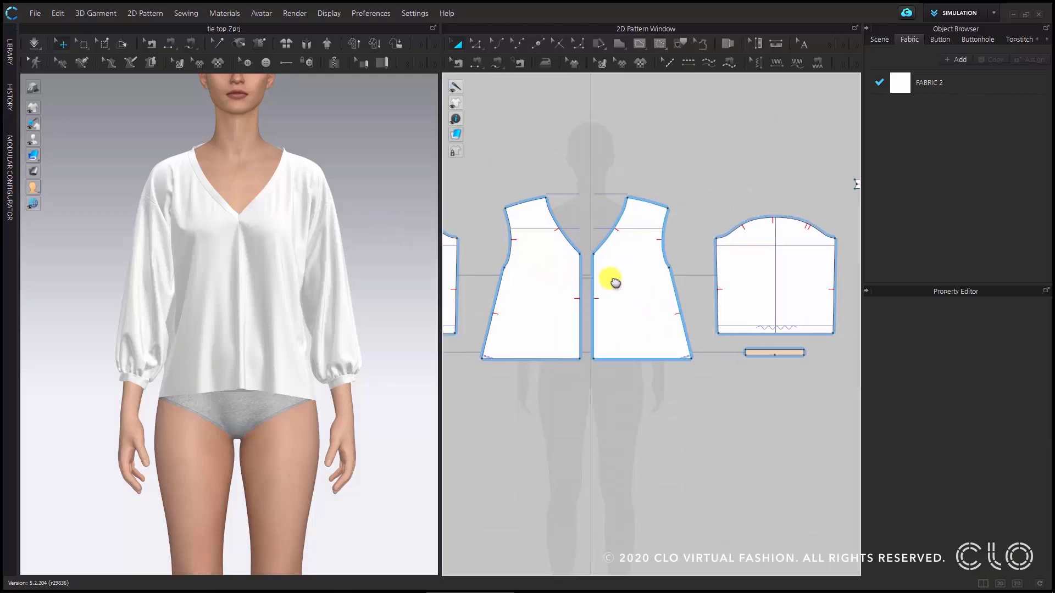
pyautogui.moveTo(437, 228); pyautogui.dragTo(396, 229)
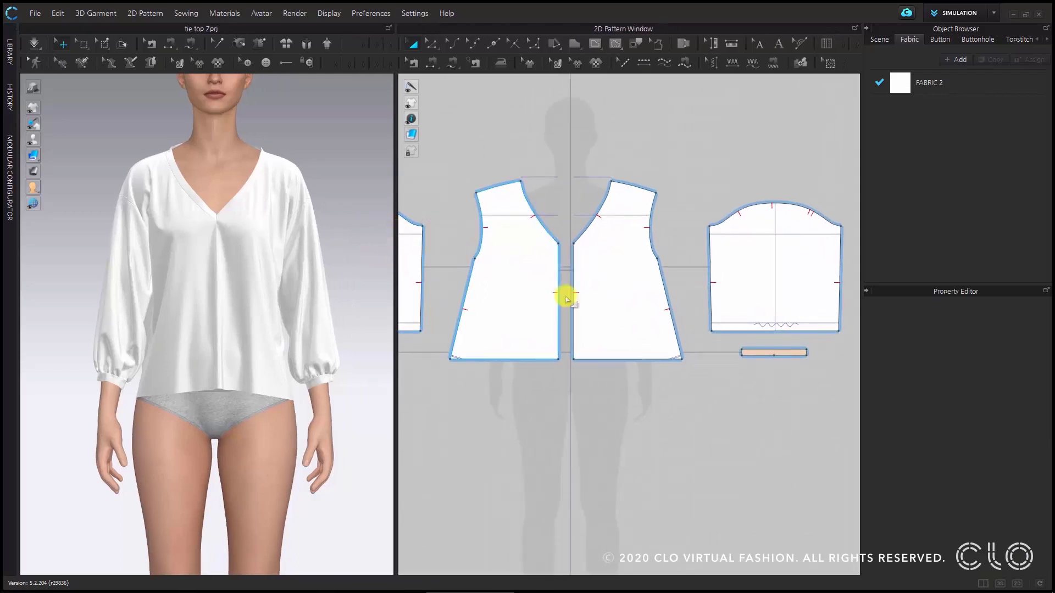
pyautogui.scroll(3, 628, 334)
pyautogui.scroll(-2, 599, 372)
pyautogui.moveTo(598, 373); pyautogui.dragTo(624, 356, button='middle')
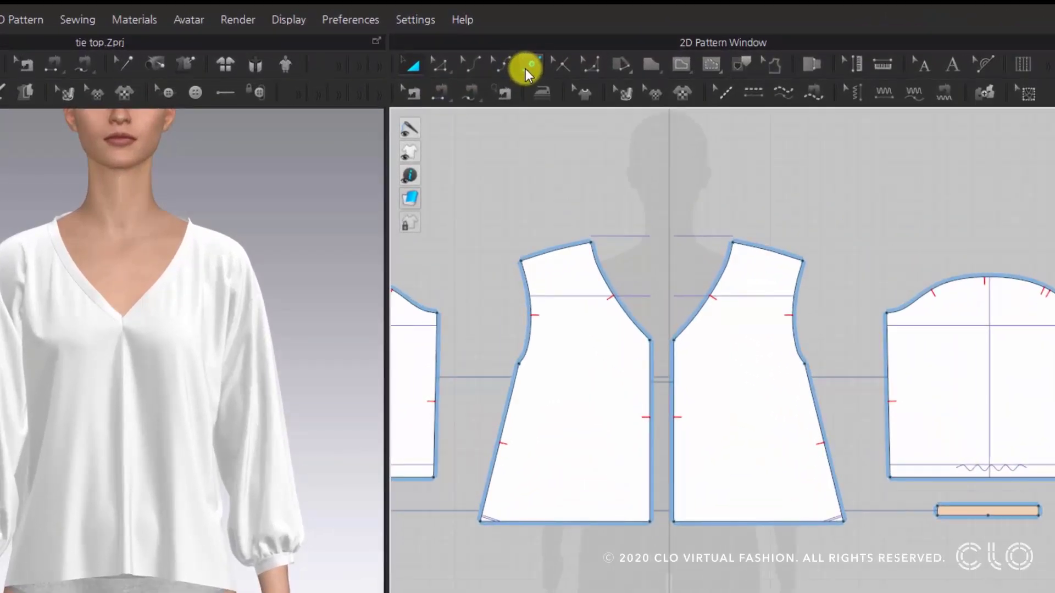
# Step: Add a point on the front hem about 5 in from center front and pull it down into a pointed tie, inner edge about 21 in
pyautogui.click(526, 67)
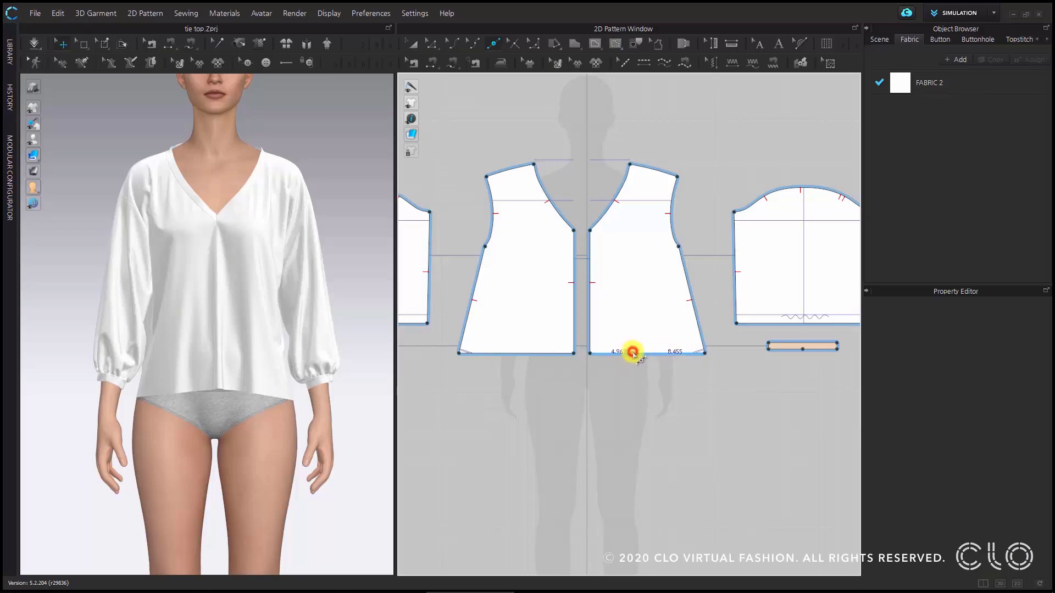
pyautogui.click(632, 353)
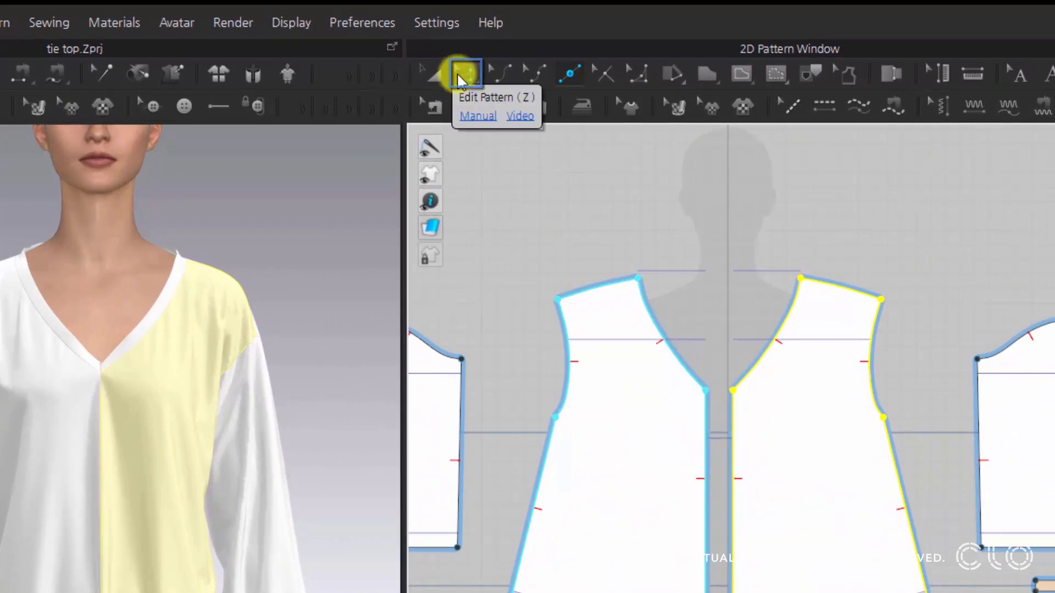
pyautogui.click(460, 77)
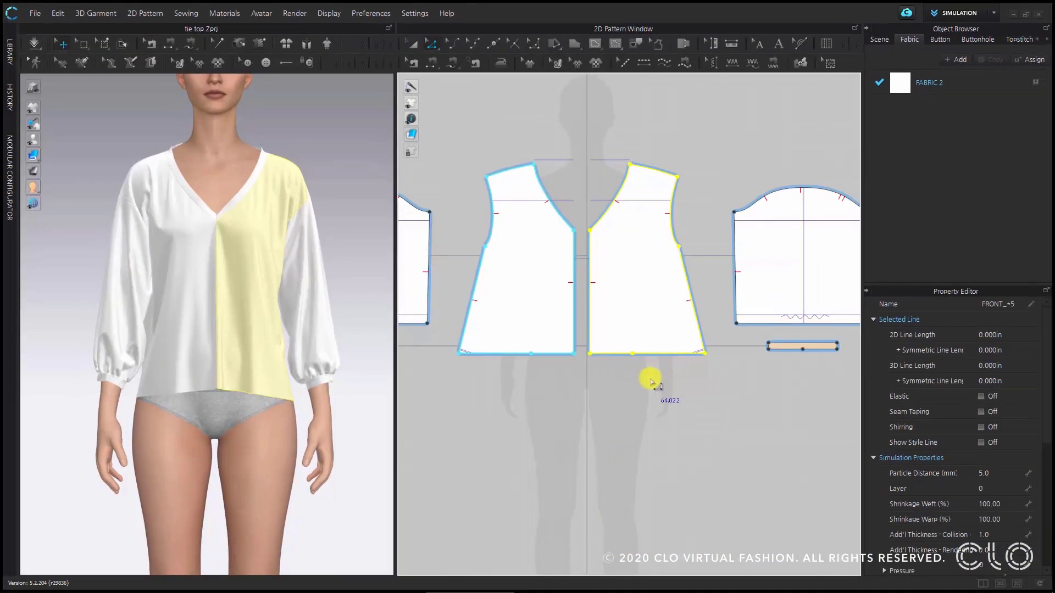
pyautogui.click(834, 592)
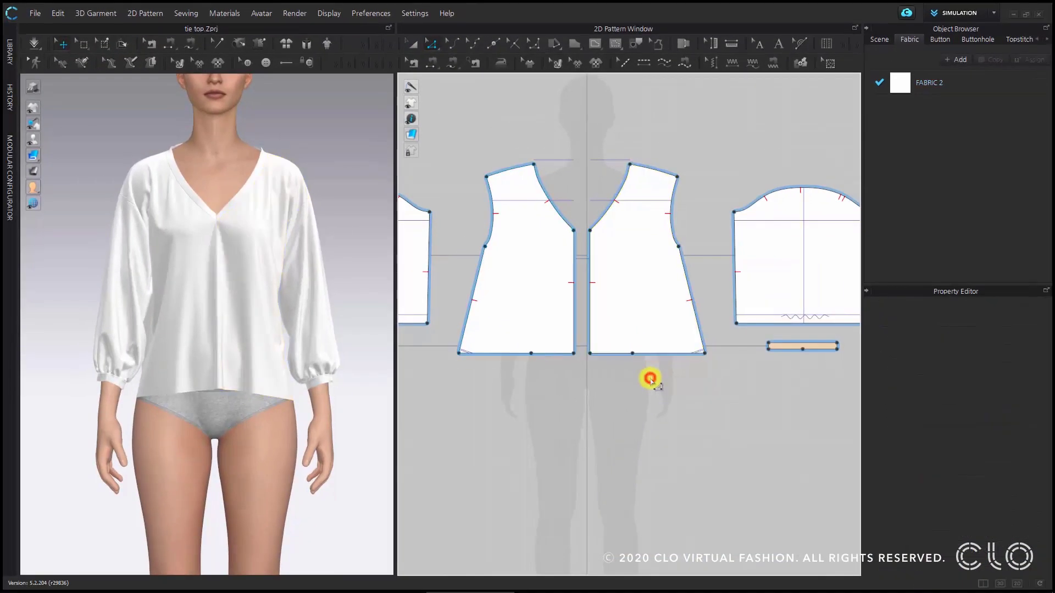
pyautogui.click(635, 355)
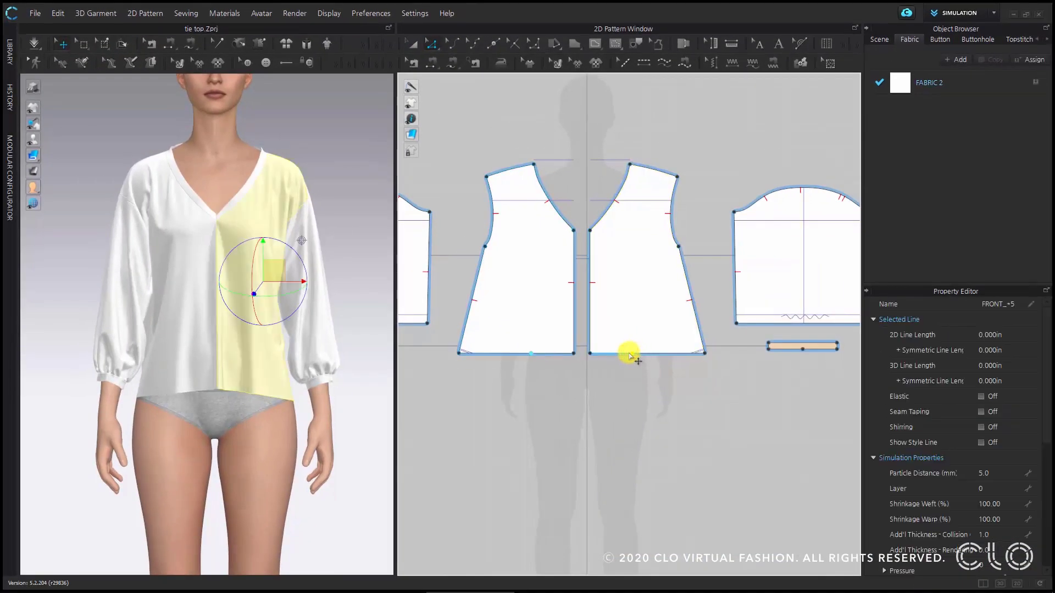
pyautogui.scroll(-3, 634, 357)
pyautogui.scroll(2, 635, 352)
pyautogui.moveTo(635, 352); pyautogui.dragTo(621, 317, button='middle')
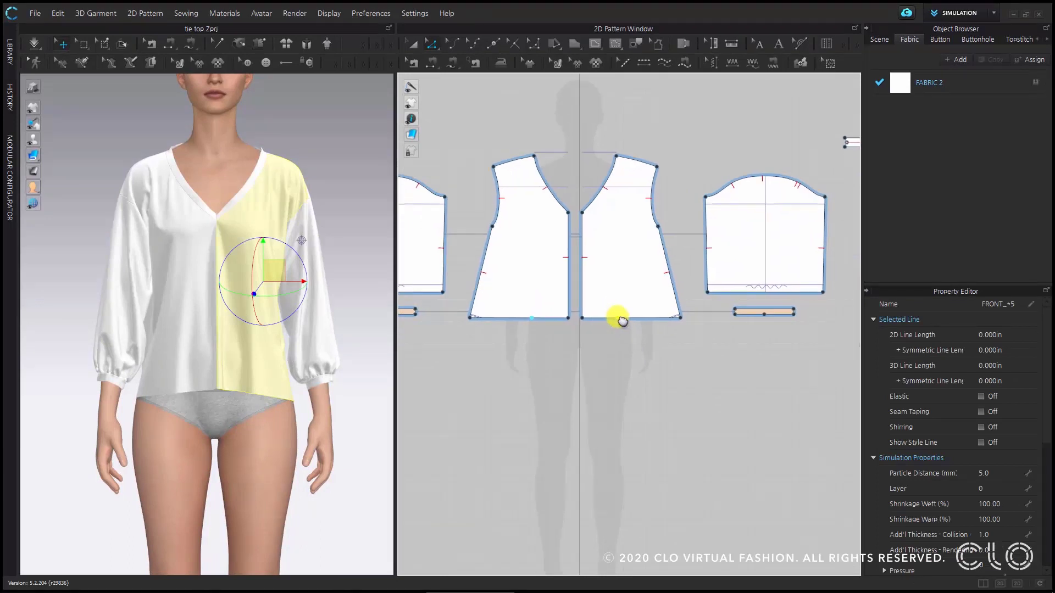
pyautogui.moveTo(617, 318); pyautogui.dragTo(603, 470)
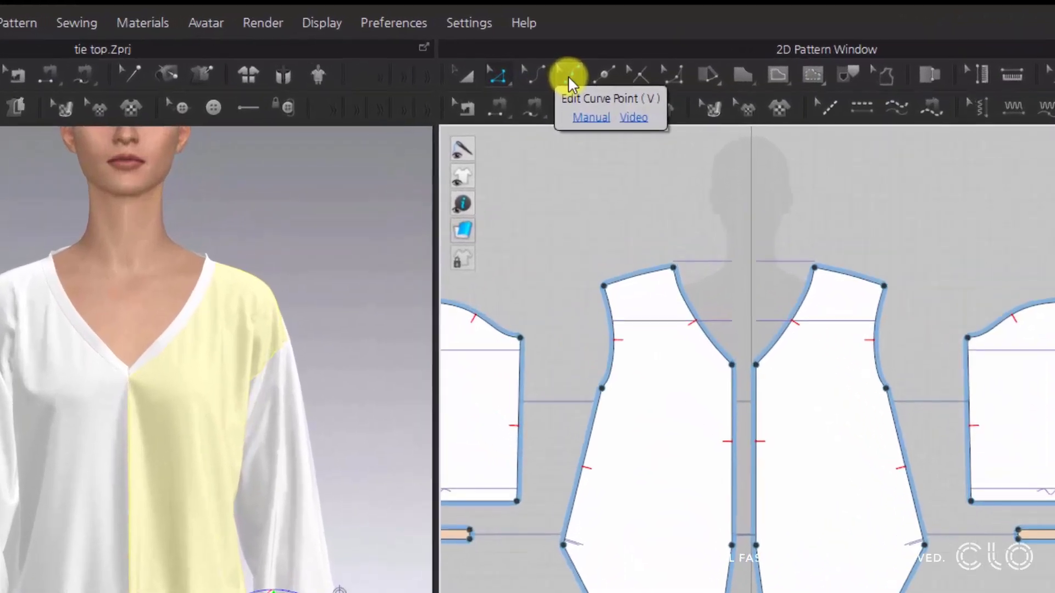
# Step: Curve the tie's inner and outer edges inward with Edit Curve Point
pyautogui.click(569, 77)
pyautogui.click(569, 77)
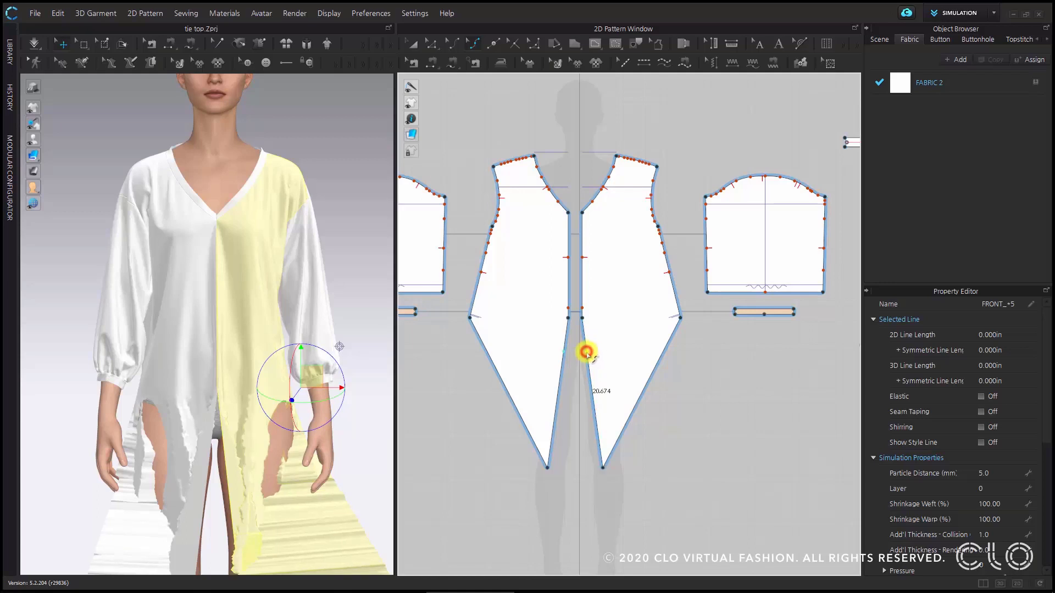
pyautogui.moveTo(587, 352); pyautogui.dragTo(598, 347)
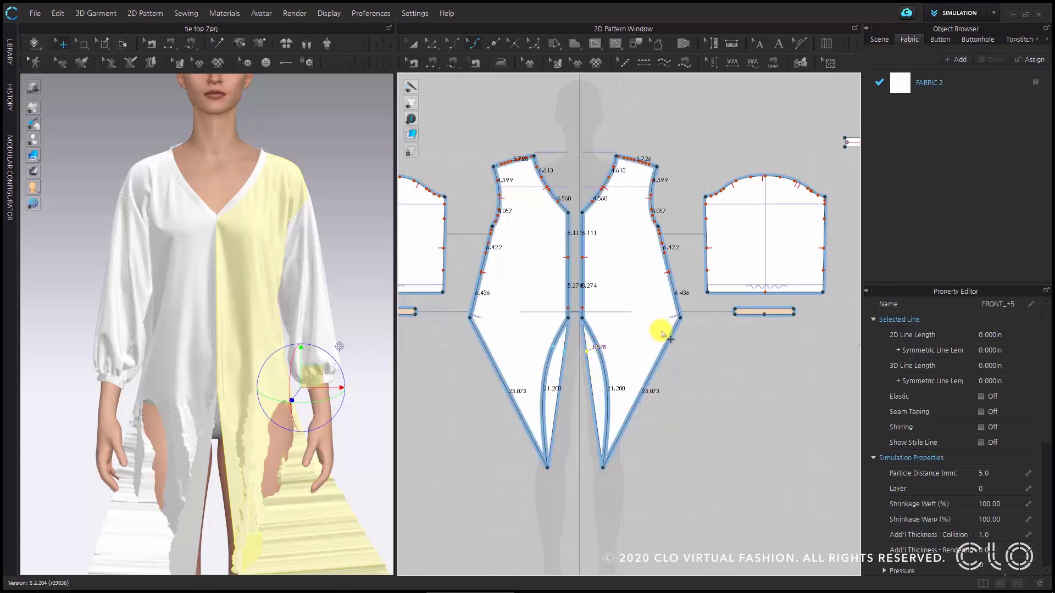
pyautogui.moveTo(667, 342); pyautogui.dragTo(587, 429)
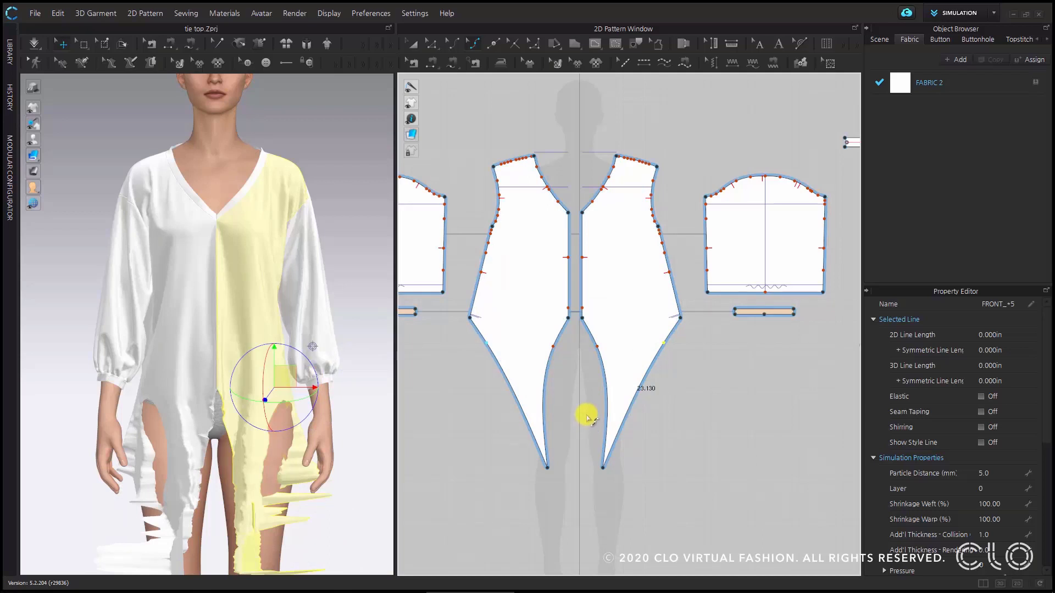
# Step: Select all patterns except the two front panels and freeze them
pyautogui.scroll(-2, 260, 374)
pyautogui.moveTo(260, 361); pyautogui.dragTo(265, 311, button='middle')
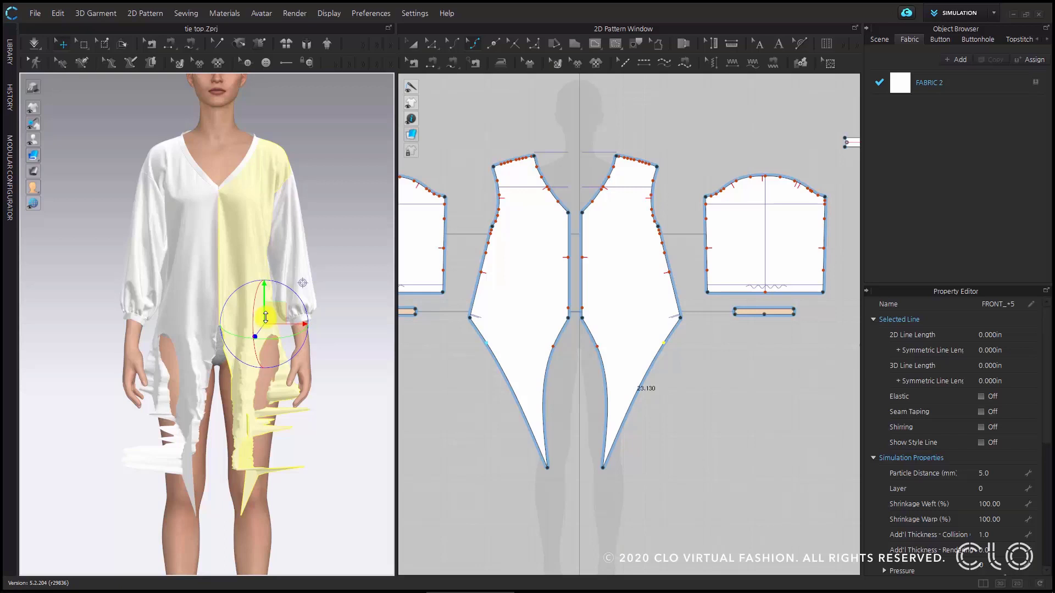
pyautogui.scroll(-2, 524, 224)
pyautogui.moveTo(471, 199); pyautogui.dragTo(502, 232, button='middle')
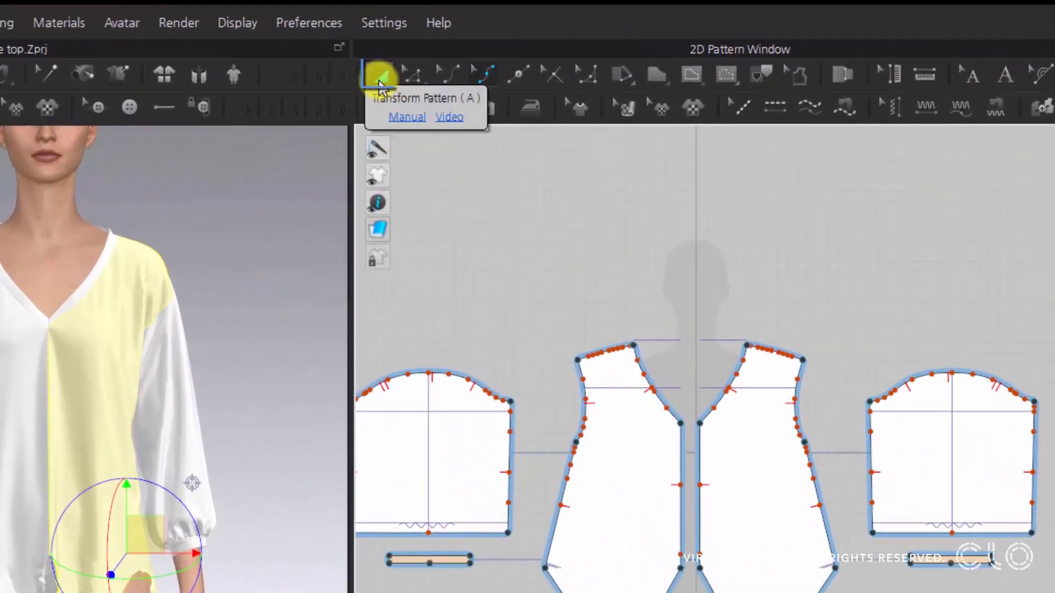
pyautogui.click(379, 85)
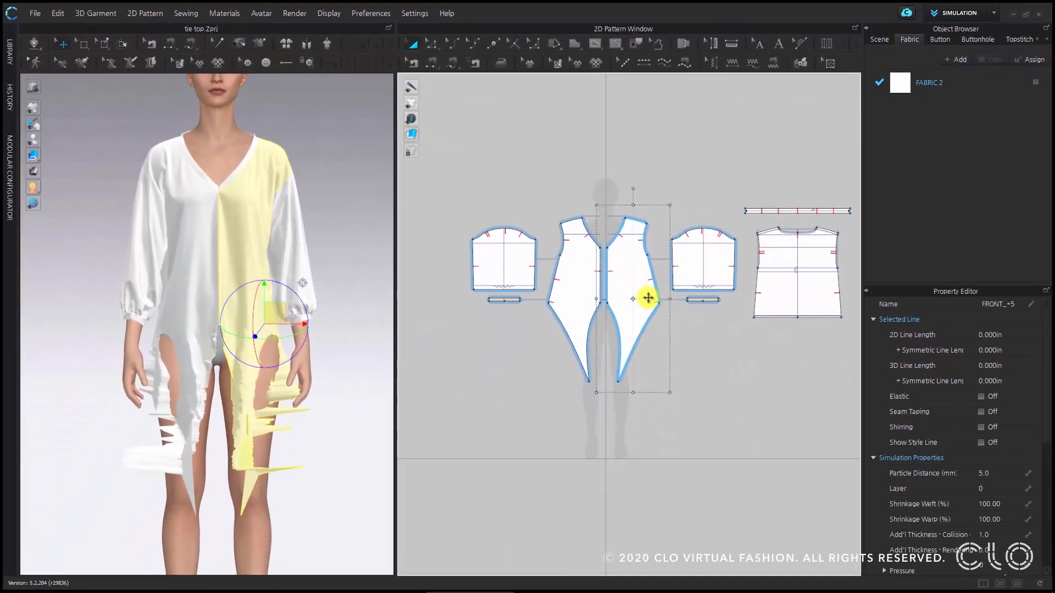
pyautogui.scroll(-3, 692, 391)
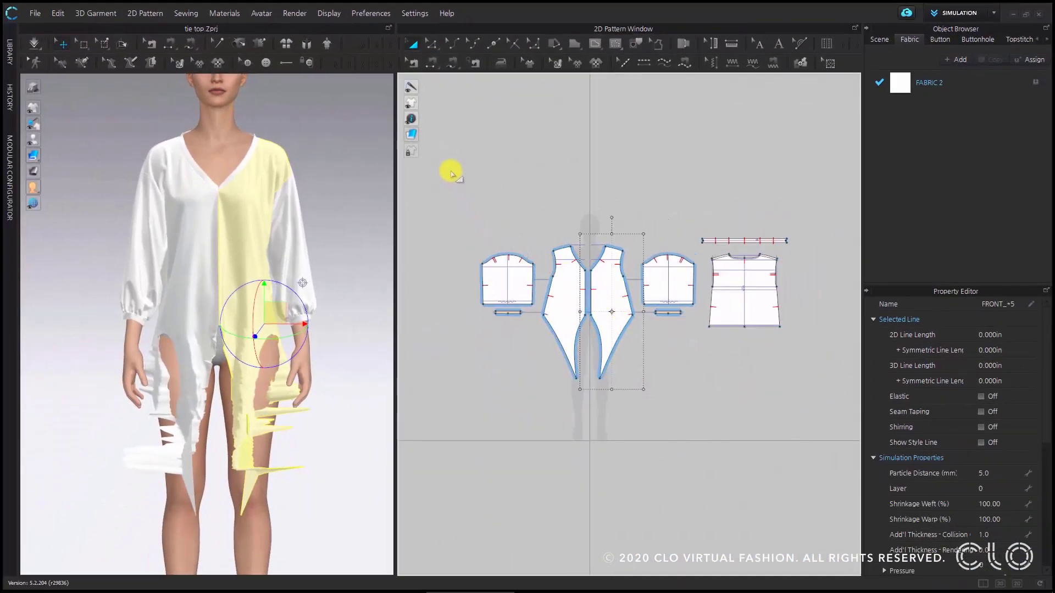
pyautogui.moveTo(461, 171); pyautogui.dragTo(811, 427)
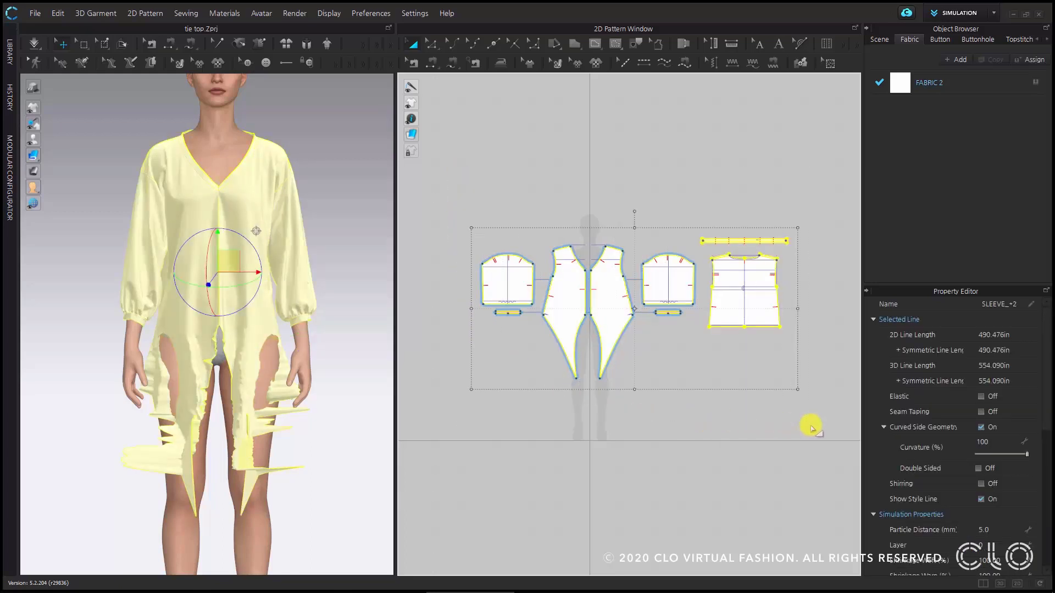
pyautogui.keyDown('shift'); pyautogui.moveTo(534, 195); pyautogui.dragTo(639, 453); pyautogui.keyUp('shift')
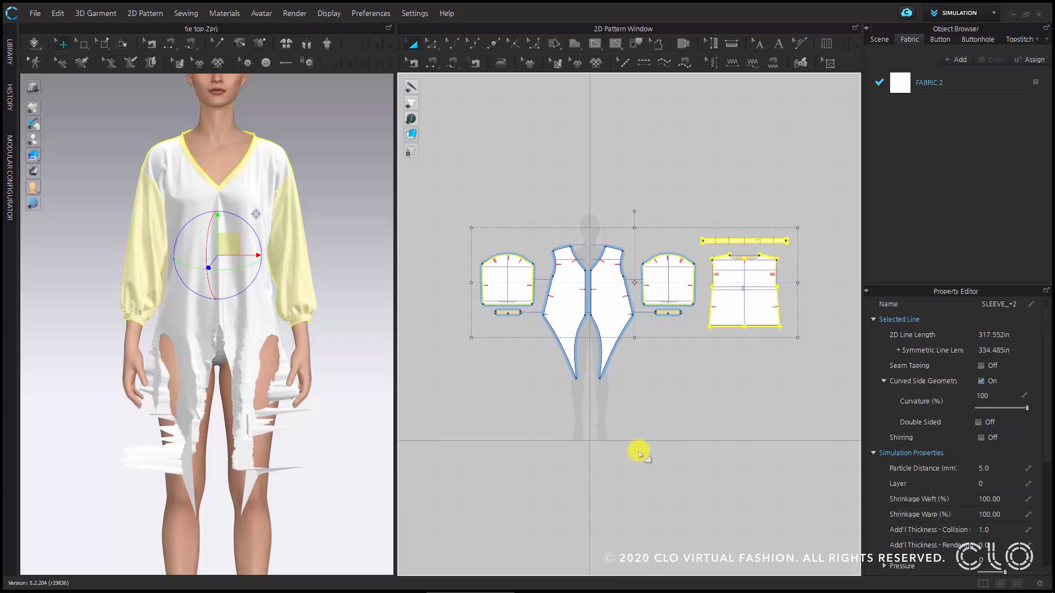
pyautogui.rightClick(658, 286)
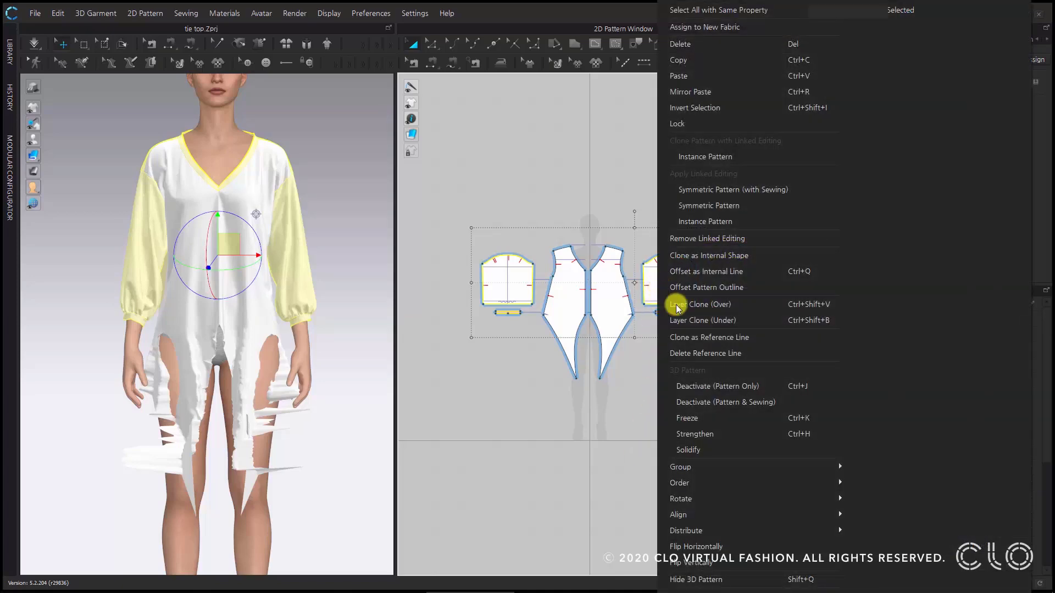
pyautogui.click(742, 419)
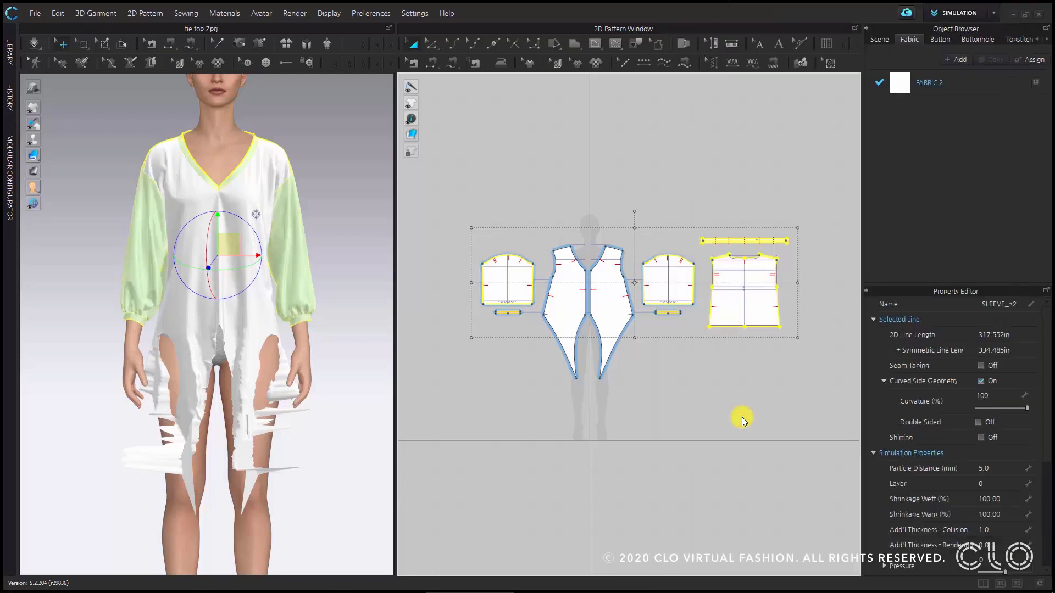
# Step: Switch the simulation quality to Normal (Default)
pyautogui.scroll(3, 297, 222)
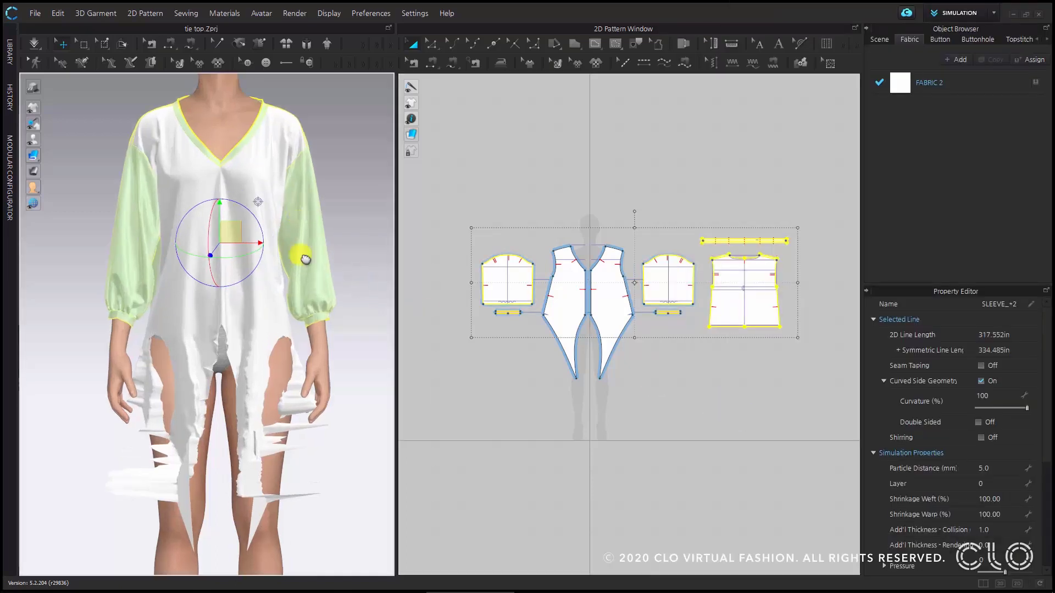
pyautogui.moveTo(348, 224); pyautogui.dragTo(290, 284, button='right')
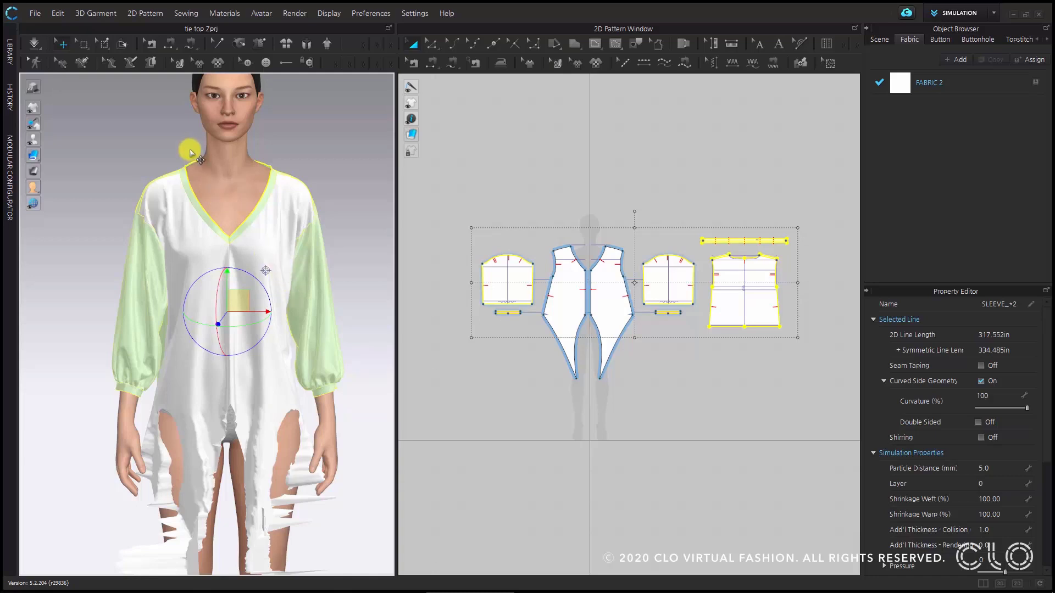
pyautogui.click(36, 41)
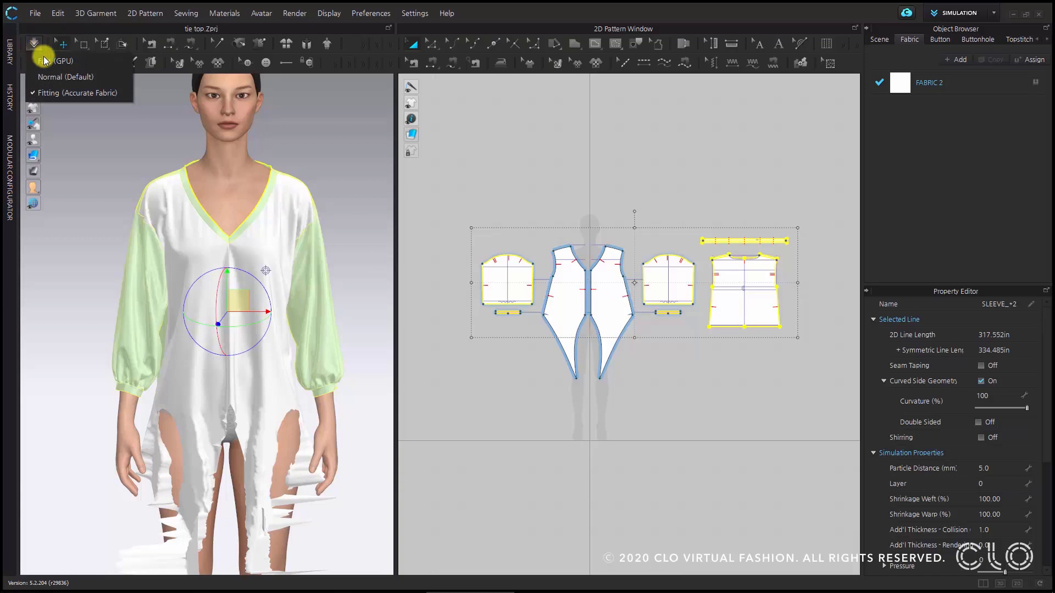
pyautogui.click(111, 79)
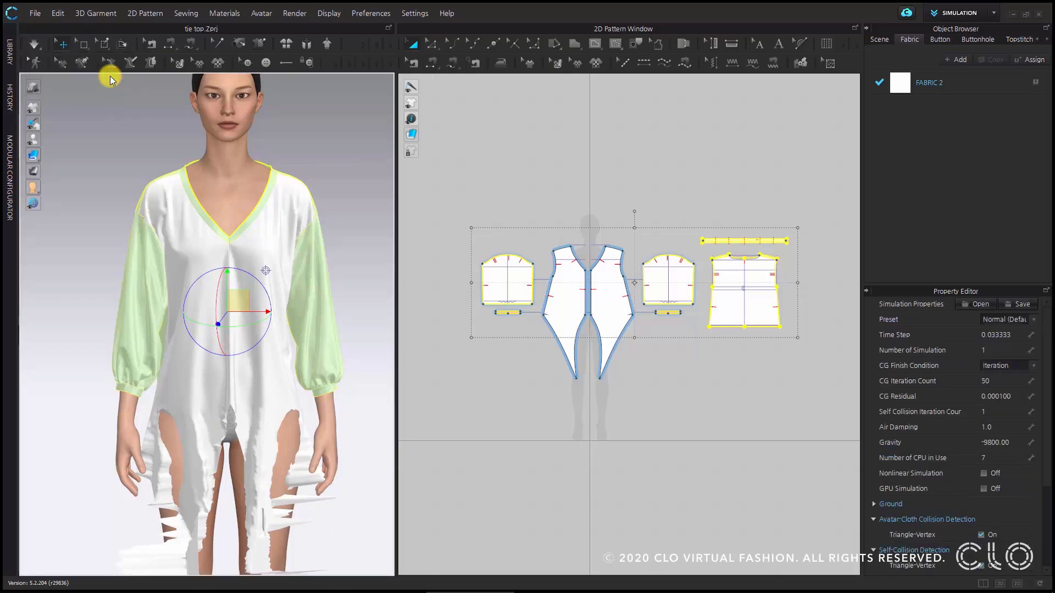
# Step: Select both front panels and set their particle distance to 15 mm
pyautogui.click(272, 256)
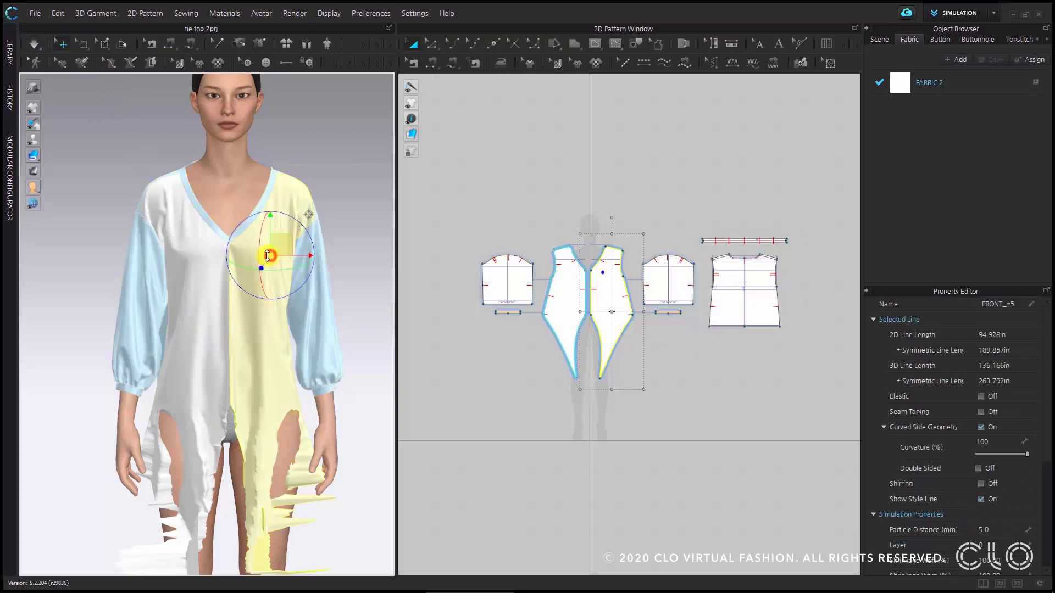
pyautogui.keyDown('shift'); pyautogui.click(187, 258); pyautogui.keyUp('shift')
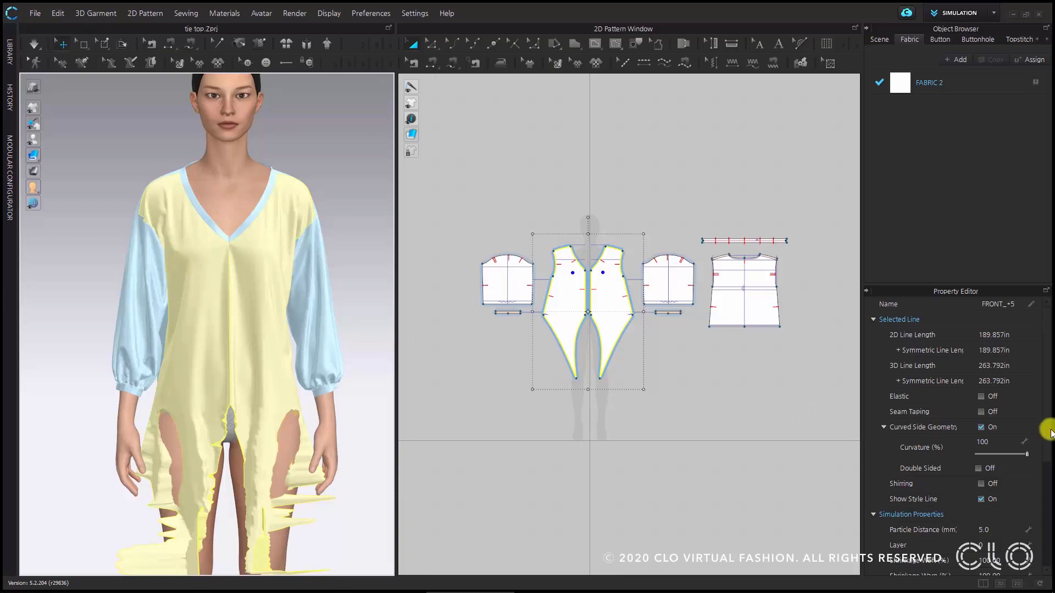
pyautogui.scroll(-3, 1038, 421)
pyautogui.scroll(-2, 1037, 421)
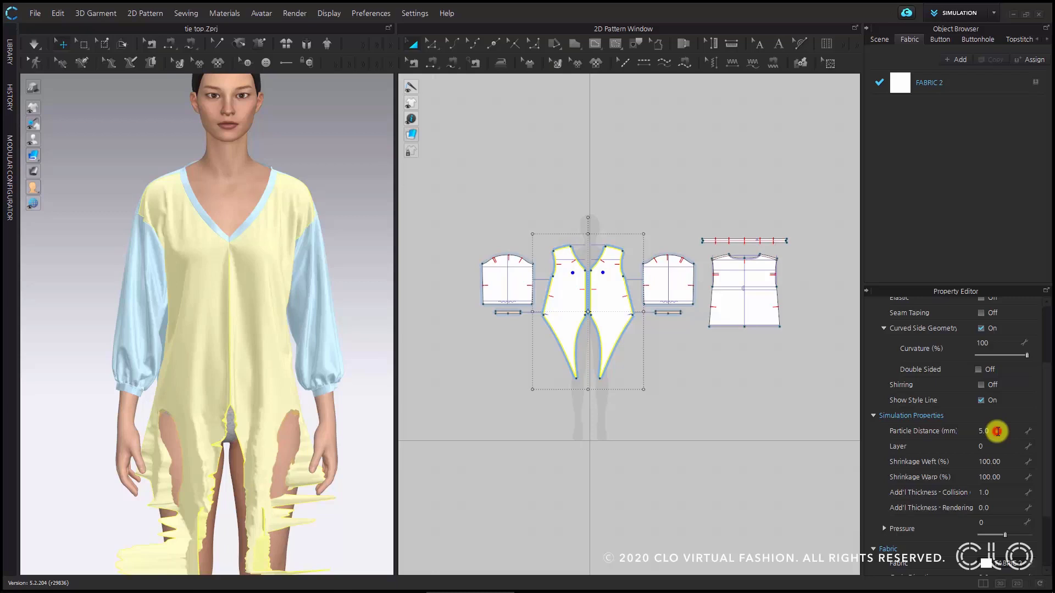
pyautogui.doubleClick(997, 432)
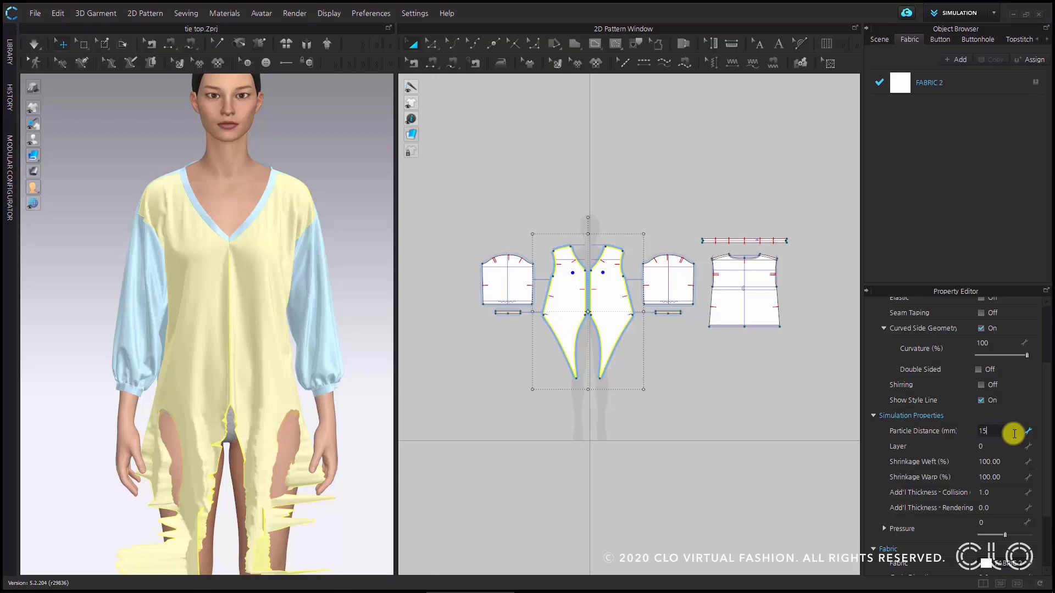
pyautogui.write('15')
pyautogui.press('Return')
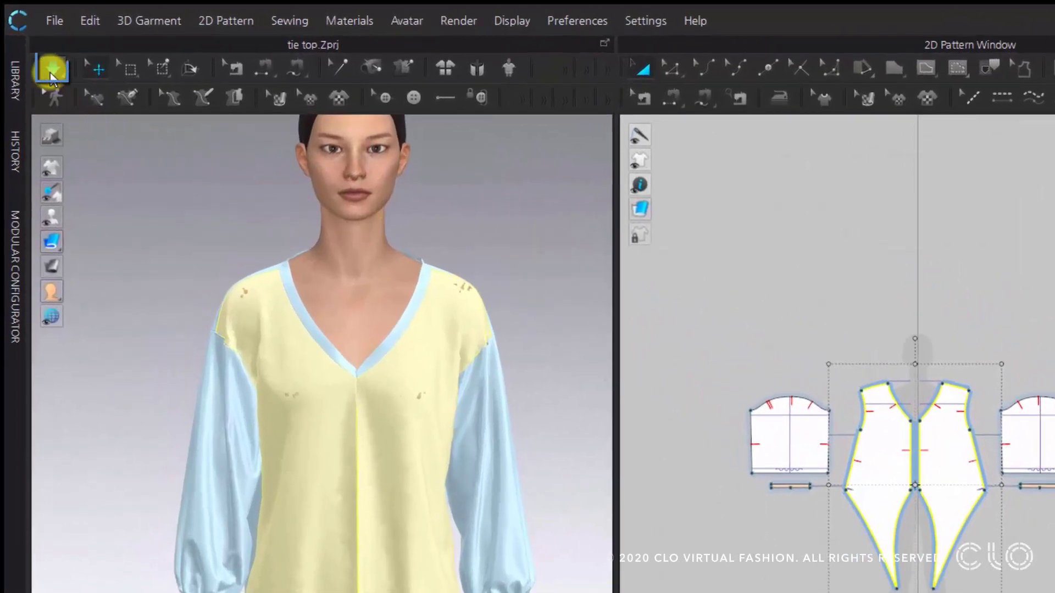
# Step: Simulate the garment and pull the tie end on the avatar so both front ties drape smoothly
pyautogui.click(51, 70)
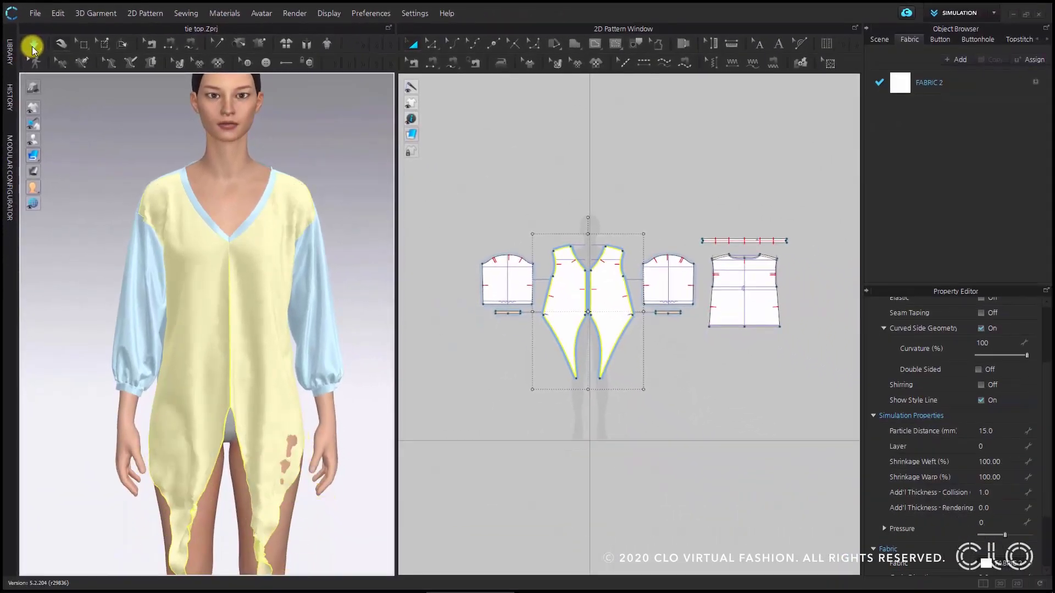
pyautogui.moveTo(244, 261); pyautogui.dragTo(238, 217, button='middle')
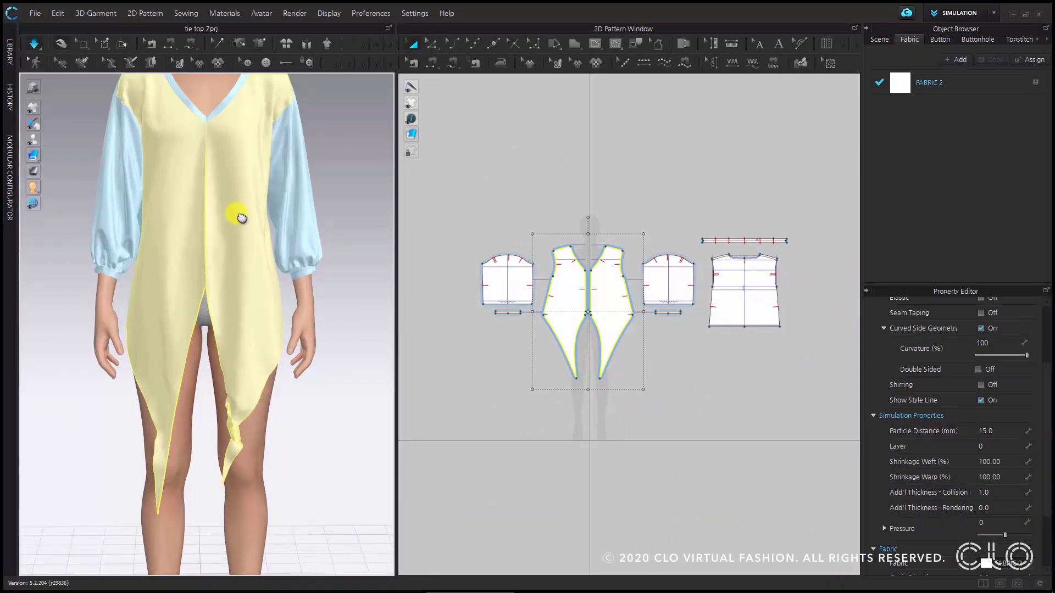
pyautogui.moveTo(247, 447)
pyautogui.mouseDown()
pyautogui.moveTo(229, 461)
pyautogui.moveTo(264, 443)
pyautogui.moveTo(276, 459)
pyautogui.moveTo(219, 471)
pyautogui.moveTo(243, 463)
pyautogui.moveTo(264, 424)
pyautogui.moveTo(218, 463)
pyautogui.moveTo(205, 502)
pyautogui.mouseUp()
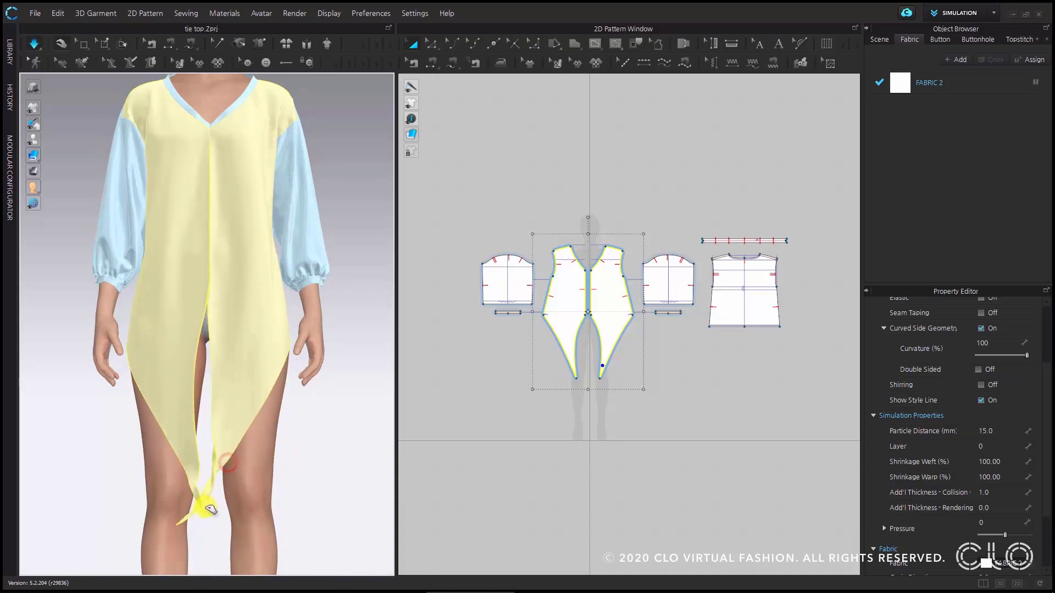
pyautogui.moveTo(276, 329); pyautogui.dragTo(286, 373, button='middle')
pyautogui.scroll(1, 291, 395)
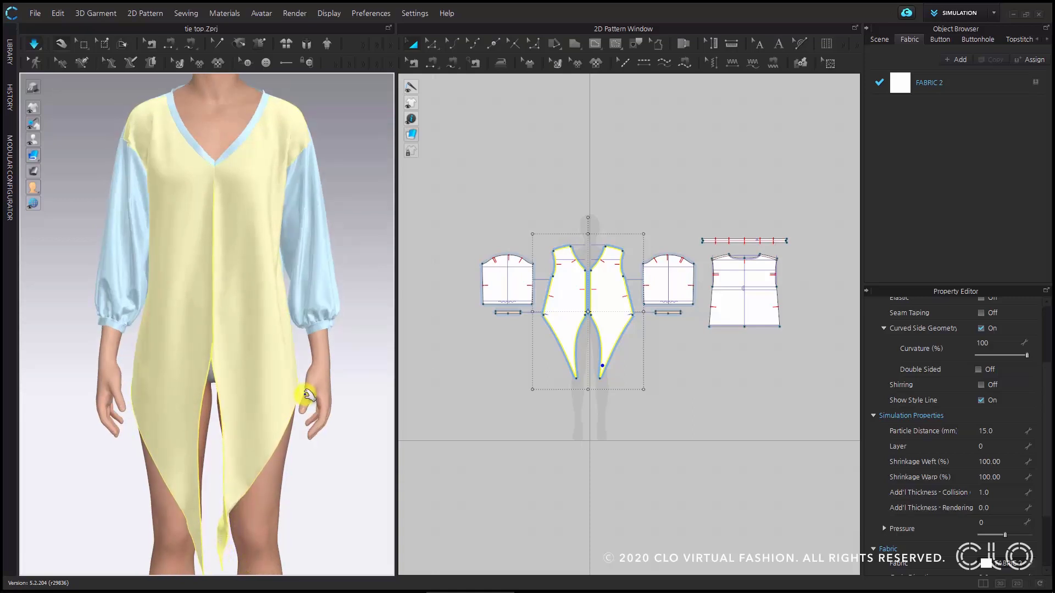
# Step: Reshape the ties' inner edges with Edit Curve Point into a gentle S-curve about 21.1 in long
pyautogui.scroll(5, 609, 331)
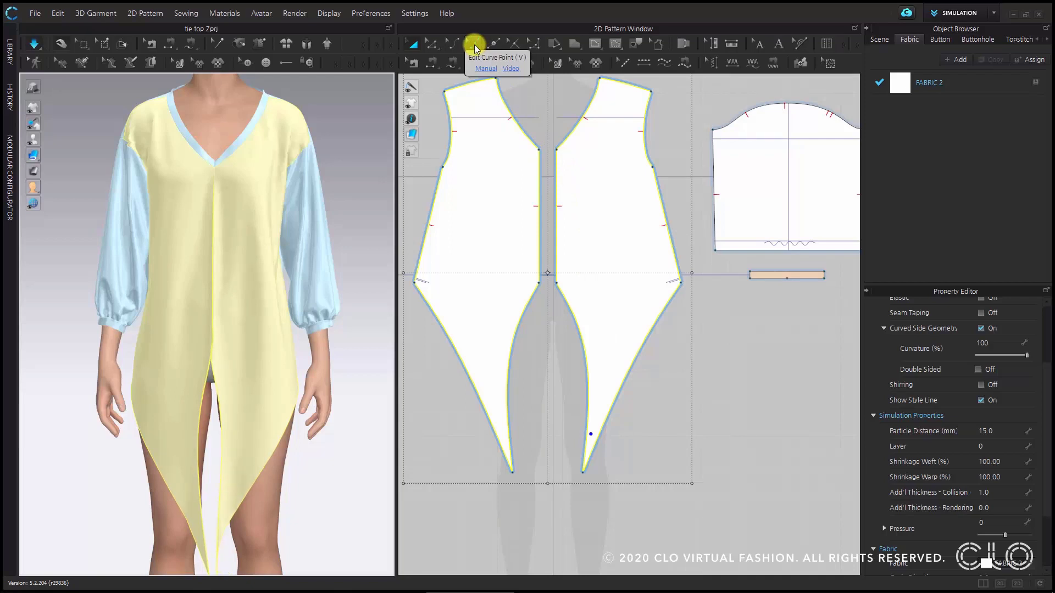
pyautogui.click(475, 47)
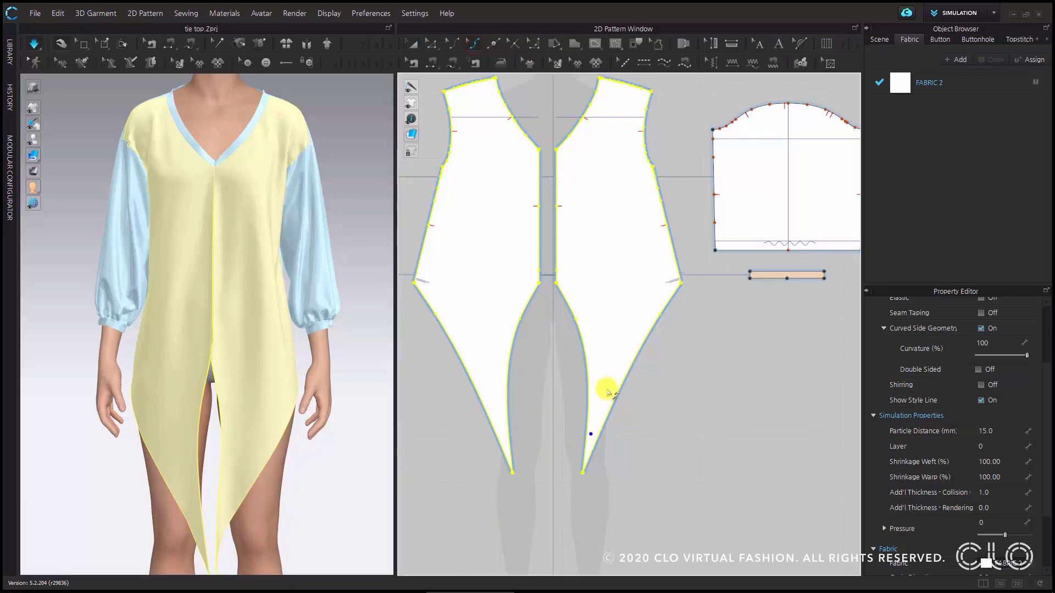
pyautogui.click(670, 370)
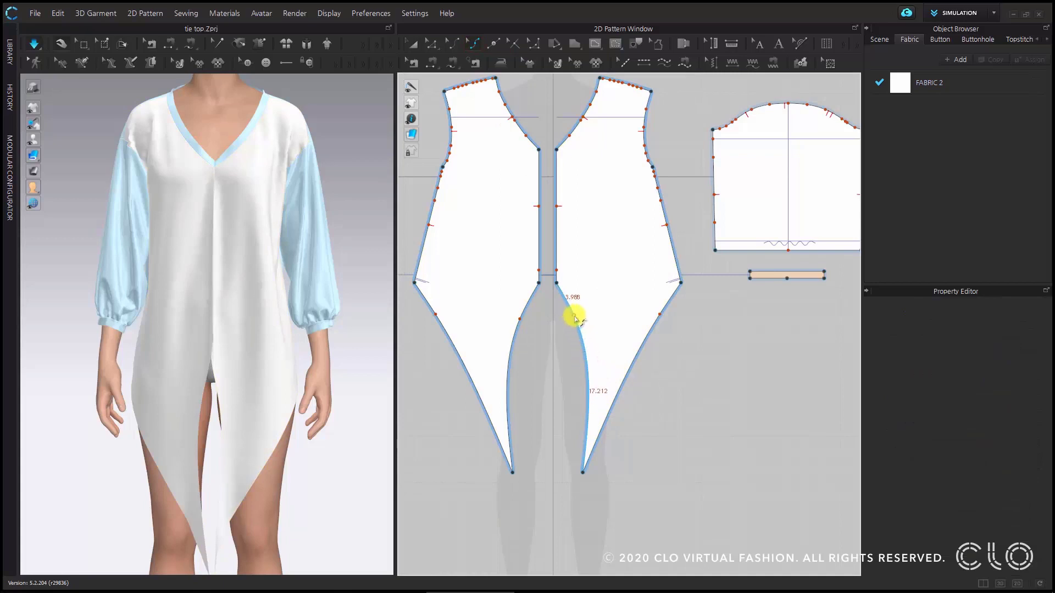
pyautogui.moveTo(573, 318)
pyautogui.mouseDown()
pyautogui.moveTo(582, 317)
pyautogui.moveTo(572, 307)
pyautogui.mouseUp()
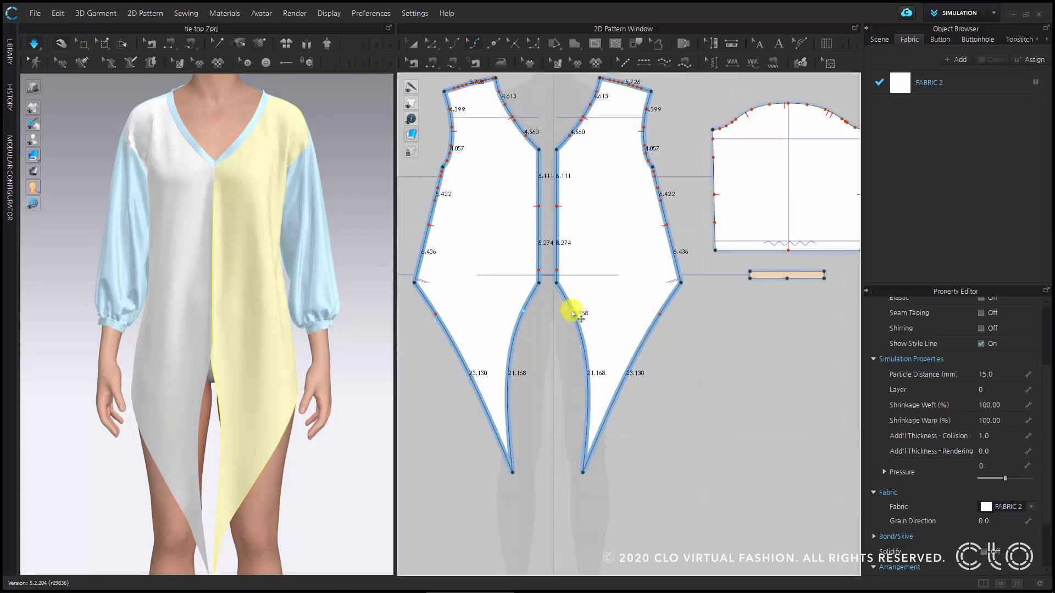
pyautogui.moveTo(586, 351); pyautogui.dragTo(580, 355)
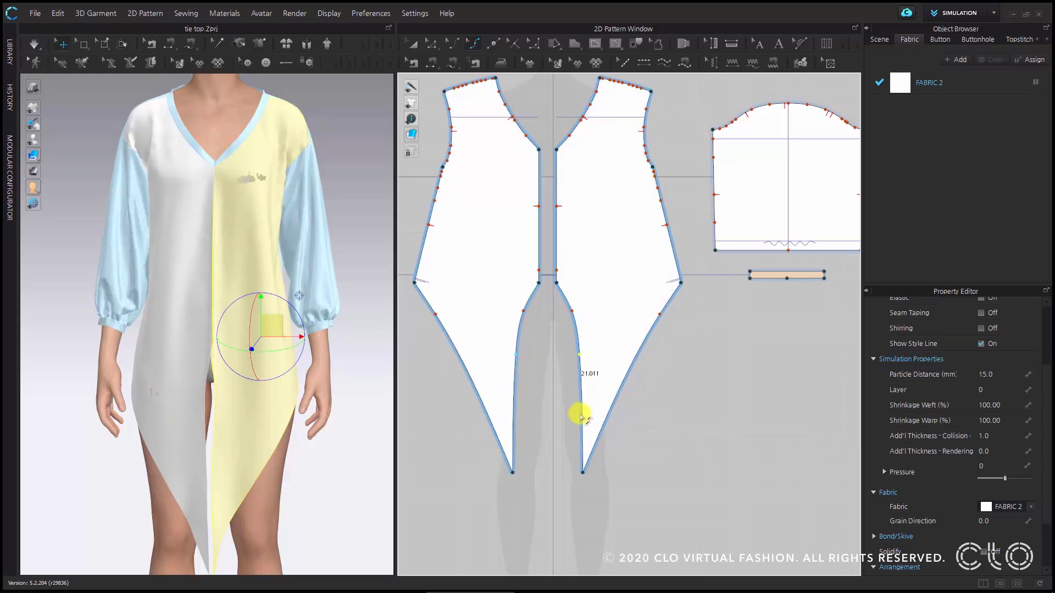
pyautogui.moveTo(582, 412); pyautogui.dragTo(577, 426)
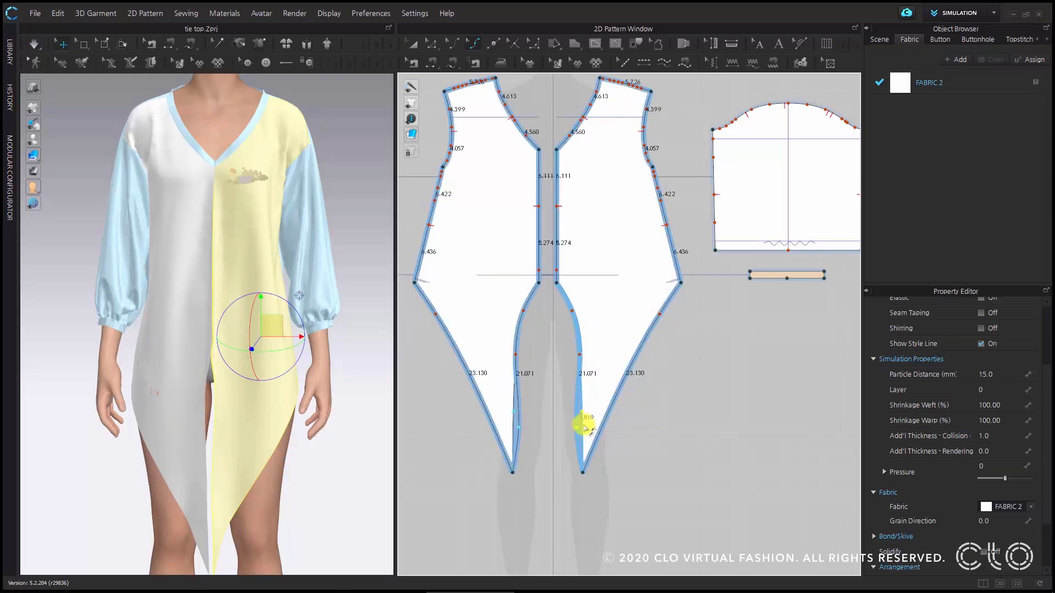
pyautogui.click(692, 334)
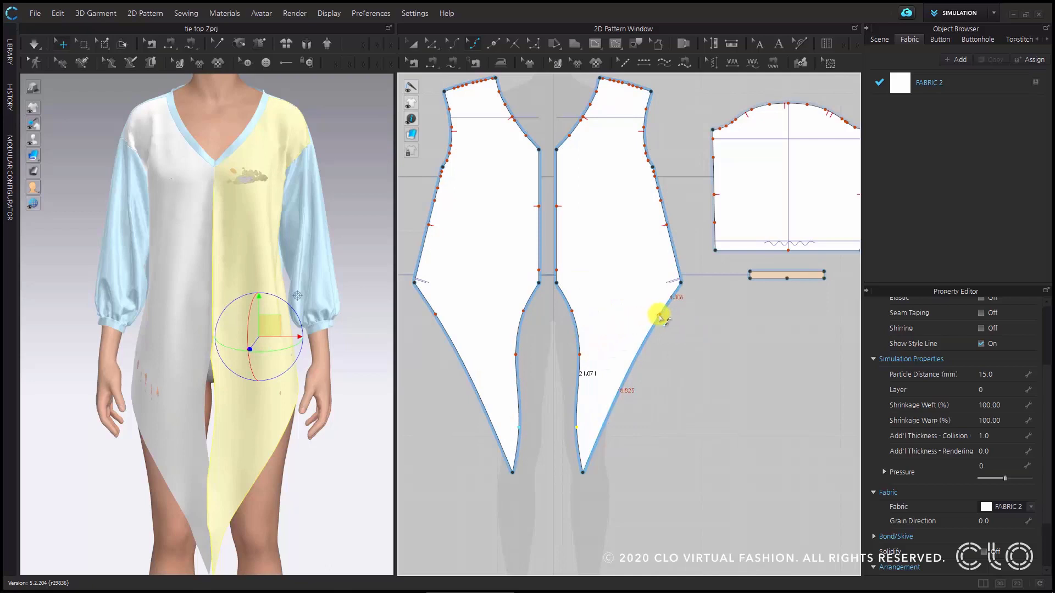
# Step: Curve the ties' outer edges sharply inward below the side hem, about 26.3 in long, leaving narrow tie strips
pyautogui.moveTo(662, 309); pyautogui.dragTo(606, 375)
pyautogui.click(644, 331)
pyautogui.click(598, 421)
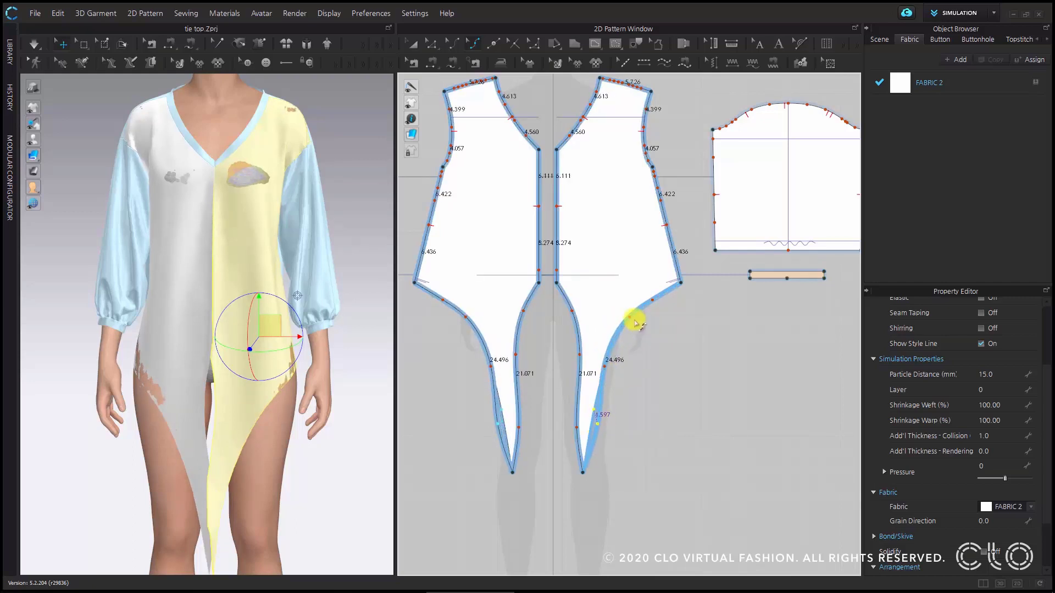
pyautogui.moveTo(632, 311)
pyautogui.mouseDown()
pyautogui.moveTo(651, 290)
pyautogui.moveTo(622, 310)
pyautogui.moveTo(615, 304)
pyautogui.mouseUp()
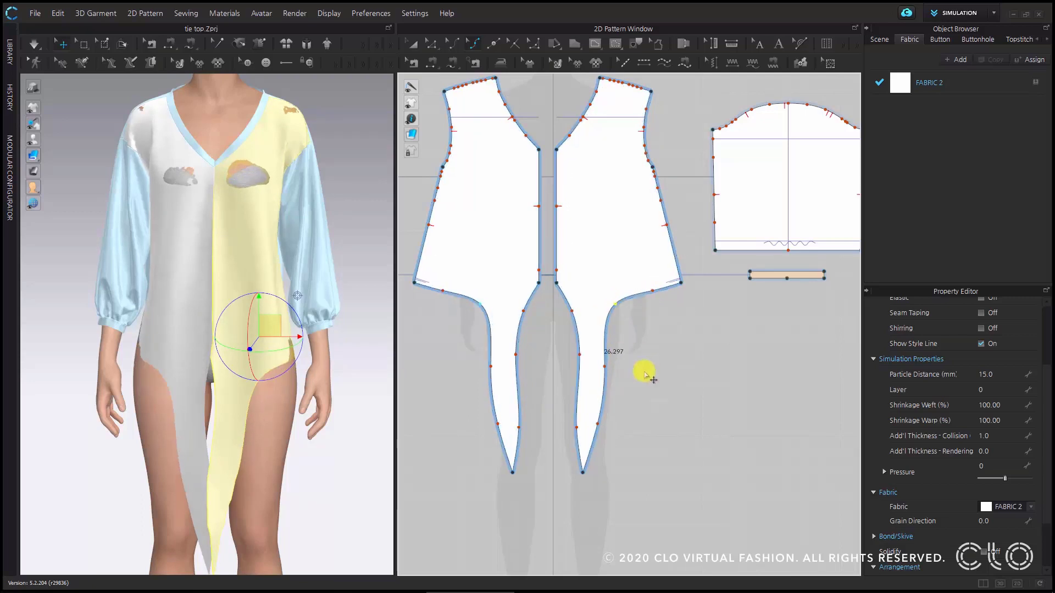
# Step: Simulate the reshaped front panels and pull the overlapping ties apart on the avatar
pyautogui.click(31, 44)
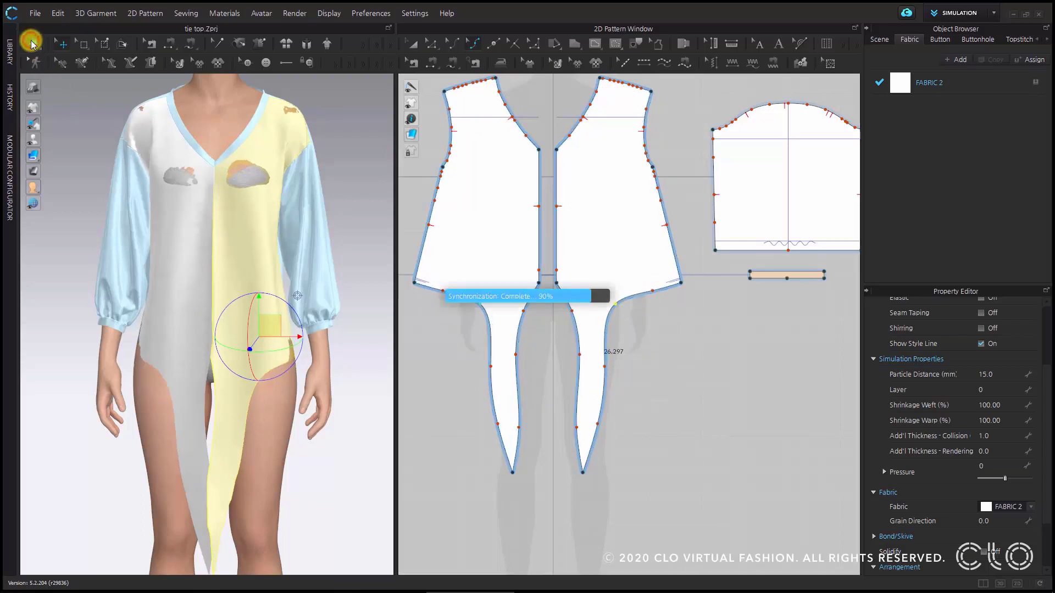
pyautogui.scroll(-2, 249, 372)
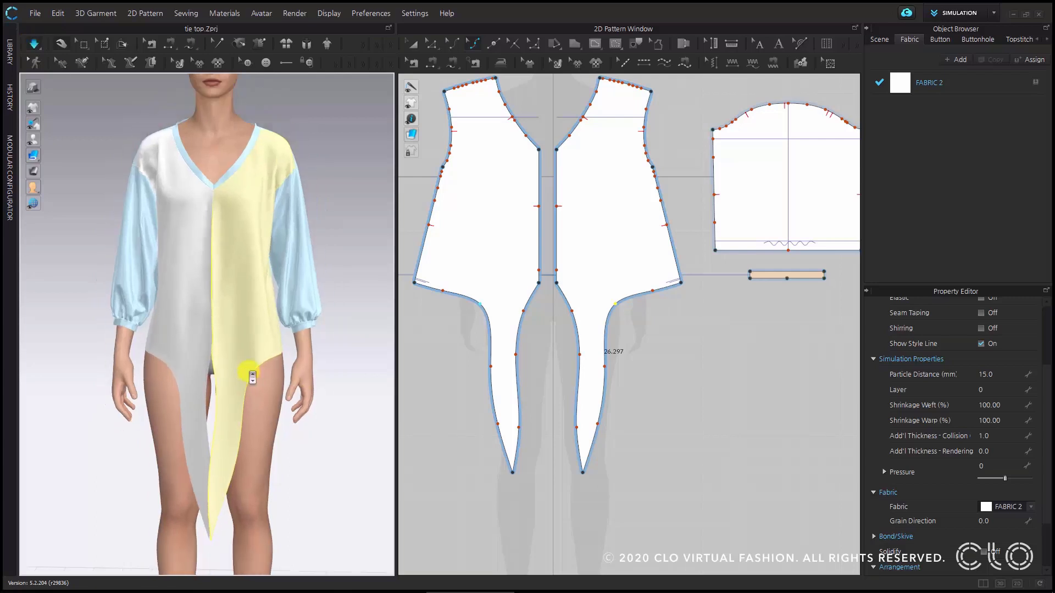
pyautogui.moveTo(247, 372); pyautogui.dragTo(263, 348, button='middle')
pyautogui.moveTo(187, 337); pyautogui.dragTo(178, 331)
pyautogui.moveTo(207, 450); pyautogui.dragTo(277, 408)
# Step: Move the upper curve point of the ties' inner edge to make the edge about 21.3 in long, and simulate again
pyautogui.click(549, 312)
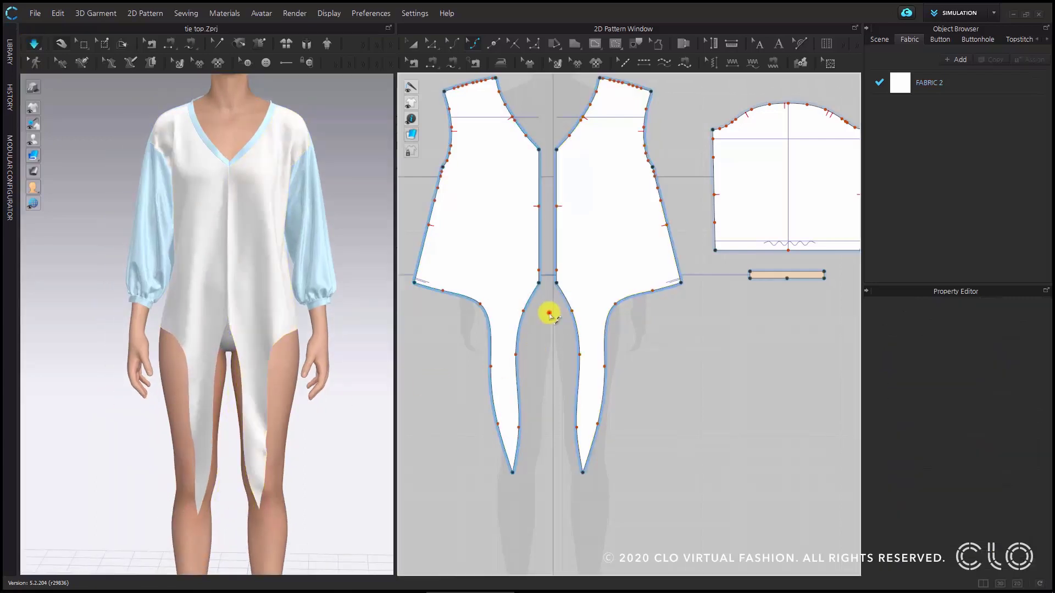
pyautogui.click(523, 313)
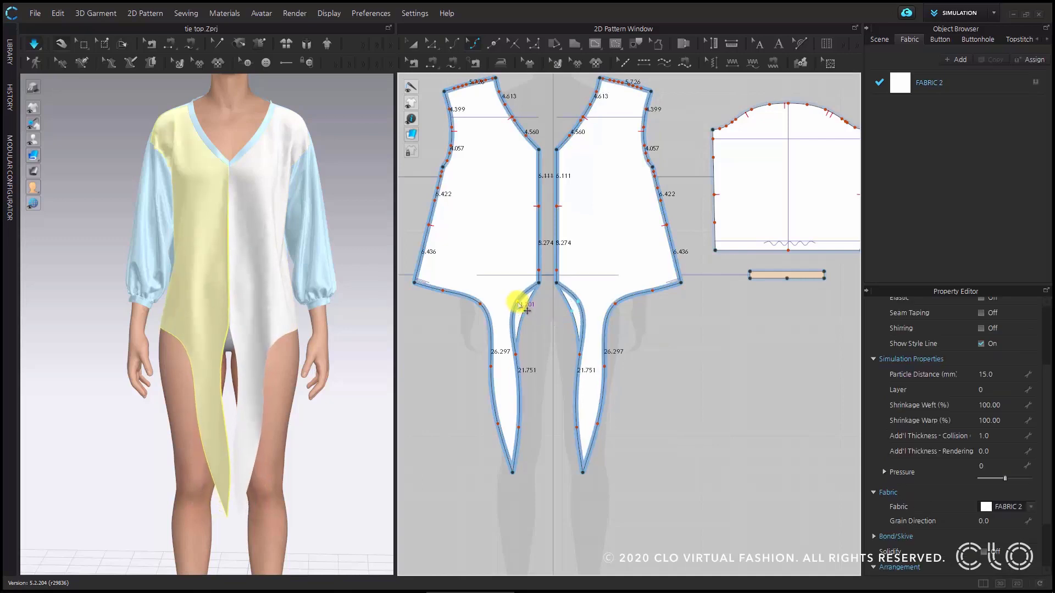
pyautogui.moveTo(523, 306); pyautogui.dragTo(522, 305)
pyautogui.click(39, 49)
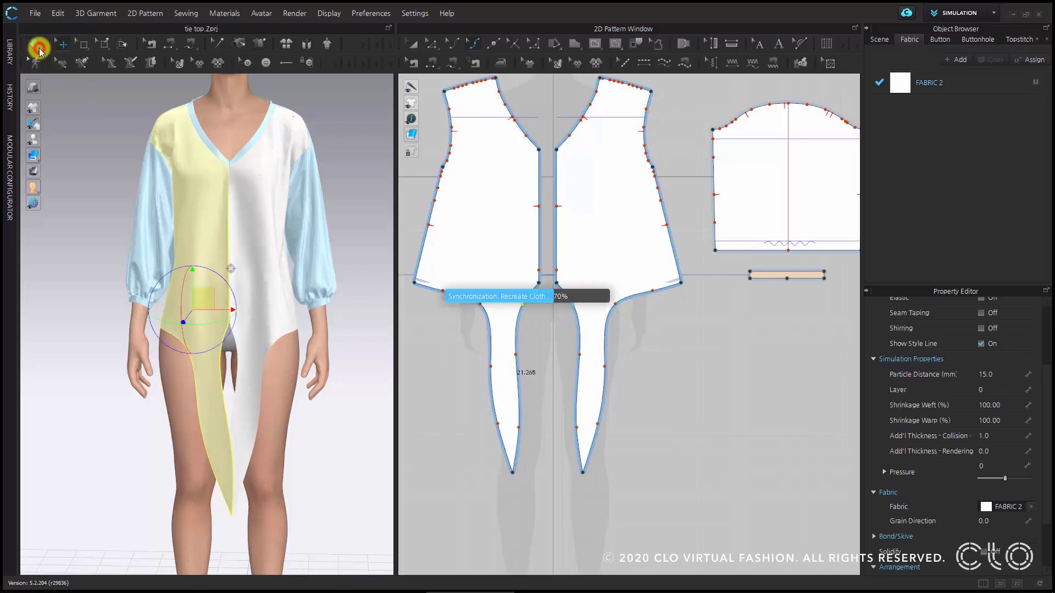
pyautogui.click(36, 48)
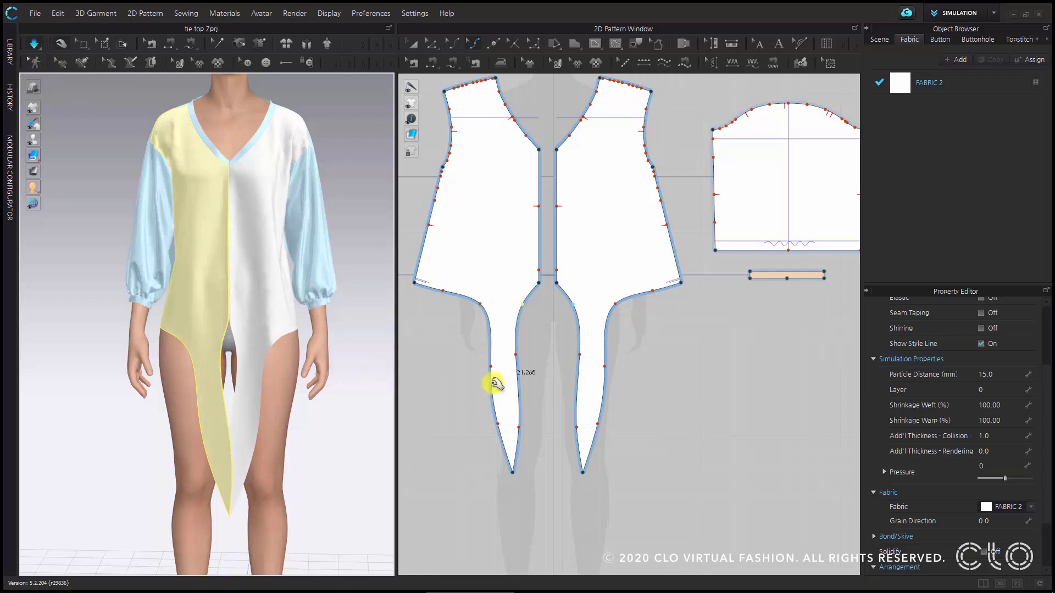
# Step: Select the front panel with its symmetric counterpart and open the additional collision thickness for editing
pyautogui.scroll(-3, 677, 404)
pyautogui.scroll(1, 676, 397)
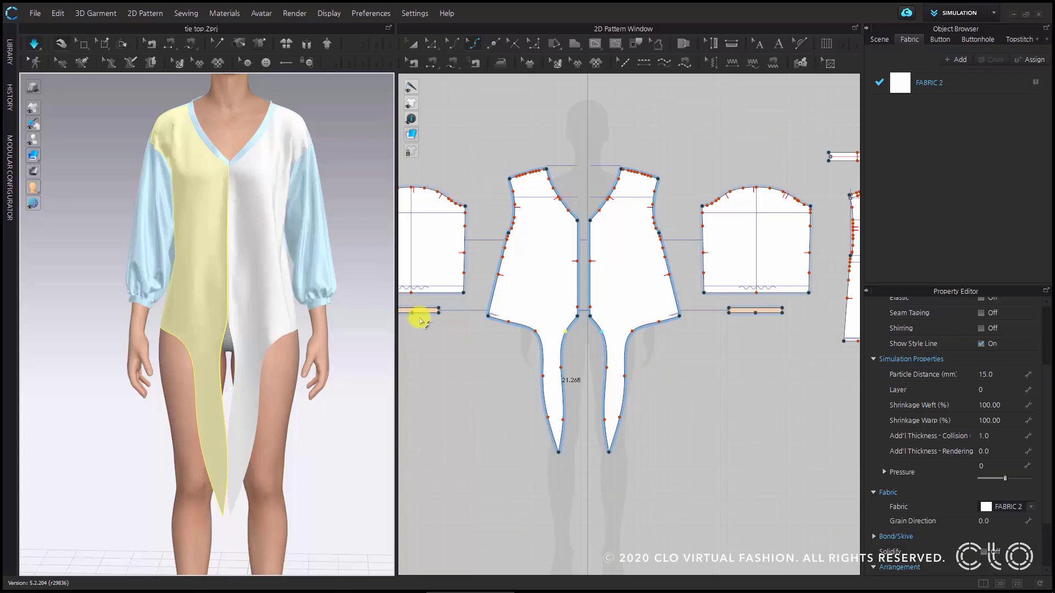
pyautogui.scroll(5, 235, 313)
pyautogui.click(281, 307)
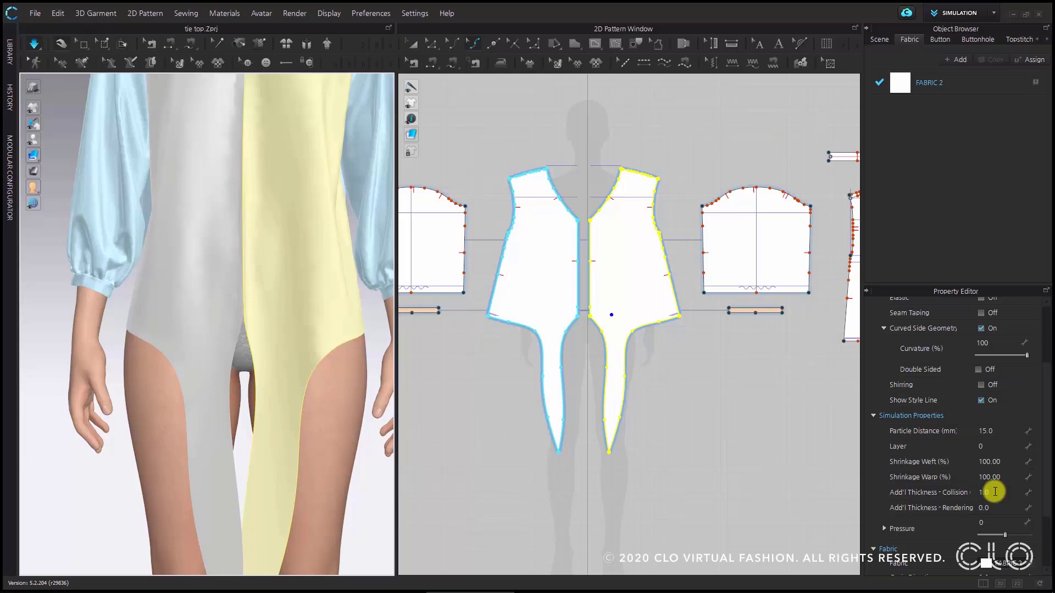
pyautogui.doubleClick(995, 492)
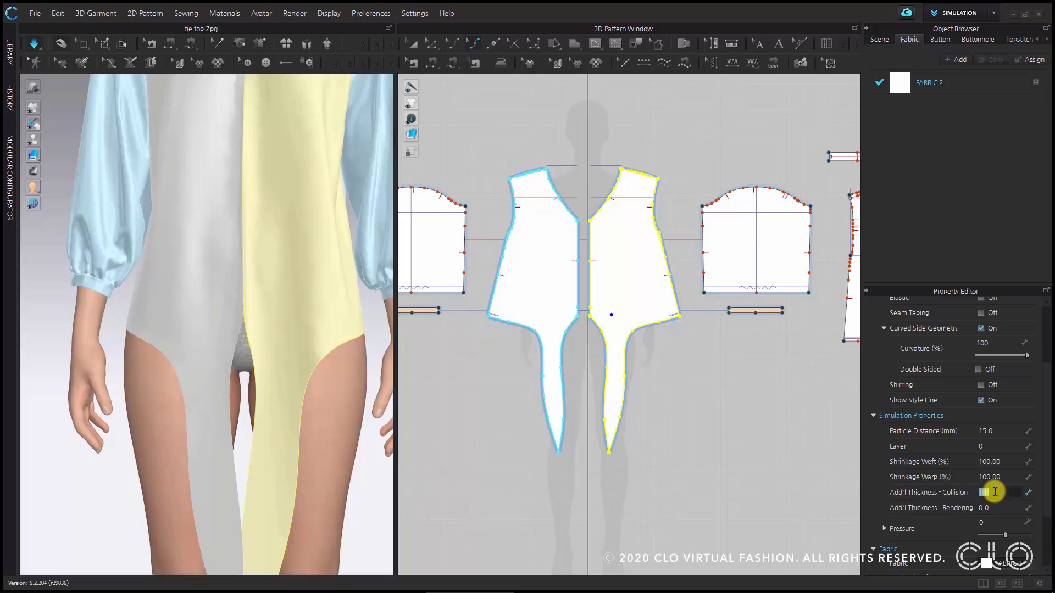
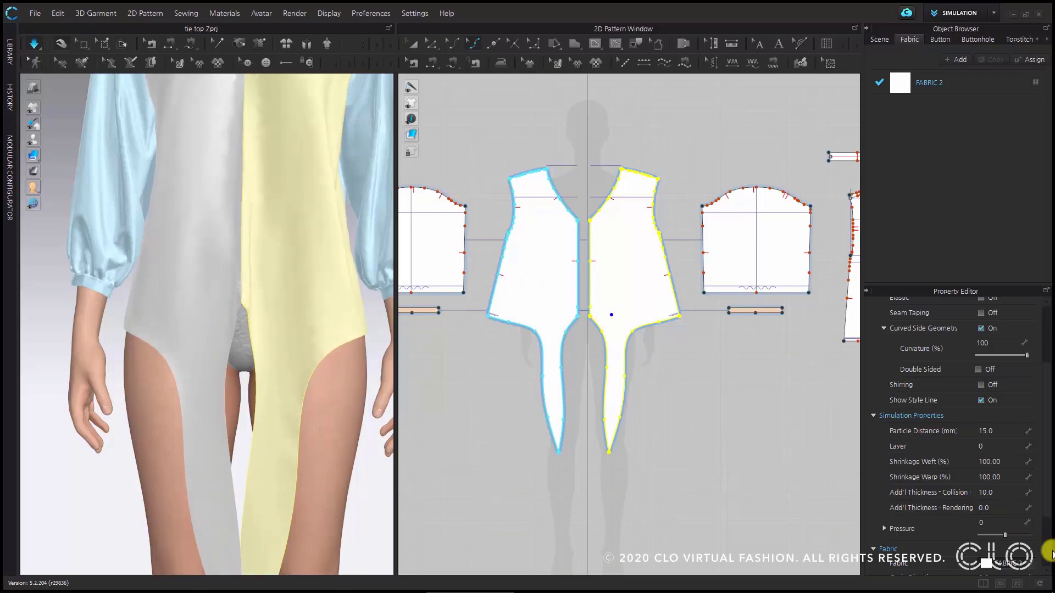
# Step: Select the two front panels in turn with Transform Pattern to check their simulation properties
pyautogui.click(413, 44)
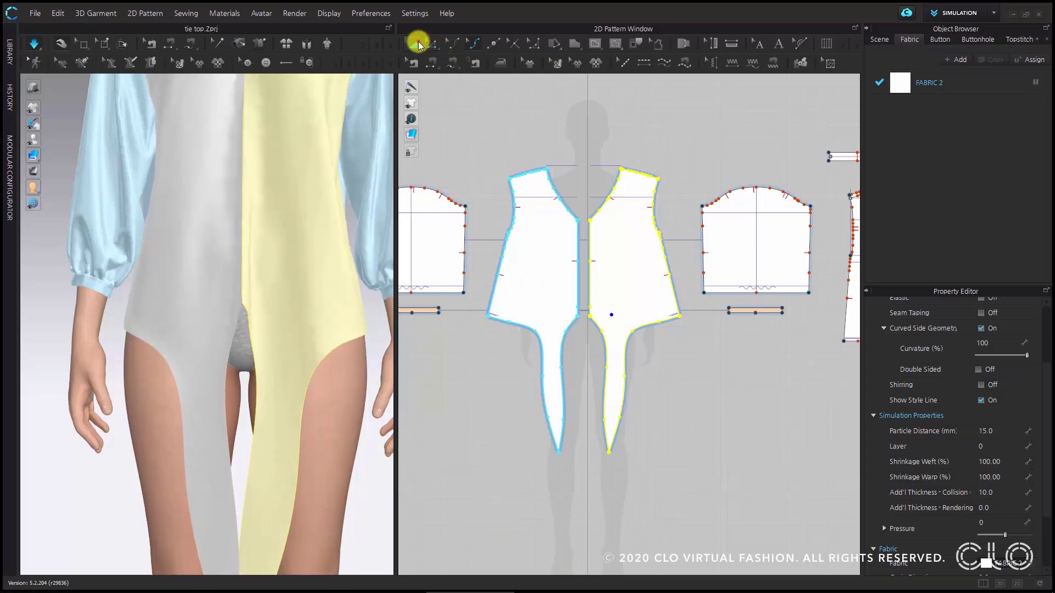
pyautogui.click(464, 103)
pyautogui.click(547, 236)
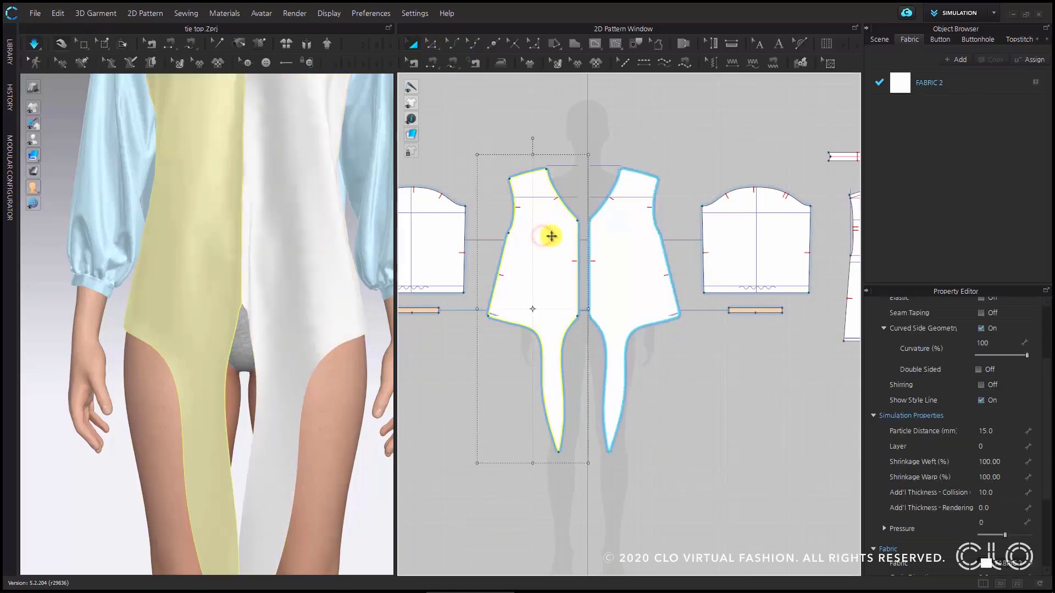
pyautogui.click(617, 258)
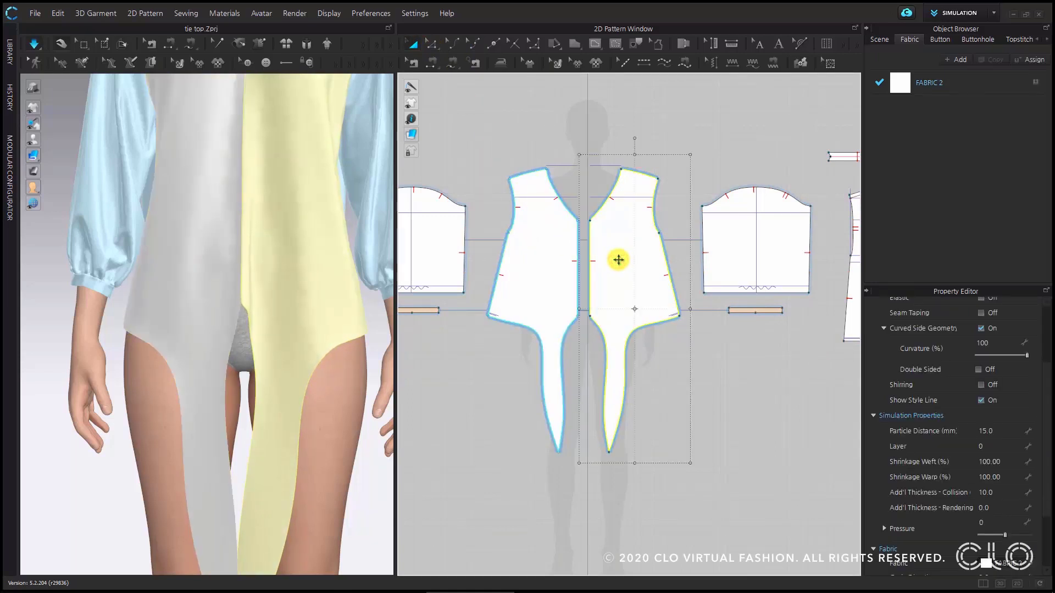
# Step: Pin a small cluster of mesh points on the lower part of the tie on the avatar's left side
pyautogui.scroll(-2, 273, 344)
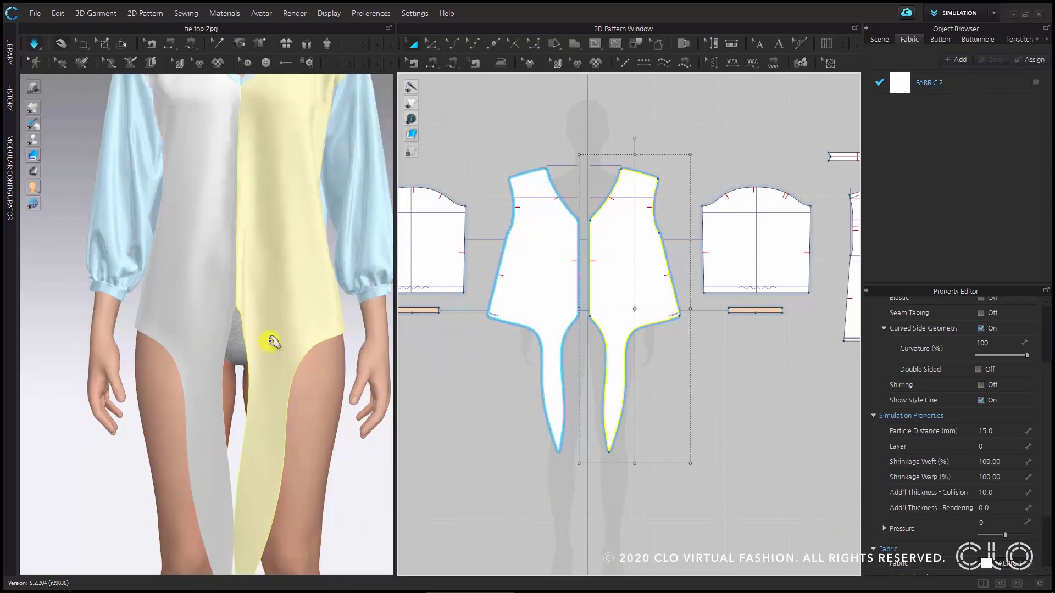
pyautogui.scroll(-3, 273, 344)
pyautogui.moveTo(264, 341)
pyautogui.mouseDown(button='right')
pyautogui.moveTo(337, 334)
pyautogui.moveTo(275, 331)
pyautogui.mouseUp(button='right')
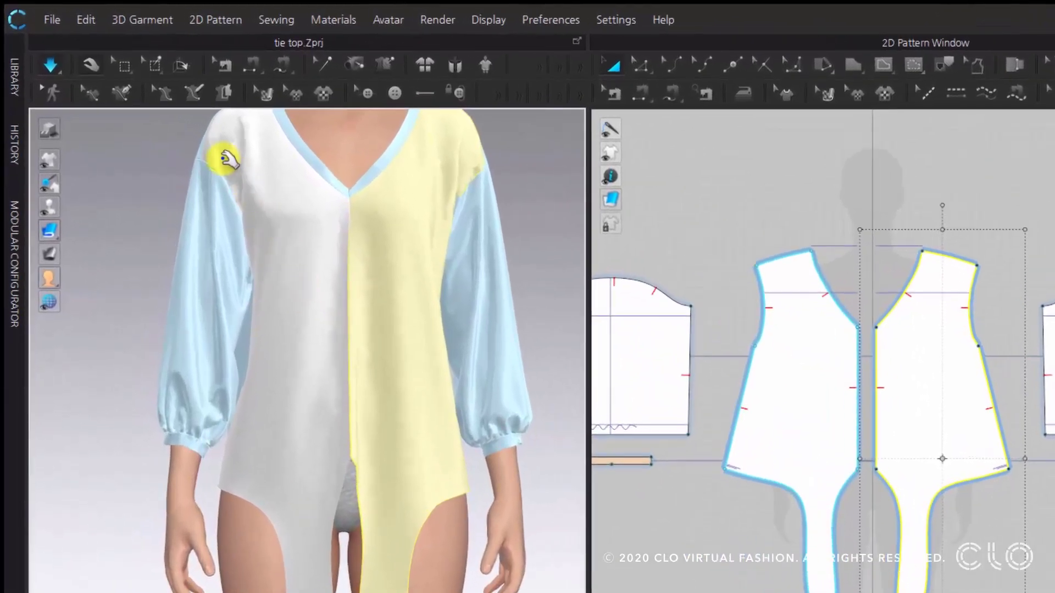
pyautogui.click(154, 66)
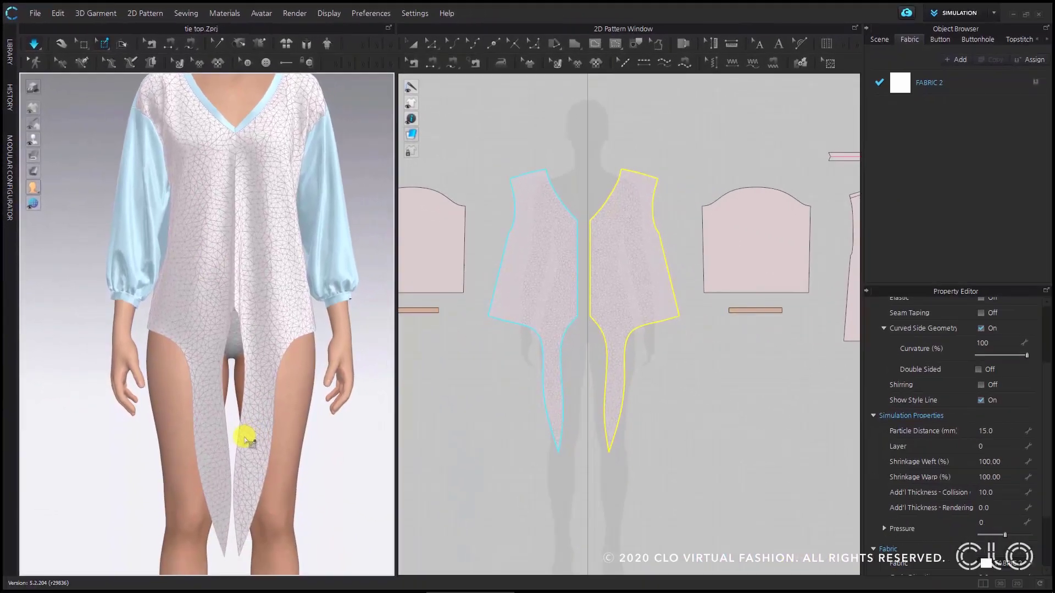
pyautogui.moveTo(289, 514); pyautogui.dragTo(309, 539)
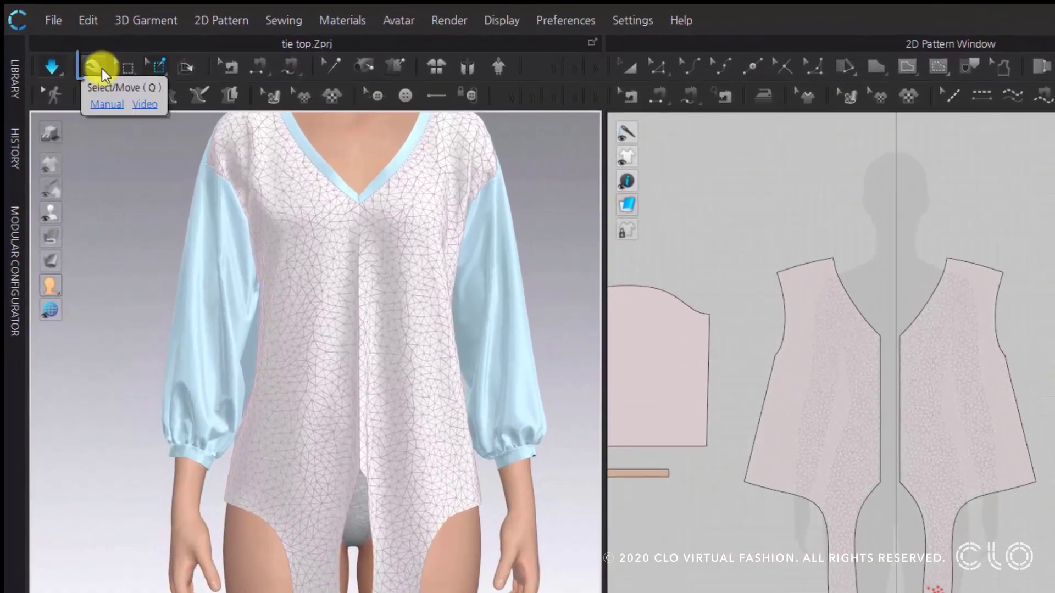
# Step: Switch to Select/Move and pin a single point on the lower part of the tie on the avatar's right side
pyautogui.click(102, 69)
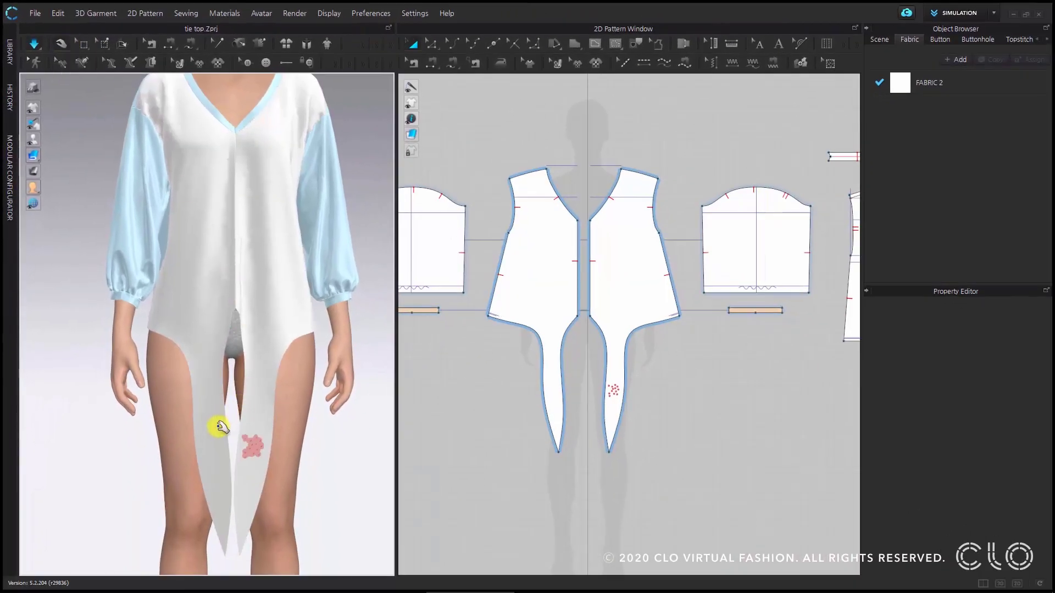
pyautogui.press('w')
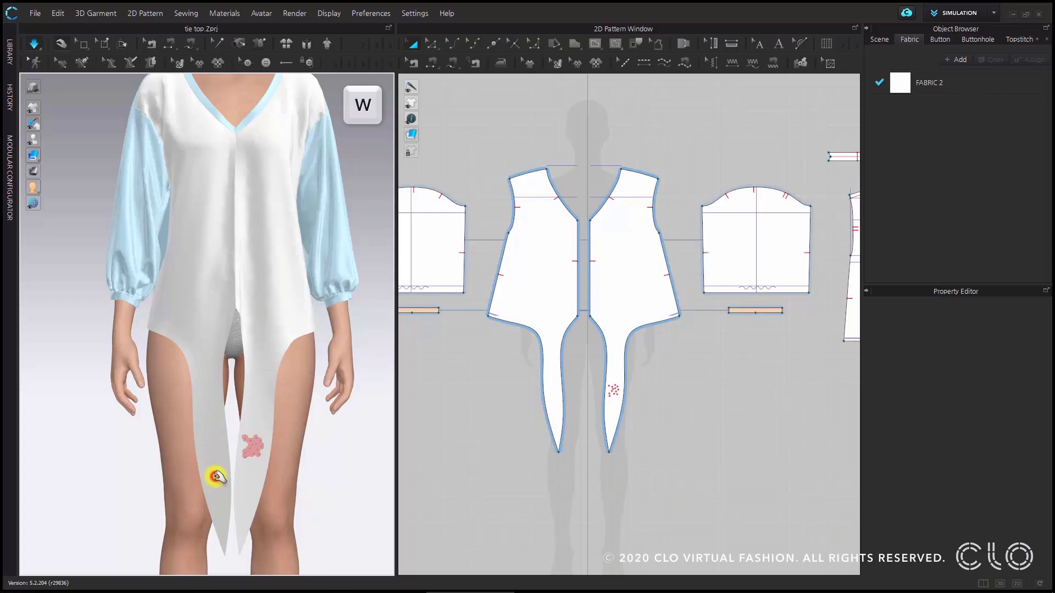
pyautogui.click(216, 477)
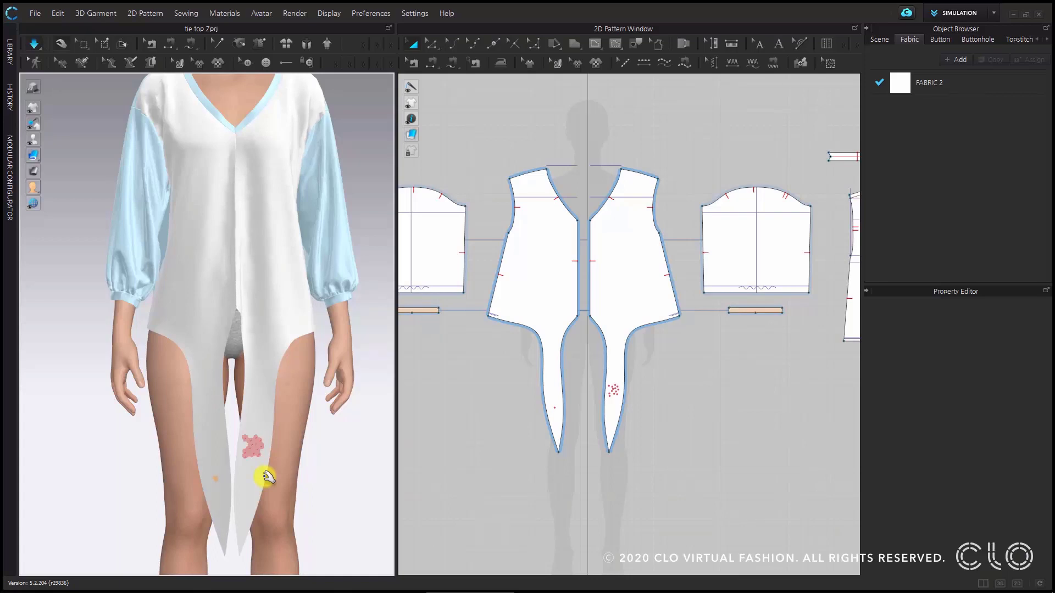
# Step: Delete all pins from the two ties
pyautogui.rightClick(254, 449)
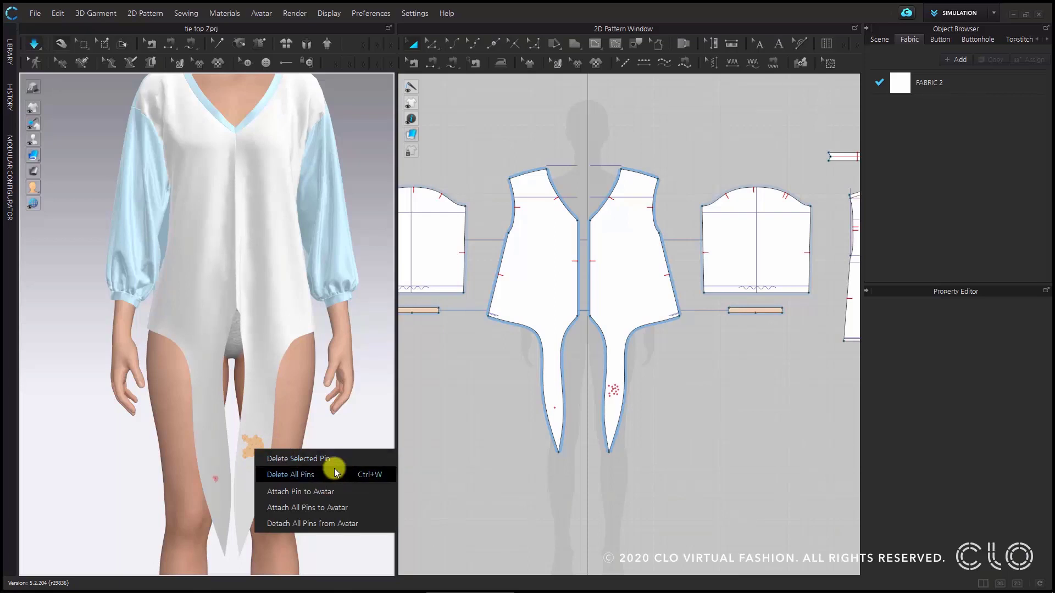
pyautogui.click(337, 438)
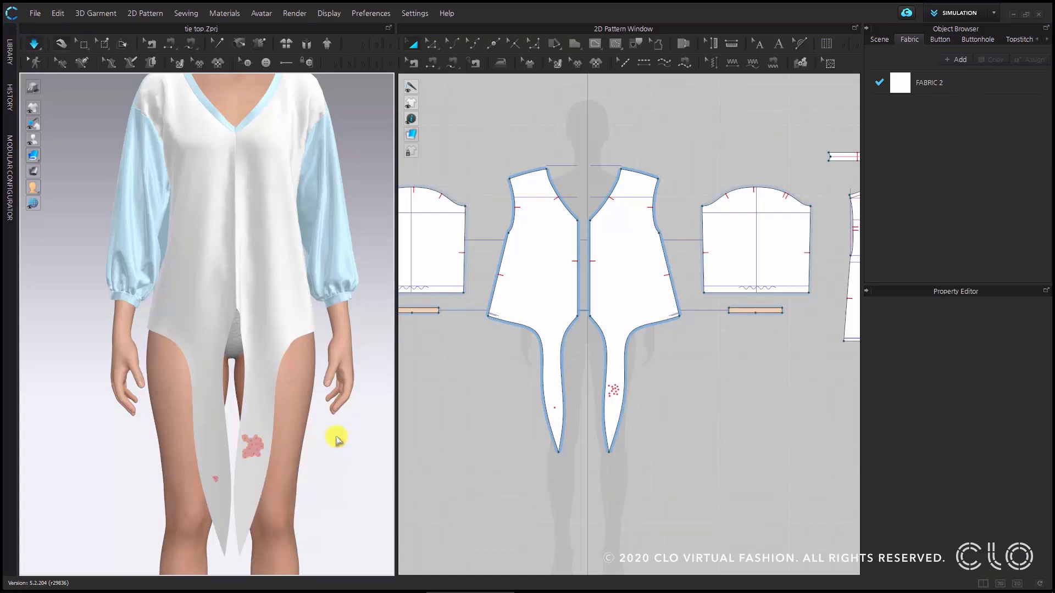
pyautogui.hotkey('ctrl', 'w')
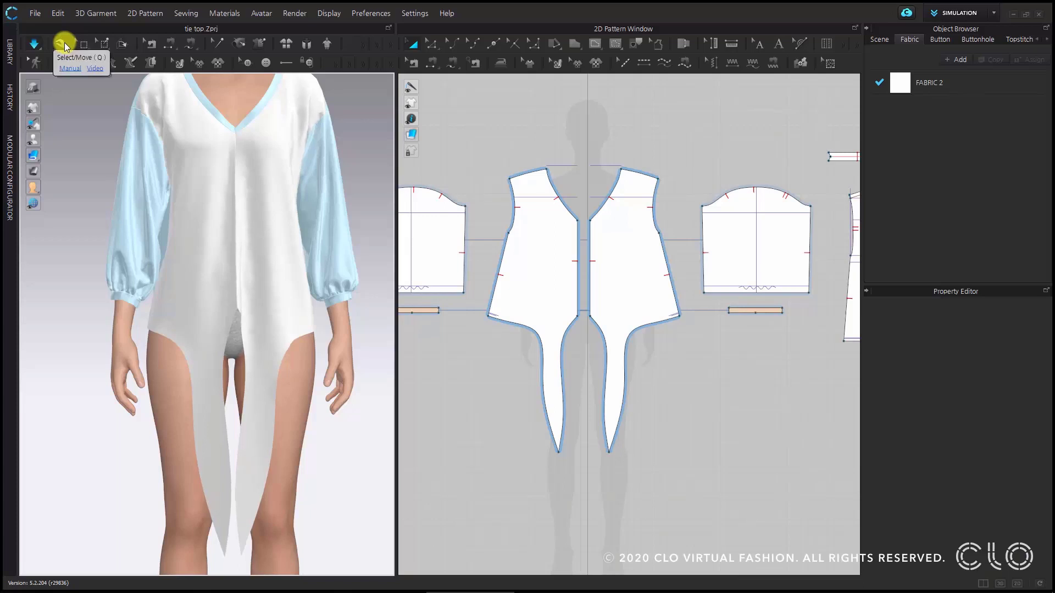
# Step: Pin a single point near the tip of each front tie with Select/Move
pyautogui.click(65, 42)
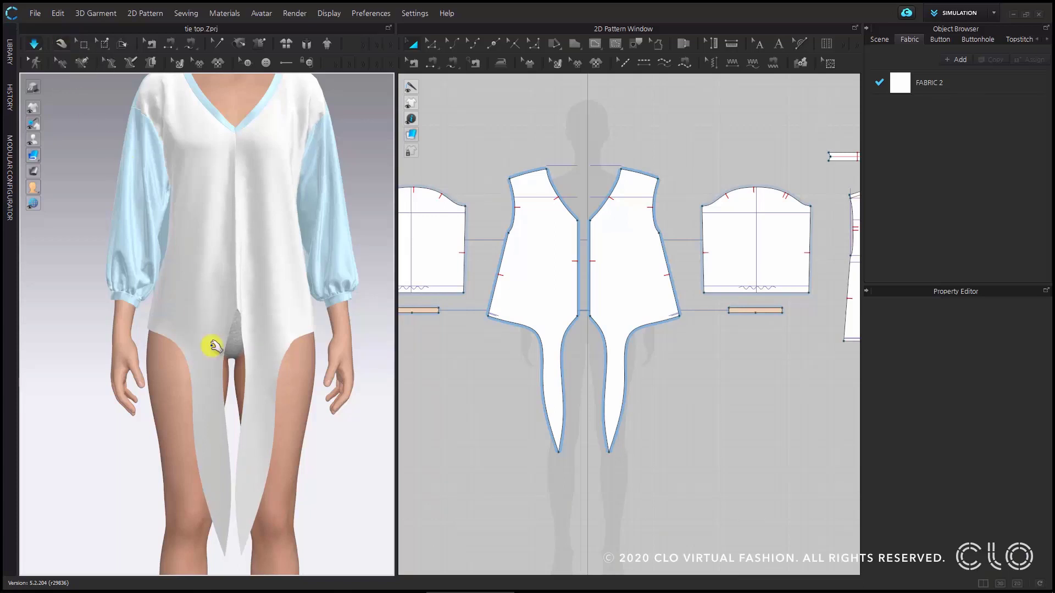
pyautogui.press('w')
pyautogui.click(219, 505)
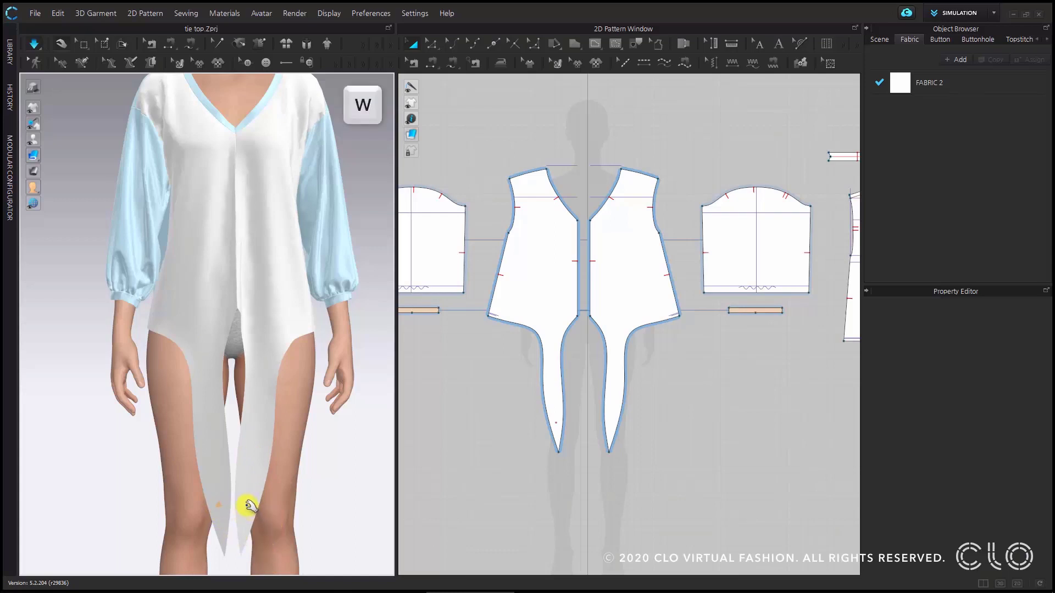
pyautogui.click(247, 504)
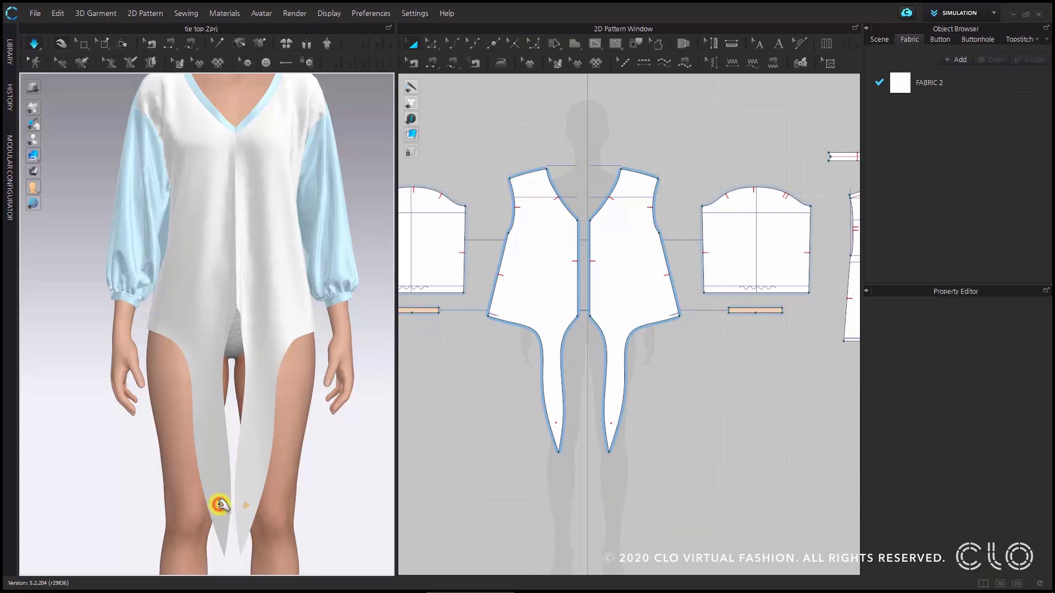
# Step: Pull the pinned tip of the tie on the avatar's right side forward, away from the body, and raise it to about hip height
pyautogui.moveTo(219, 504)
pyautogui.mouseDown()
pyautogui.moveTo(200, 502)
pyautogui.moveTo(214, 505)
pyautogui.mouseUp()
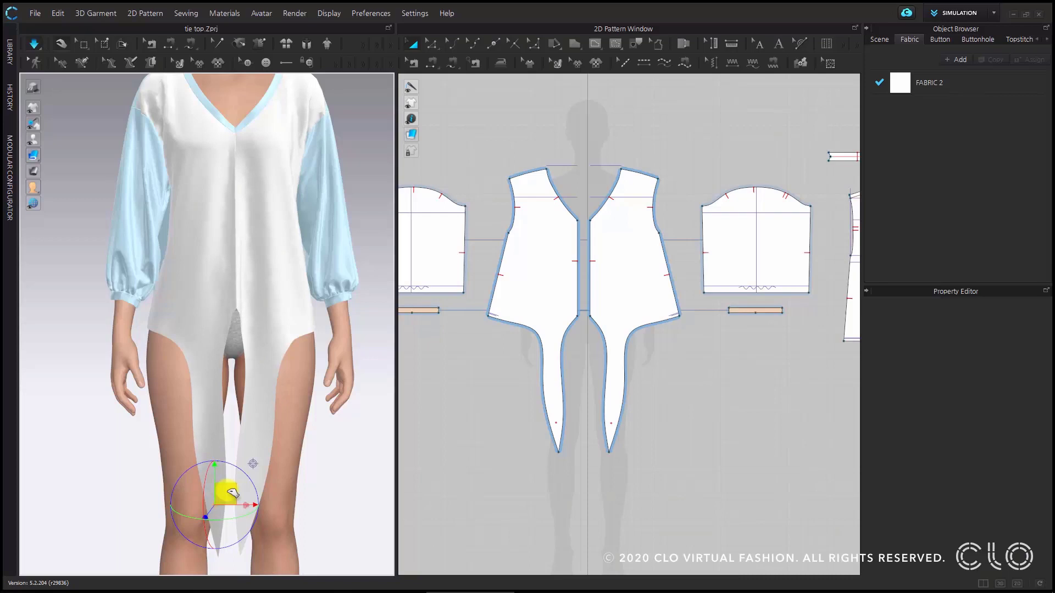
pyautogui.scroll(-1, 230, 492)
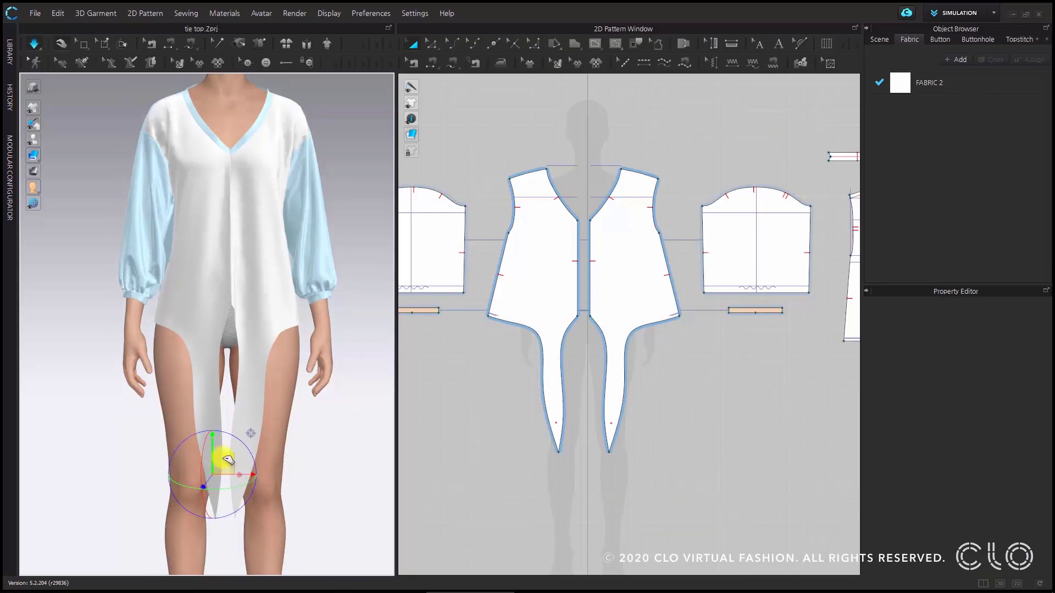
pyautogui.moveTo(221, 461); pyautogui.dragTo(233, 579)
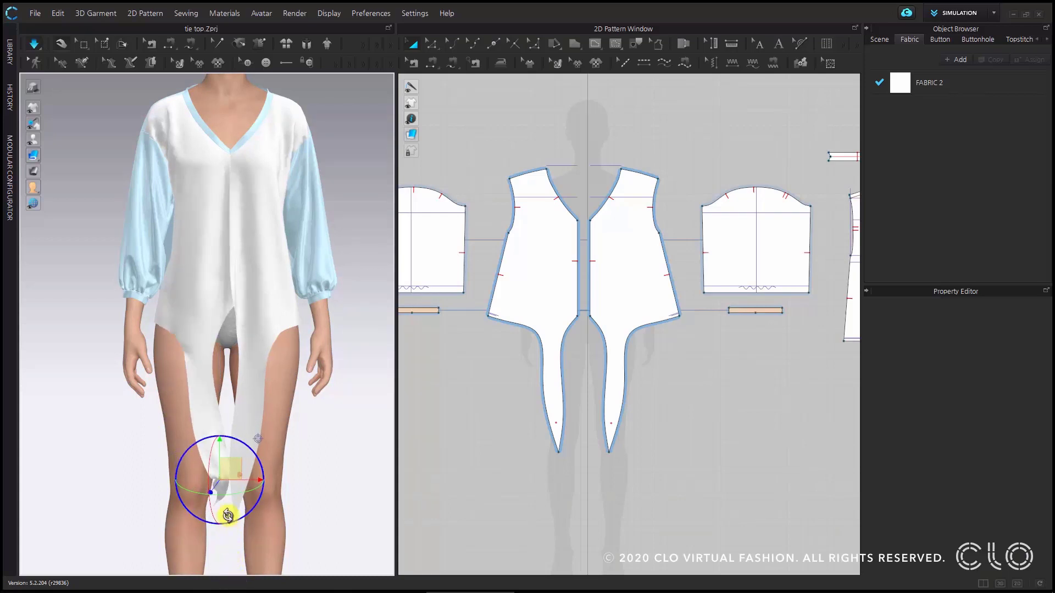
pyautogui.moveTo(239, 489); pyautogui.dragTo(352, 475, button='right')
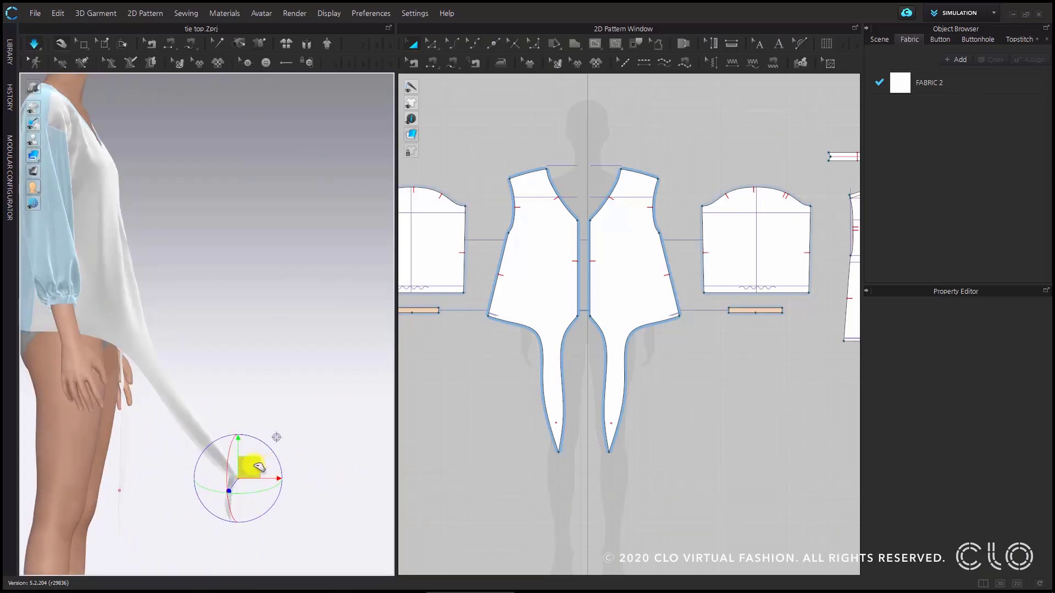
pyautogui.moveTo(259, 466); pyautogui.dragTo(256, 465, button='right')
pyautogui.moveTo(245, 437); pyautogui.dragTo(261, 471, button='middle')
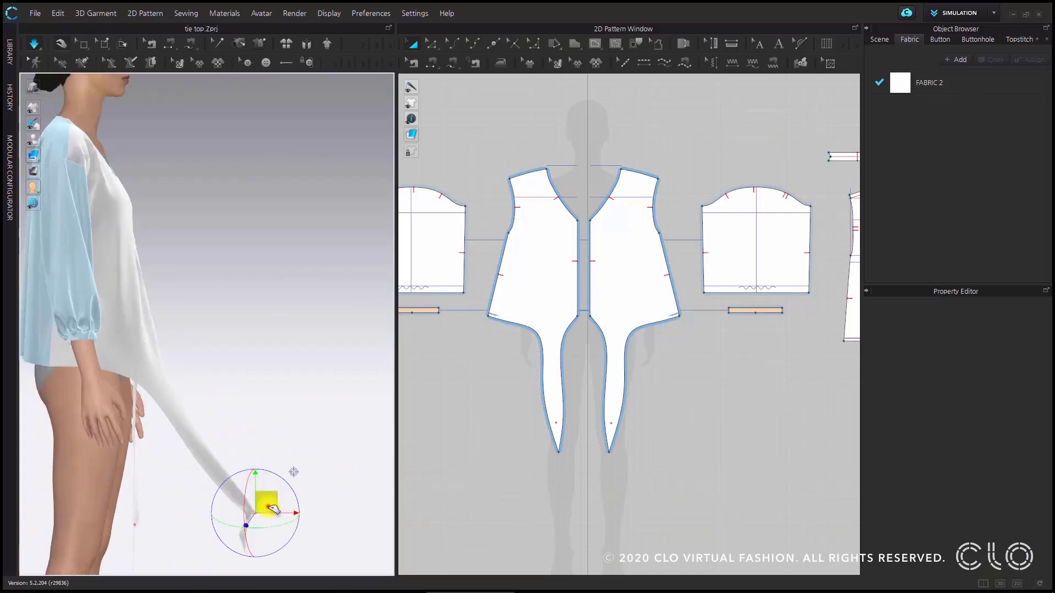
pyautogui.moveTo(268, 506); pyautogui.dragTo(343, 348)
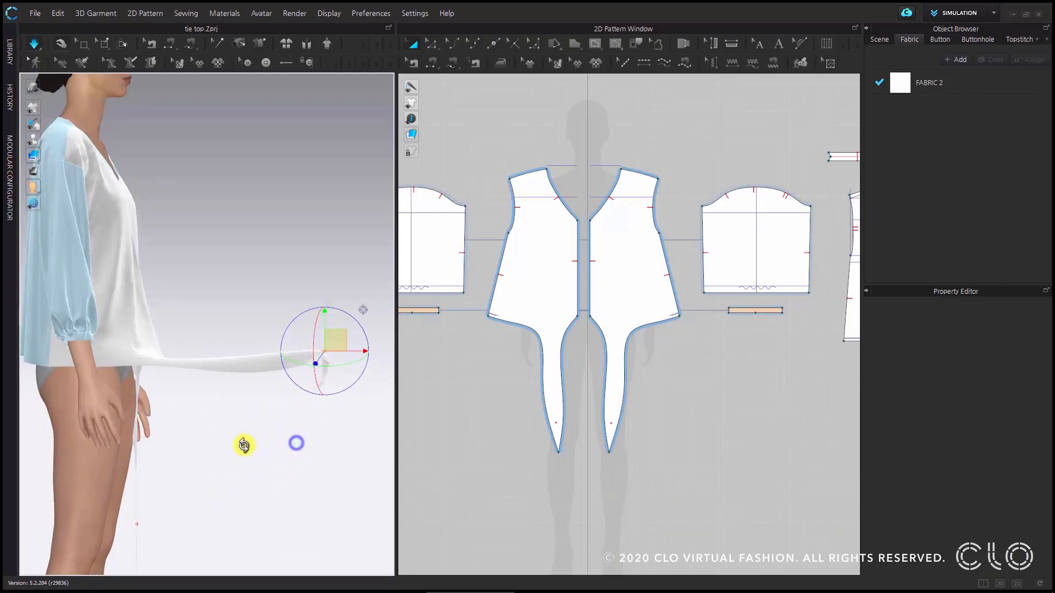
# Step: Pull the pinned tip of the tie on the avatar's left side forward and raise it level with the other tie
pyautogui.moveTo(242, 443); pyautogui.dragTo(180, 448, button='right')
pyautogui.scroll(3, 176, 445)
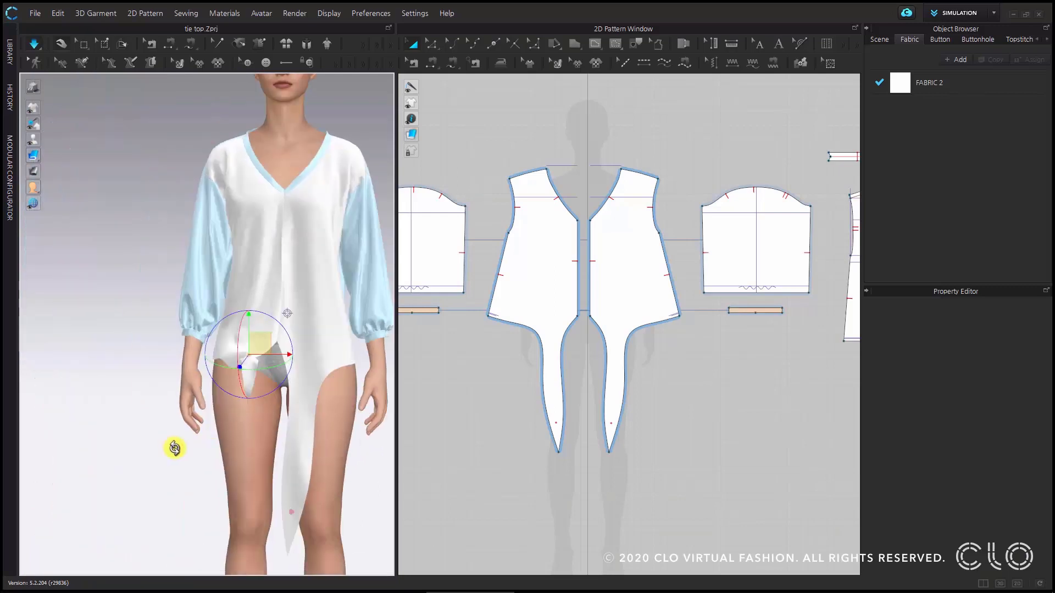
pyautogui.click(292, 508)
pyautogui.moveTo(334, 486); pyautogui.dragTo(332, 487, button='right')
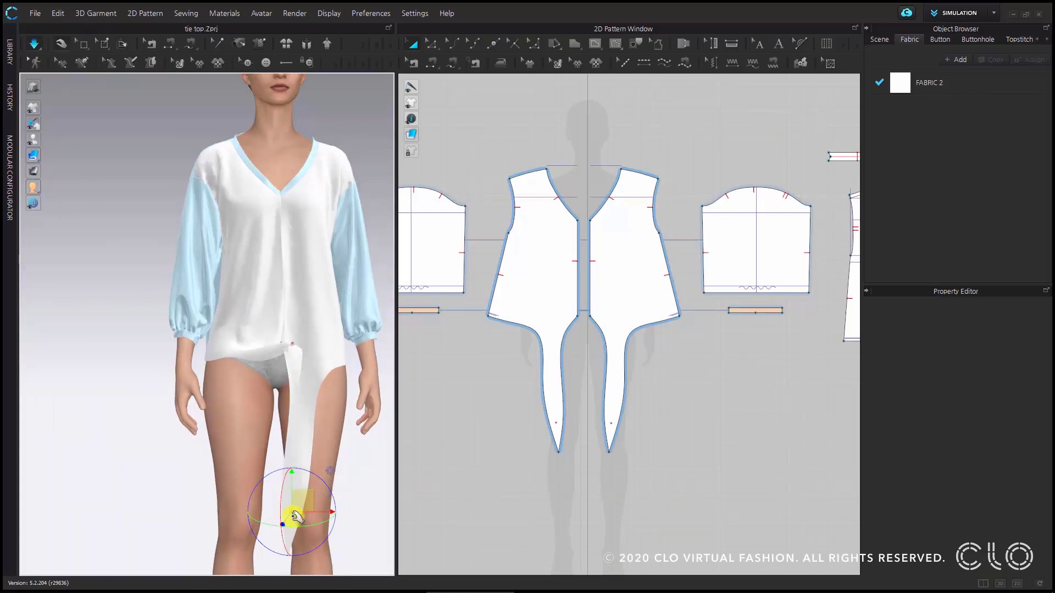
pyautogui.moveTo(292, 516); pyautogui.dragTo(341, 463)
pyautogui.moveTo(341, 464); pyautogui.dragTo(207, 468, button='right')
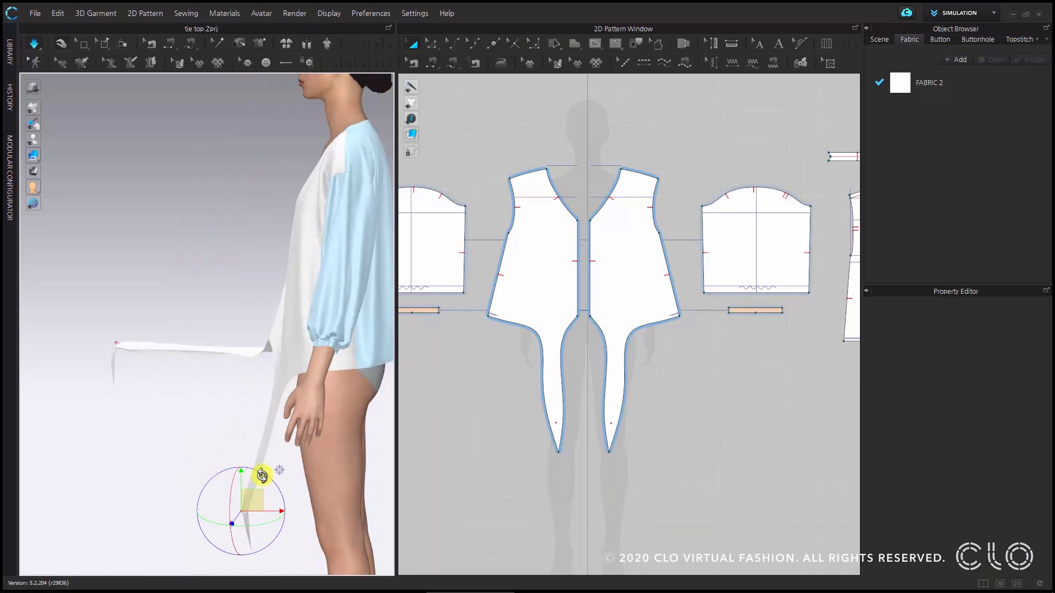
pyautogui.moveTo(295, 458); pyautogui.dragTo(316, 453, button='middle')
pyautogui.moveTo(271, 498); pyautogui.dragTo(164, 349)
# Step: Cross the two ties in front of the avatar by moving each pinned tip to the opposite side and spreading them apart
pyautogui.moveTo(187, 442); pyautogui.dragTo(304, 430, button='right')
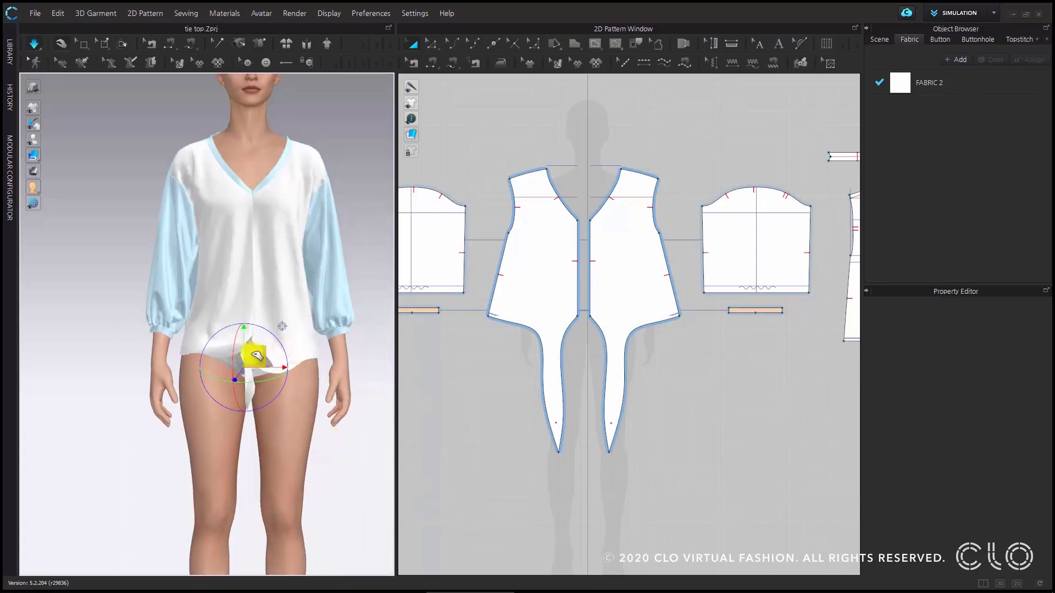
pyautogui.moveTo(257, 356); pyautogui.dragTo(243, 352)
pyautogui.click(362, 334)
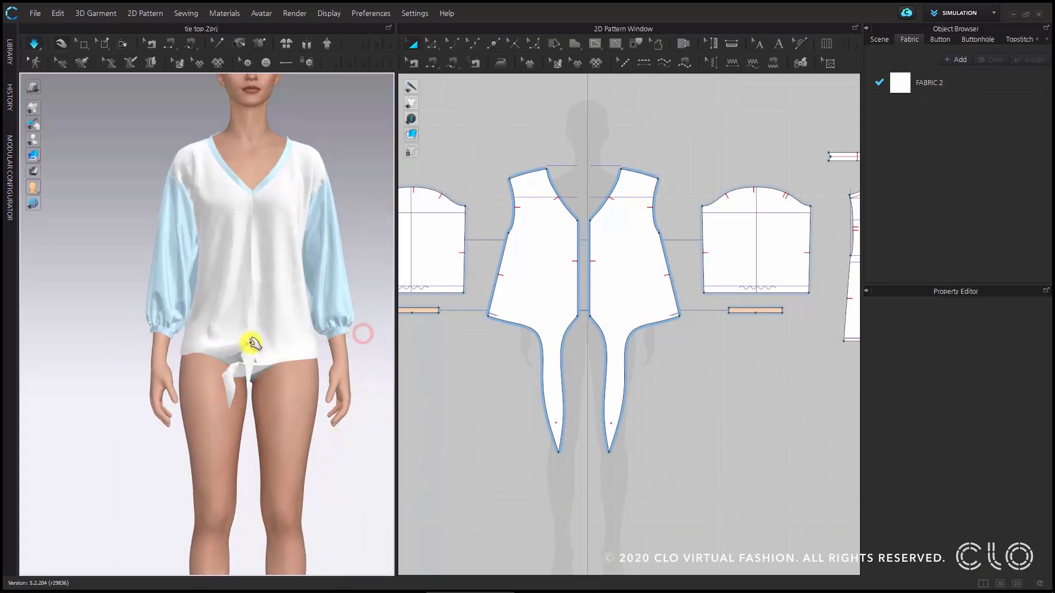
pyautogui.click(247, 344)
pyautogui.moveTo(263, 331); pyautogui.dragTo(272, 347)
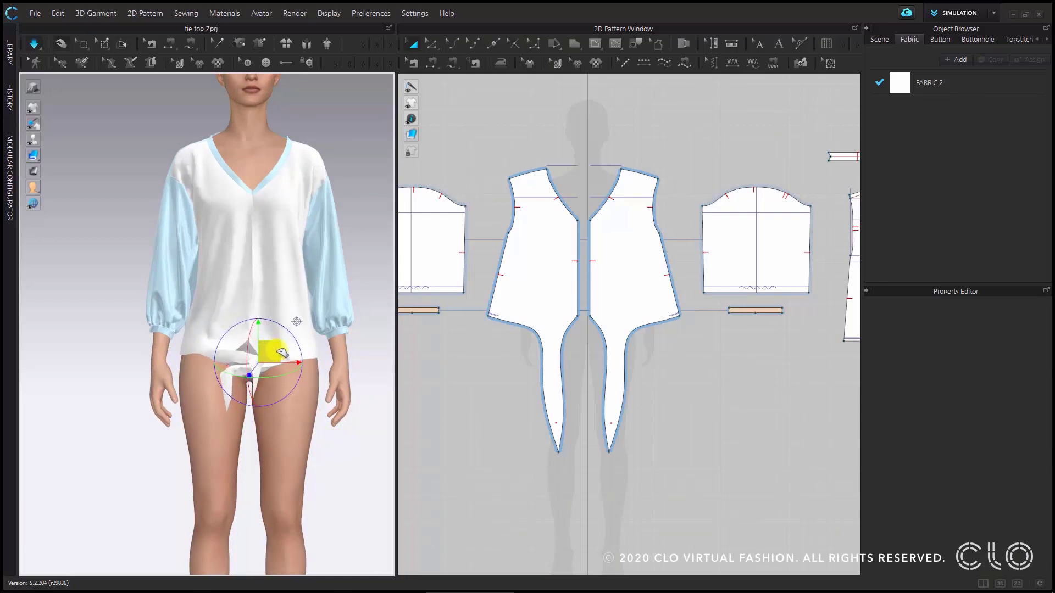
pyautogui.scroll(3, 258, 332)
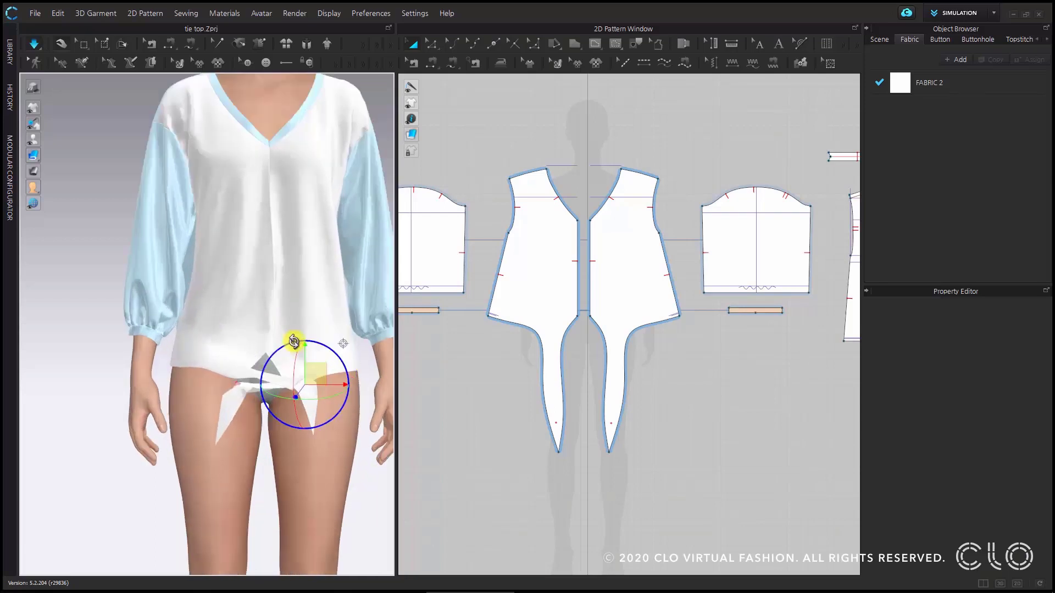
pyautogui.moveTo(295, 342); pyautogui.dragTo(285, 370, button='middle')
pyautogui.moveTo(285, 370); pyautogui.dragTo(281, 429, button='right')
pyautogui.moveTo(285, 328); pyautogui.dragTo(287, 423, button='middle')
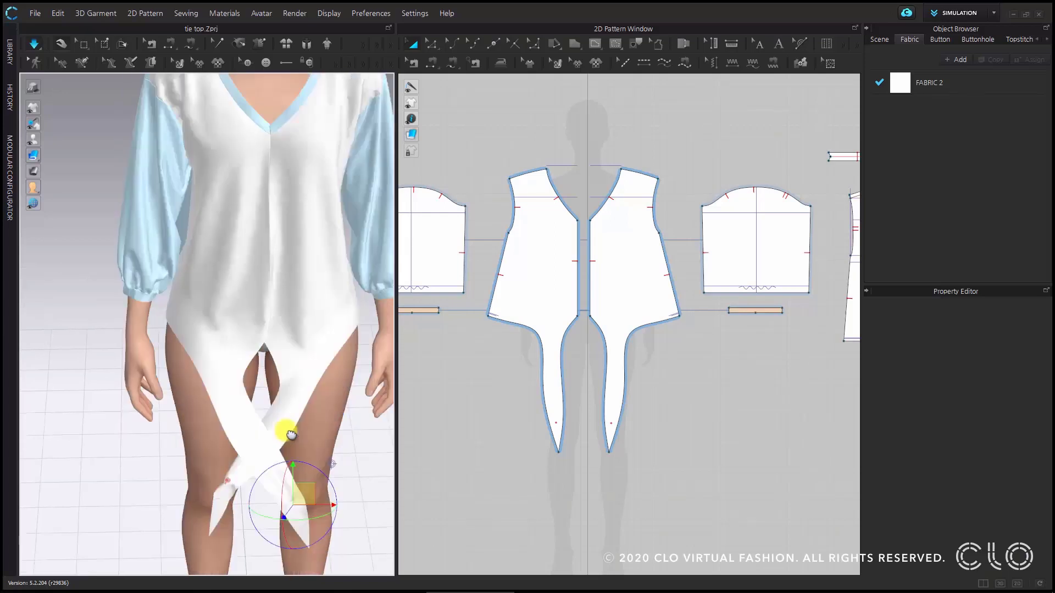
pyautogui.moveTo(309, 483); pyautogui.dragTo(323, 478)
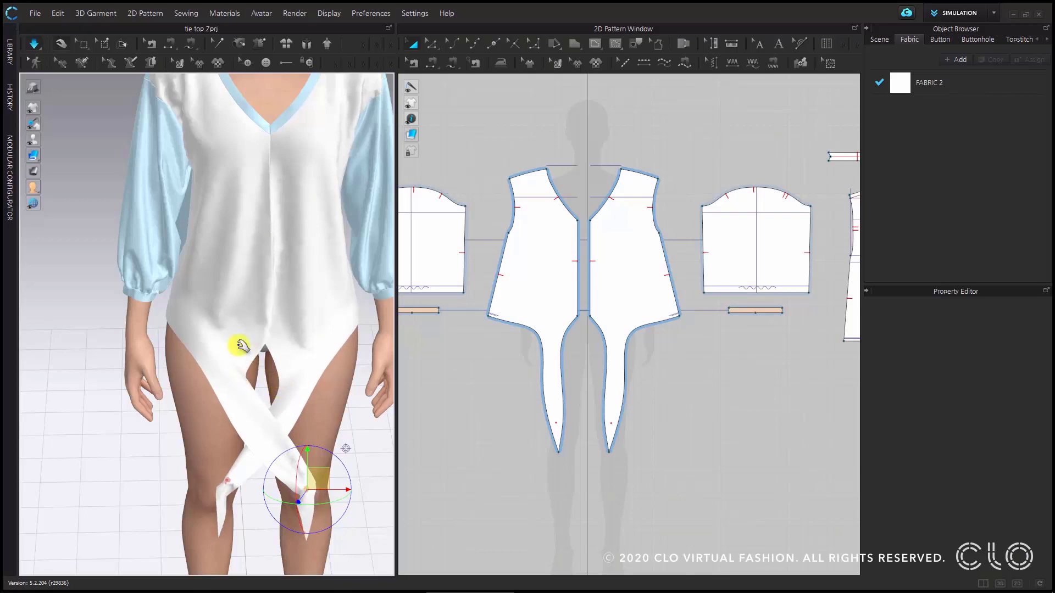
# Step: Add a pin on the upper part of each tie, above where the two ties cross
pyautogui.scroll(2, 266, 389)
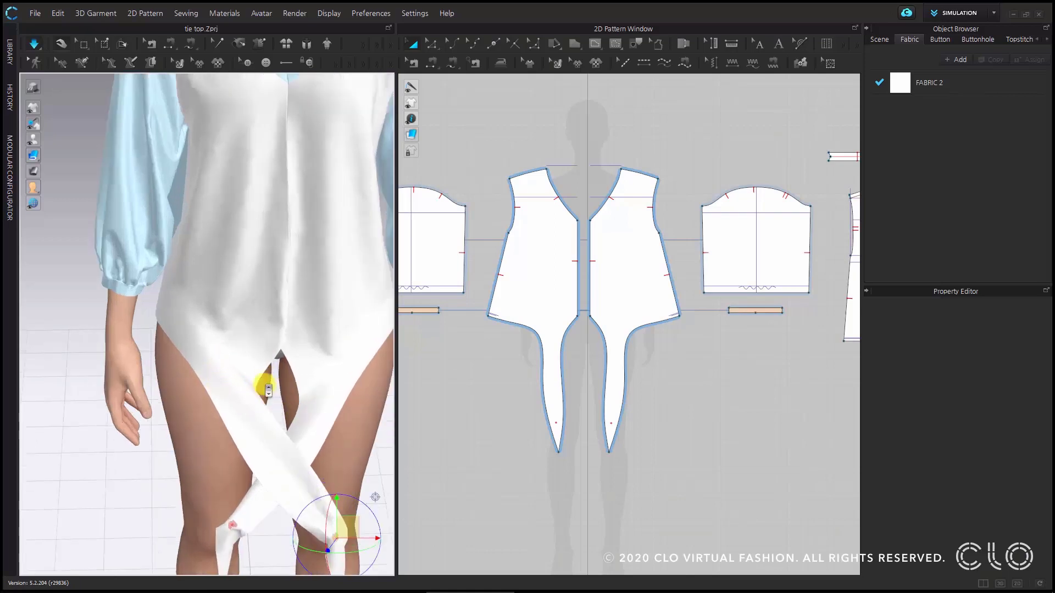
pyautogui.moveTo(253, 405); pyautogui.dragTo(240, 412, button='middle')
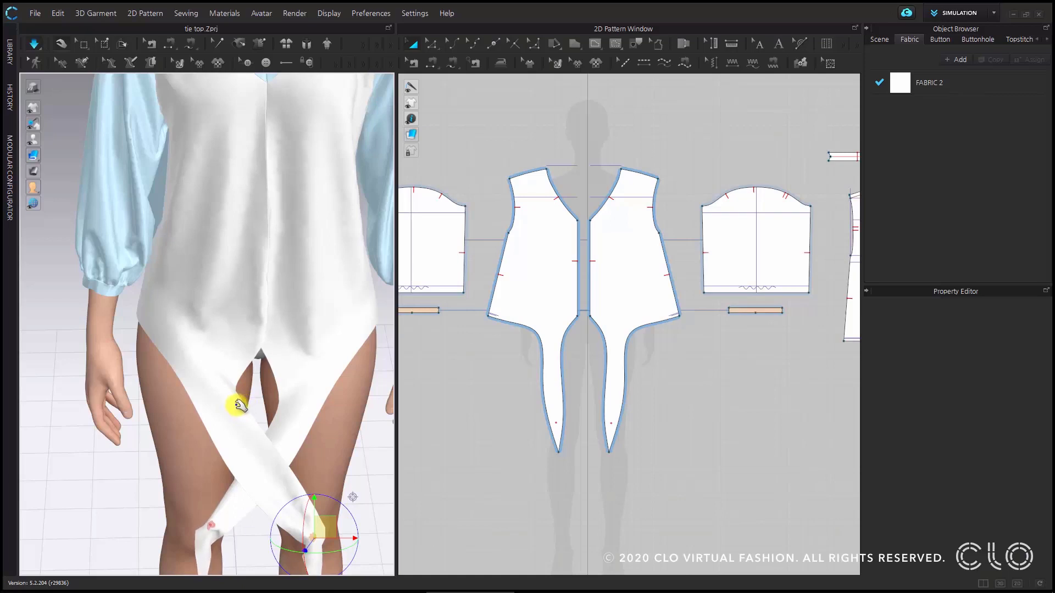
pyautogui.press('w')
pyautogui.click(236, 405)
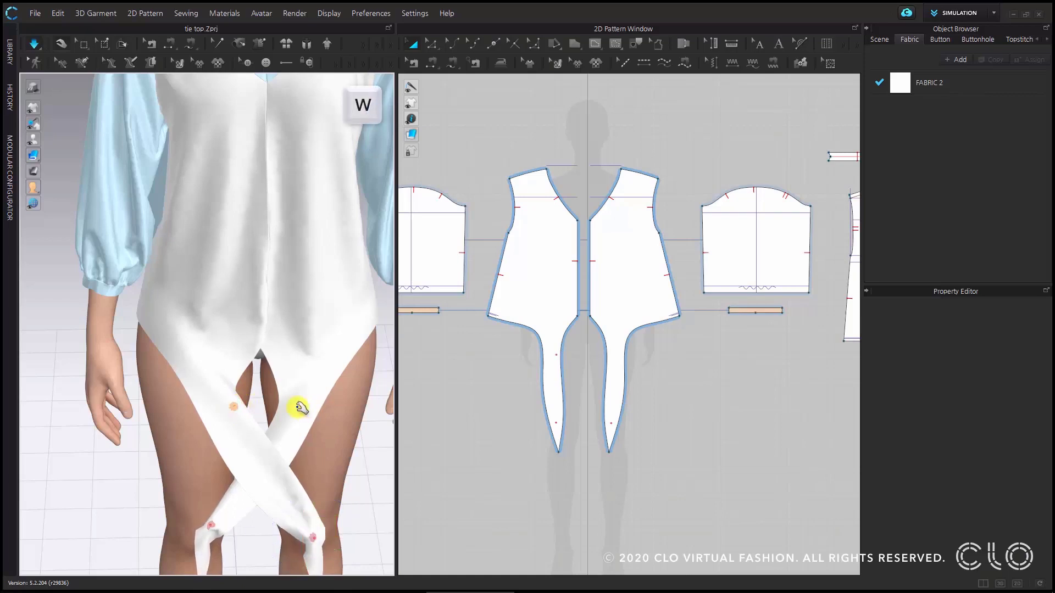
pyautogui.click(234, 405)
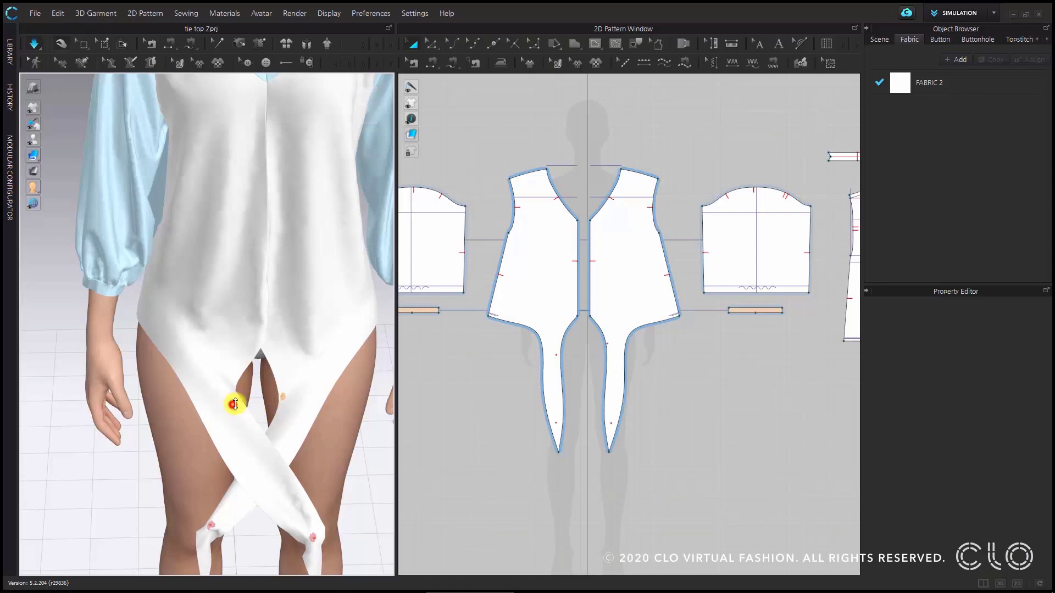
# Step: Spread the two upper tie pins apart to widen the gap between the blouse fronts and the crossing
pyautogui.moveTo(249, 391); pyautogui.dragTo(292, 429)
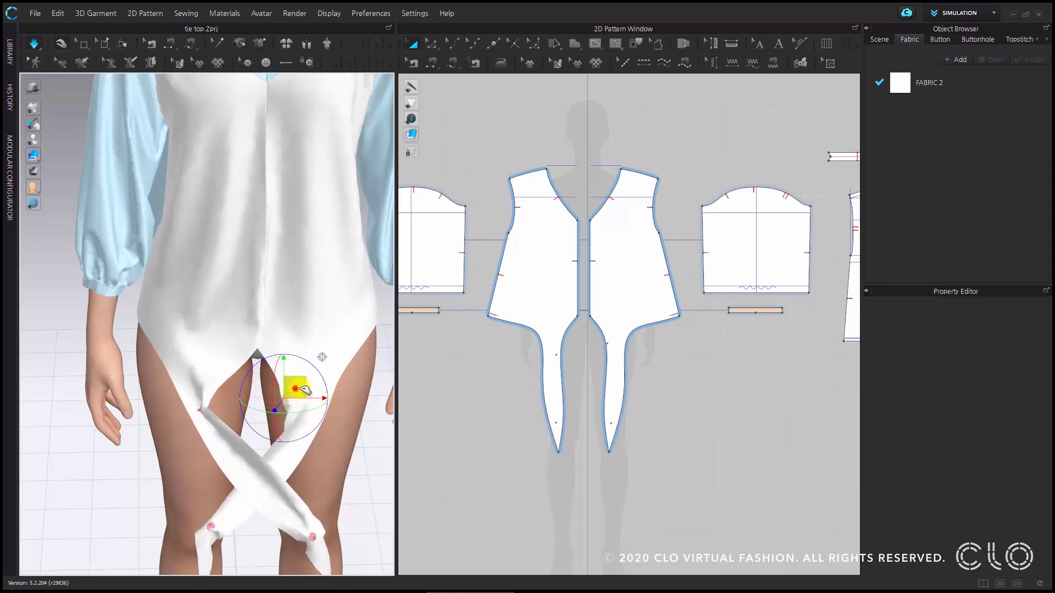
pyautogui.moveTo(295, 388); pyautogui.dragTo(315, 387)
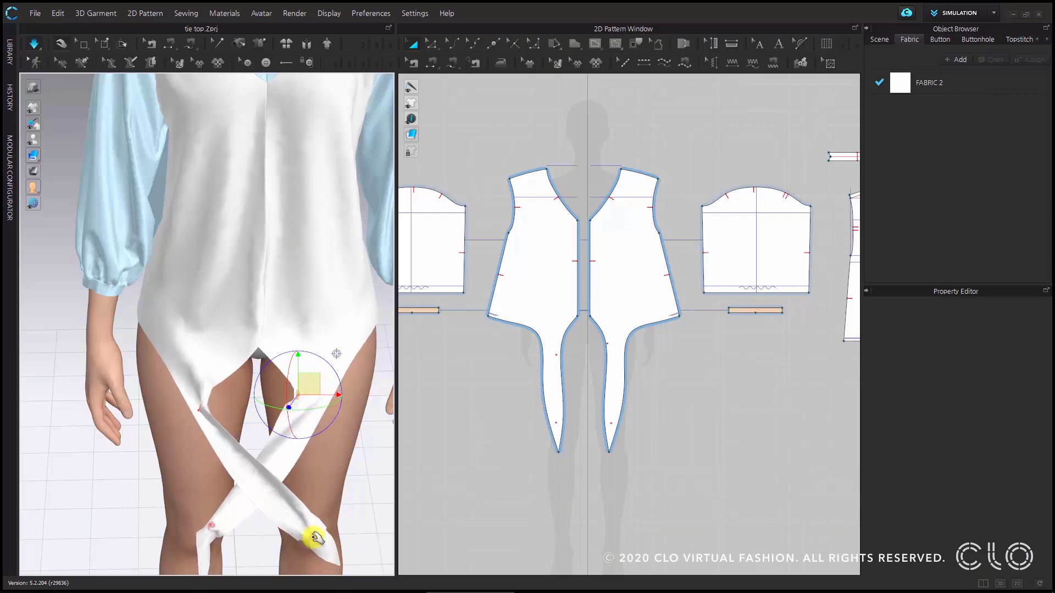
# Step: Bring the pinned tip of the front tie inward to the centre, below where the two ties cross
pyautogui.click(314, 537)
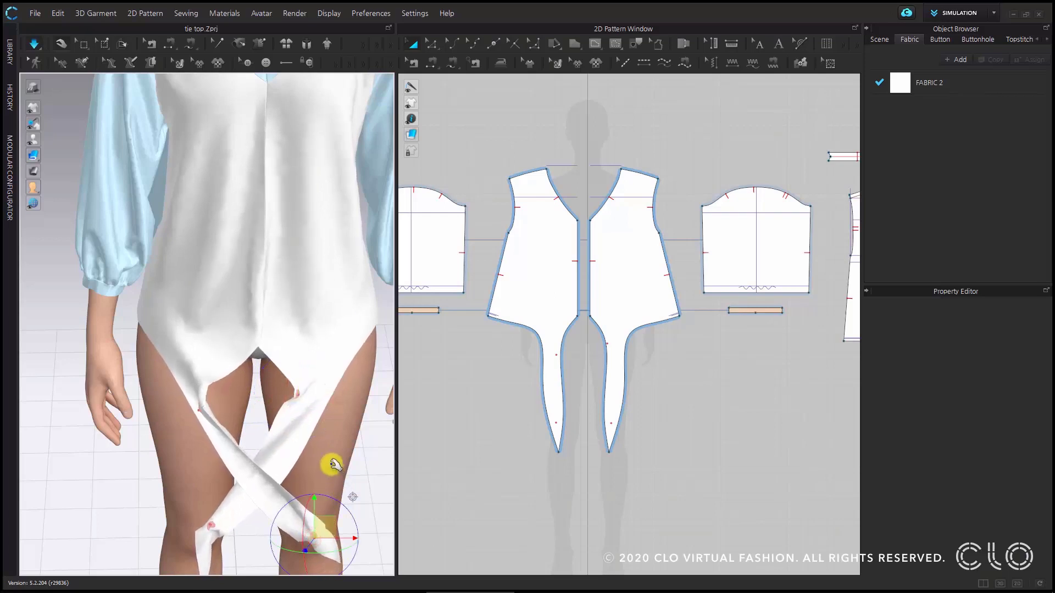
pyautogui.moveTo(333, 465); pyautogui.dragTo(323, 420, button='middle')
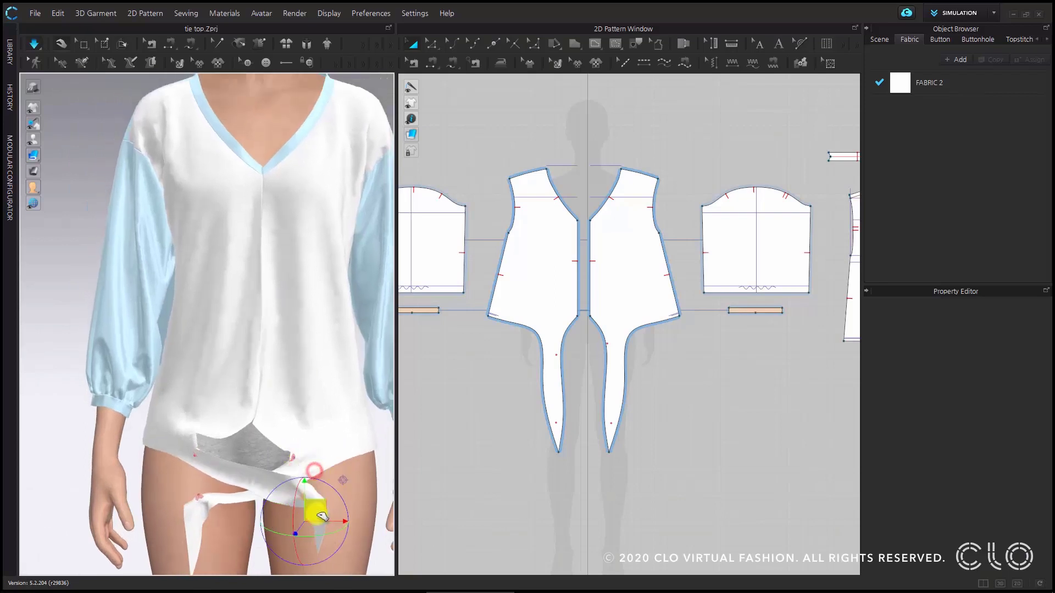
pyautogui.moveTo(317, 512); pyautogui.dragTo(273, 512)
pyautogui.moveTo(295, 443); pyautogui.dragTo(278, 333, button='middle')
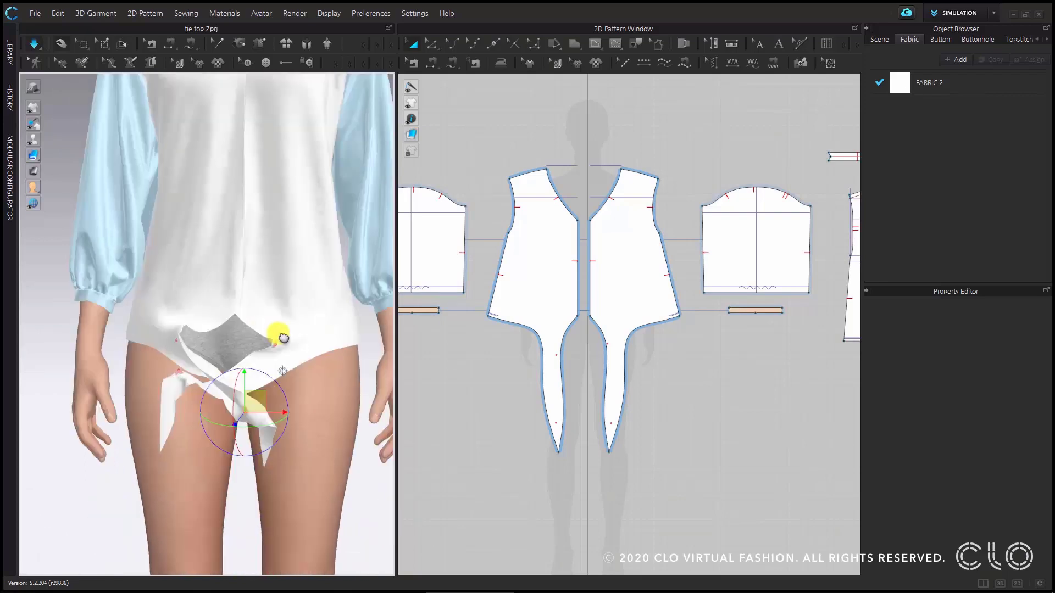
# Step: Push the centred tie tip back toward the body so it passes underneath and behind the other tie
pyautogui.moveTo(281, 418); pyautogui.dragTo(200, 421)
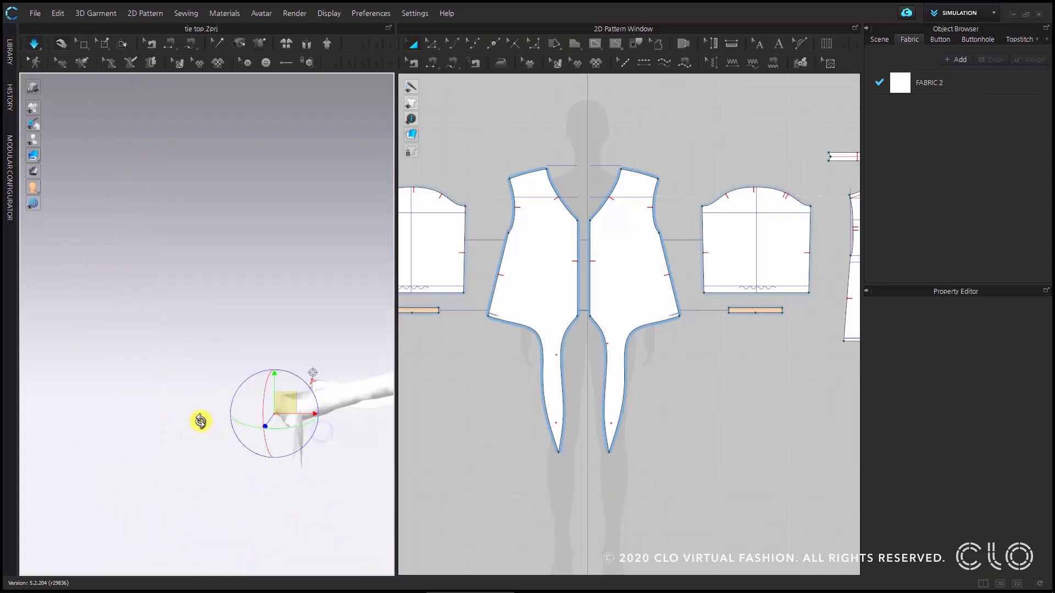
pyautogui.moveTo(285, 404); pyautogui.dragTo(370, 381)
pyautogui.moveTo(287, 425); pyautogui.dragTo(250, 444, button='right')
pyautogui.scroll(2, 259, 358)
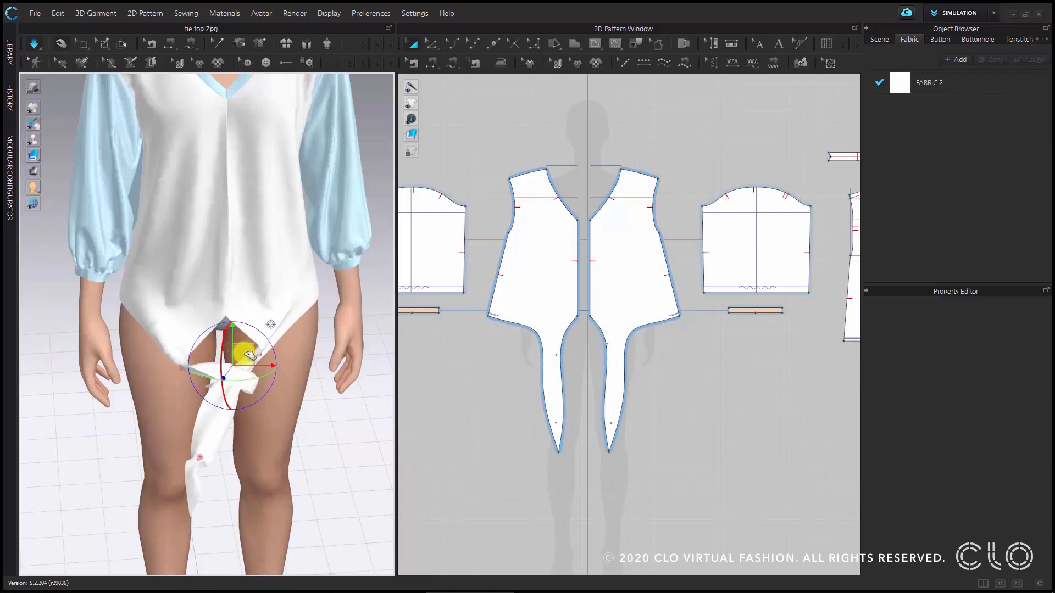
# Step: Raise the wrapped tie tip straight up through the gap above the crossing to about waist height
pyautogui.moveTo(291, 391); pyautogui.dragTo(149, 361, button='right')
pyautogui.moveTo(252, 317); pyautogui.dragTo(212, 212)
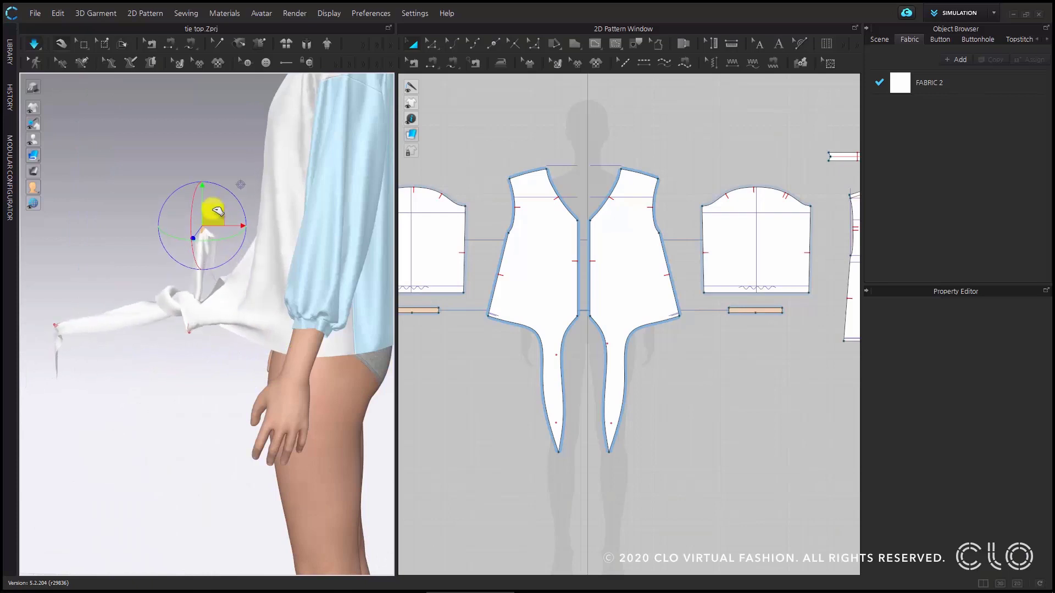
pyautogui.moveTo(200, 348); pyautogui.dragTo(244, 354, button='right')
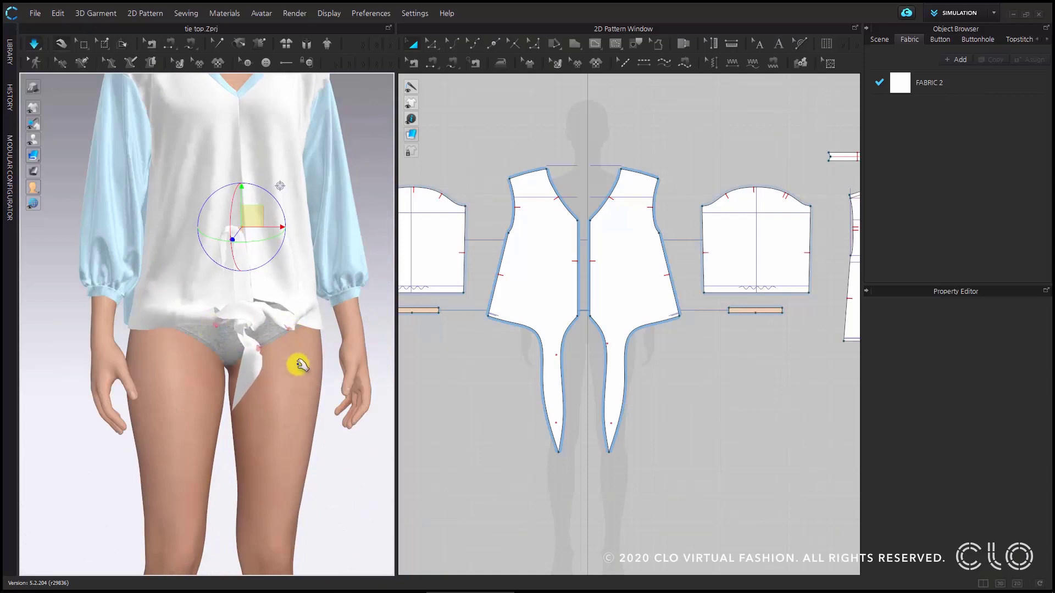
# Step: Remove the two upper pins on either side of the knot, keeping only the pins on the tie tips
pyautogui.moveTo(297, 365); pyautogui.dragTo(286, 401, button='middle')
pyautogui.moveTo(284, 401); pyautogui.dragTo(268, 404, button='right')
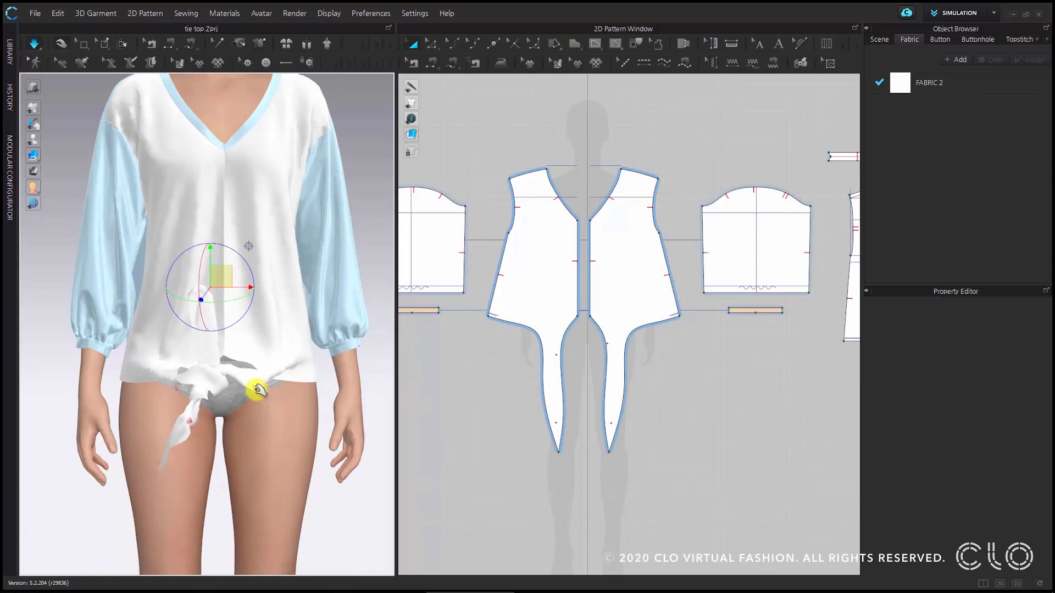
pyautogui.press('w')
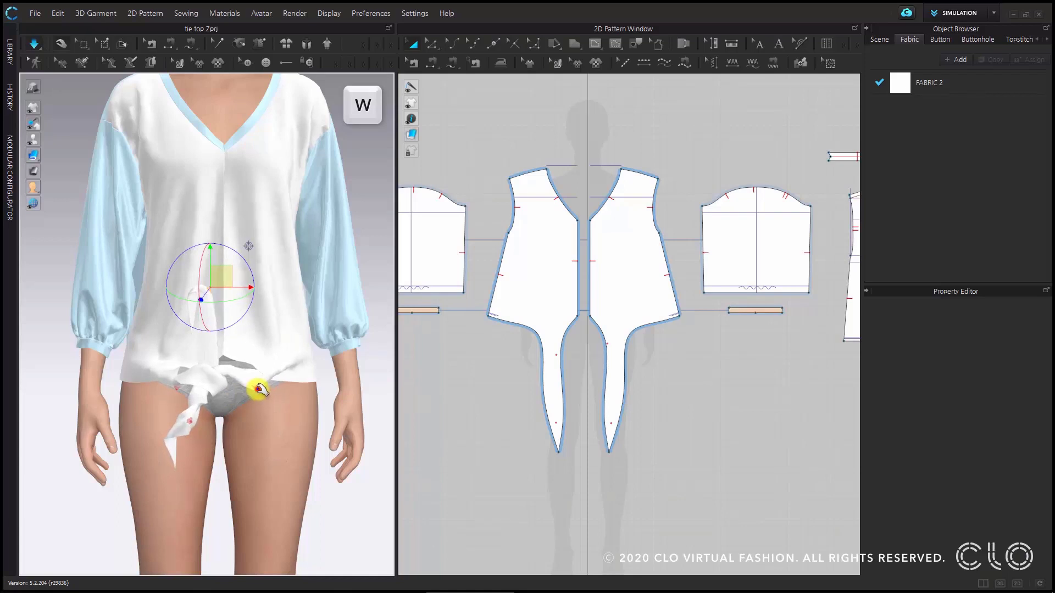
pyautogui.click(178, 391)
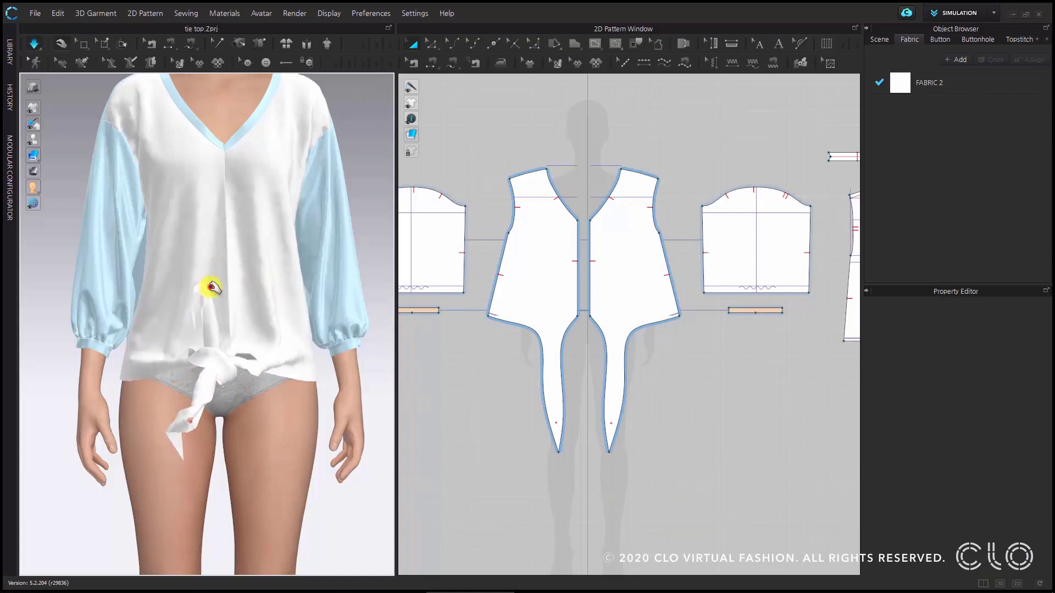
# Step: Tighten the knot by moving the upper tie tip higher and the lower tie tip farther down
pyautogui.moveTo(229, 260); pyautogui.dragTo(216, 225)
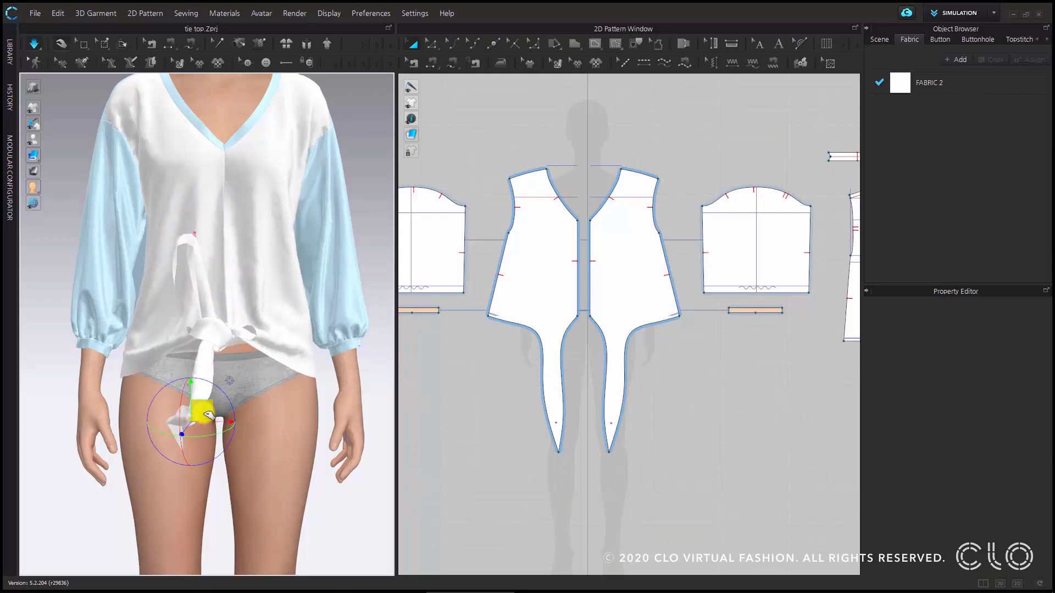
pyautogui.moveTo(258, 445); pyautogui.dragTo(274, 501)
pyautogui.scroll(5, 240, 367)
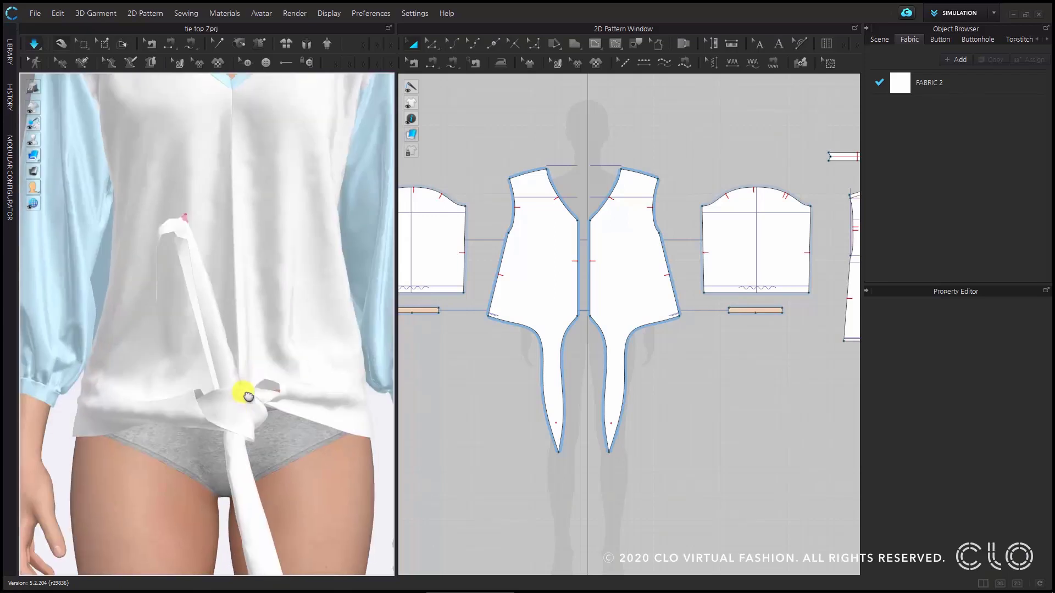
# Step: Tug the fabric of the loose knot into shape where the raised tie wraps around the lower one
pyautogui.click(236, 326)
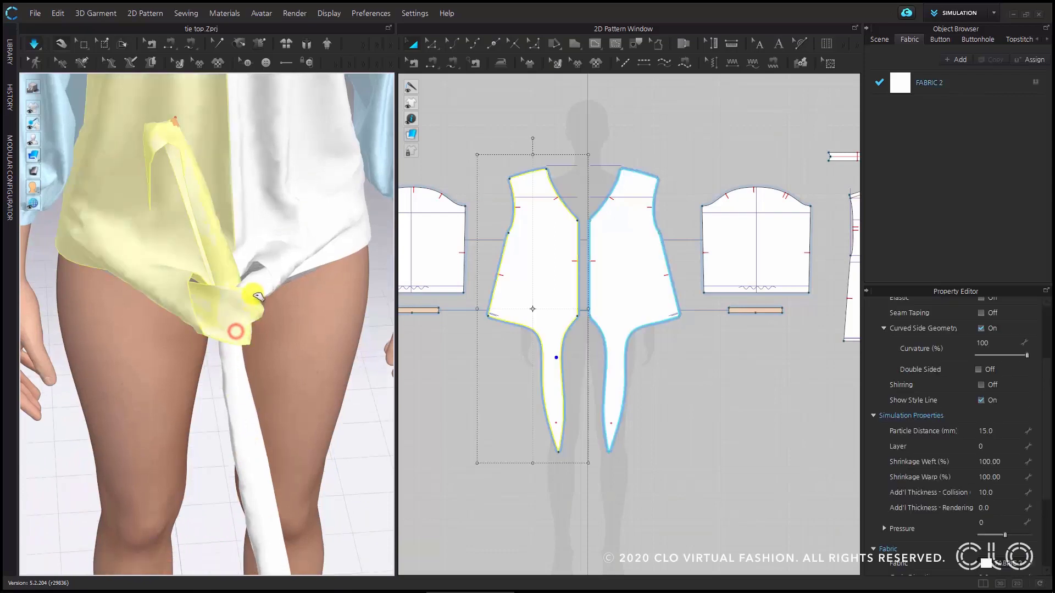
pyautogui.moveTo(261, 273); pyautogui.dragTo(263, 271)
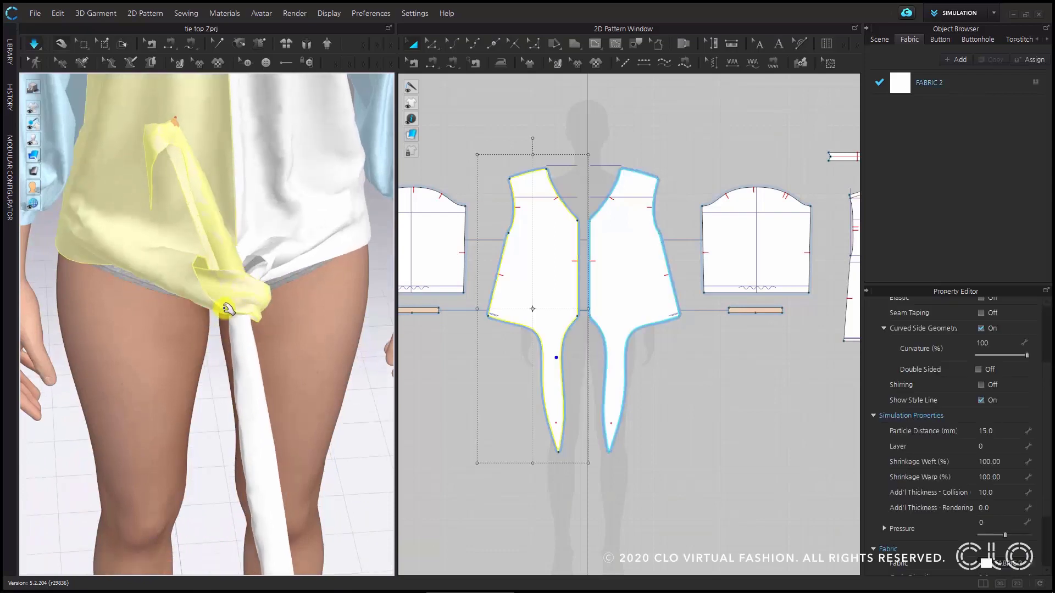
pyautogui.moveTo(245, 310); pyautogui.dragTo(174, 121)
pyautogui.scroll(-3, 206, 325)
pyautogui.moveTo(206, 323)
pyautogui.mouseDown(button='right')
pyautogui.moveTo(200, 285)
pyautogui.moveTo(207, 304)
pyautogui.mouseUp(button='right')
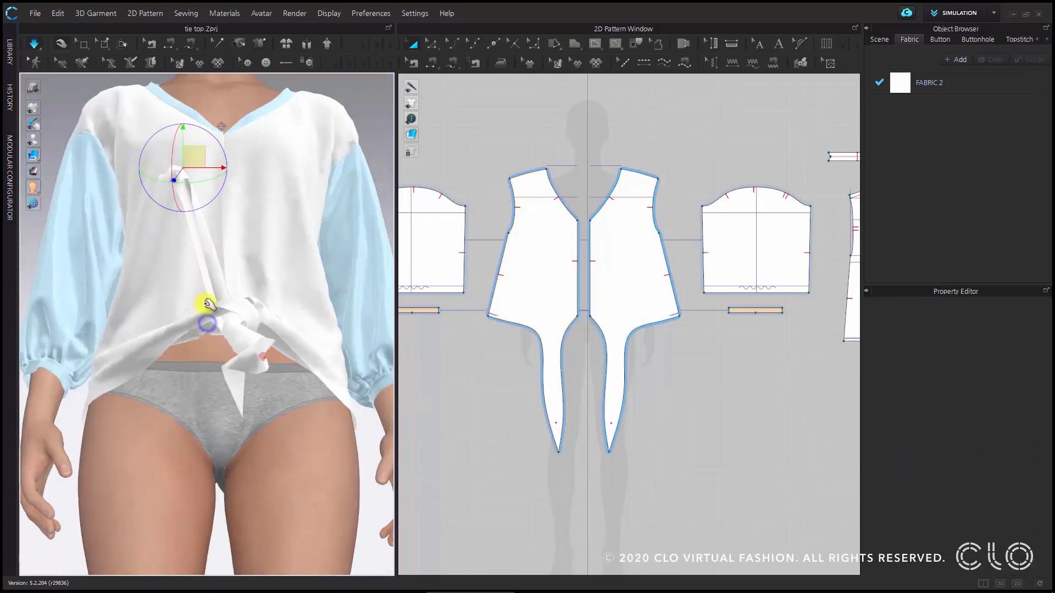
# Step: Move the raised tie tip across to the avatar's left side, out beside the sleeve
pyautogui.moveTo(205, 362); pyautogui.dragTo(215, 423, button='right')
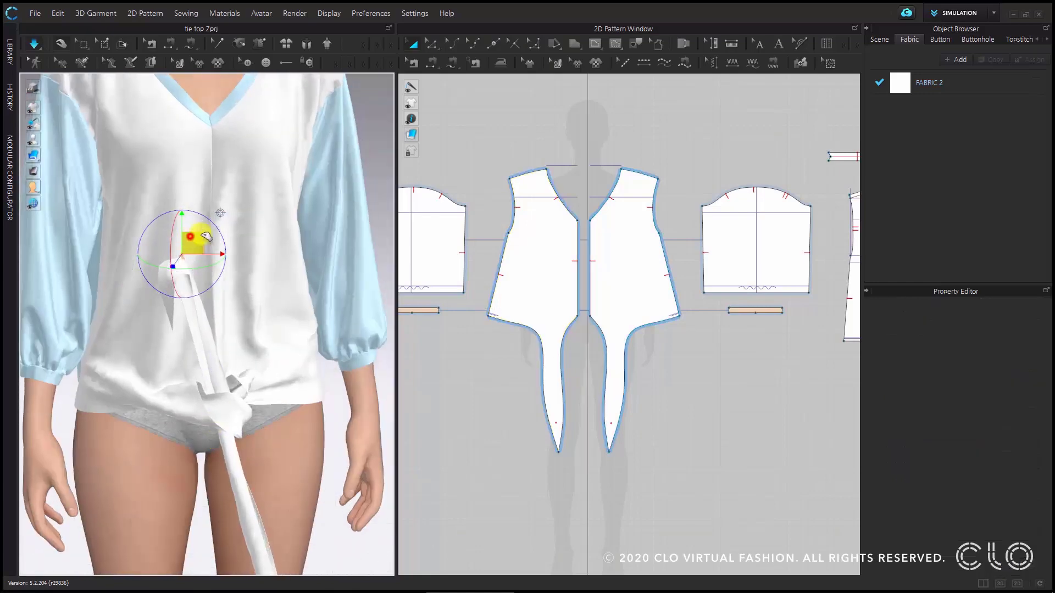
pyautogui.moveTo(206, 237); pyautogui.dragTo(384, 208)
pyautogui.scroll(-2, 295, 393)
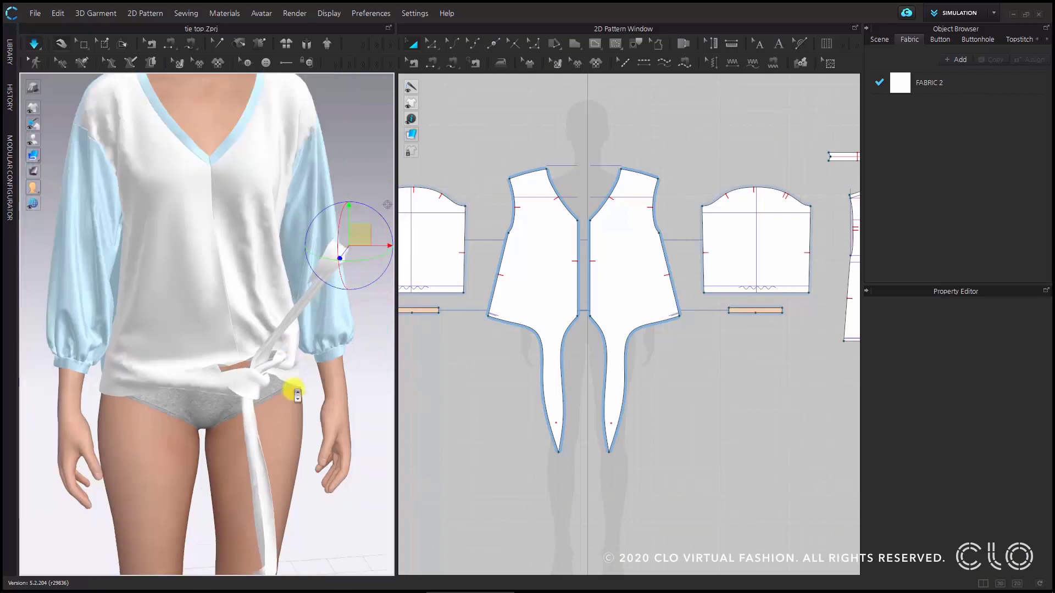
# Step: Move the hanging tie tip up and outward beyond the hand on the avatar's right side
pyautogui.moveTo(295, 393); pyautogui.dragTo(281, 281, button='middle')
pyautogui.click(247, 465)
pyautogui.moveTo(301, 459); pyautogui.dragTo(283, 460, button='right')
pyautogui.moveTo(253, 458); pyautogui.dragTo(33, 308)
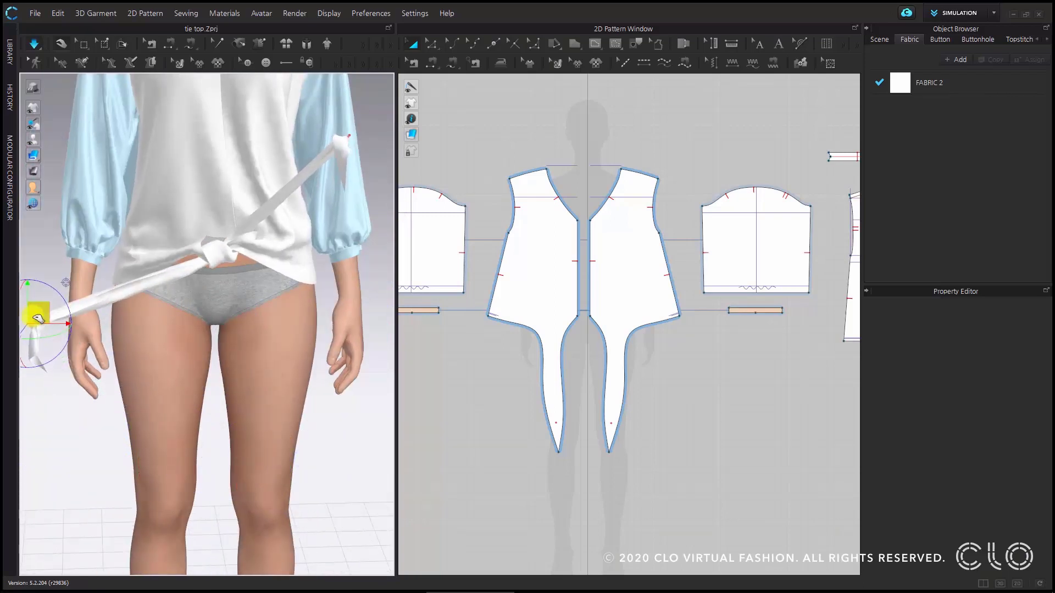
# Step: Stretch the tie tip on the avatar's left side farther outward and lower it to hip height
pyautogui.click(351, 135)
pyautogui.moveTo(360, 127); pyautogui.dragTo(546, 198)
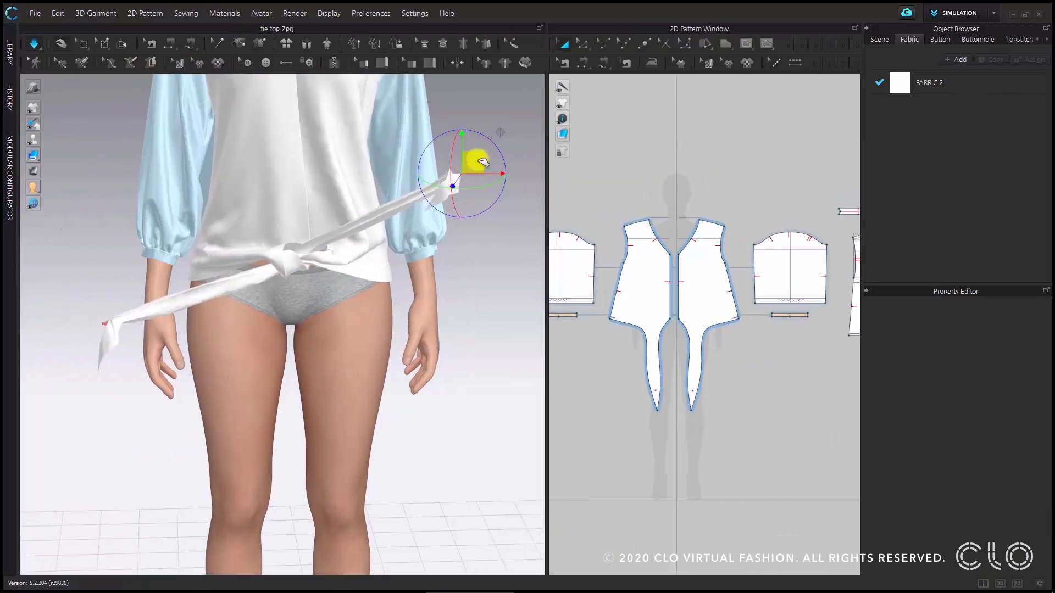
pyautogui.moveTo(482, 162); pyautogui.dragTo(478, 311)
pyautogui.moveTo(478, 311); pyautogui.dragTo(365, 283, button='right')
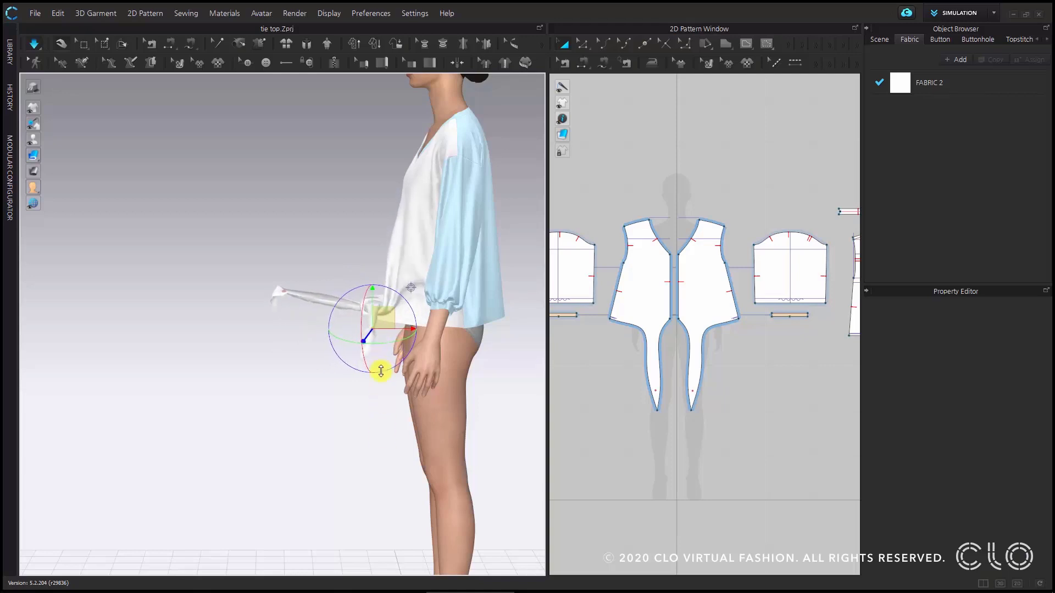
pyautogui.moveTo(377, 431); pyautogui.dragTo(448, 323, button='right')
pyautogui.moveTo(449, 323); pyautogui.dragTo(564, 322, button='middle')
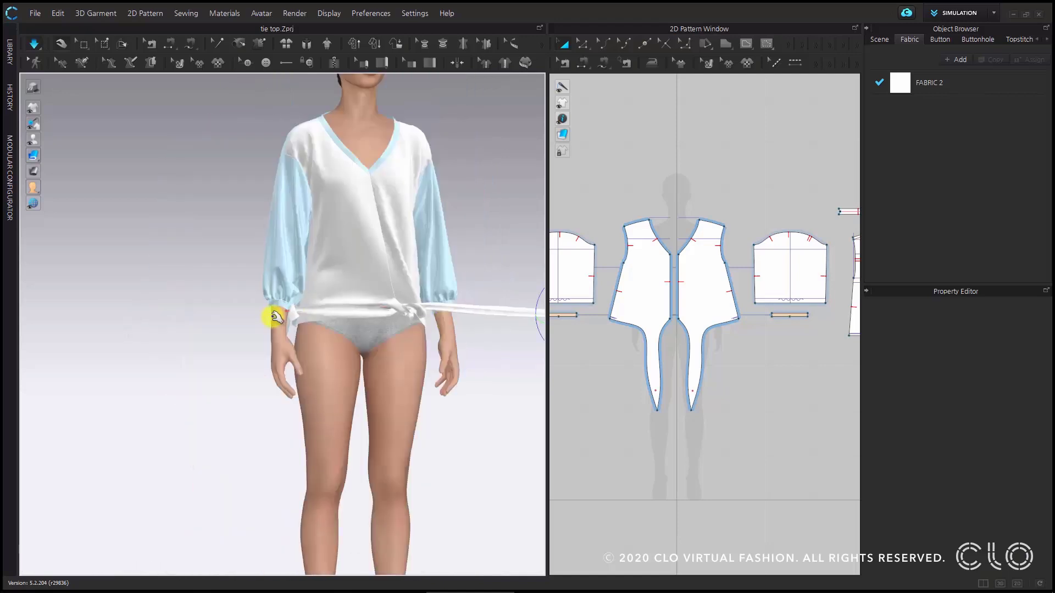
# Step: Move the tie tip on the avatar's right side back toward the body to draw the knot in
pyautogui.click(290, 313)
pyautogui.moveTo(301, 370); pyautogui.dragTo(396, 367, button='right')
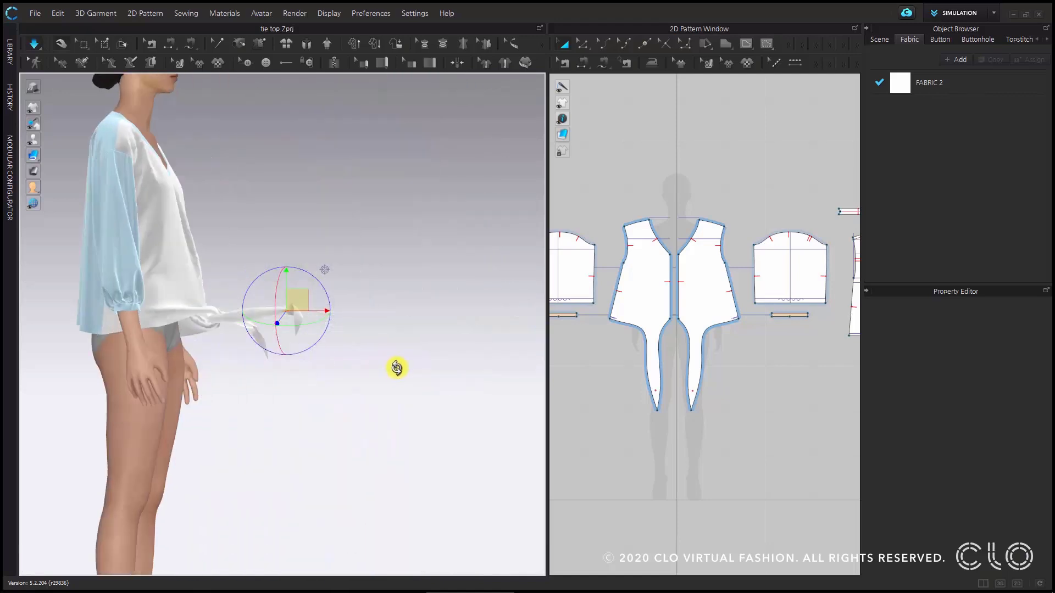
pyautogui.moveTo(285, 299); pyautogui.dragTo(368, 302, button='middle')
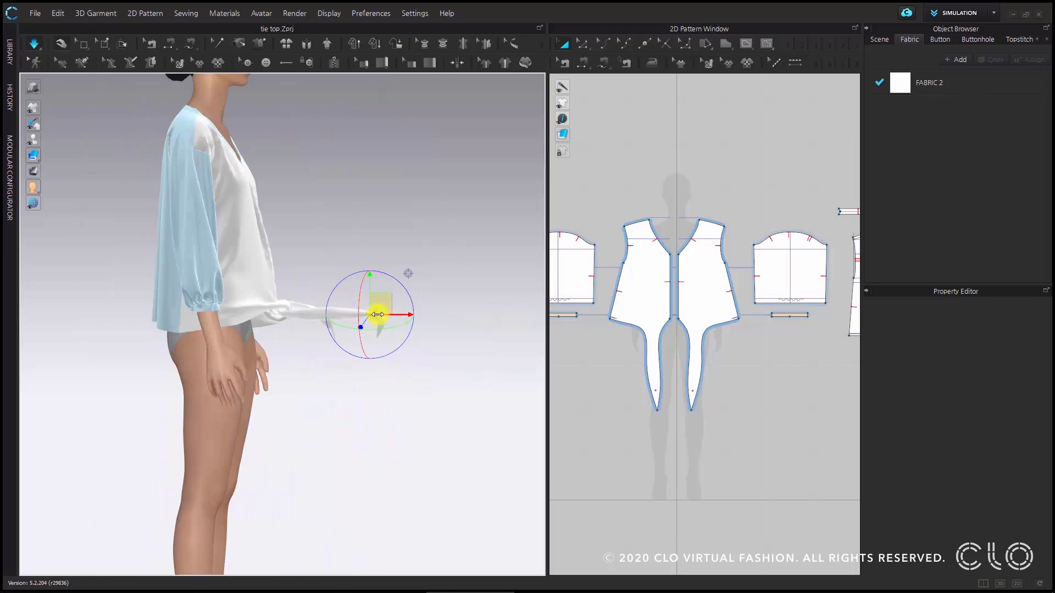
pyautogui.moveTo(292, 314); pyautogui.dragTo(229, 334)
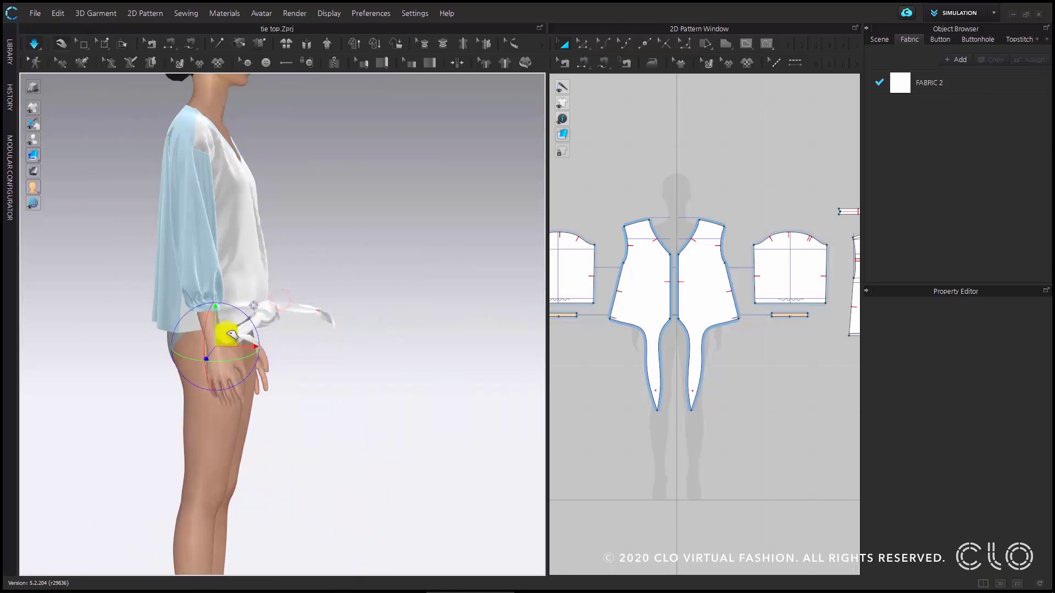
pyautogui.moveTo(246, 341); pyautogui.dragTo(363, 351, button='right')
# Step: Pull the fabric of the tie on the avatar's right side outward from the knot to straighten it
pyautogui.click(424, 331)
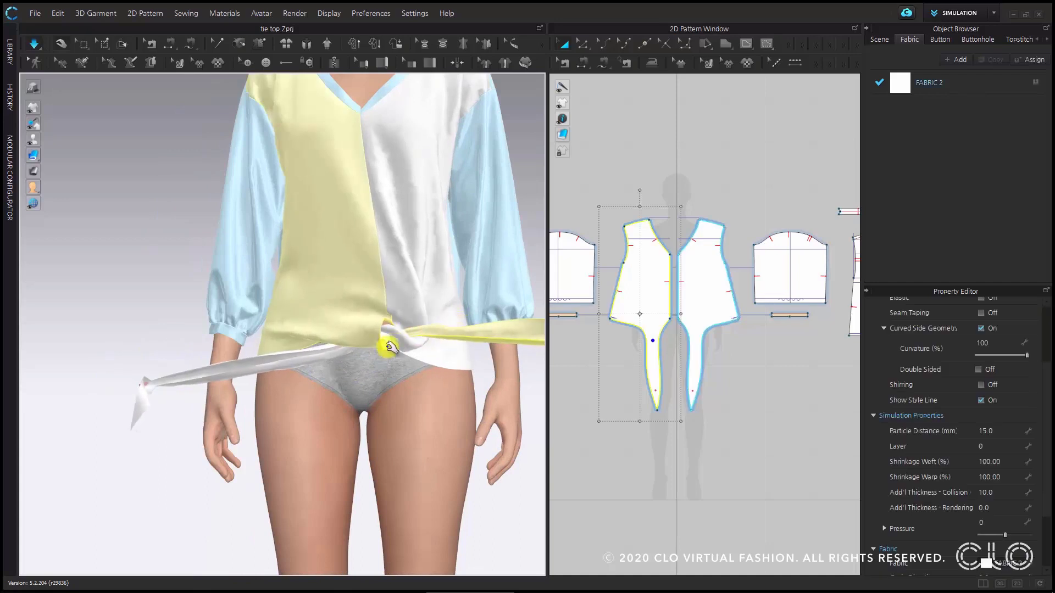
pyautogui.click(389, 348)
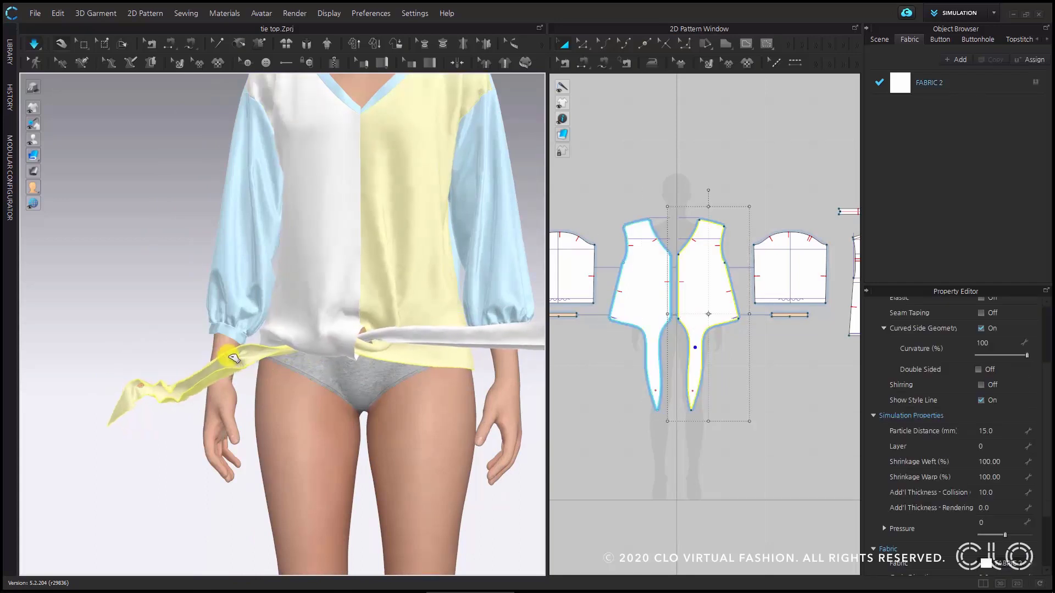
pyautogui.scroll(2, 378, 345)
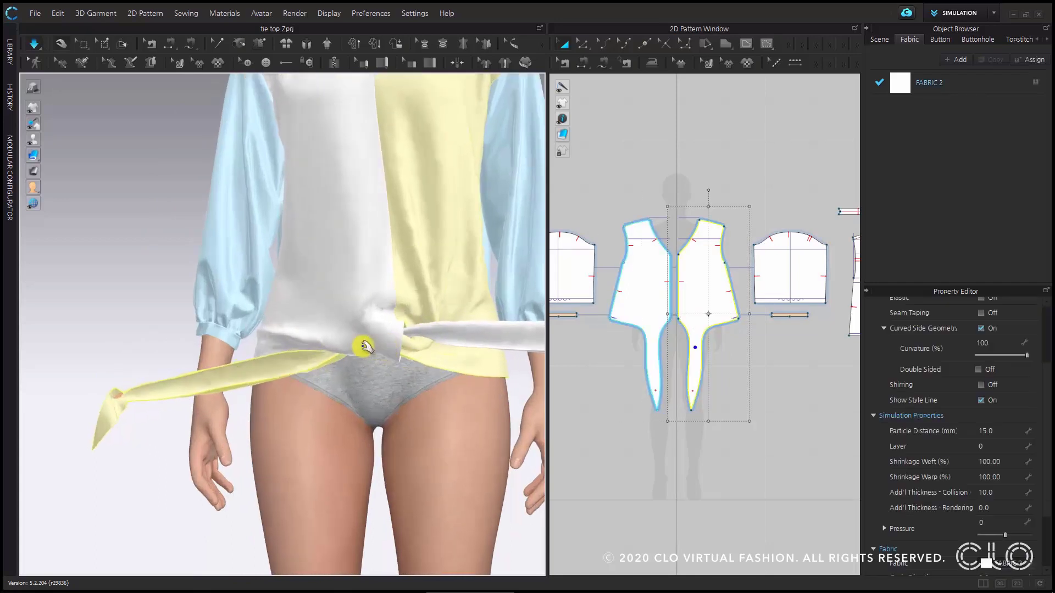
pyautogui.moveTo(362, 346); pyautogui.dragTo(321, 349, button='middle')
pyautogui.scroll(2, 281, 391)
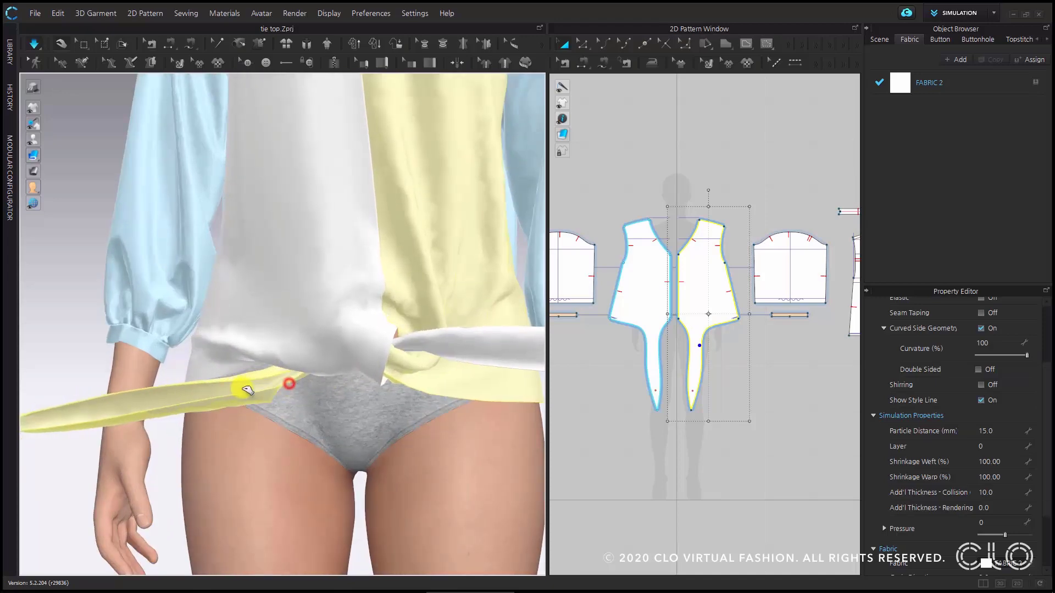
pyautogui.moveTo(247, 391); pyautogui.dragTo(199, 405)
# Step: Shape the knot by tugging the fabric around the base of the tie on the avatar's left side
pyautogui.moveTo(422, 342); pyautogui.dragTo(405, 383)
pyautogui.scroll(-2, 385, 374)
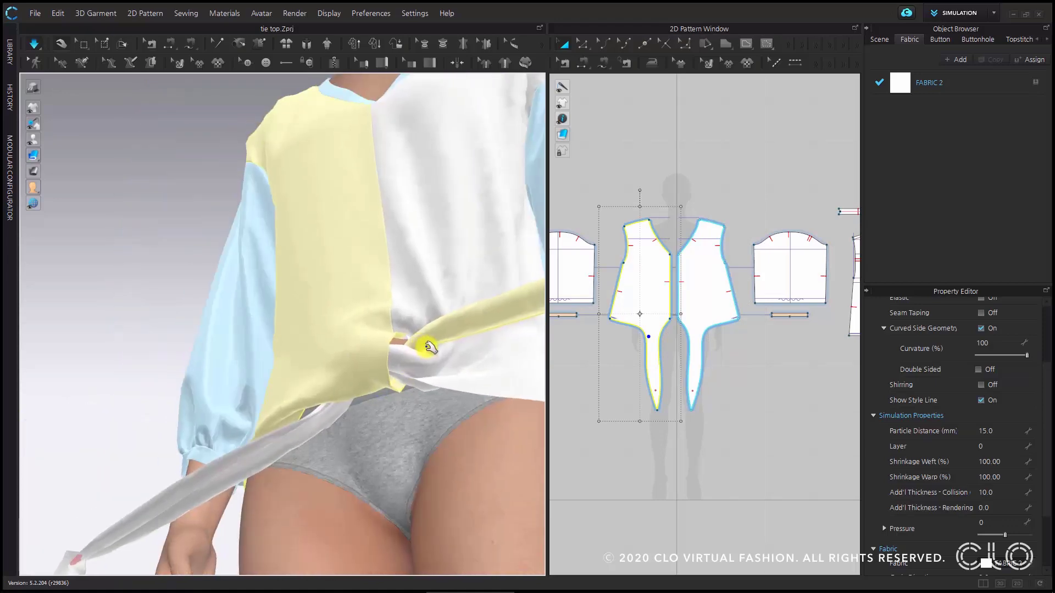
pyautogui.moveTo(427, 346); pyautogui.dragTo(432, 311)
pyautogui.moveTo(417, 358); pyautogui.dragTo(460, 395, button='right')
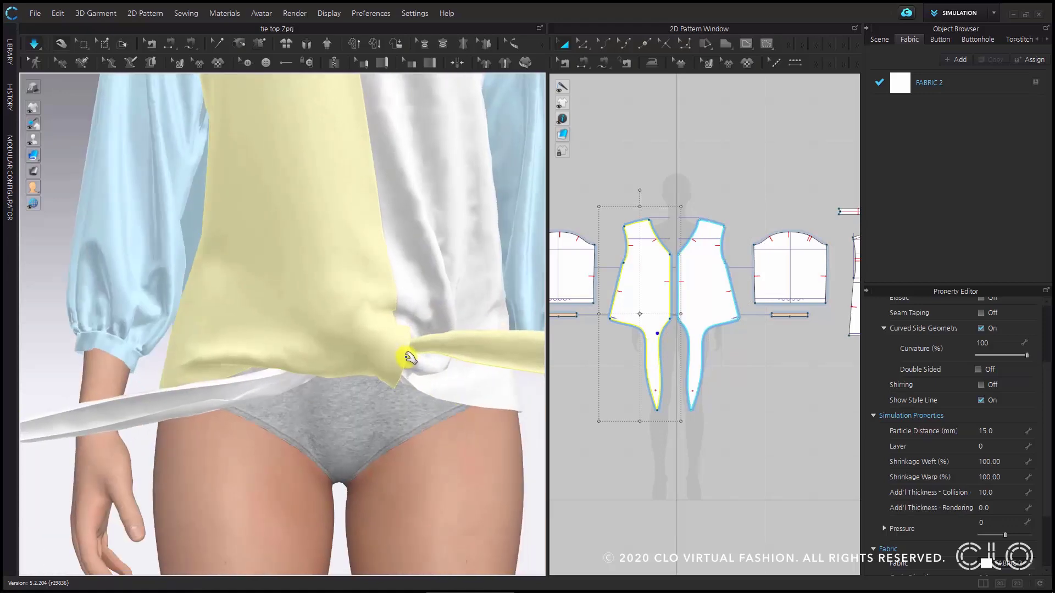
pyautogui.scroll(-2, 410, 357)
pyautogui.moveTo(410, 358); pyautogui.dragTo(403, 405, button='middle')
pyautogui.scroll(3, 378, 385)
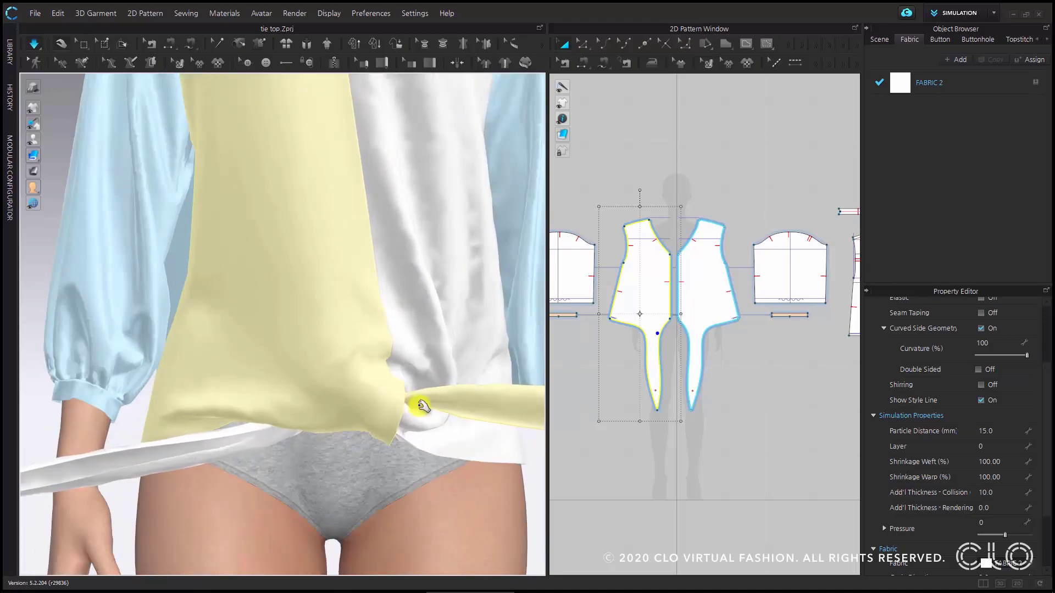
pyautogui.moveTo(409, 393); pyautogui.dragTo(376, 390, button='right')
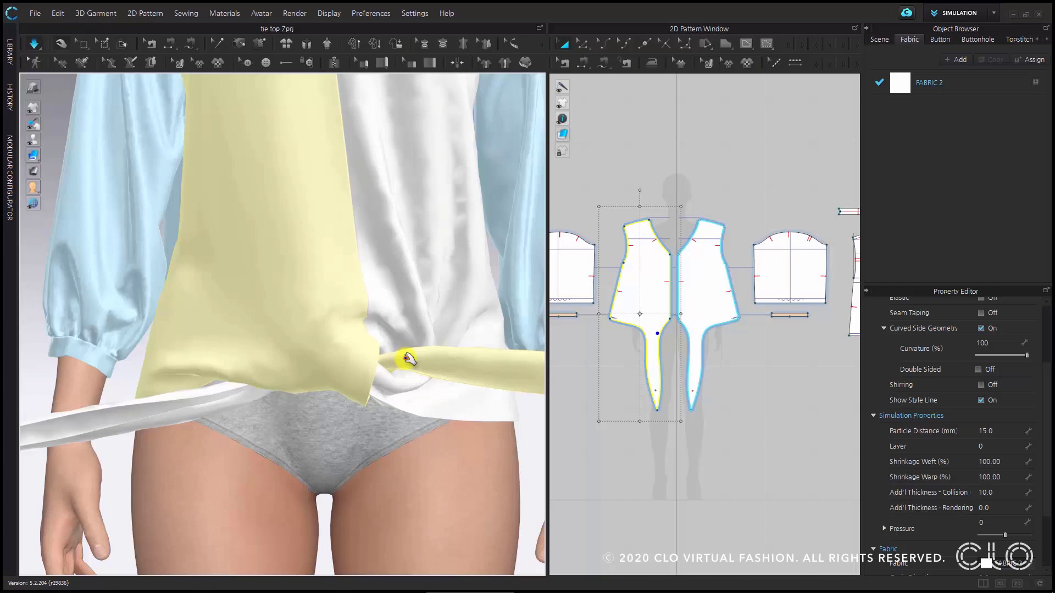
# Step: Pin the tie on the avatar's left side close to the knot and pull that pin slightly outward
pyautogui.press('w')
pyautogui.click(410, 359)
pyautogui.click(410, 358)
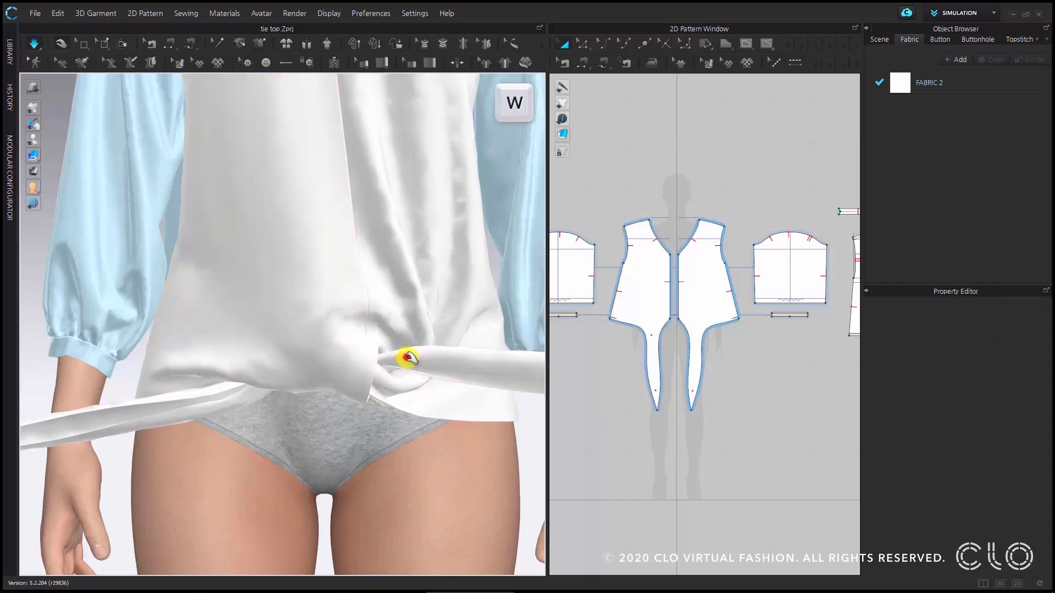
pyautogui.moveTo(432, 343); pyautogui.dragTo(449, 336)
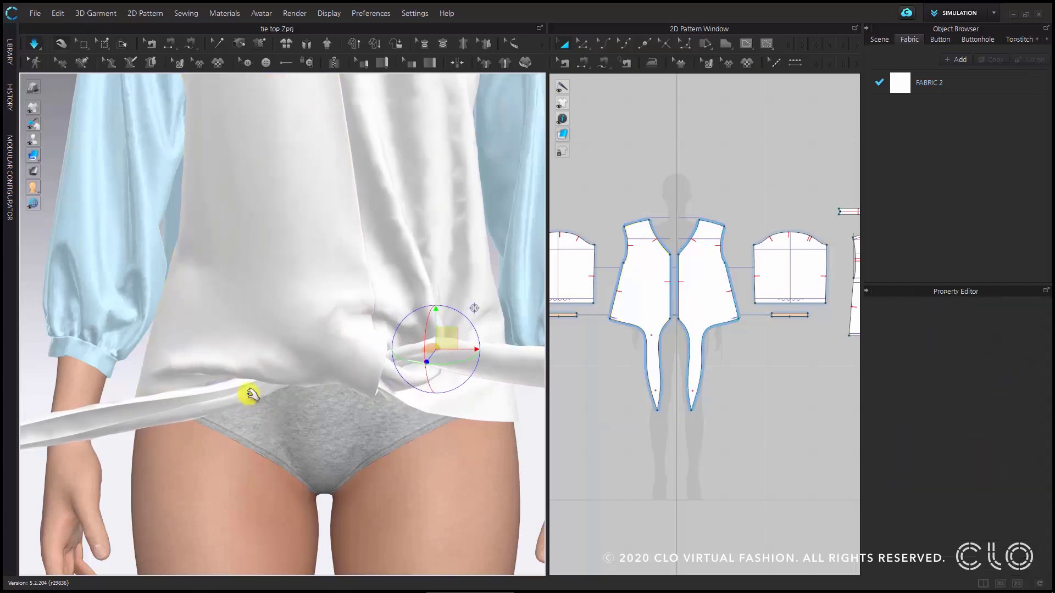
# Step: Pin the tie on the avatar's right side near the knot and pull the pins on both ties outward
pyautogui.press('w')
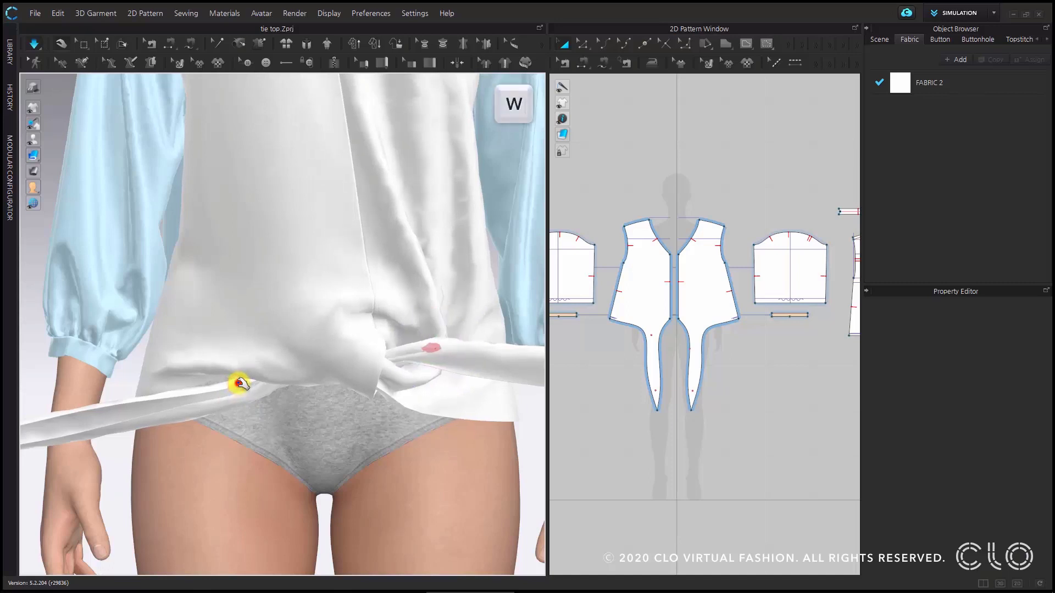
pyautogui.moveTo(254, 373); pyautogui.dragTo(147, 390)
pyautogui.click(526, 386)
pyautogui.moveTo(526, 387); pyautogui.dragTo(438, 341)
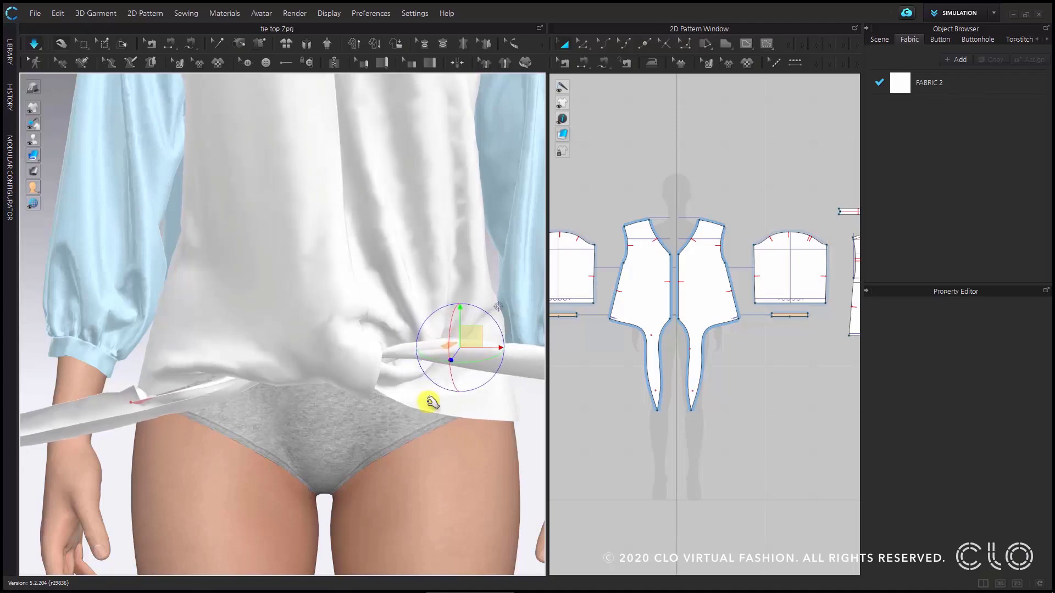
pyautogui.scroll(-2, 434, 395)
pyautogui.moveTo(379, 385); pyautogui.dragTo(335, 282, button='right')
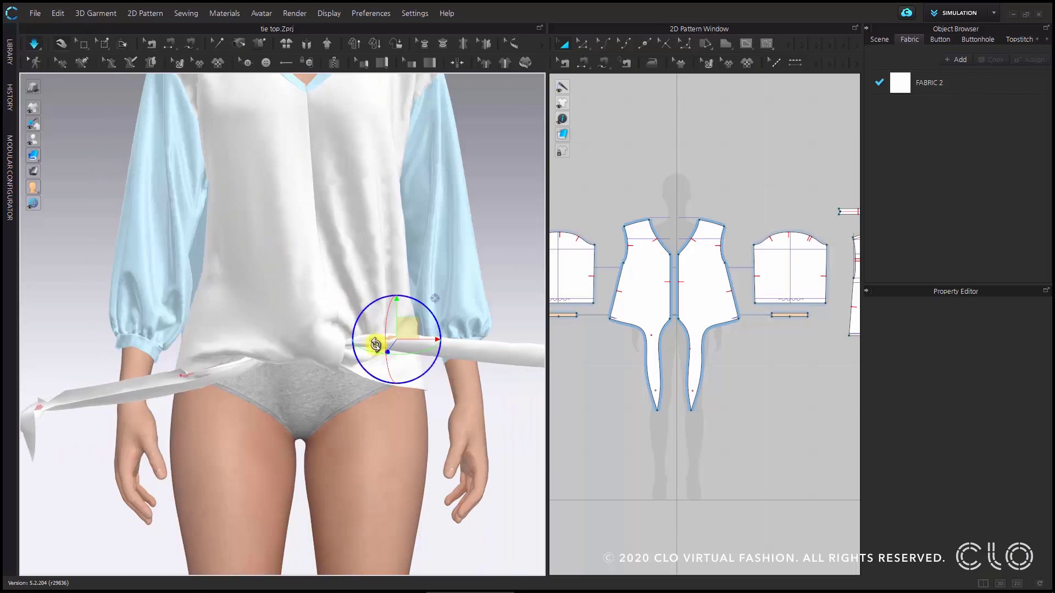
# Step: Pull the right tie's near-knot pin further outward, nudge the left tie's pin, and stop the simulation
pyautogui.click(210, 365)
pyautogui.click(184, 375)
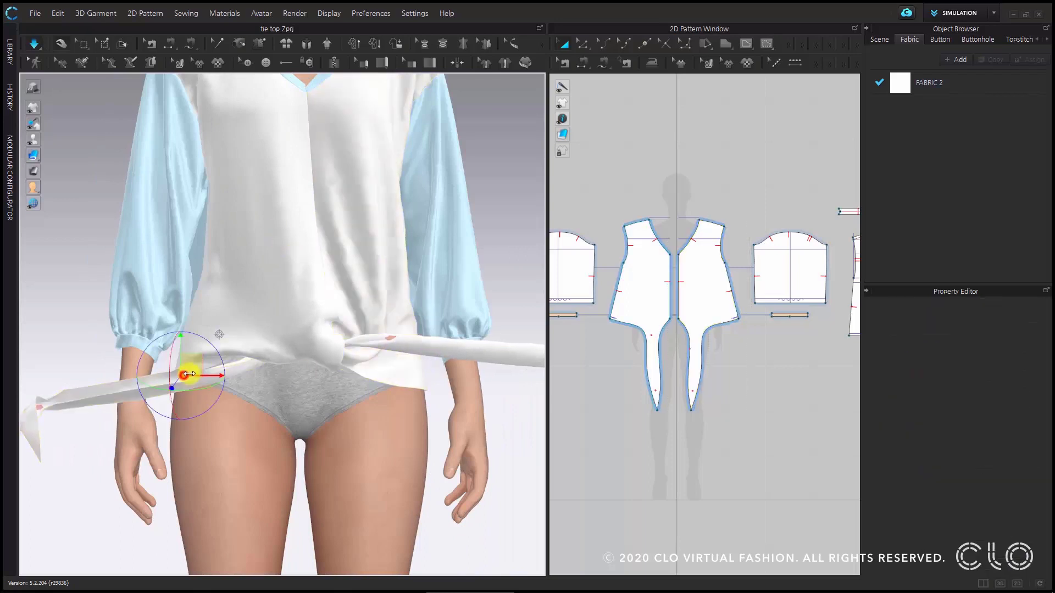
pyautogui.moveTo(191, 365); pyautogui.dragTo(158, 371)
pyautogui.click(388, 337)
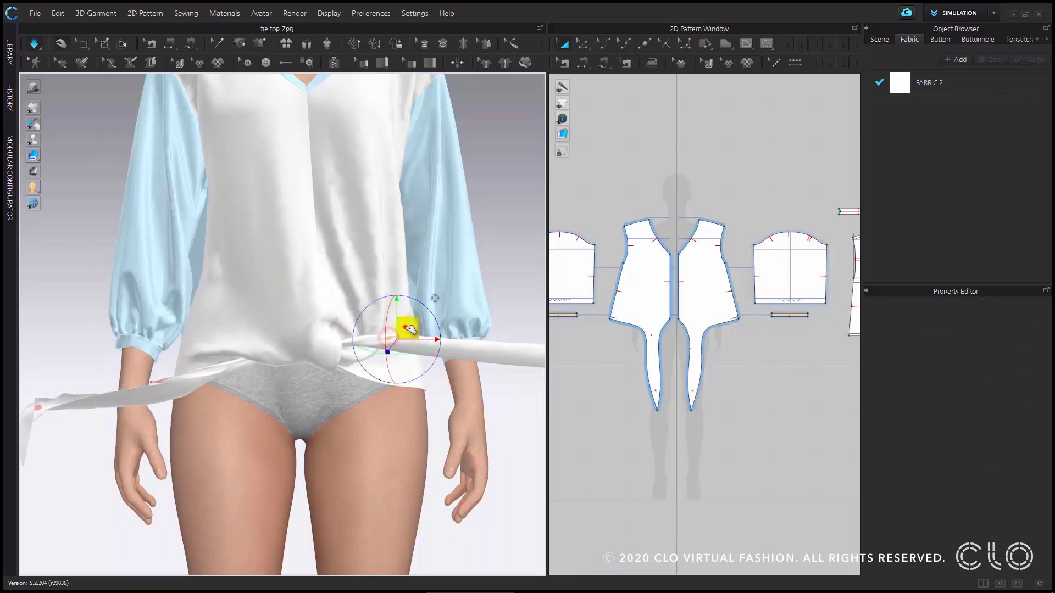
pyautogui.moveTo(408, 328); pyautogui.dragTo(394, 330)
pyautogui.scroll(-2, 384, 362)
pyautogui.moveTo(386, 359); pyautogui.dragTo(383, 383, button='middle')
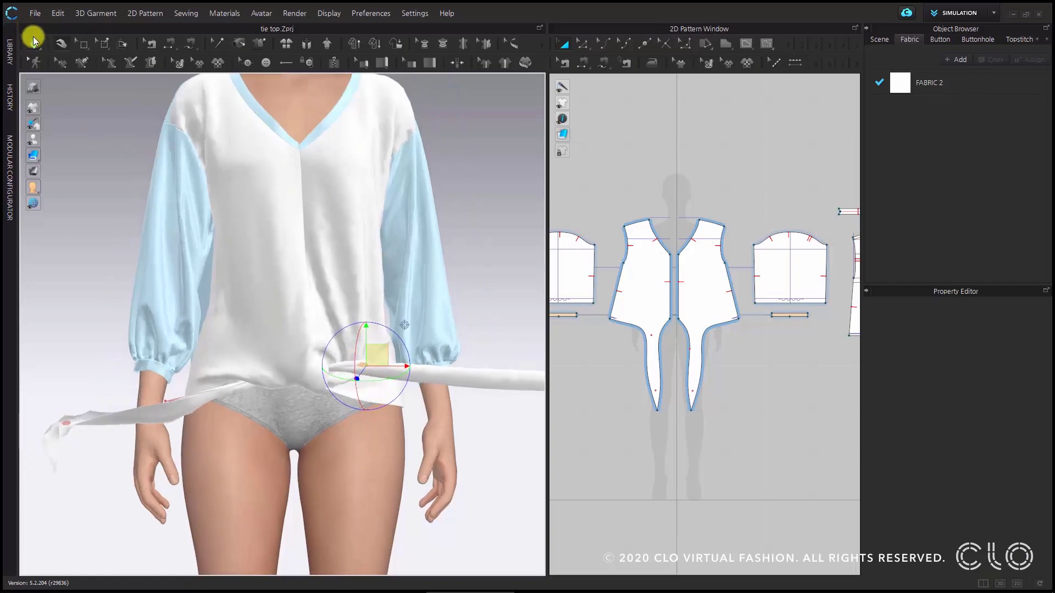
pyautogui.click(34, 40)
# Step: Examine the first knot and how the two front panels meet at the hem
pyautogui.click(524, 276)
pyautogui.scroll(3, 386, 400)
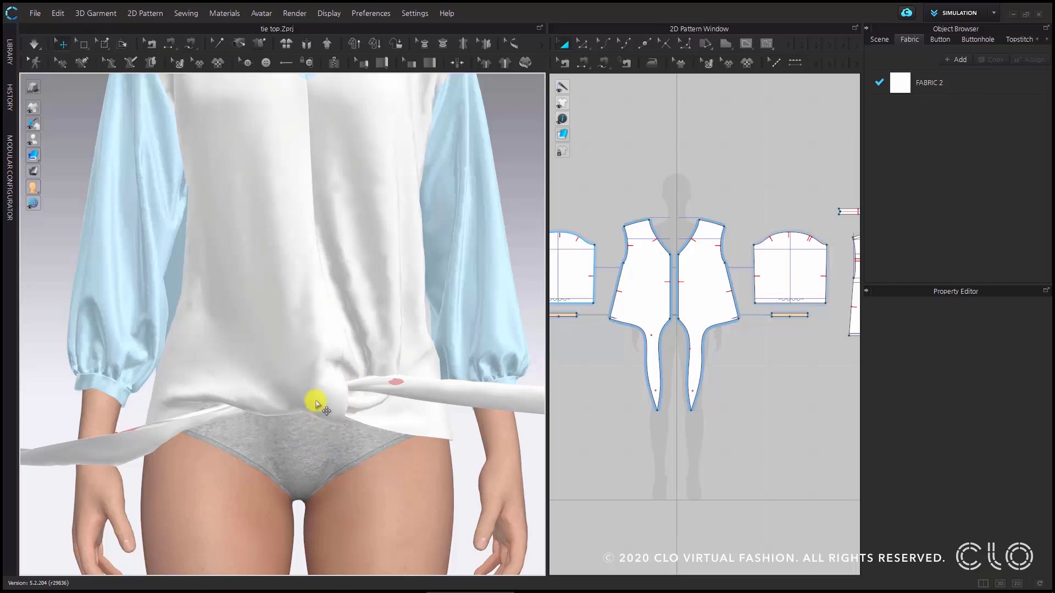
pyautogui.click(307, 378)
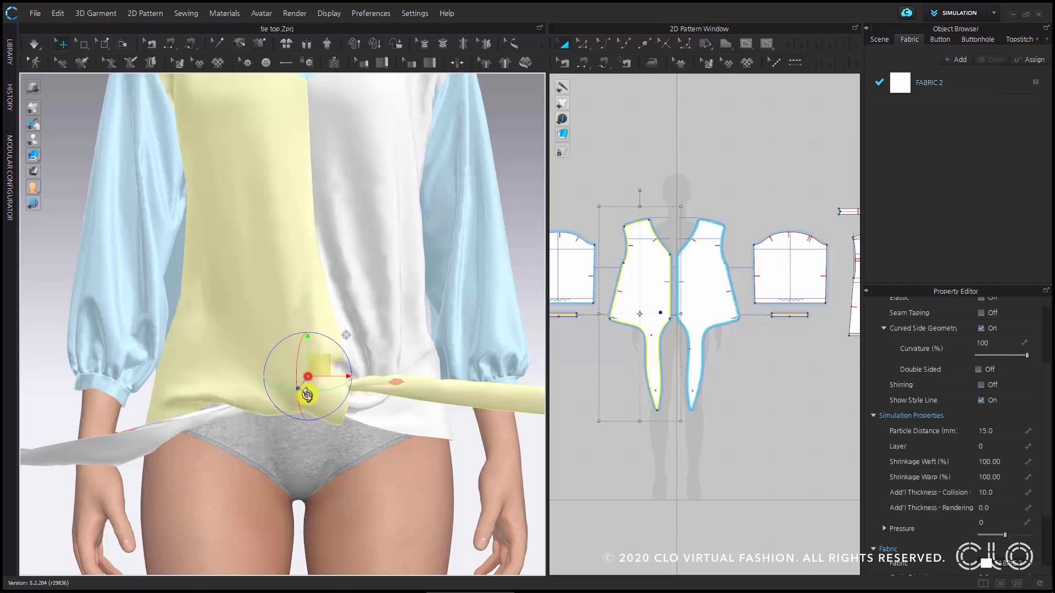
pyautogui.keyDown('shift'); pyautogui.click(383, 346); pyautogui.keyUp('shift')
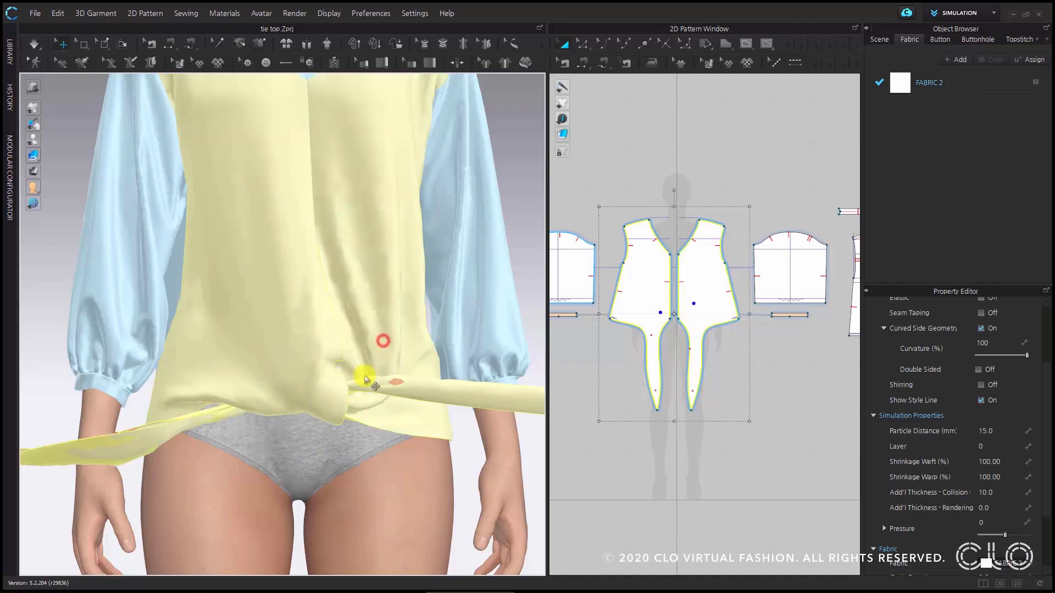
pyautogui.click(467, 434)
pyautogui.scroll(-2, 357, 395)
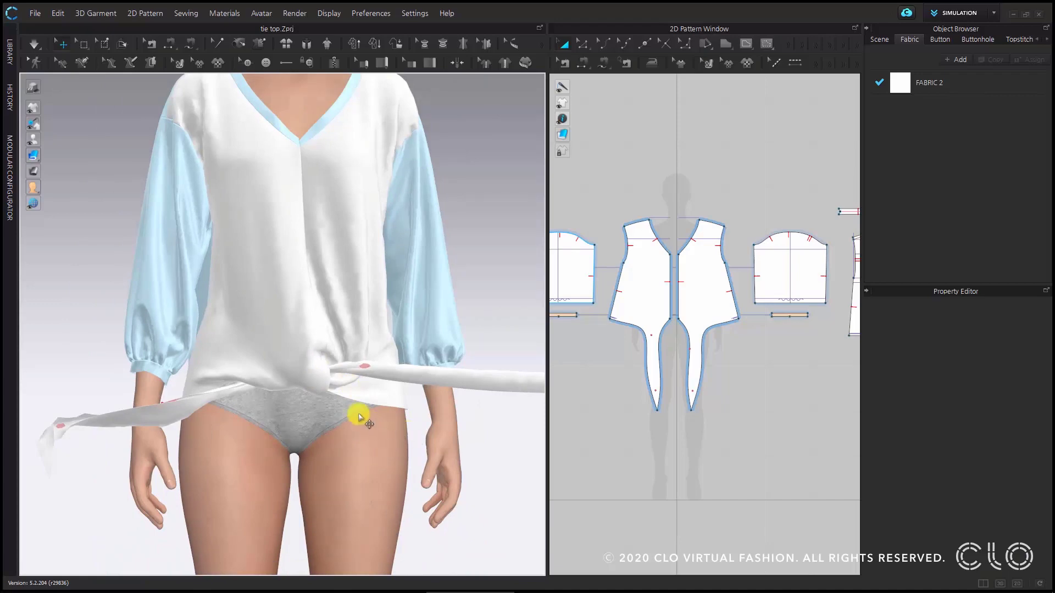
pyautogui.scroll(3, 351, 401)
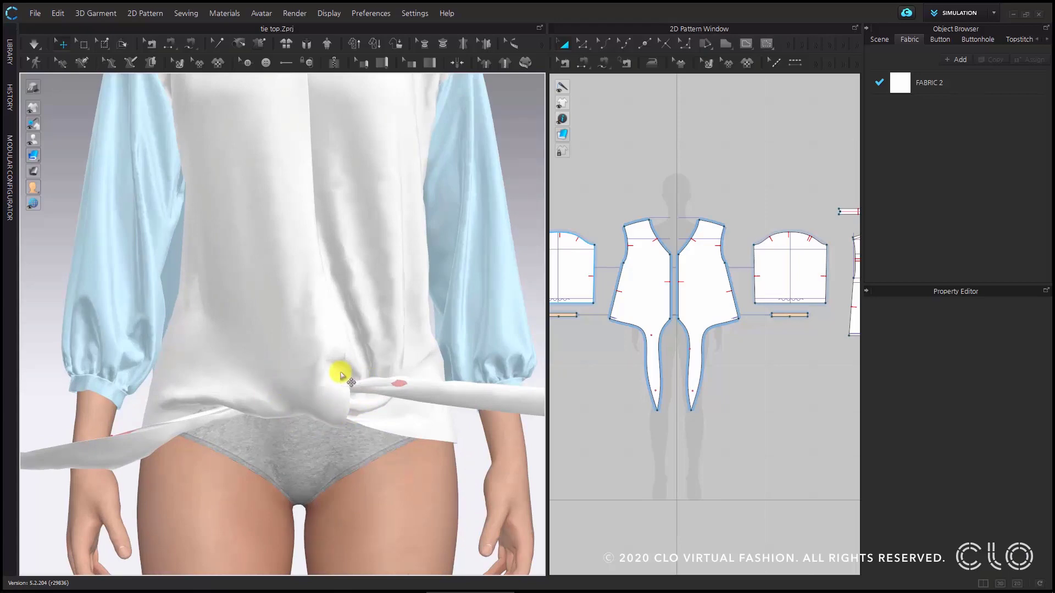
pyautogui.moveTo(341, 374)
pyautogui.mouseDown()
pyautogui.moveTo(292, 394)
pyautogui.moveTo(295, 408)
pyautogui.mouseUp()
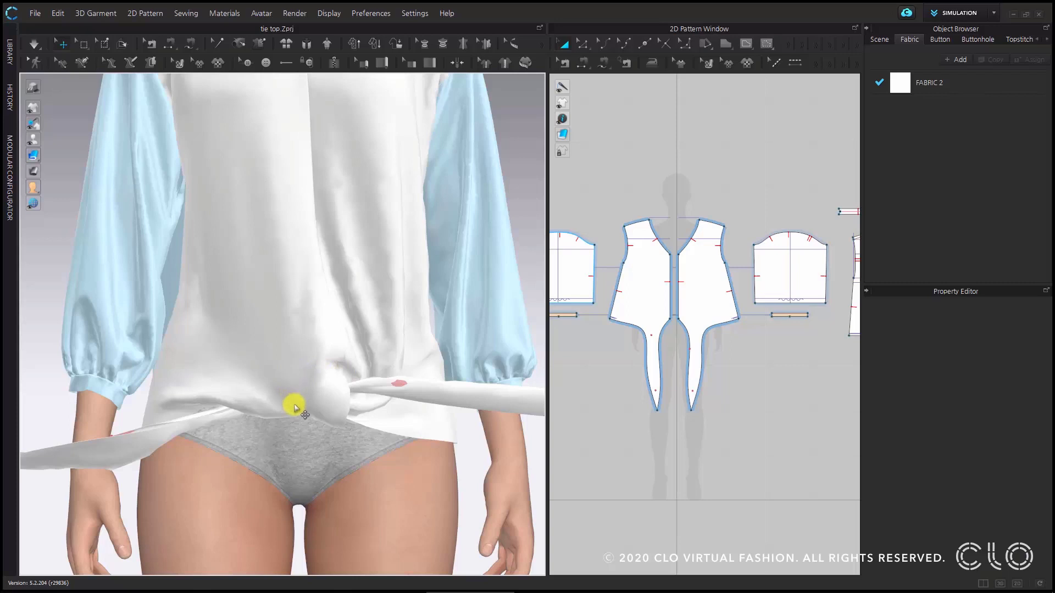
# Step: Box-pin the fabric mesh across the center front hem so the area around the first knot is held
pyautogui.click(101, 42)
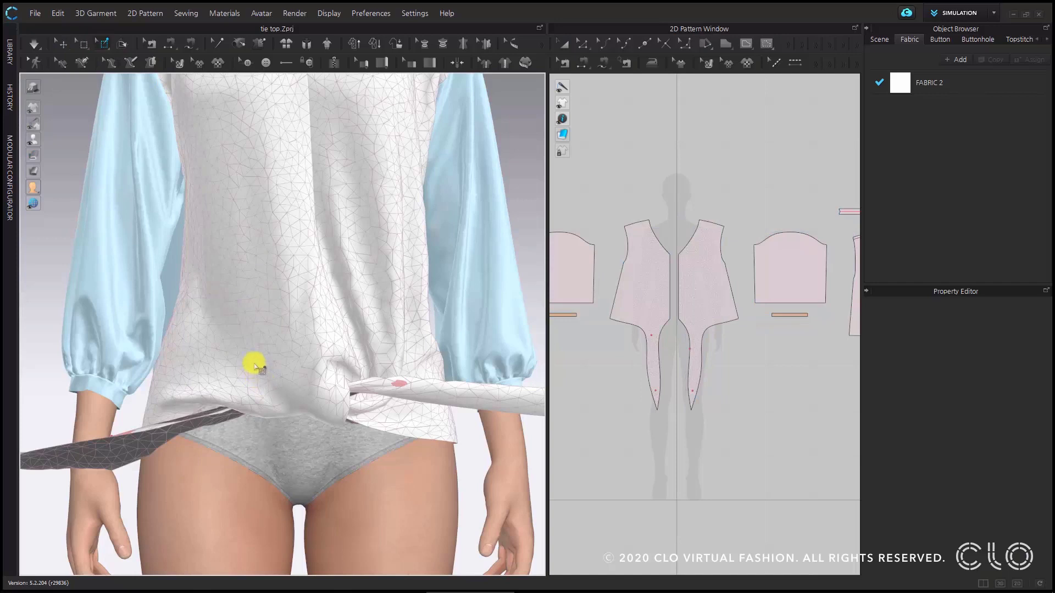
pyautogui.moveTo(253, 365); pyautogui.dragTo(379, 442)
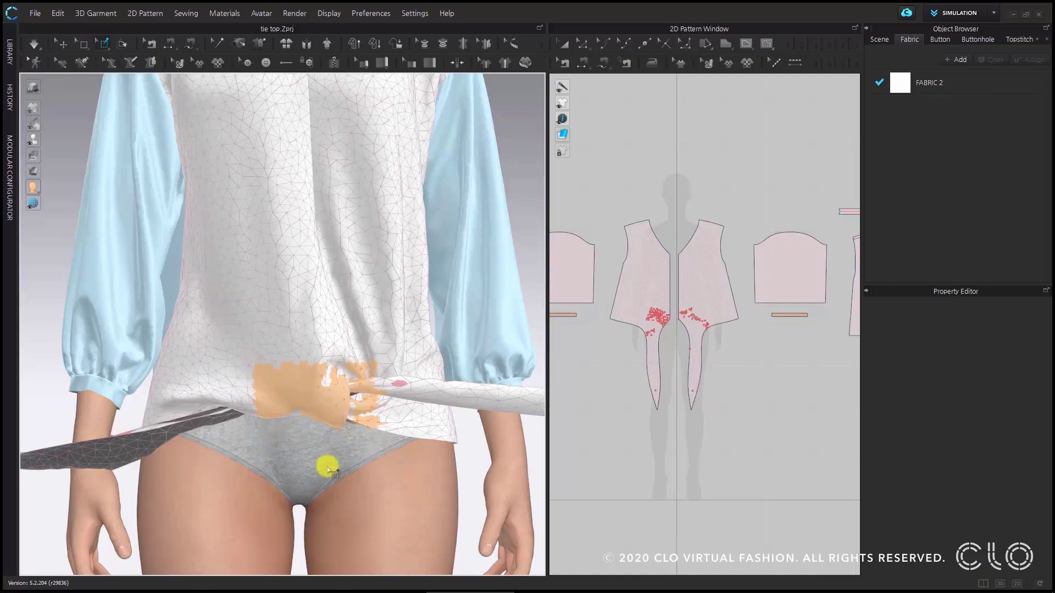
pyautogui.scroll(-5, 332, 467)
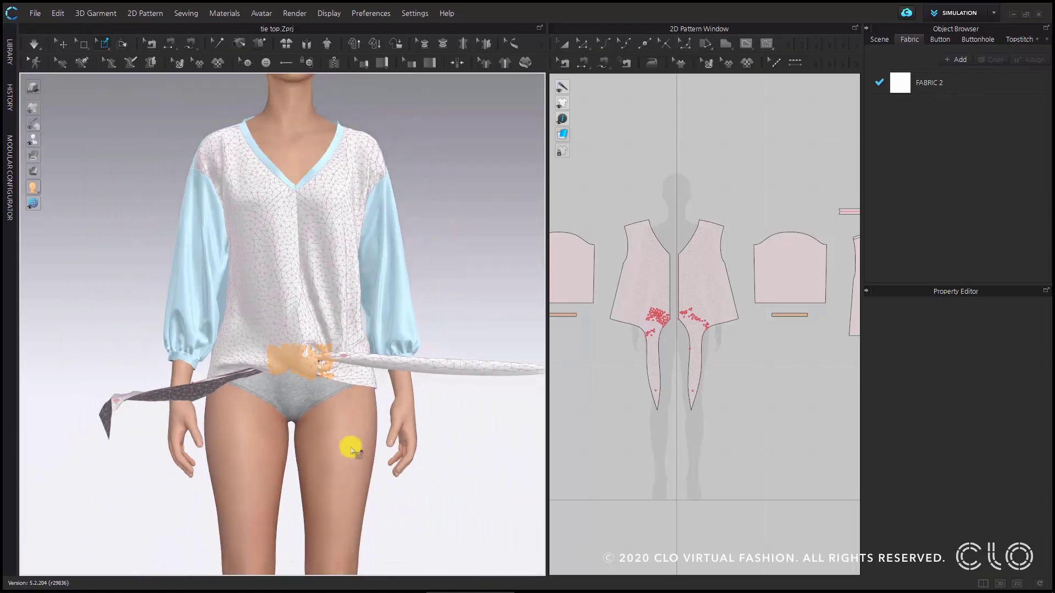
pyautogui.click(65, 47)
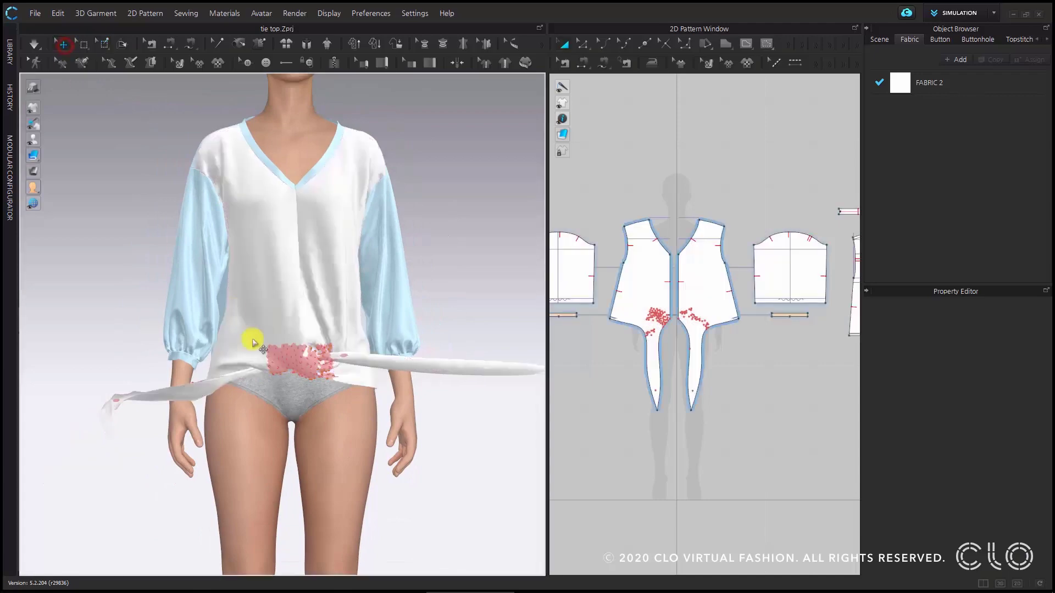
pyautogui.scroll(4, 344, 363)
pyautogui.moveTo(365, 366); pyautogui.dragTo(382, 444, button='middle')
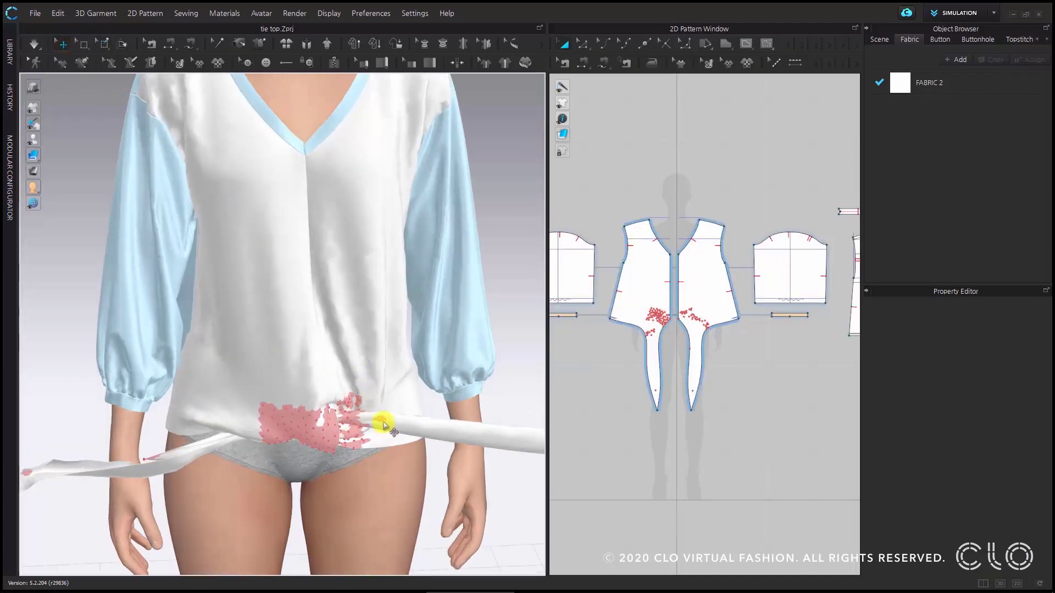
# Step: Remove the single pins close to the knot on both ties and restart the simulation
pyautogui.press('w')
pyautogui.moveTo(232, 449); pyautogui.dragTo(149, 452)
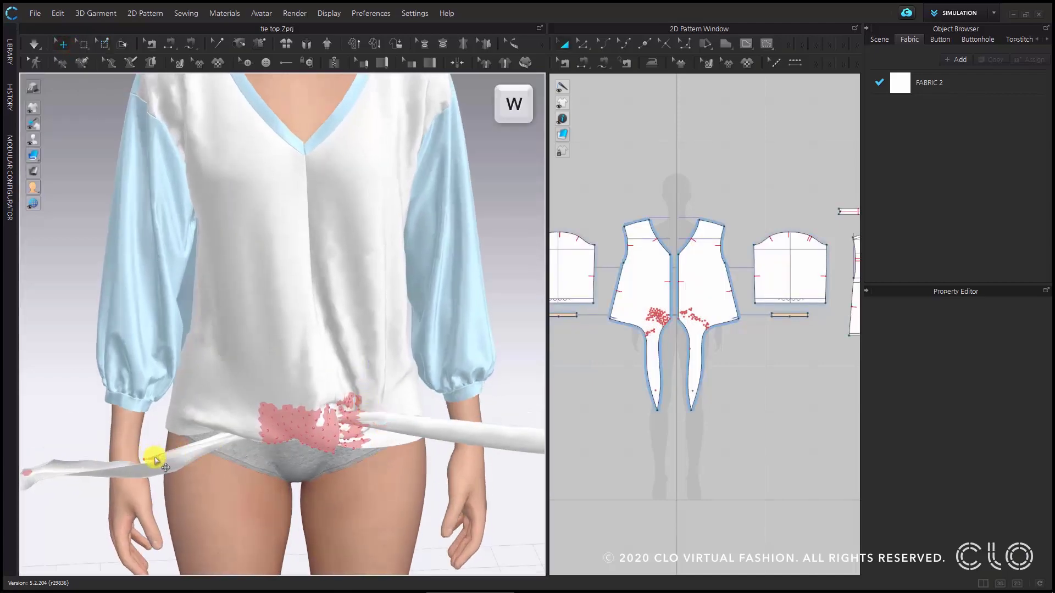
pyautogui.scroll(-5, 306, 456)
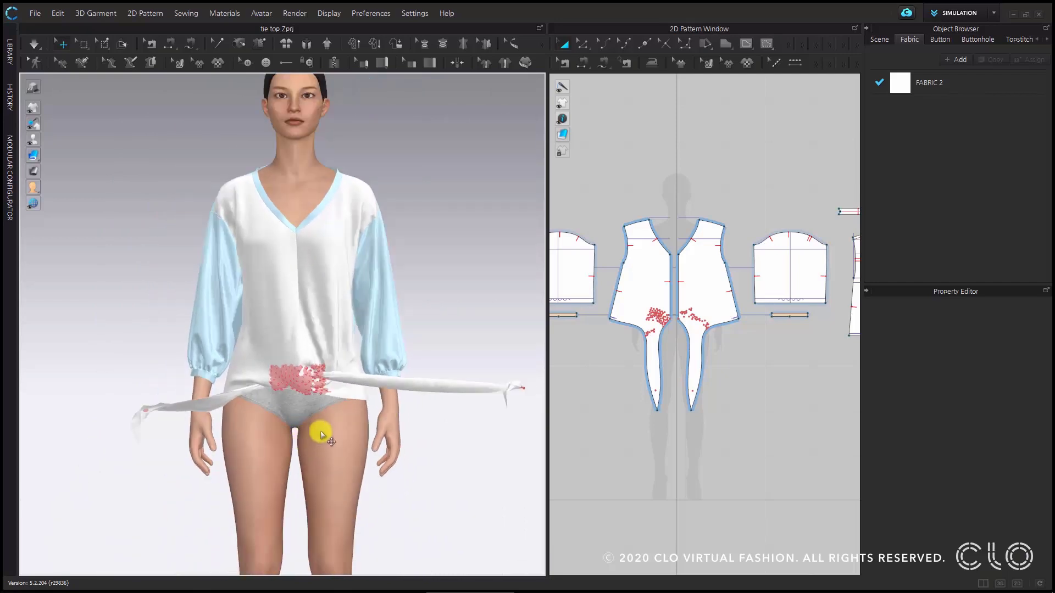
pyautogui.press('space')
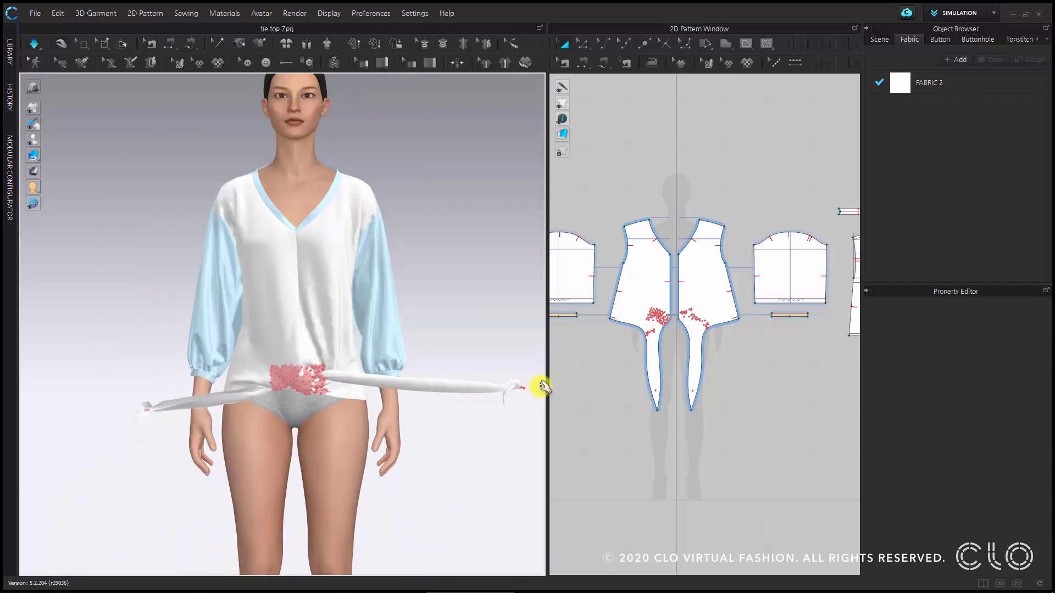
# Step: Move the tip of the tie on the avatar's left side down to hang in front of the thighs
pyautogui.click(524, 387)
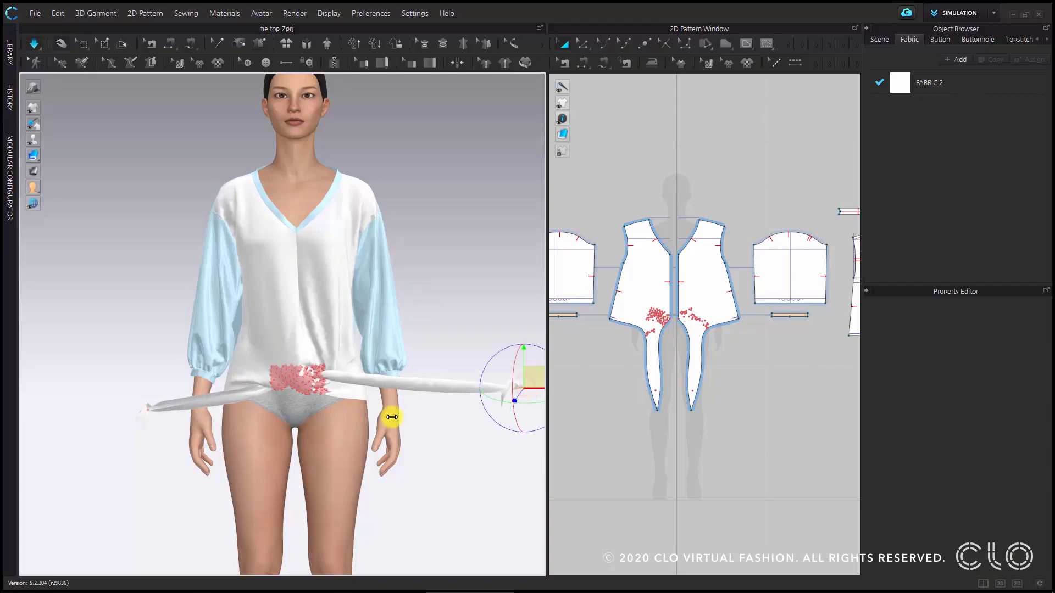
pyautogui.moveTo(390, 416); pyautogui.dragTo(401, 416, button='right')
pyautogui.scroll(-2, 405, 375)
pyautogui.moveTo(405, 376); pyautogui.dragTo(406, 365, button='right')
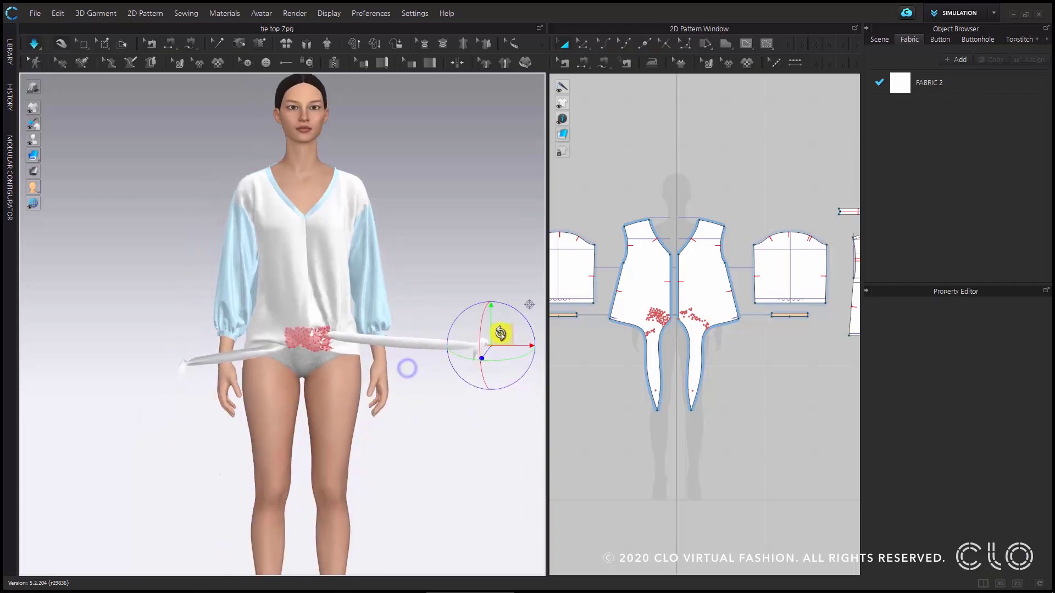
pyautogui.moveTo(500, 332); pyautogui.dragTo(322, 420)
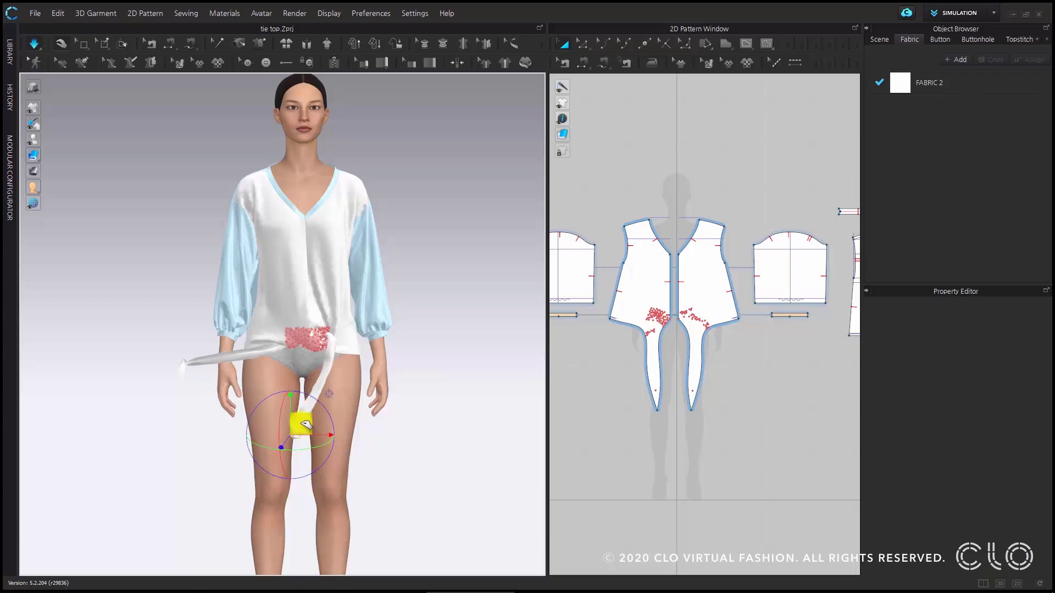
# Step: Bring the tip of the tie on the avatar's right side down in front of the thighs beside the other tie
pyautogui.click(186, 364)
pyautogui.scroll(3, 176, 424)
pyautogui.moveTo(177, 423); pyautogui.dragTo(139, 383, button='right')
pyautogui.click(126, 391)
pyautogui.moveTo(144, 385); pyautogui.dragTo(284, 484)
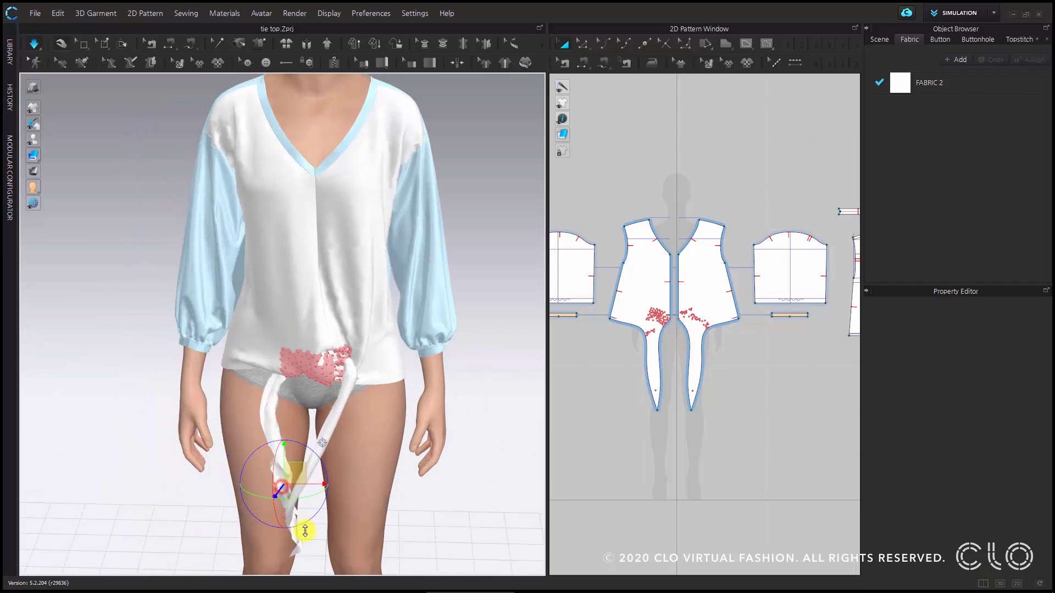
# Step: From a side view, pull the tip of the tie on the avatar's left side forward and up, away from the body
pyautogui.moveTo(311, 513); pyautogui.dragTo(248, 498, button='right')
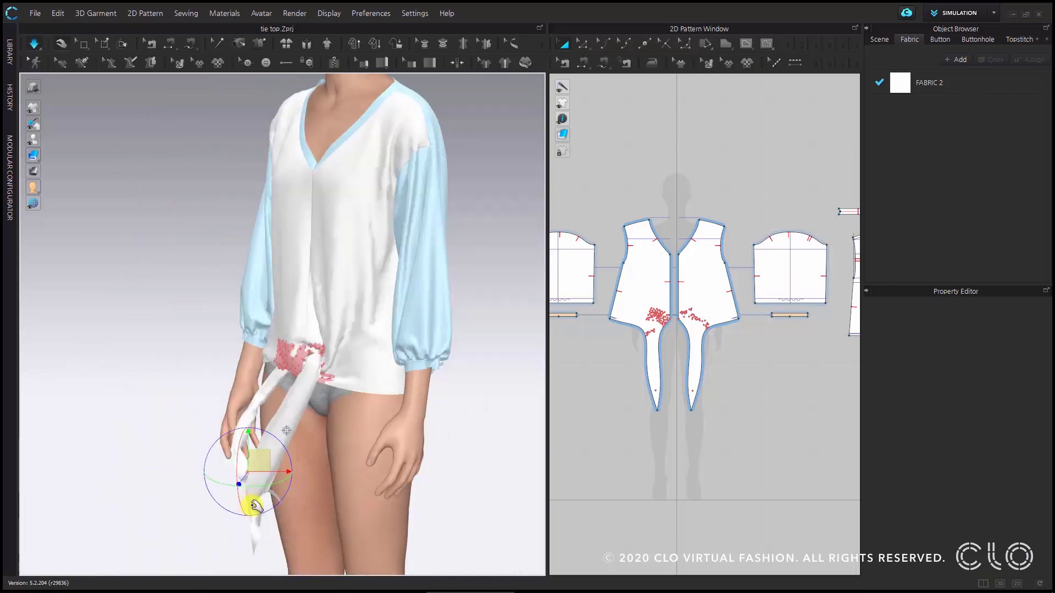
pyautogui.click(252, 504)
pyautogui.moveTo(350, 514); pyautogui.dragTo(273, 498, button='right')
pyautogui.moveTo(262, 496); pyautogui.dragTo(179, 411)
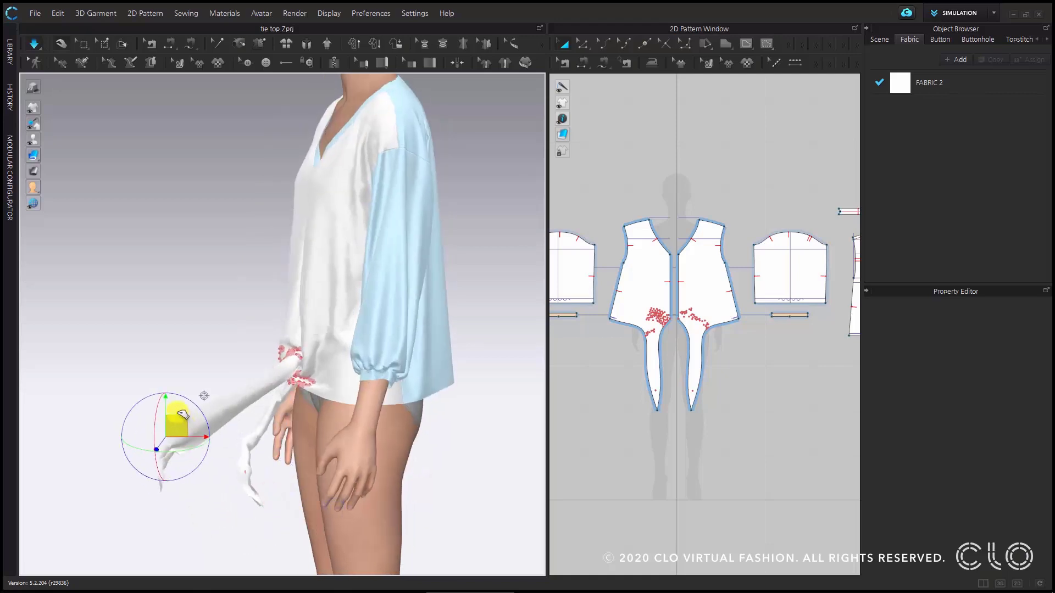
# Step: Pass the tip of the tie on the avatar's right side behind the other tie and draw it forward
pyautogui.moveTo(337, 453); pyautogui.dragTo(273, 470, button='right')
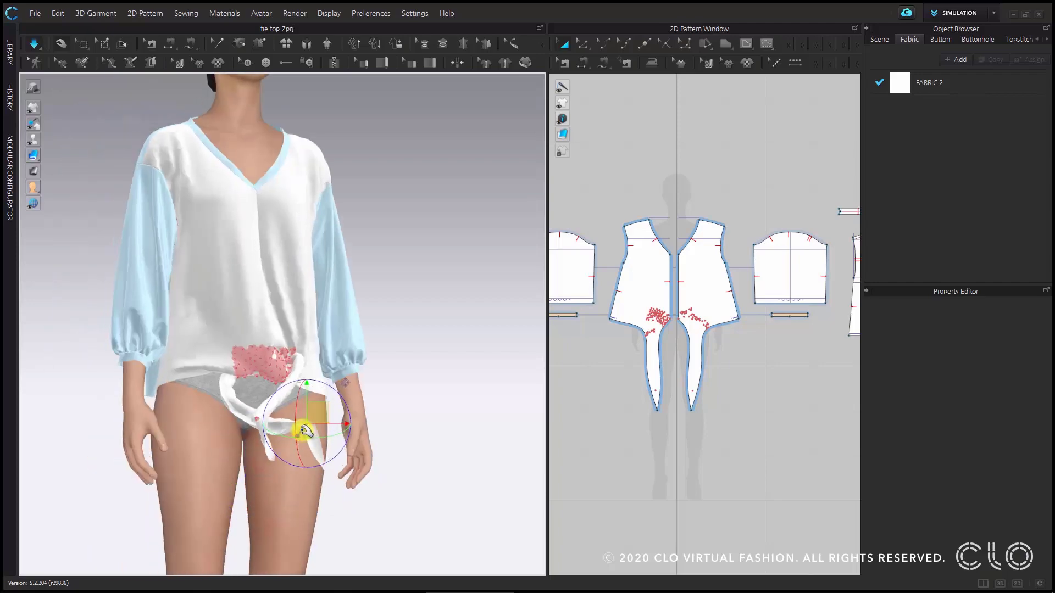
pyautogui.moveTo(298, 456); pyautogui.dragTo(270, 476)
pyautogui.moveTo(269, 475); pyautogui.dragTo(360, 436, button='right')
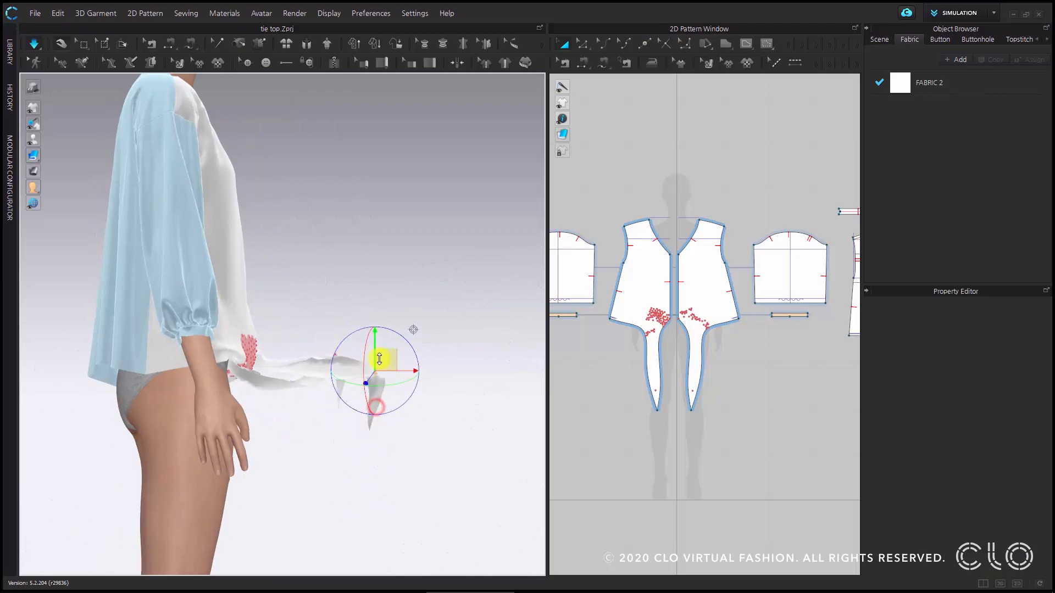
pyautogui.moveTo(391, 419); pyautogui.dragTo(365, 436, button='right')
pyautogui.scroll(4, 365, 436)
# Step: Cross the two ties below the hem and pin each one partway along its length
pyautogui.click(367, 439)
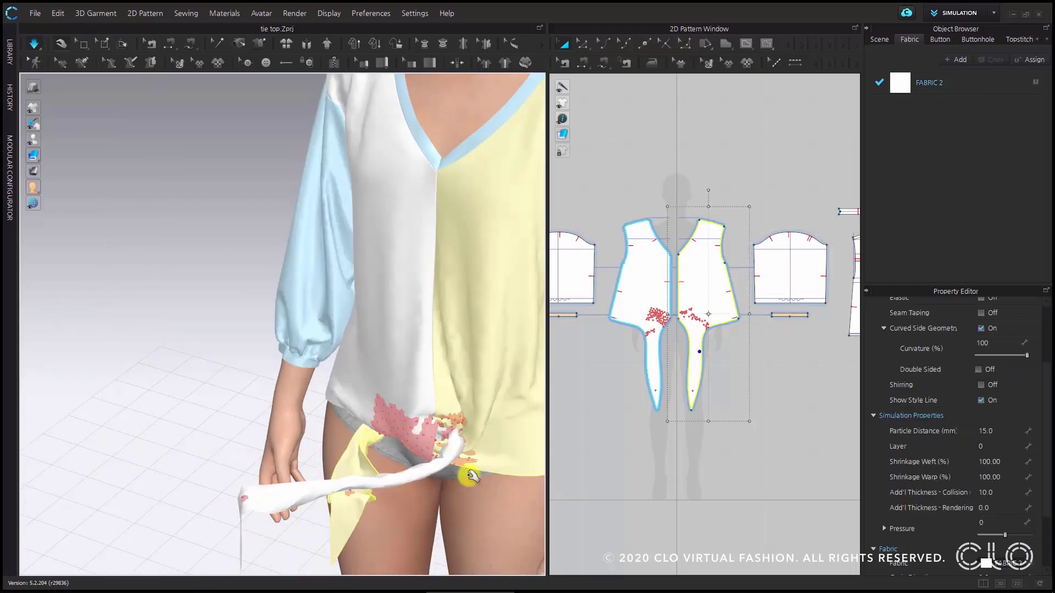
pyautogui.moveTo(471, 476); pyautogui.dragTo(357, 460, button='right')
pyautogui.moveTo(331, 460); pyautogui.dragTo(359, 456)
pyautogui.press('w')
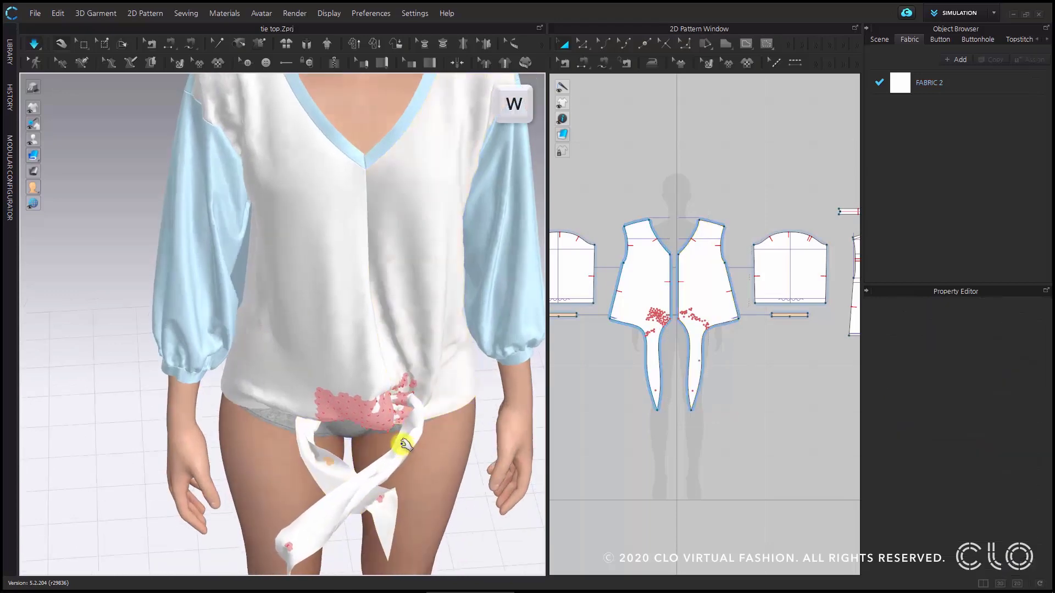
pyautogui.moveTo(413, 498); pyautogui.dragTo(410, 493, button='right')
# Step: Move the pinned tie around the crossing from a side view to wrap it over the other tie
pyautogui.moveTo(379, 475); pyautogui.dragTo(369, 418)
pyautogui.moveTo(362, 385); pyautogui.dragTo(463, 428, button='right')
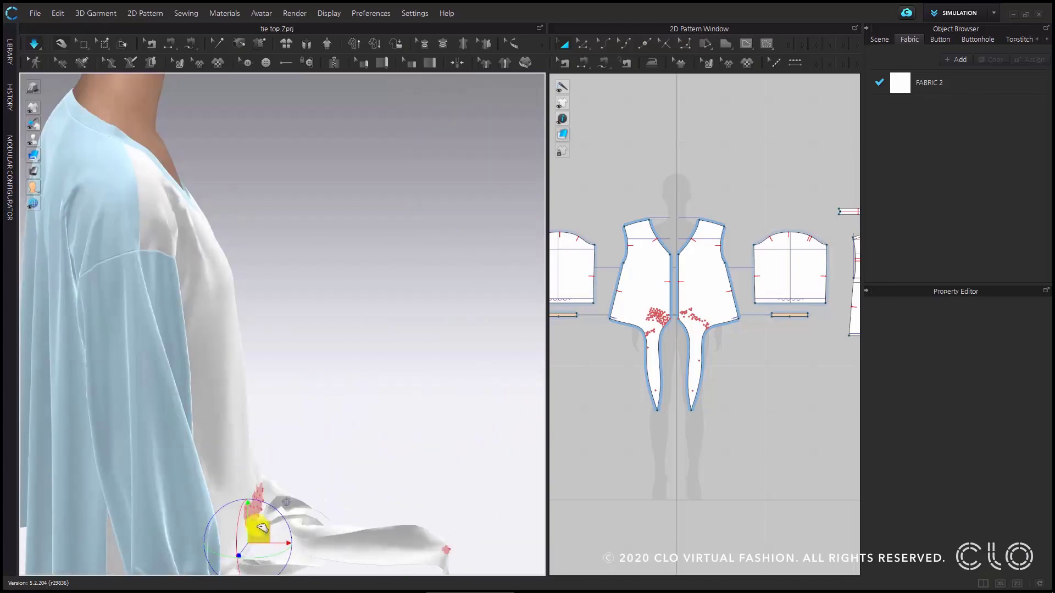
pyautogui.moveTo(283, 551); pyautogui.dragTo(235, 406, button='right')
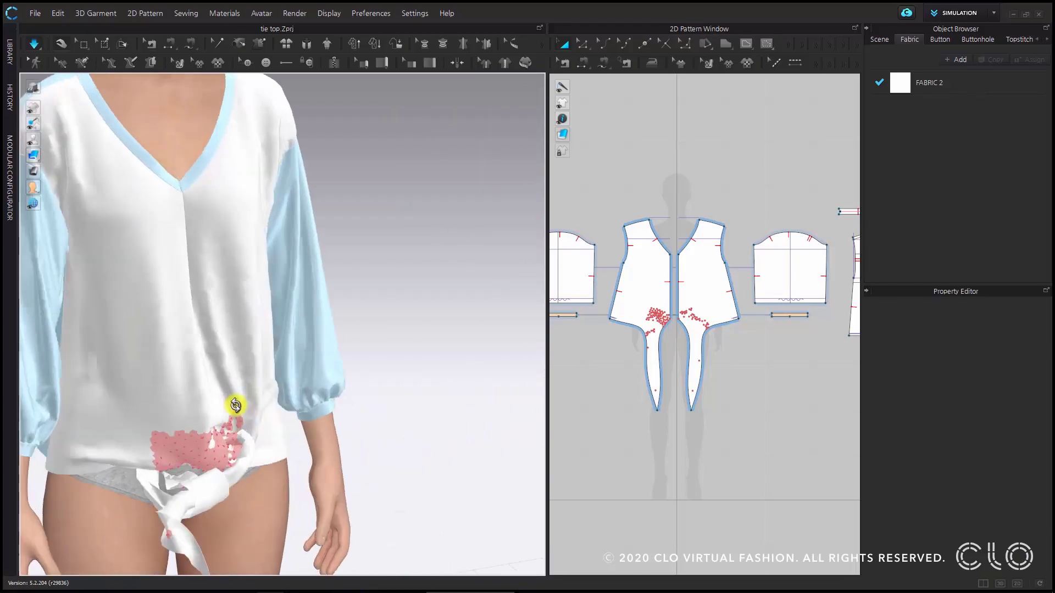
# Step: Feed the wrapped tie end through the loop and pull its tip out toward the avatar's left side
pyautogui.click(181, 484)
pyautogui.moveTo(231, 501); pyautogui.dragTo(239, 465, button='right')
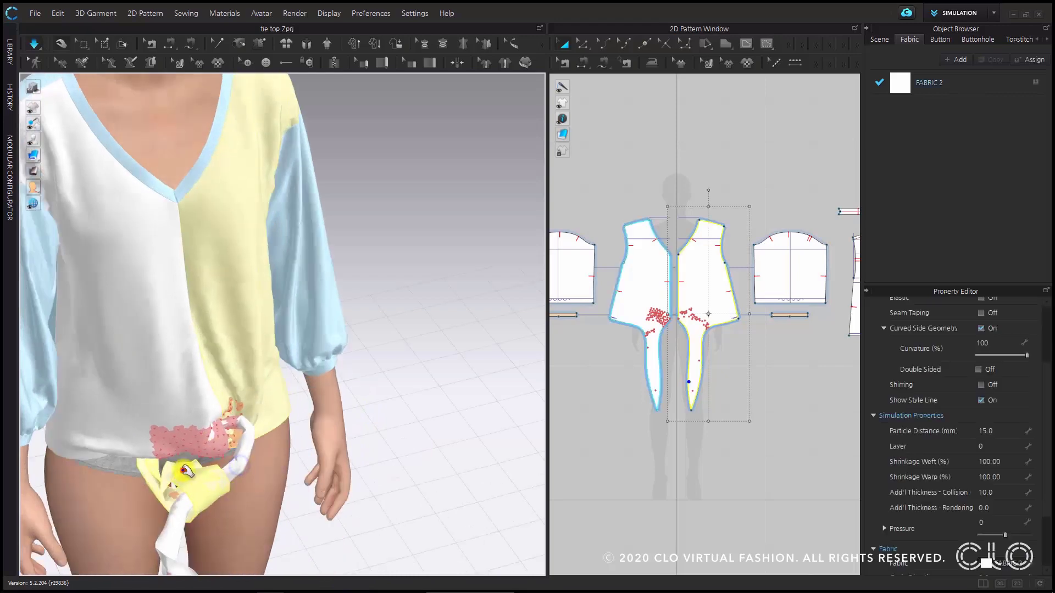
pyautogui.moveTo(207, 471); pyautogui.dragTo(184, 480)
pyautogui.moveTo(212, 423); pyautogui.dragTo(240, 479, button='right')
pyautogui.click(198, 462)
pyautogui.moveTo(209, 473); pyautogui.dragTo(329, 497)
pyautogui.scroll(2, 287, 462)
pyautogui.moveTo(288, 462); pyautogui.dragTo(306, 502, button='right')
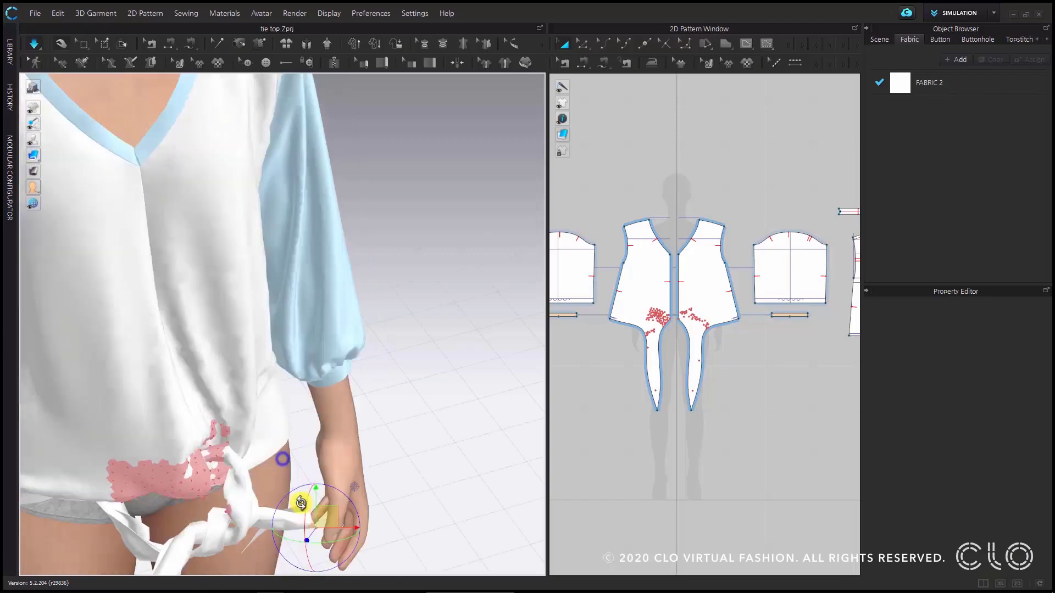
# Step: Stop the simulation and remove the pins partway along both ties, keeping the tip pins
pyautogui.press('space')
pyautogui.moveTo(236, 509); pyautogui.dragTo(250, 370, button='middle')
pyautogui.press('w')
pyautogui.moveTo(242, 384); pyautogui.dragTo(252, 441, button='right')
pyautogui.moveTo(252, 441); pyautogui.dragTo(329, 421, button='middle')
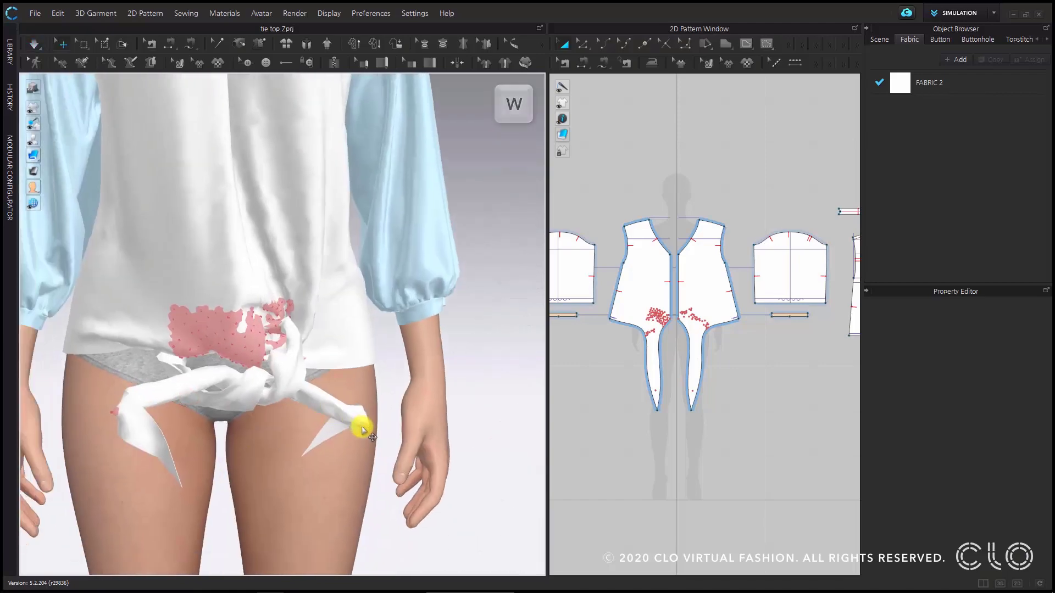
# Step: Restart the simulation and pull the pinned tips of both ties outward to opposite sides of the avatar
pyautogui.click(364, 430)
pyautogui.press('space')
pyautogui.moveTo(362, 413); pyautogui.dragTo(434, 395)
pyautogui.moveTo(113, 409); pyautogui.dragTo(6, 380)
# Step: Move the pinned tip of the avatar's right tie back toward the body from a side view
pyautogui.moveTo(278, 388); pyautogui.dragTo(362, 396, button='right')
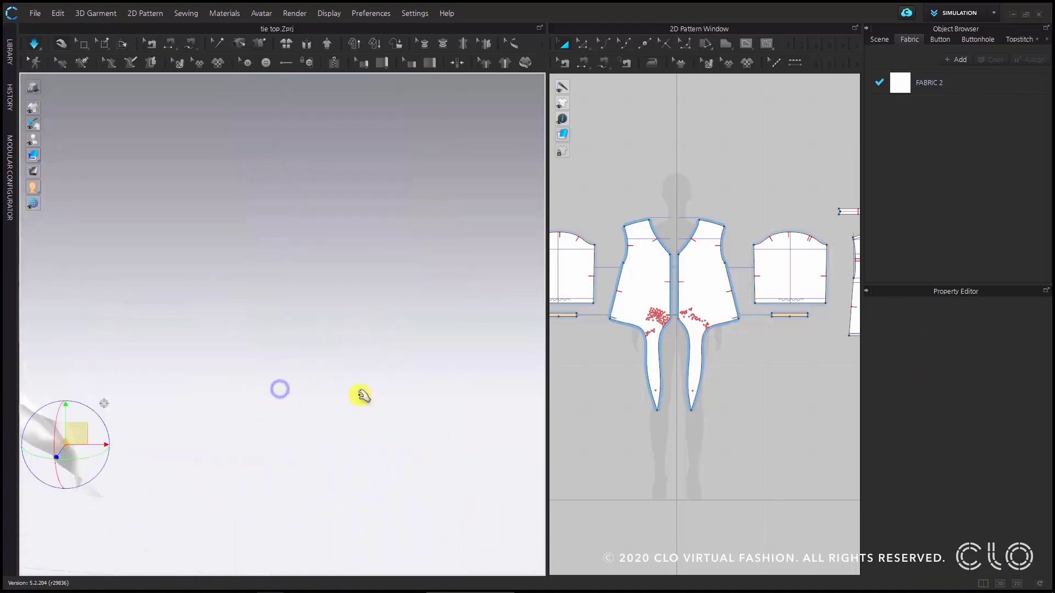
pyautogui.moveTo(236, 403); pyautogui.dragTo(419, 338, button='middle')
pyautogui.moveTo(420, 339); pyautogui.dragTo(360, 348, button='right')
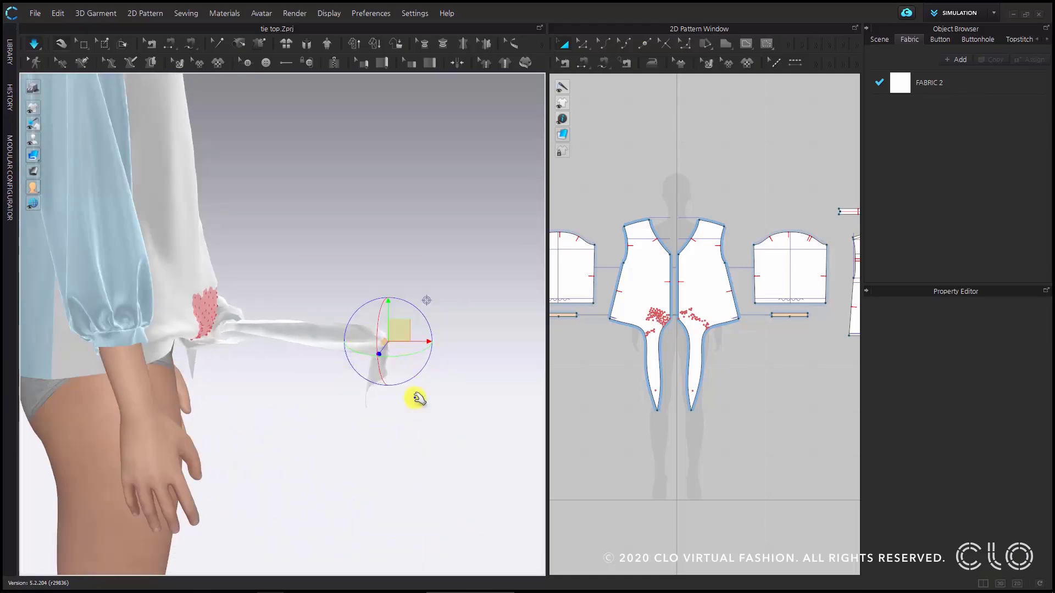
pyautogui.moveTo(395, 343); pyautogui.dragTo(282, 346)
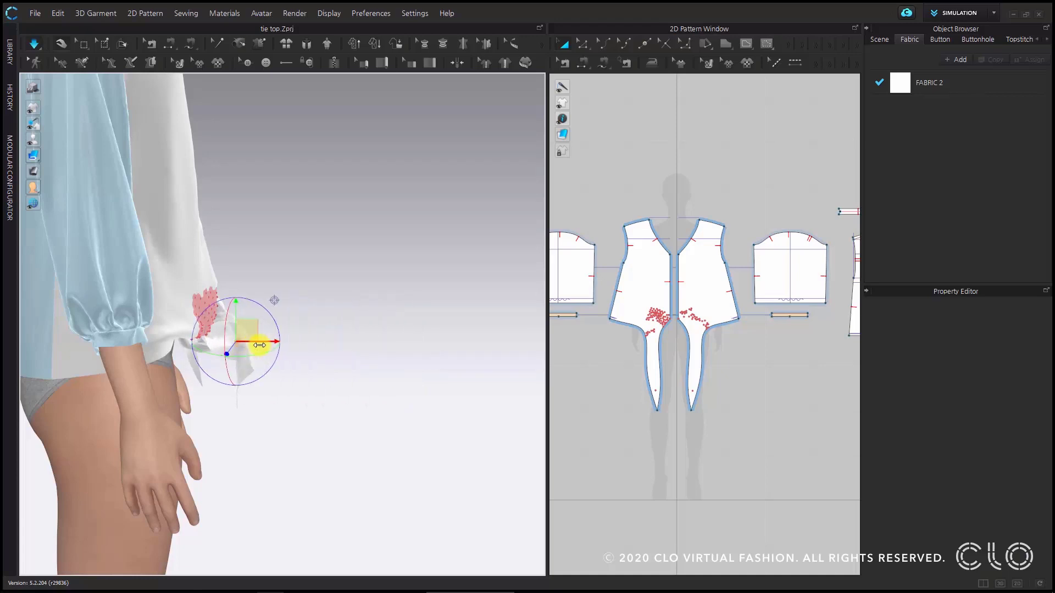
pyautogui.moveTo(302, 389); pyautogui.dragTo(434, 363, button='right')
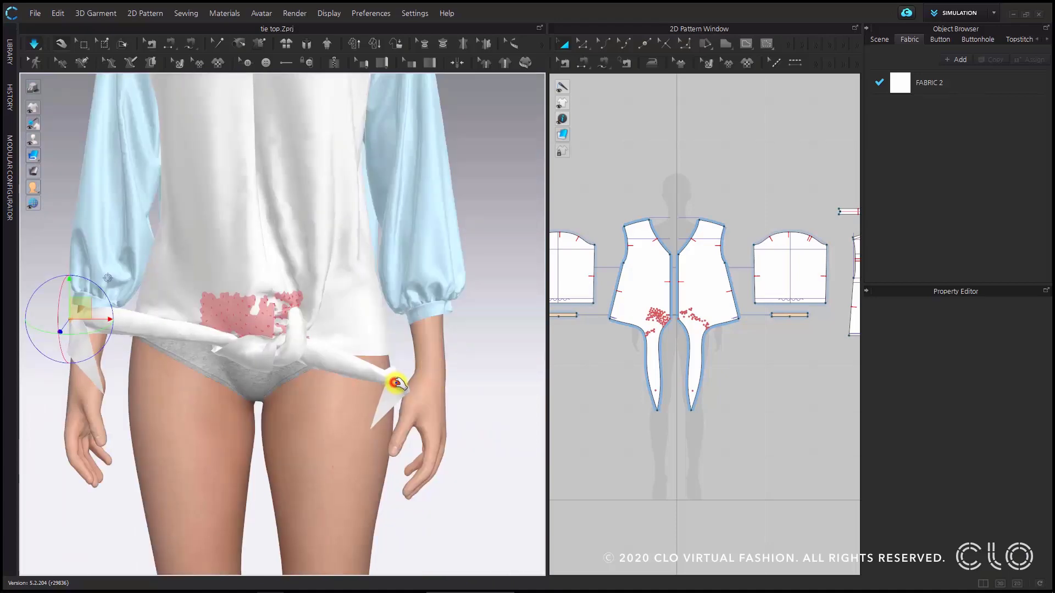
# Step: Raise the tip of the avatar's left tie and pull the right tie's tip farther outward
pyautogui.click(396, 383)
pyautogui.moveTo(422, 358); pyautogui.dragTo(419, 310)
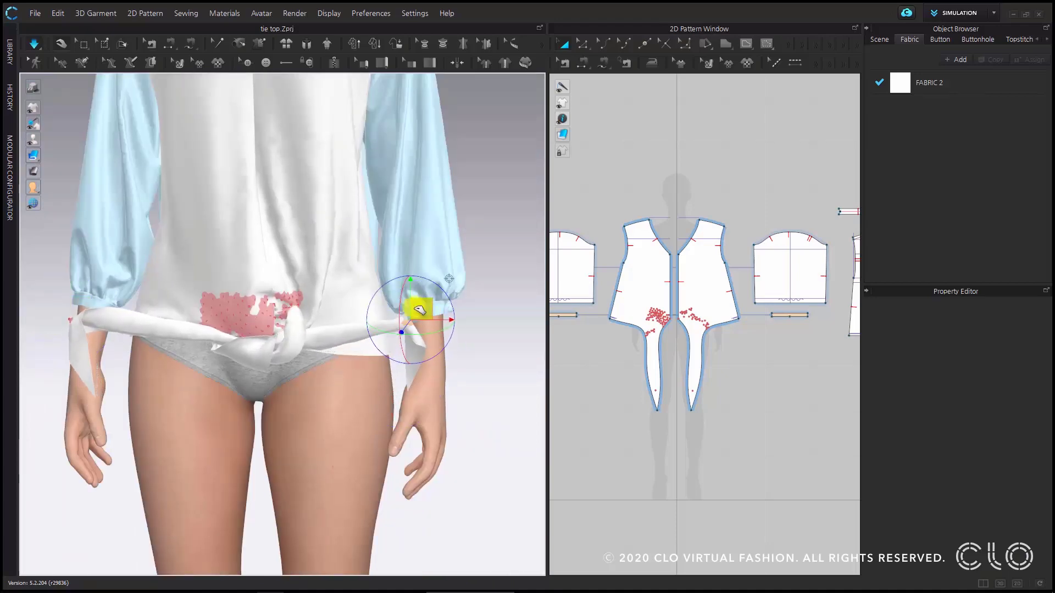
pyautogui.click(288, 347)
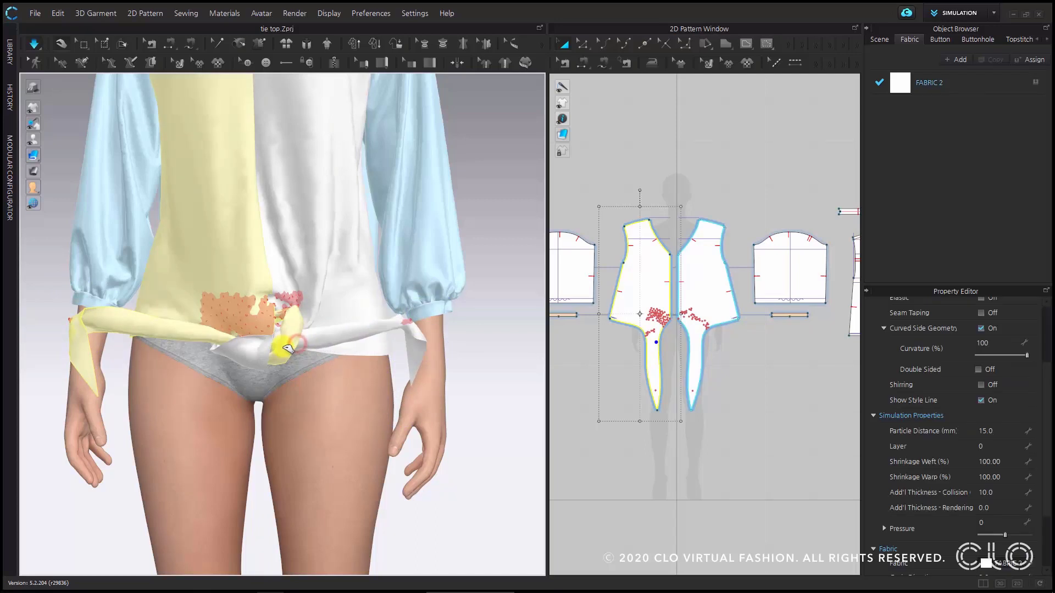
pyautogui.click(70, 320)
pyautogui.moveTo(71, 307); pyautogui.dragTo(19, 321)
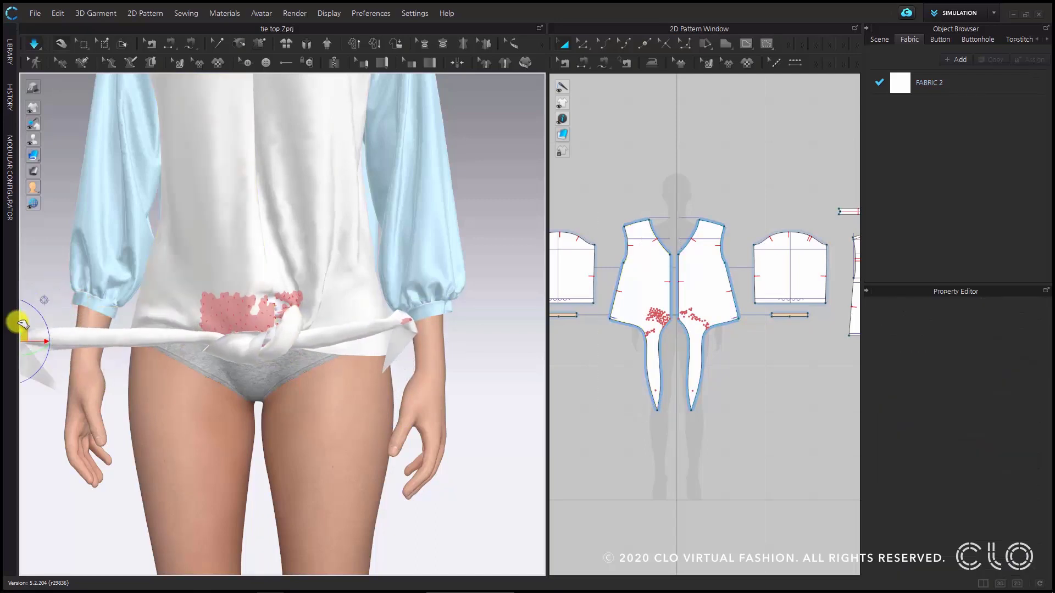
# Step: Delete the group of pins holding the lower front of the top above the knot
pyautogui.moveTo(250, 309)
pyautogui.mouseDown(button='right')
pyautogui.moveTo(290, 334)
pyautogui.moveTo(318, 326)
pyautogui.moveTo(243, 310)
pyautogui.mouseUp(button='right')
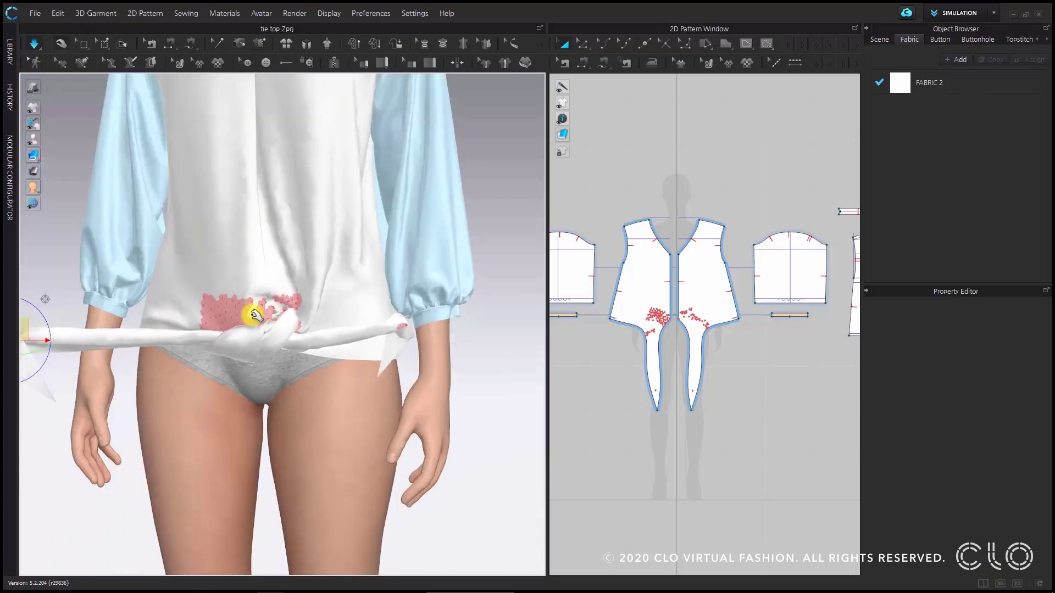
pyautogui.moveTo(255, 315); pyautogui.dragTo(225, 310)
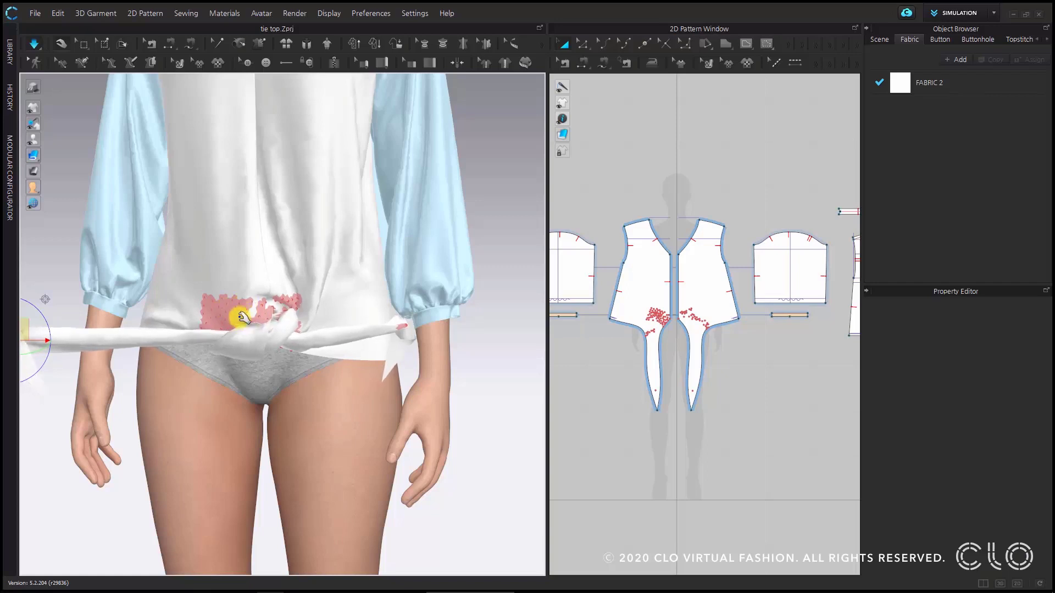
pyautogui.moveTo(242, 317); pyautogui.dragTo(268, 334)
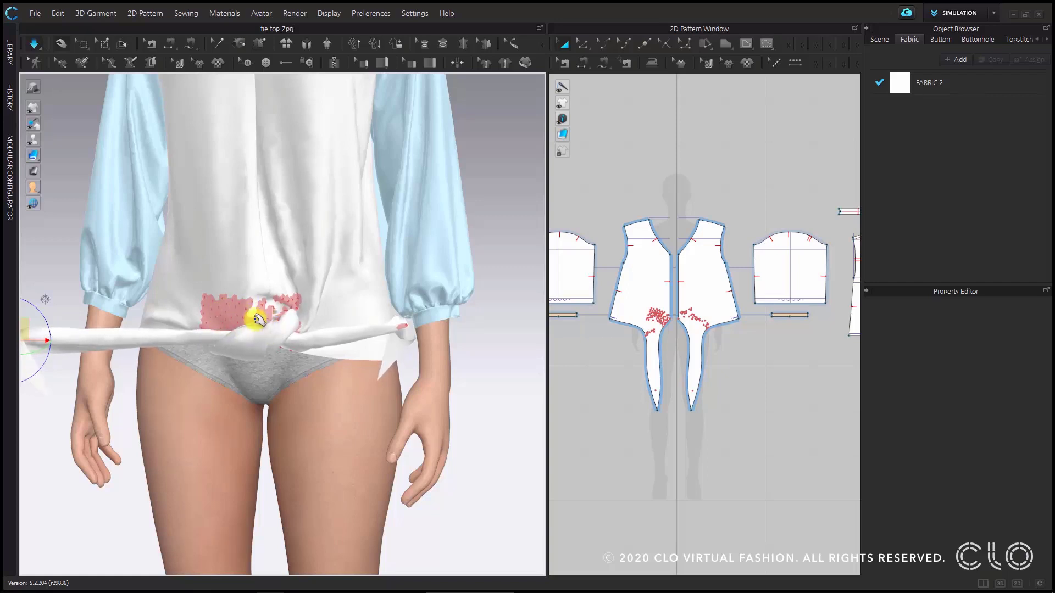
pyautogui.rightClick(220, 316)
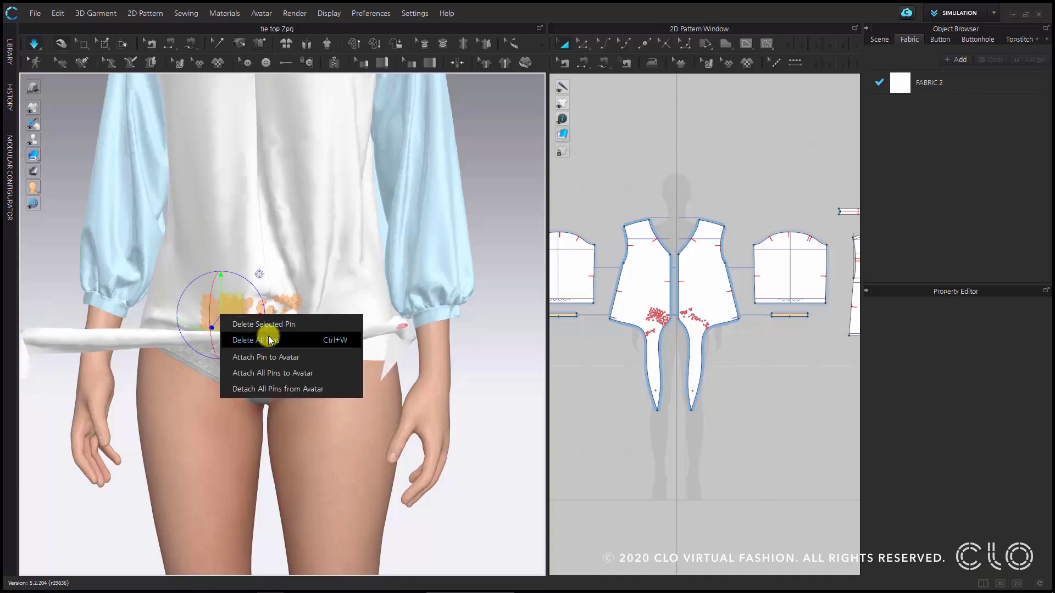
pyautogui.click(295, 326)
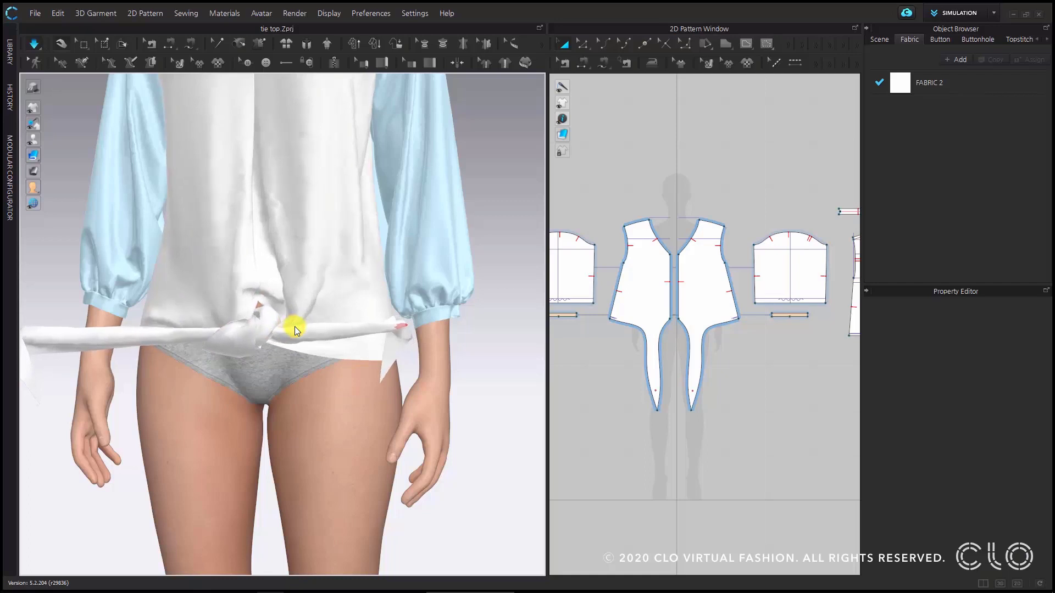
# Step: Add a pin on each tie close to either side of the knot
pyautogui.scroll(2, 292, 330)
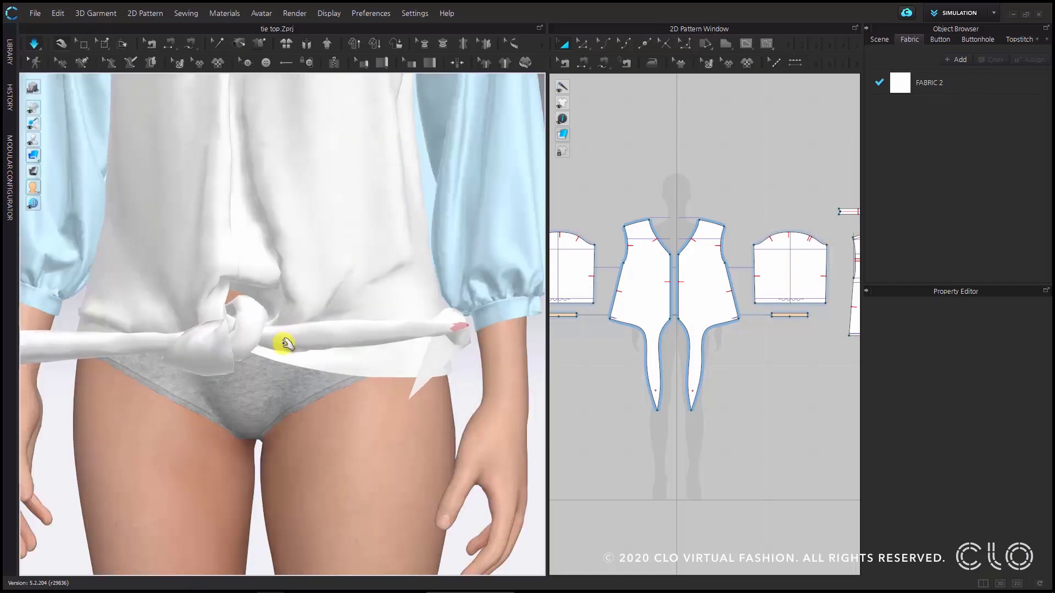
pyautogui.scroll(2, 281, 346)
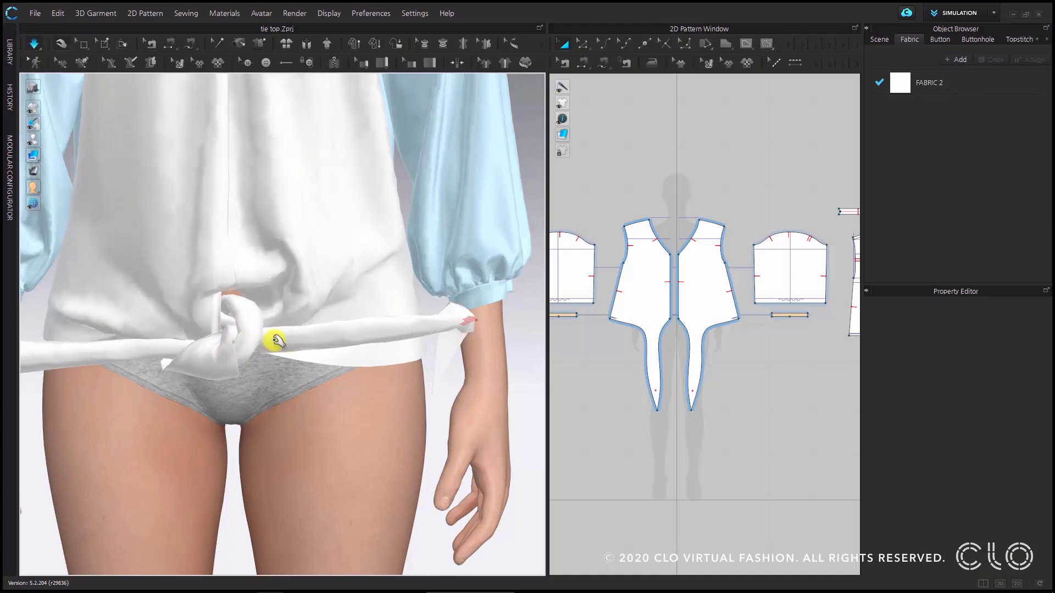
pyautogui.press('w')
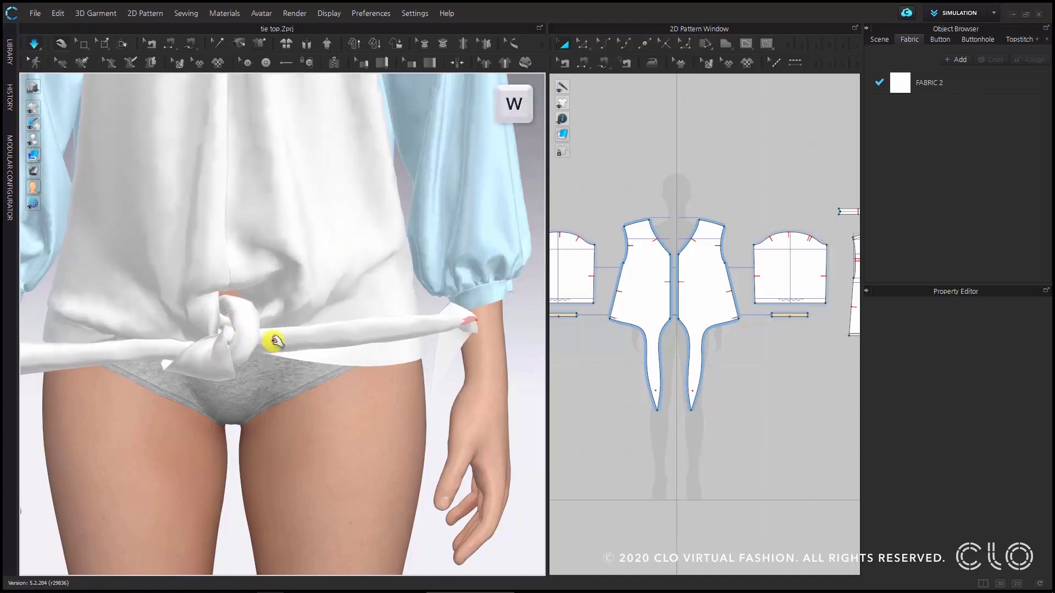
pyautogui.moveTo(273, 340); pyautogui.dragTo(161, 352)
pyautogui.click(158, 351)
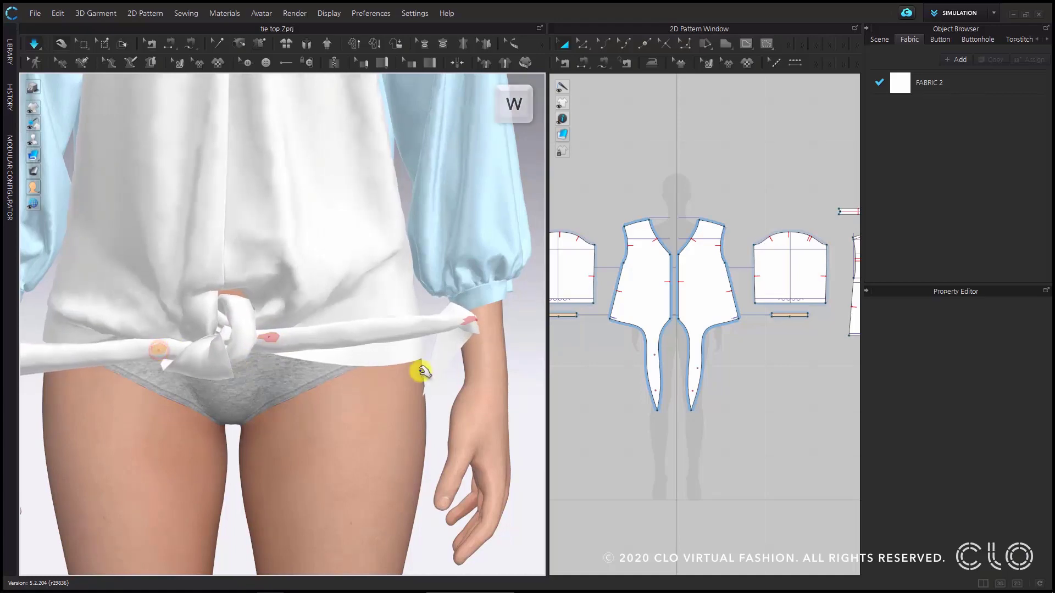
# Step: Move the pins beside the knot outward in opposite directions to tighten it
pyautogui.click(273, 338)
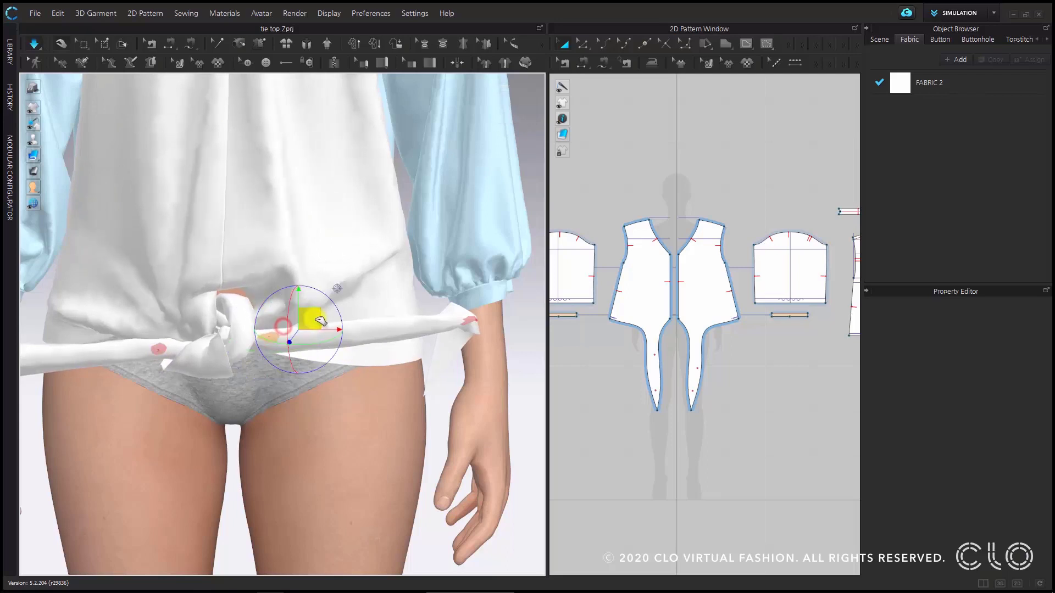
pyautogui.click(172, 337)
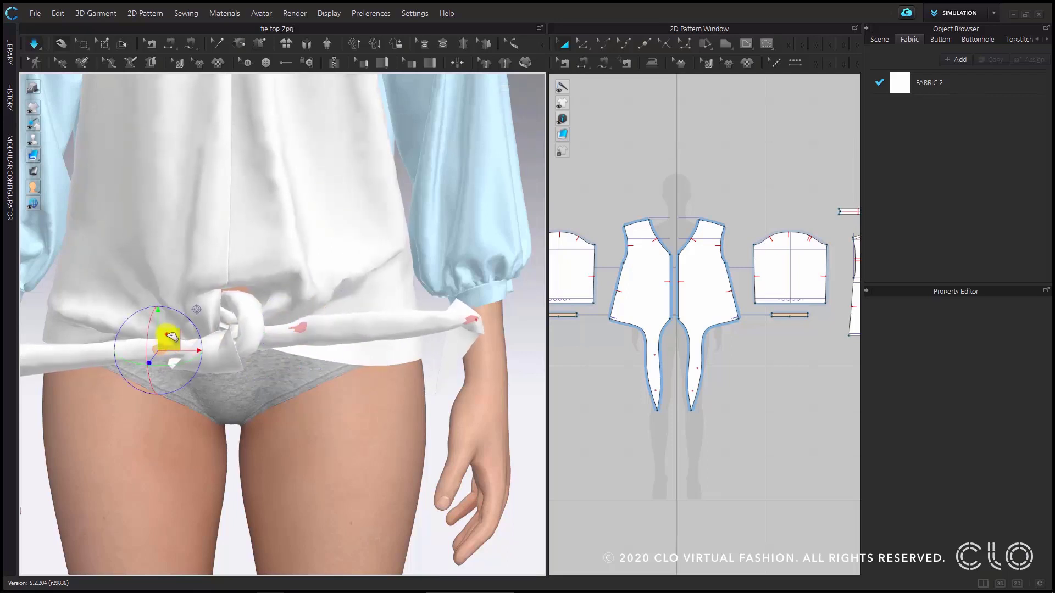
pyautogui.moveTo(132, 329); pyautogui.dragTo(98, 325)
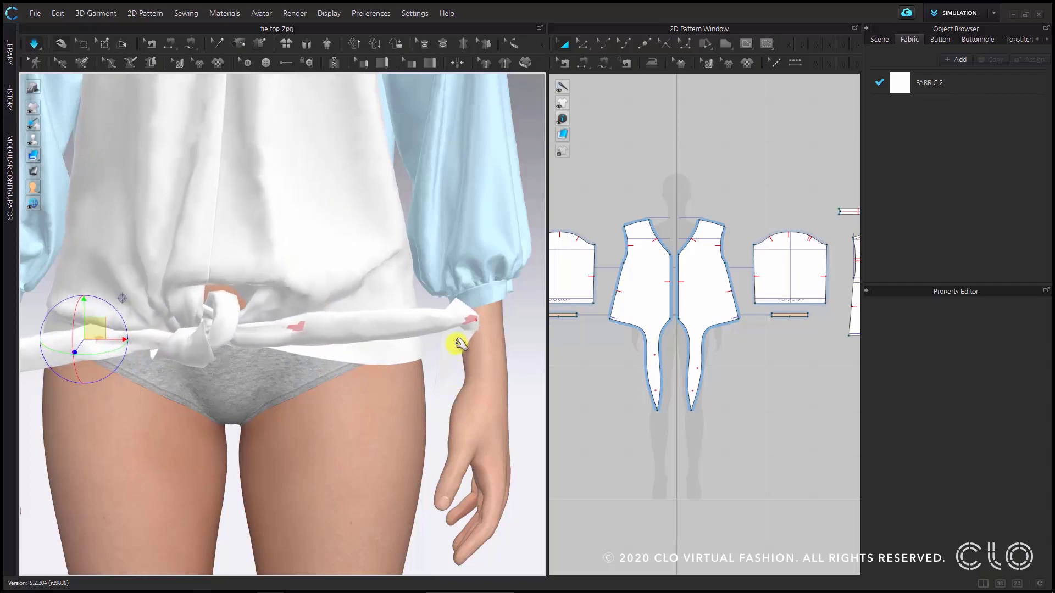
# Step: Delete the pin at the tip of the avatar's left tie so that its end drops
pyautogui.moveTo(477, 325); pyautogui.dragTo(250, 373, button='right')
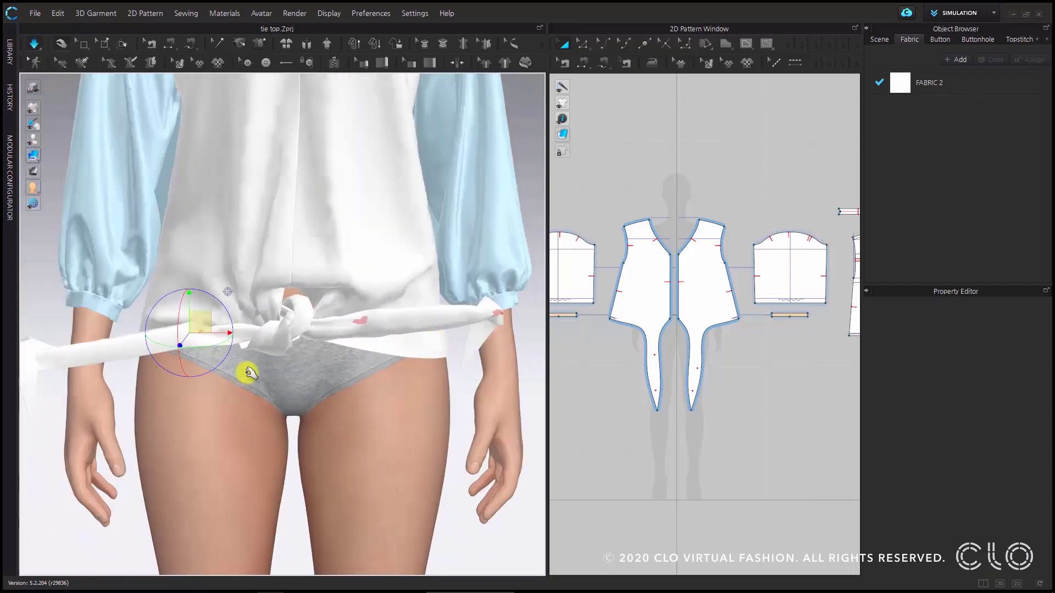
pyautogui.rightClick(497, 316)
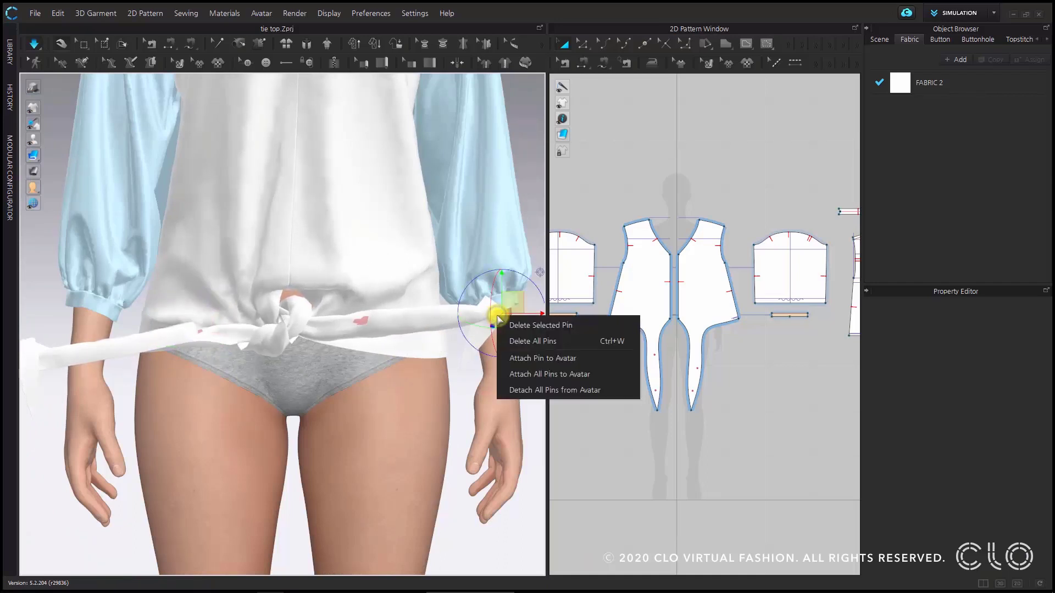
pyautogui.click(529, 330)
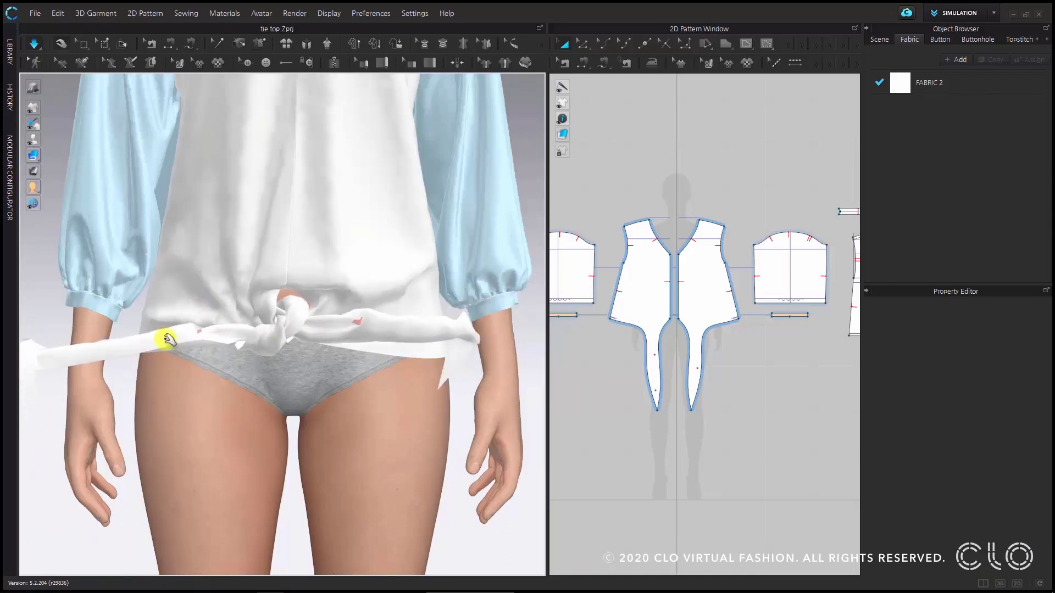
# Step: Lower the tip of the avatar's right tie beside the leg and delete its pin
pyautogui.moveTo(168, 339)
pyautogui.mouseDown()
pyautogui.moveTo(42, 353)
pyautogui.moveTo(207, 358)
pyautogui.moveTo(174, 354)
pyautogui.mouseUp()
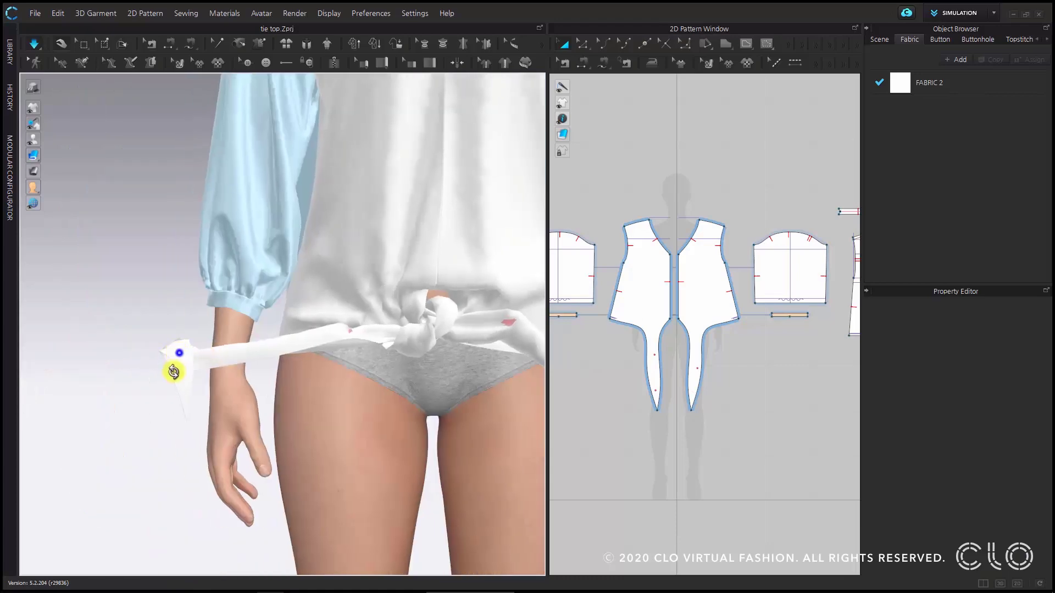
pyautogui.moveTo(174, 373); pyautogui.dragTo(178, 414, button='right')
pyautogui.moveTo(221, 308); pyautogui.dragTo(223, 427, button='middle')
pyautogui.moveTo(223, 427); pyautogui.dragTo(314, 384, button='right')
pyautogui.rightClick(300, 452)
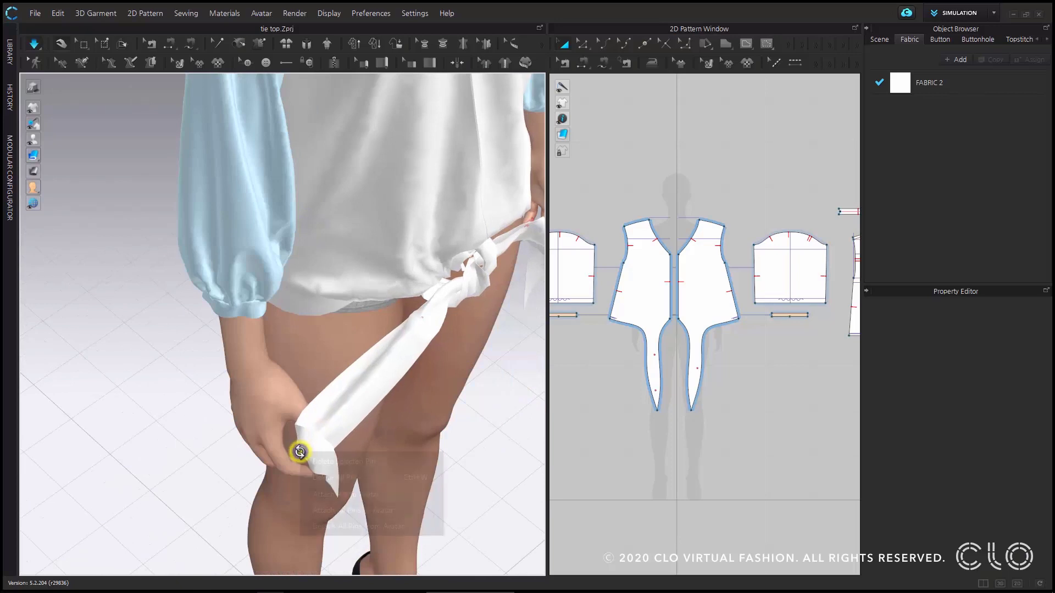
pyautogui.click(336, 460)
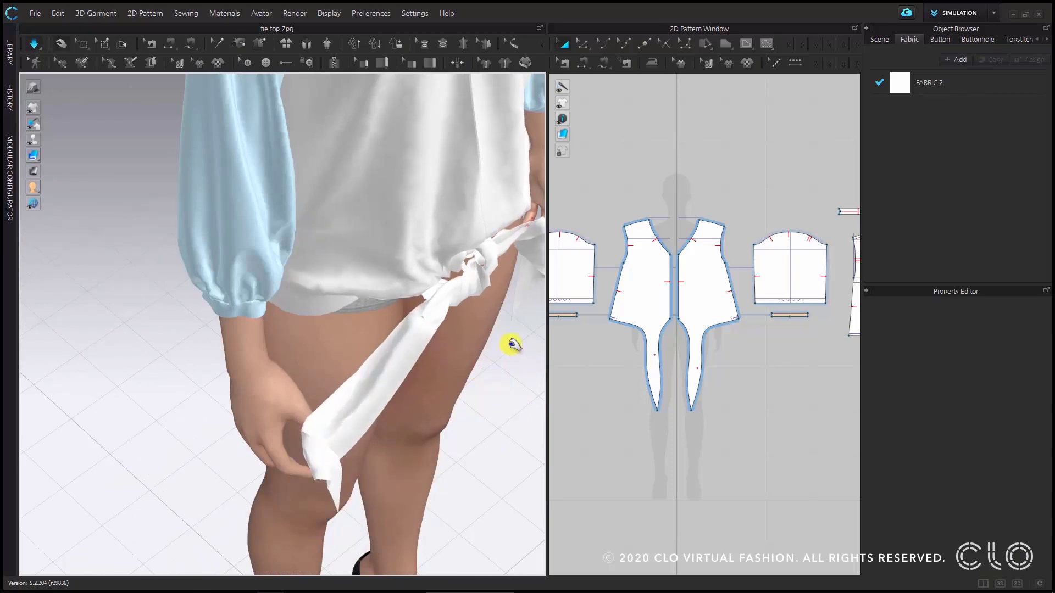
# Step: Let both tie ends fall from the pins beside the knot and stop the simulation
pyautogui.moveTo(511, 344); pyautogui.dragTo(431, 320, button='right')
pyautogui.moveTo(364, 221); pyautogui.dragTo(470, 235, button='right')
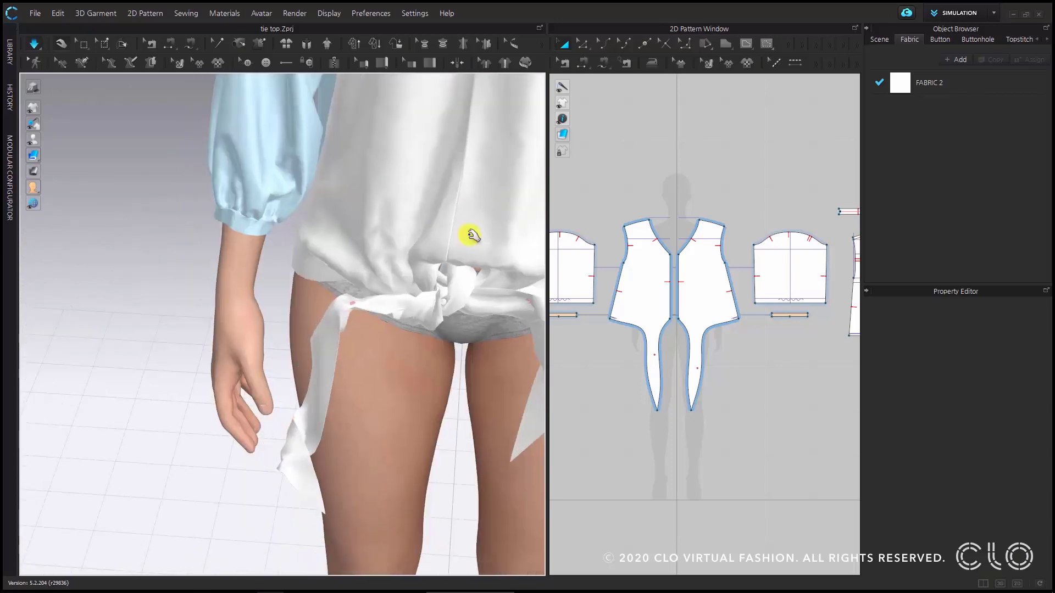
pyautogui.moveTo(469, 234); pyautogui.dragTo(445, 215, button='middle')
pyautogui.moveTo(448, 226); pyautogui.dragTo(457, 200, button='right')
pyautogui.scroll(2, 441, 243)
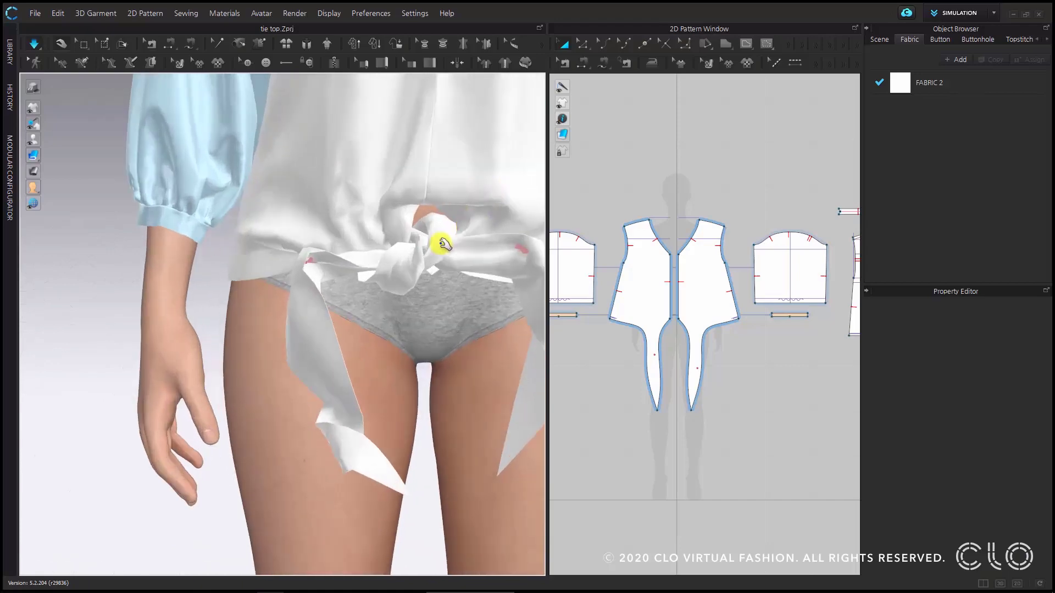
pyautogui.scroll(2, 442, 243)
pyautogui.moveTo(452, 264); pyautogui.dragTo(456, 236, button='right')
pyautogui.moveTo(457, 236); pyautogui.dragTo(337, 333, button='middle')
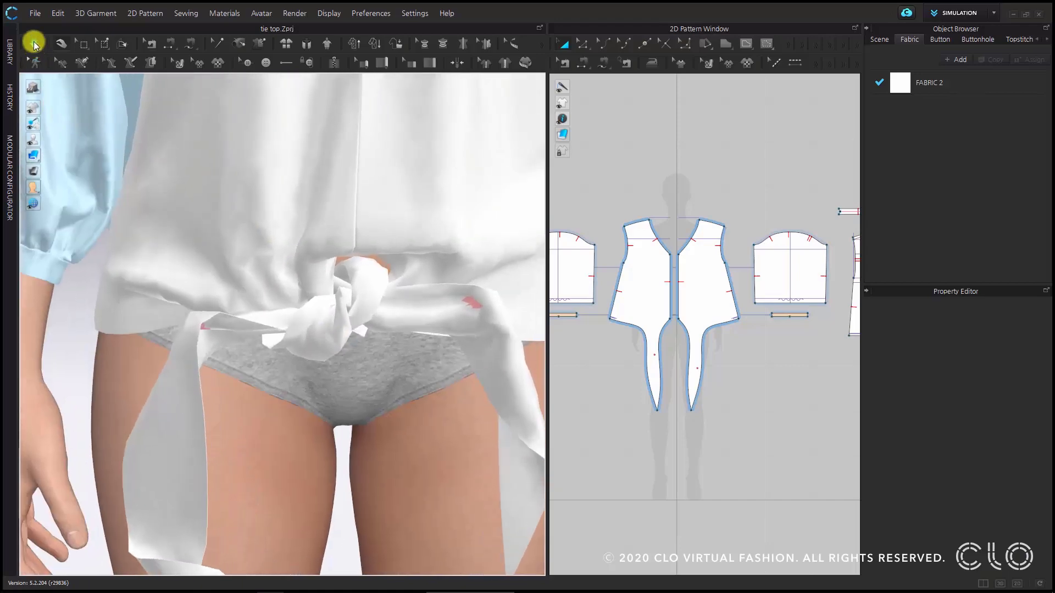
pyautogui.click(34, 44)
# Step: Examine the finished knot and the opening above it up close and from several angles
pyautogui.scroll(-2, 352, 313)
pyautogui.moveTo(368, 328)
pyautogui.mouseDown(button='right')
pyautogui.moveTo(376, 384)
pyautogui.moveTo(365, 336)
pyautogui.moveTo(302, 283)
pyautogui.moveTo(337, 275)
pyautogui.moveTo(355, 333)
pyautogui.mouseUp(button='right')
pyautogui.scroll(2, 420, 297)
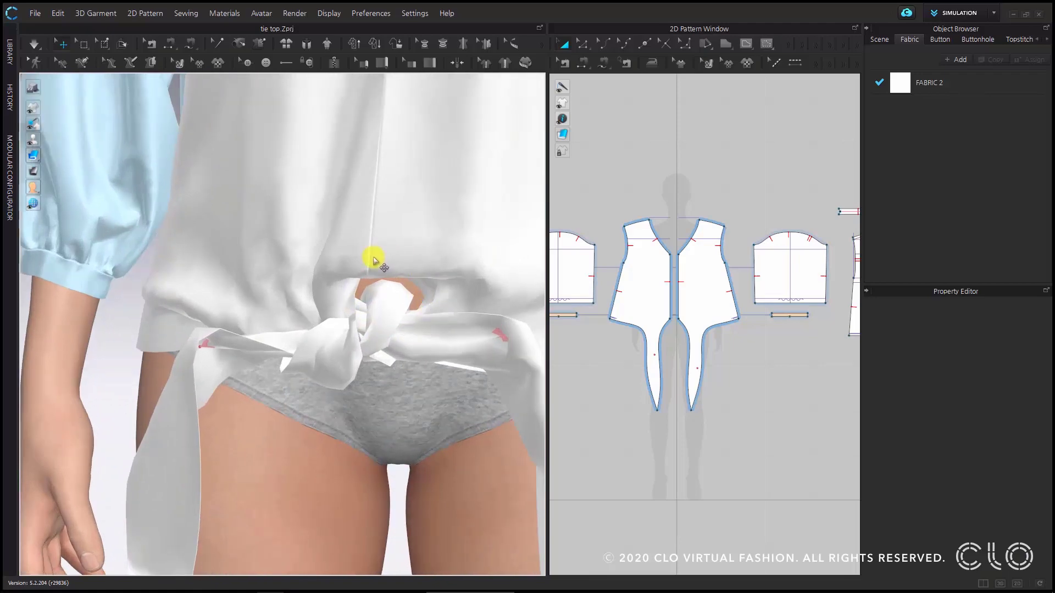
pyautogui.scroll(5, 418, 346)
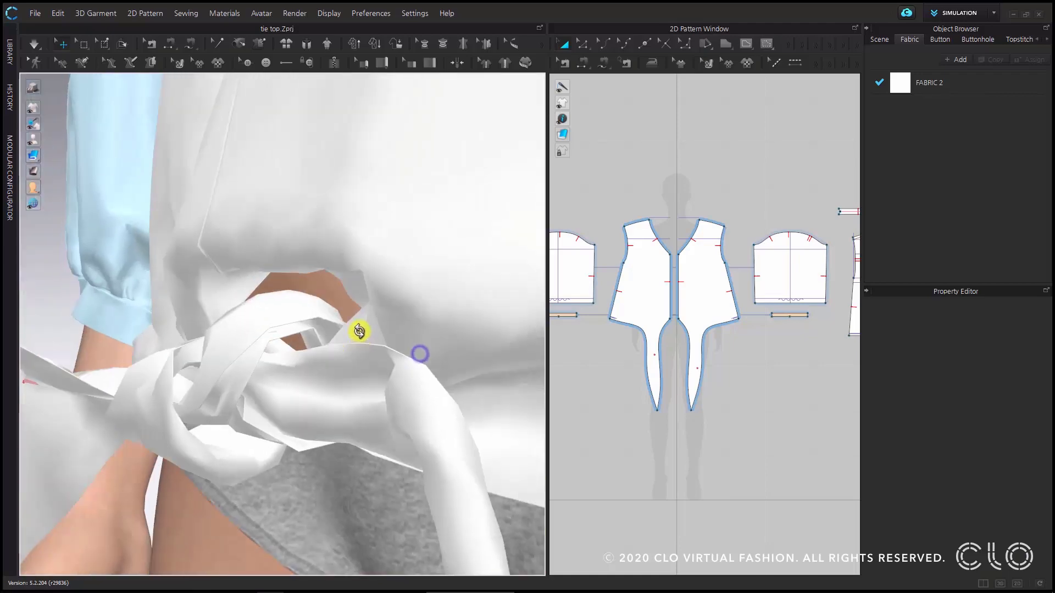
pyautogui.scroll(2, 273, 299)
pyautogui.scroll(1, 276, 287)
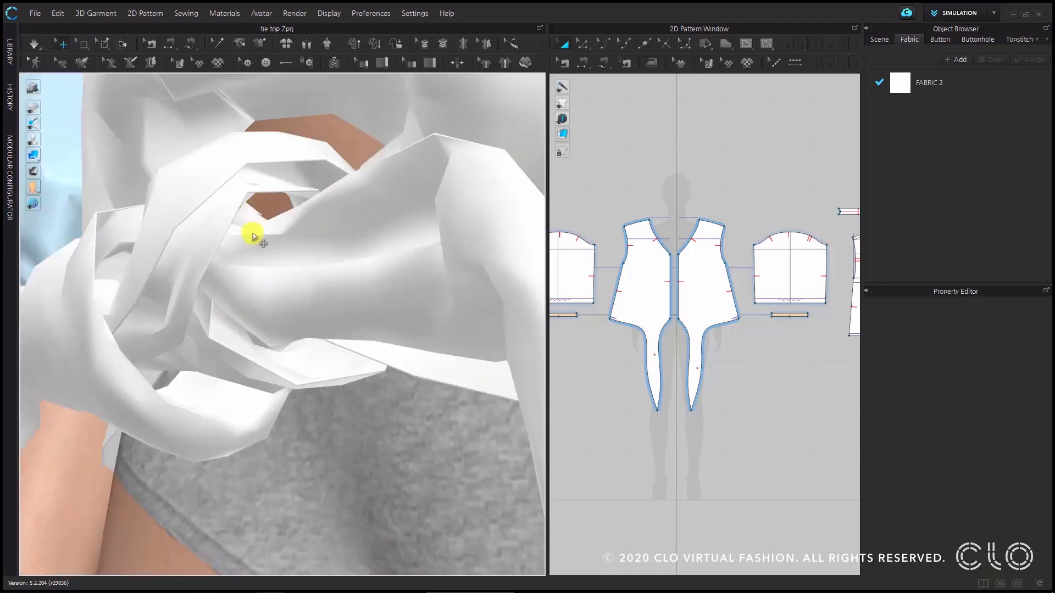
pyautogui.moveTo(261, 233); pyautogui.dragTo(302, 251, button='right')
pyautogui.scroll(-5, 317, 258)
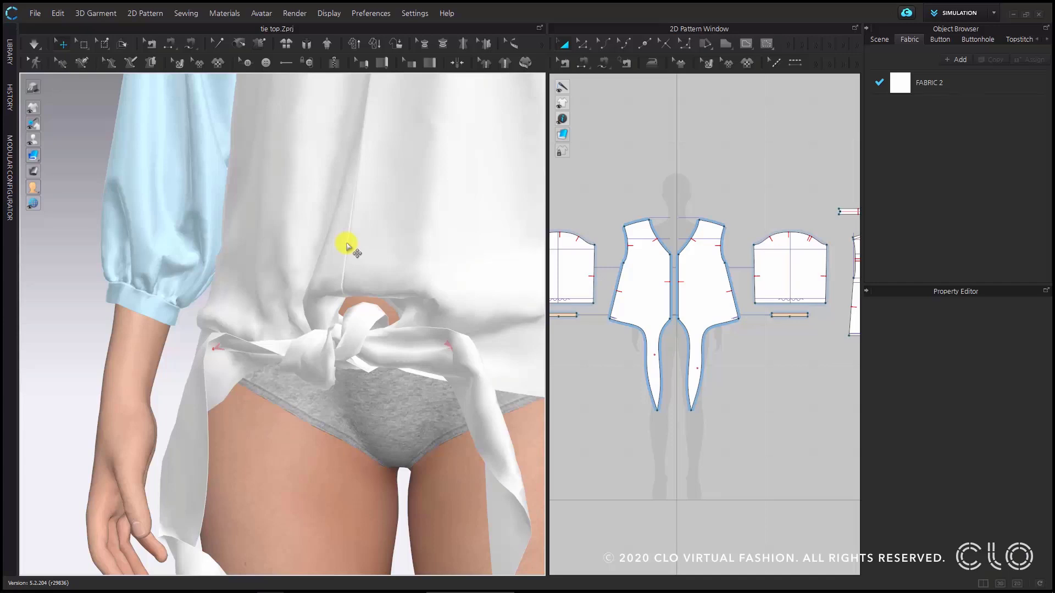
pyautogui.scroll(-2, 347, 245)
pyautogui.moveTo(344, 256); pyautogui.dragTo(322, 273, button='middle')
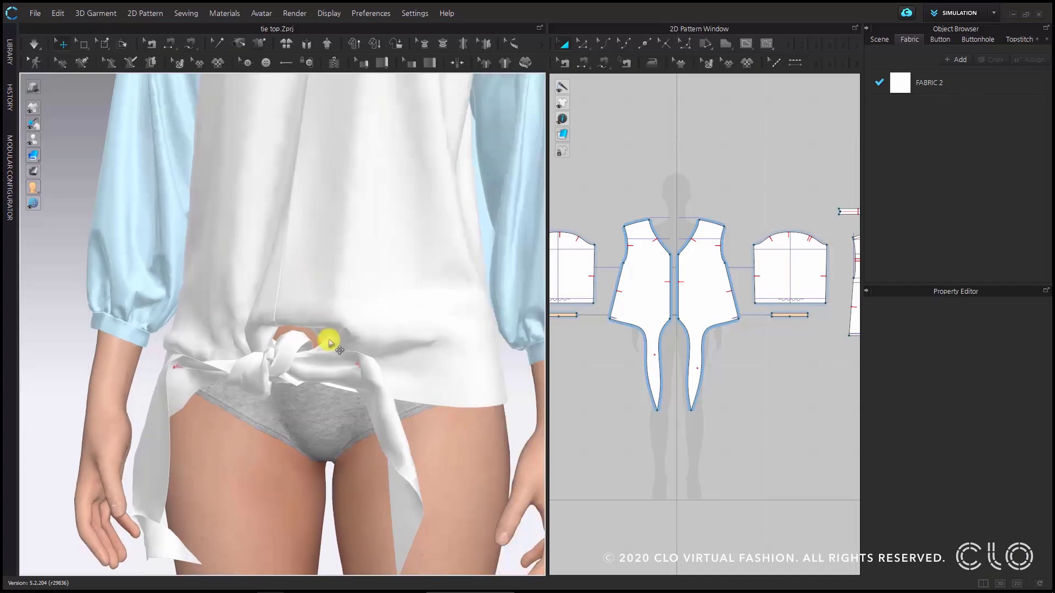
pyautogui.moveTo(329, 341); pyautogui.dragTo(336, 337, button='right')
pyautogui.scroll(4, 231, 401)
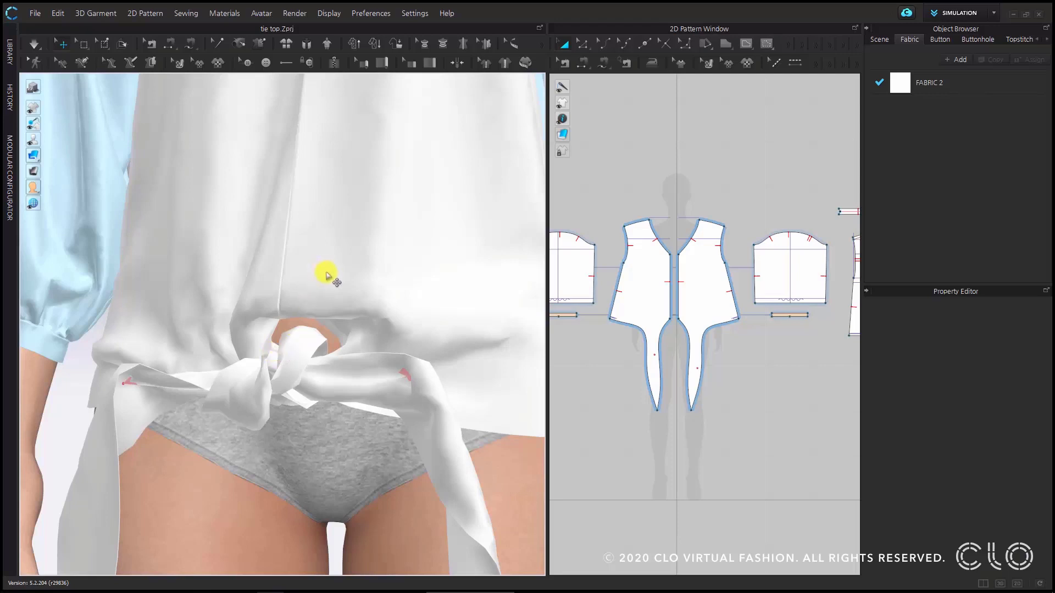
pyautogui.scroll(-3, 359, 316)
pyautogui.moveTo(358, 316); pyautogui.dragTo(325, 334, button='middle')
pyautogui.moveTo(326, 334); pyautogui.dragTo(326, 335, button='right')
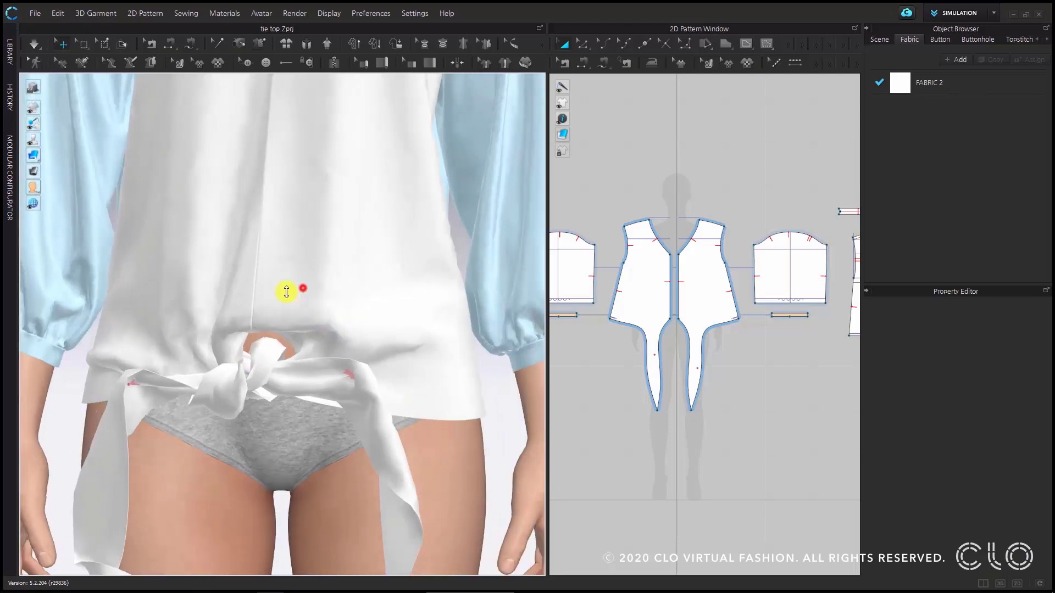
# Step: Set the particle distance of both front patterns to 5 mm and simulate briefly to refine the knot's mesh
pyautogui.click(204, 298)
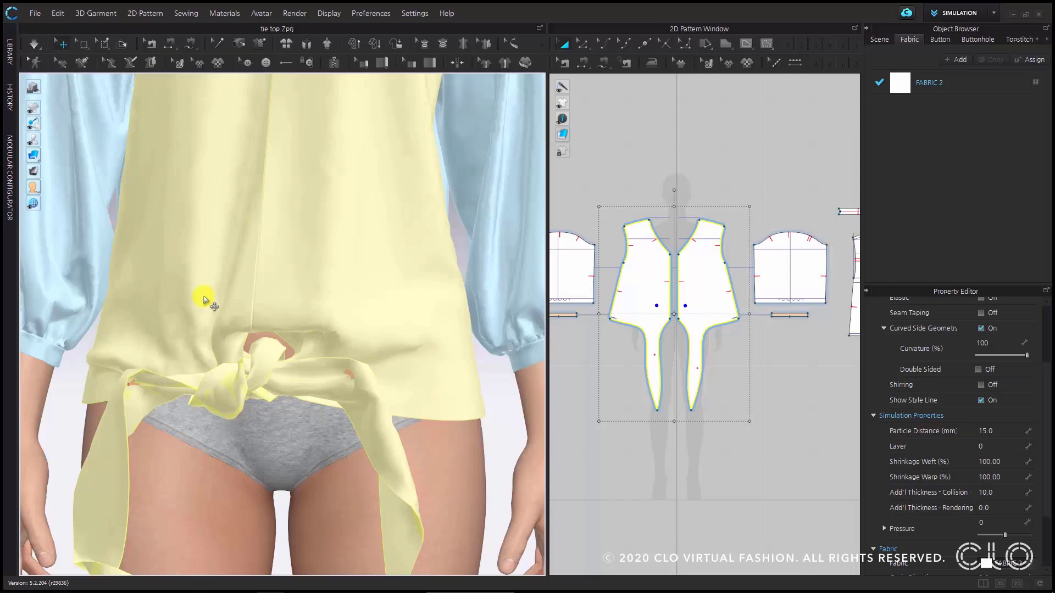
pyautogui.click(1003, 432)
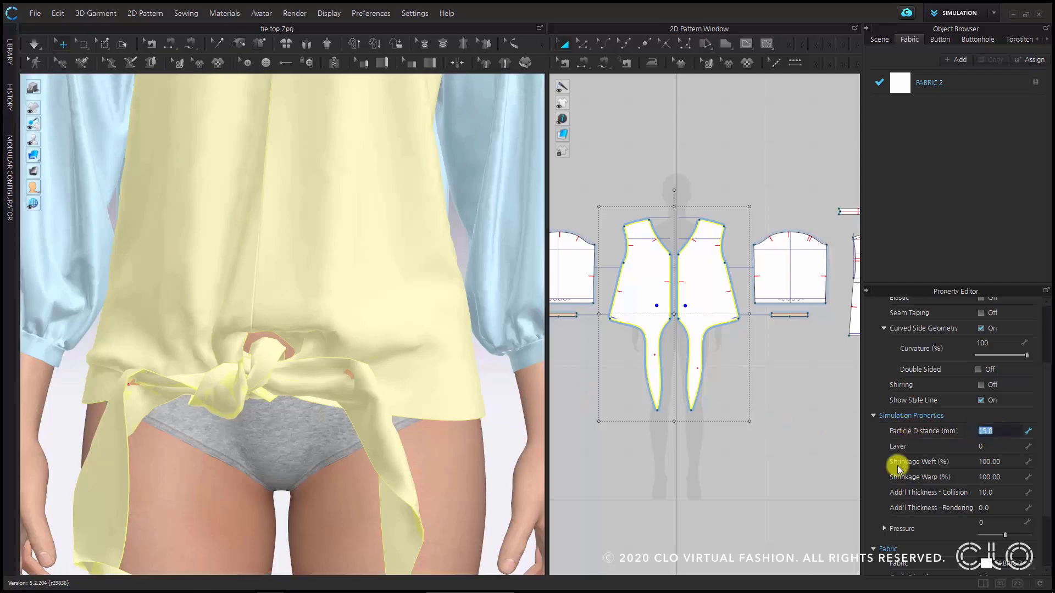
pyautogui.press('Return')
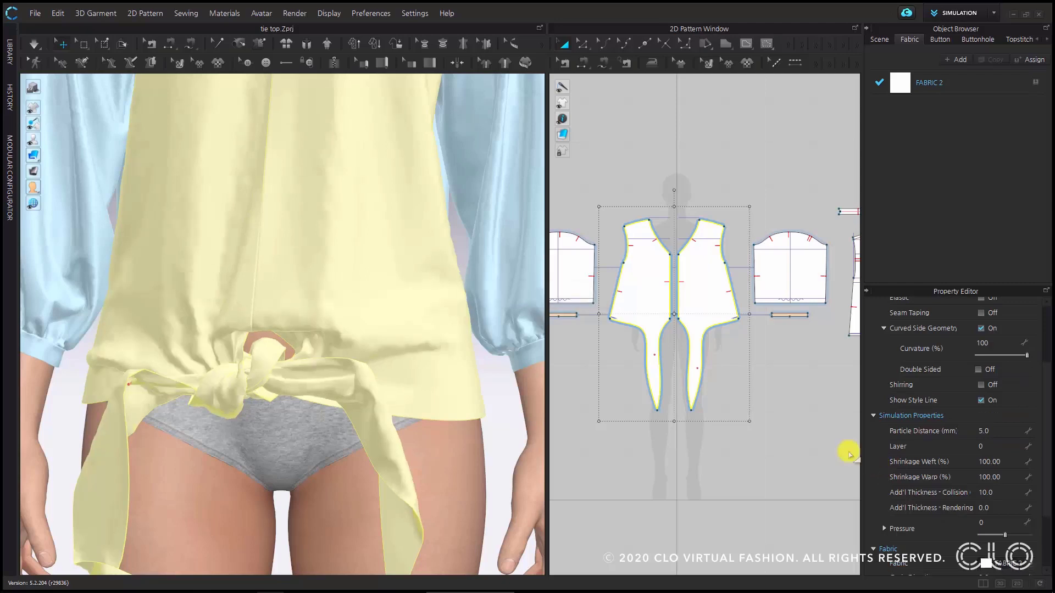
pyautogui.click(35, 44)
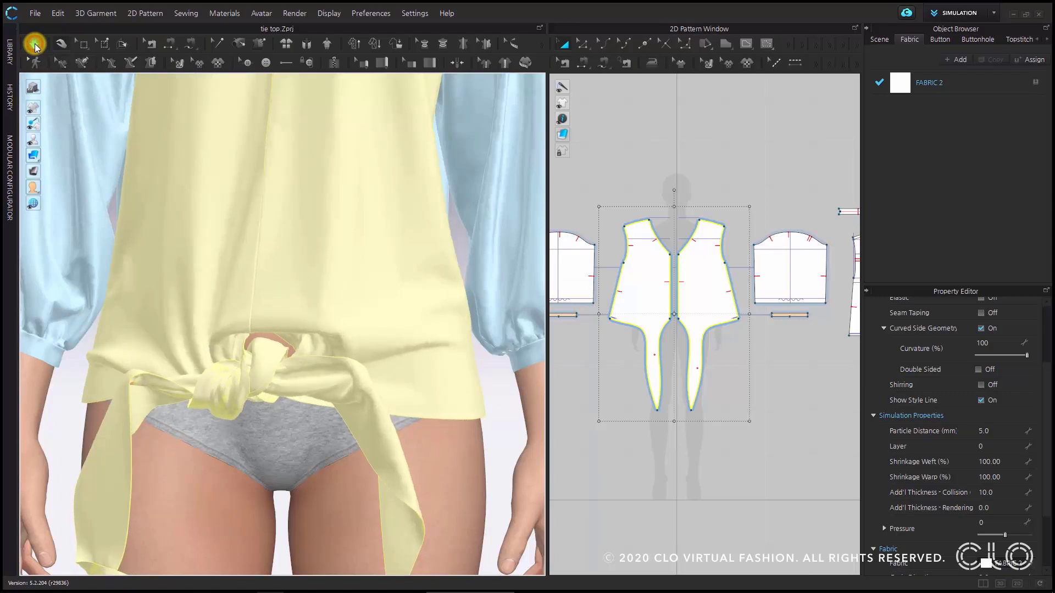
pyautogui.click(34, 44)
pyautogui.moveTo(247, 397); pyautogui.dragTo(338, 386, button='right')
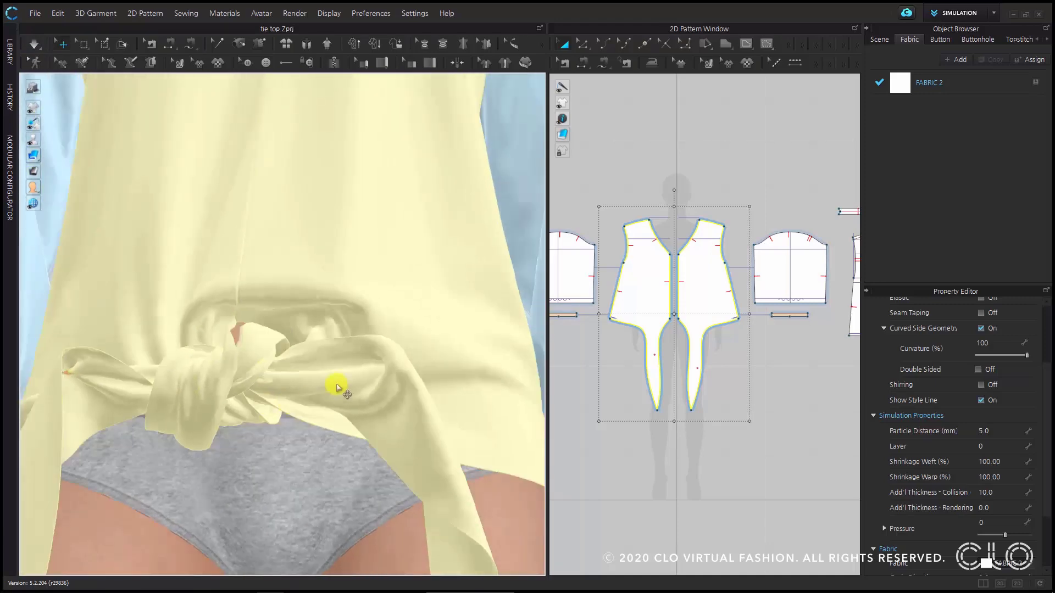
pyautogui.moveTo(256, 367); pyautogui.dragTo(207, 405, button='right')
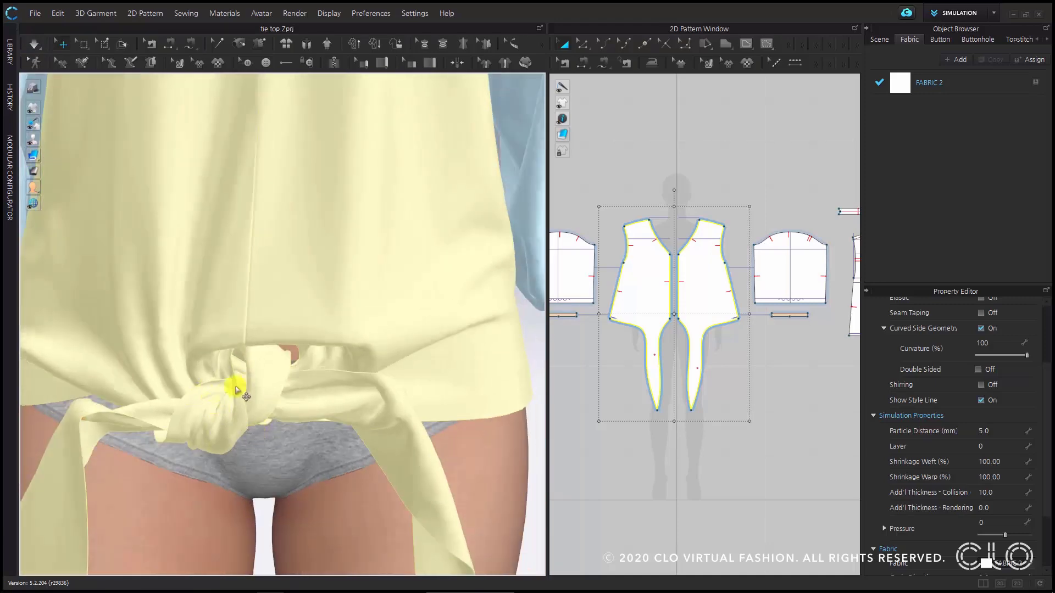
pyautogui.scroll(2, 278, 390)
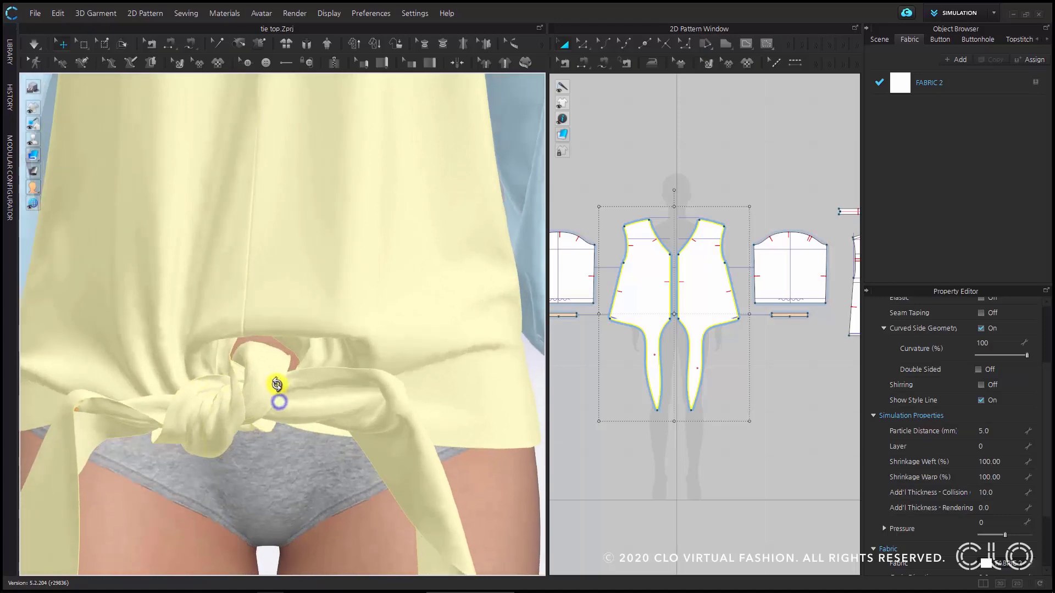
# Step: Pin both ties close to the knot and delete the older pins farther out on each tie
pyautogui.press('w')
pyautogui.click(305, 409)
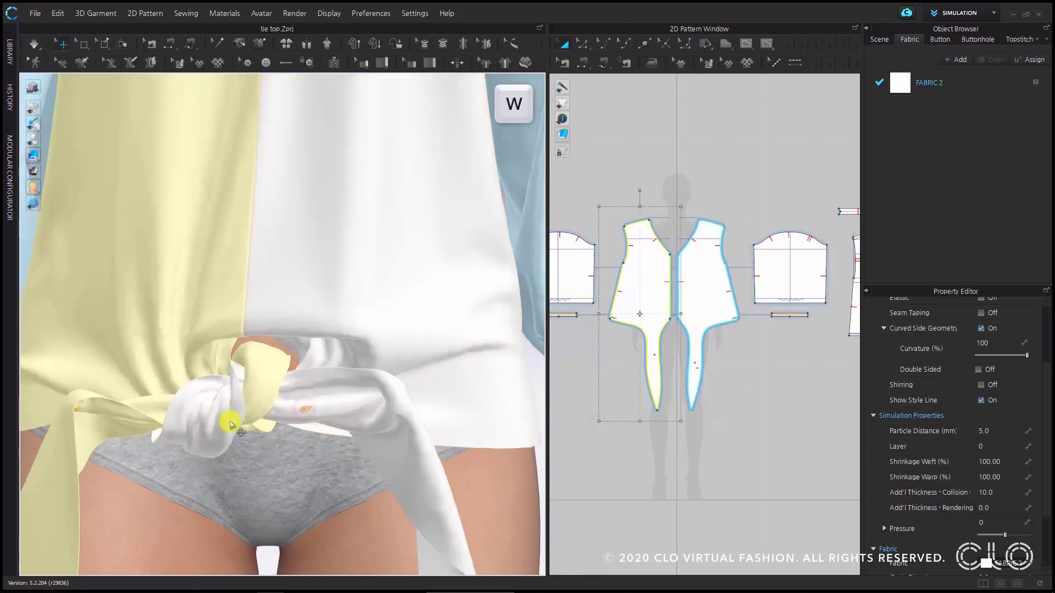
pyautogui.click(152, 406)
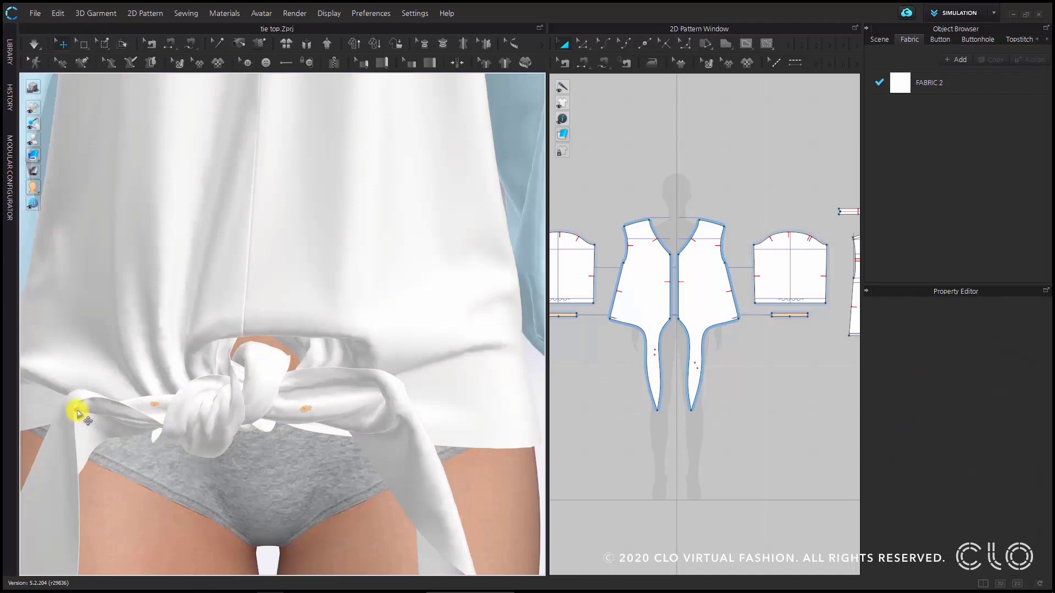
pyautogui.moveTo(86, 411); pyautogui.dragTo(199, 405, button='right')
pyautogui.press('w')
pyautogui.click(199, 405)
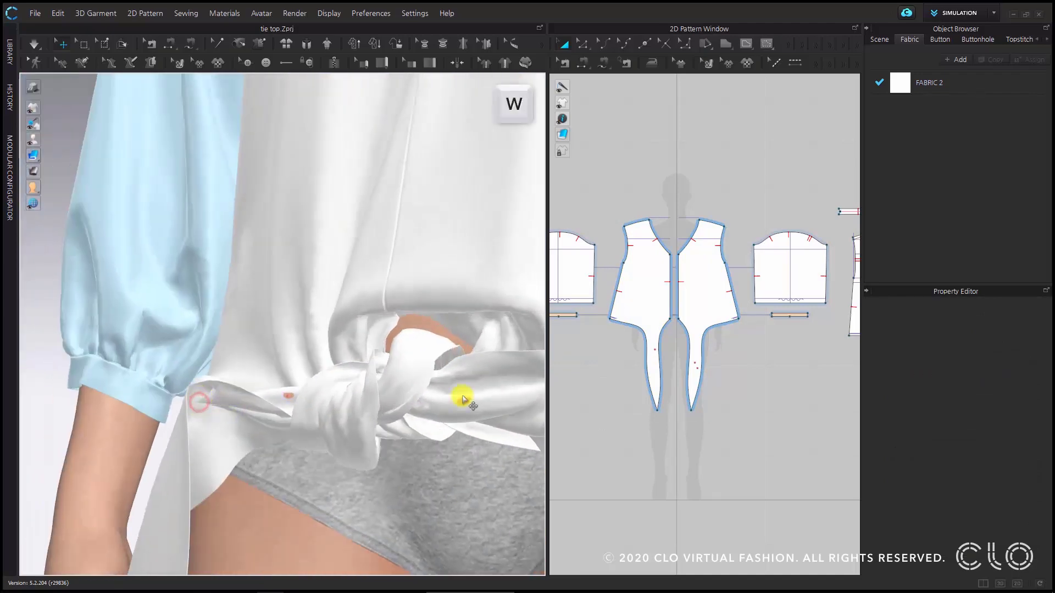
pyautogui.moveTo(463, 400); pyautogui.dragTo(293, 276, button='right')
pyautogui.click(285, 551)
pyautogui.scroll(-3, 330, 380)
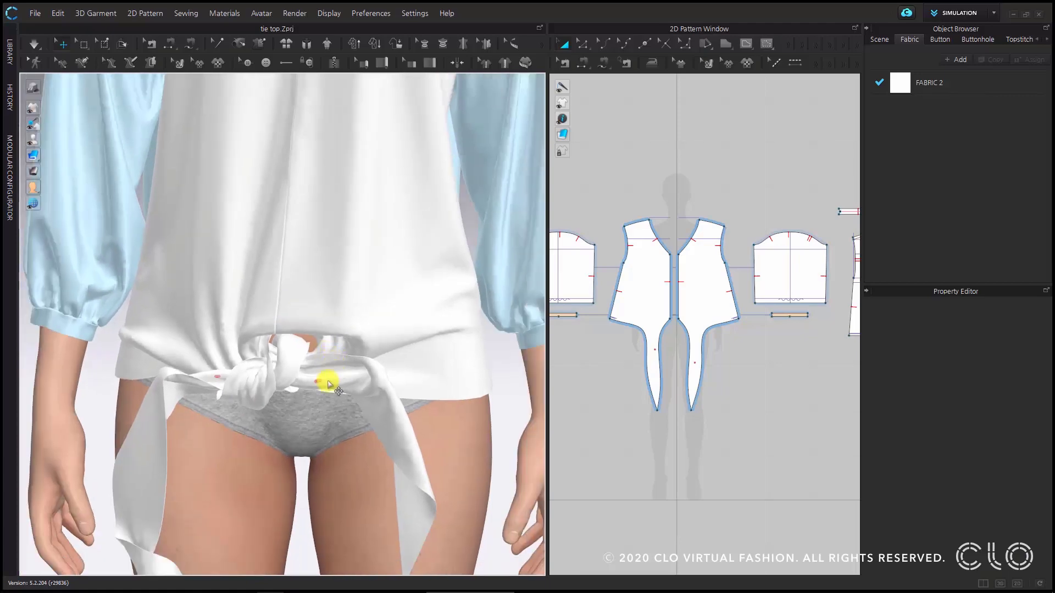
# Step: Examine the knot, its new pins and the opening above it up close and from several angles
pyautogui.moveTo(328, 383); pyautogui.dragTo(317, 308, button='right')
pyautogui.scroll(5, 296, 397)
pyautogui.moveTo(303, 488); pyautogui.dragTo(405, 405, button='right')
pyautogui.moveTo(354, 317); pyautogui.dragTo(377, 511, button='middle')
pyautogui.scroll(-3, 365, 464)
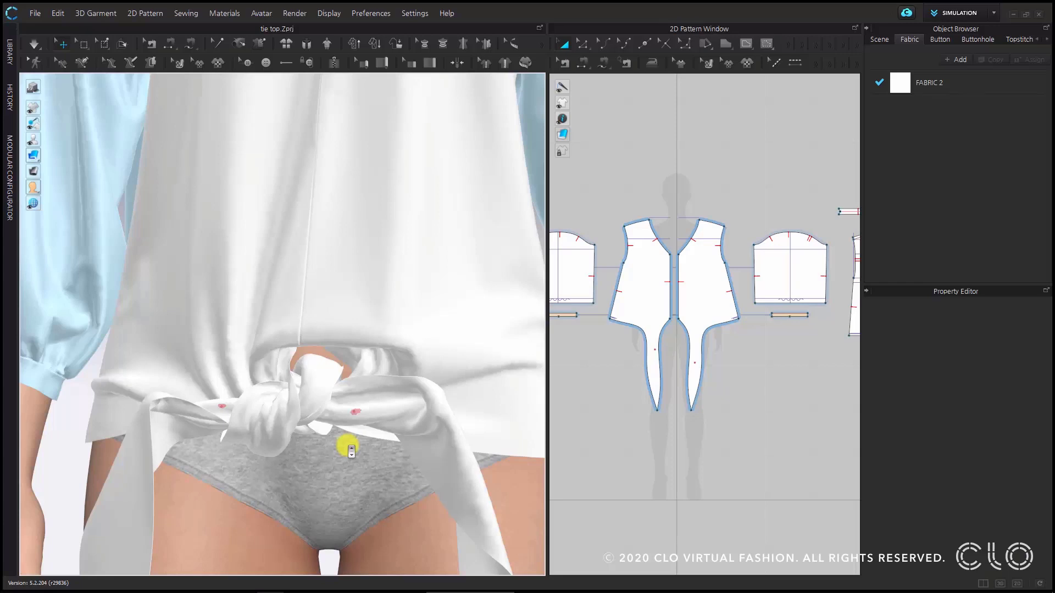
pyautogui.scroll(3, 328, 418)
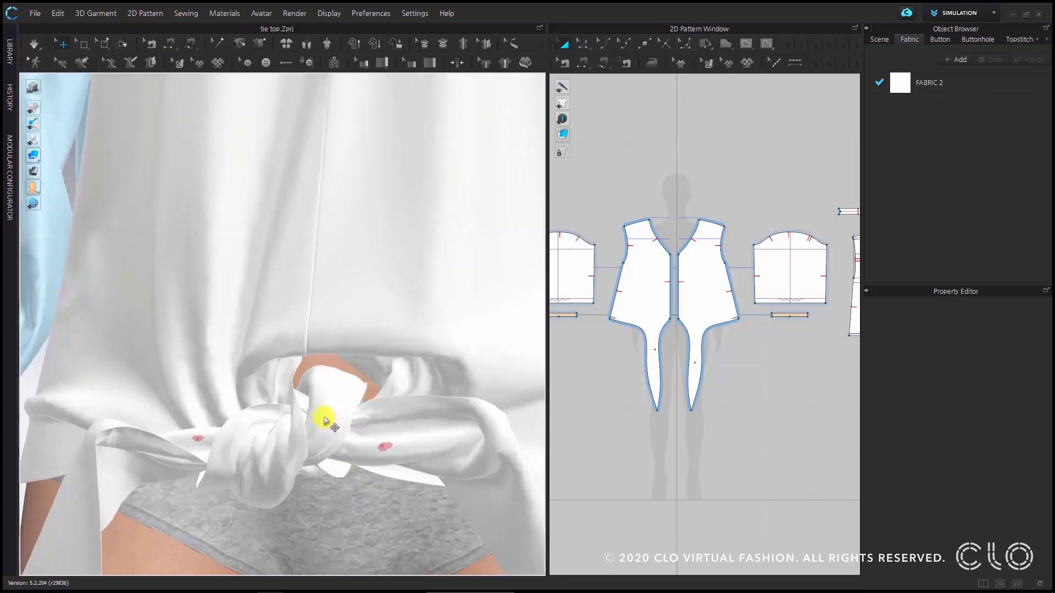
pyautogui.scroll(1, 325, 418)
pyautogui.moveTo(325, 426); pyautogui.dragTo(373, 432, button='right')
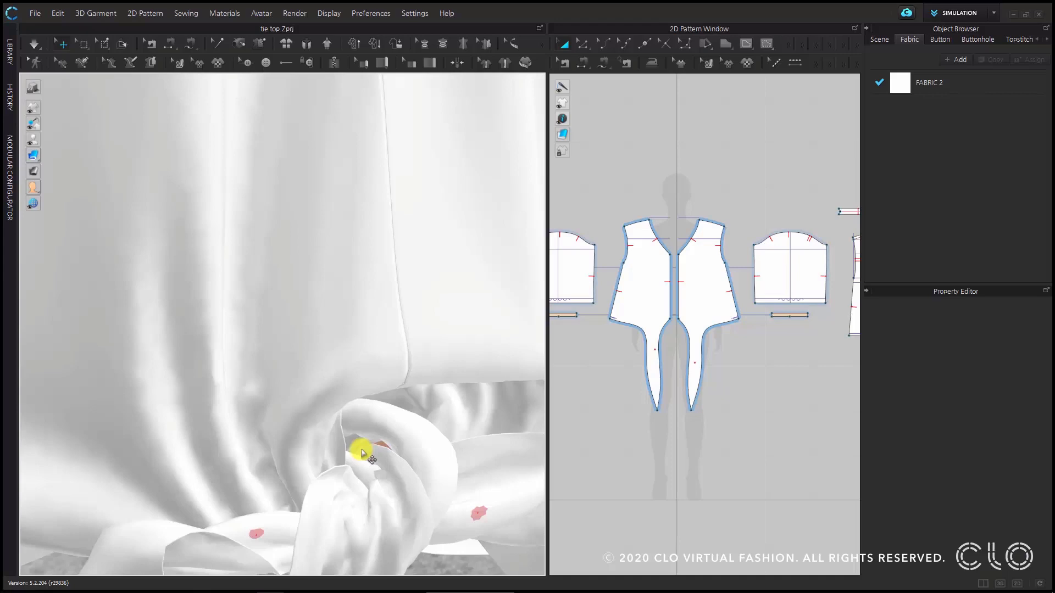
pyautogui.scroll(-3, 361, 424)
pyautogui.moveTo(384, 384); pyautogui.dragTo(354, 391, button='right')
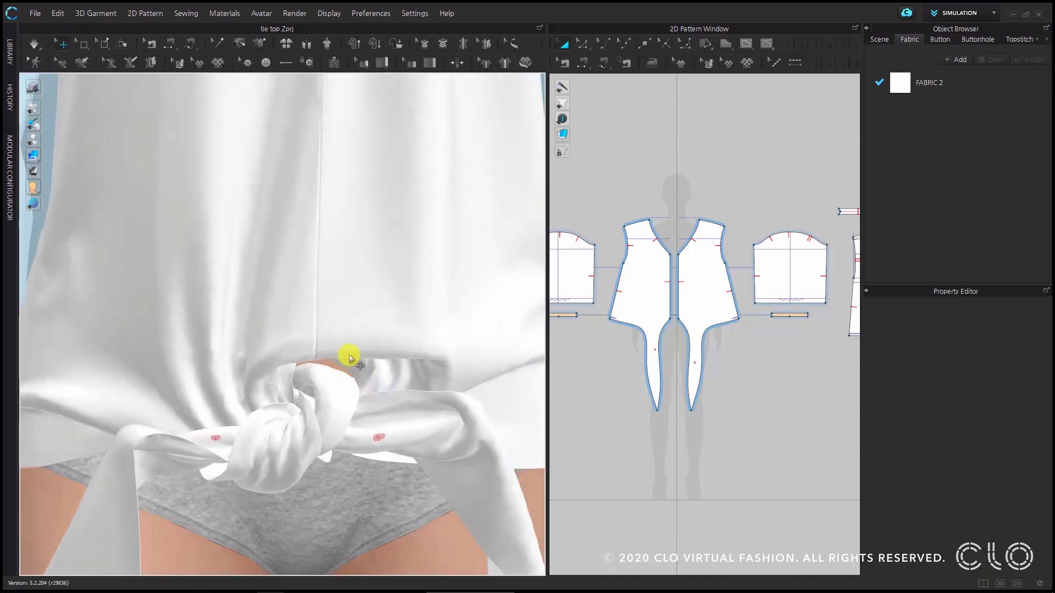
pyautogui.moveTo(350, 358); pyautogui.dragTo(337, 399, button='middle')
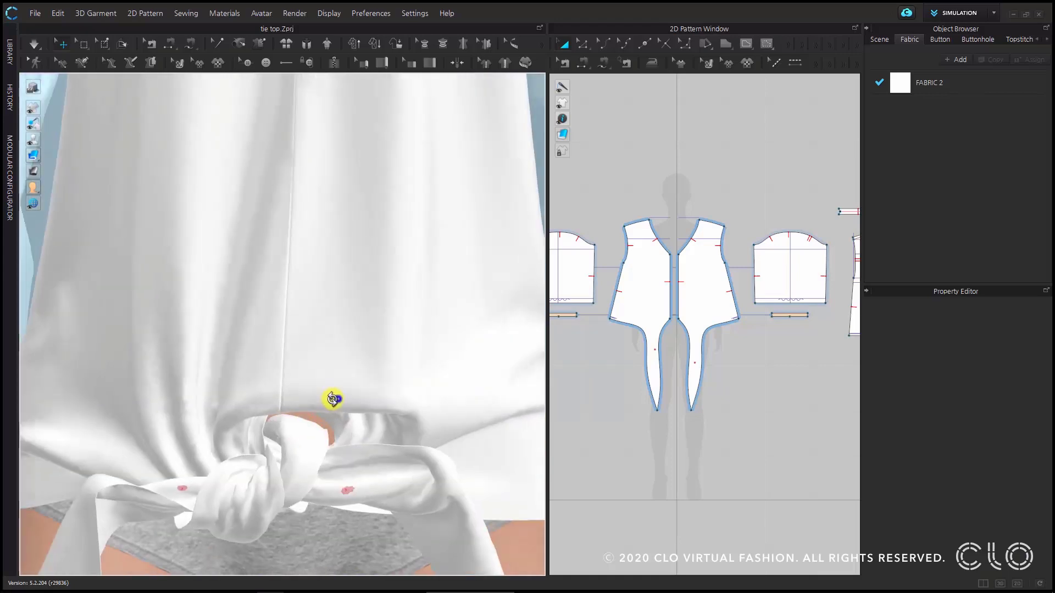
# Step: Lower the additional collision thickness of both front patterns to 9.0 and 8.0 in turn, simulating after each change
pyautogui.click(353, 337)
pyautogui.keyDown('shift'); pyautogui.click(237, 345); pyautogui.keyUp('shift')
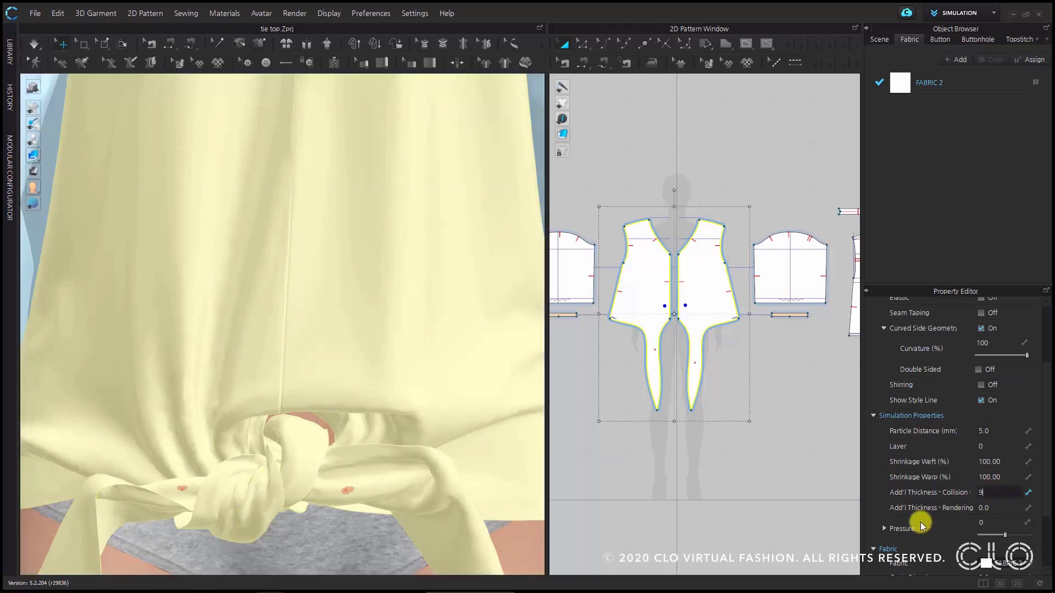
pyautogui.press('Return')
pyautogui.press('space')
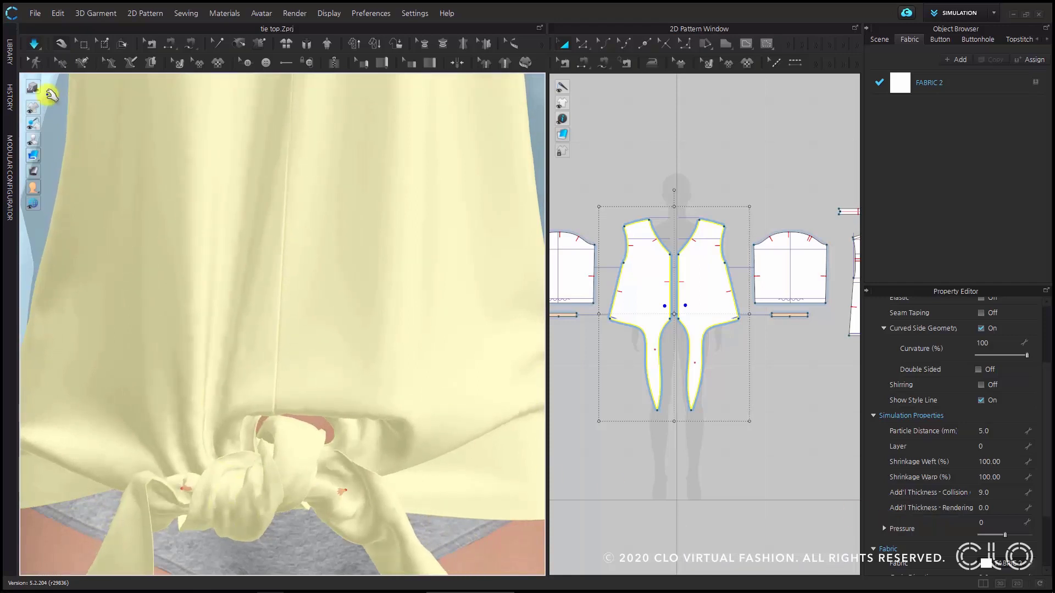
pyautogui.click(34, 43)
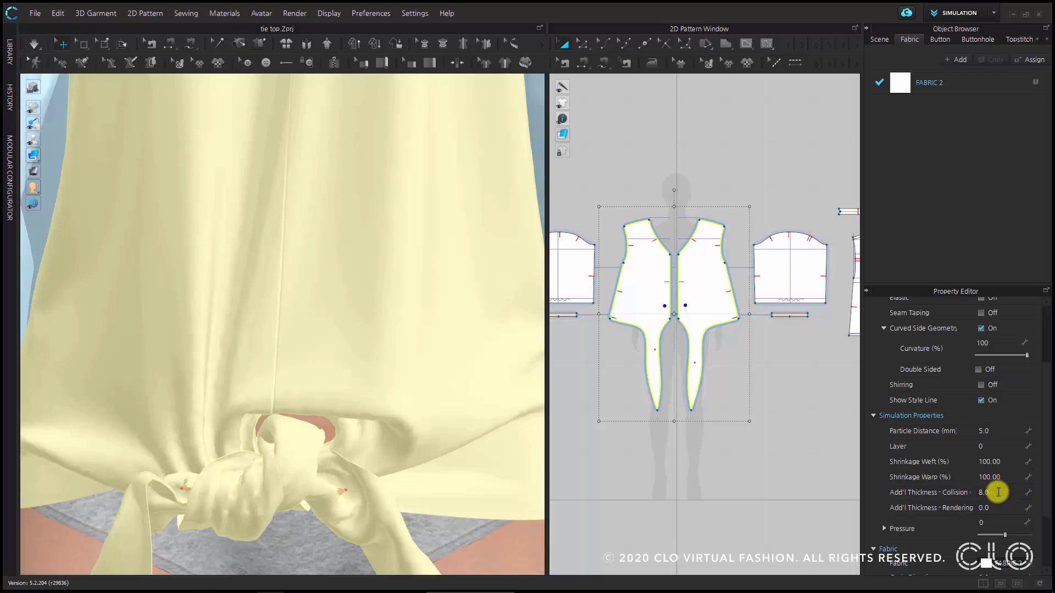
pyautogui.click(37, 43)
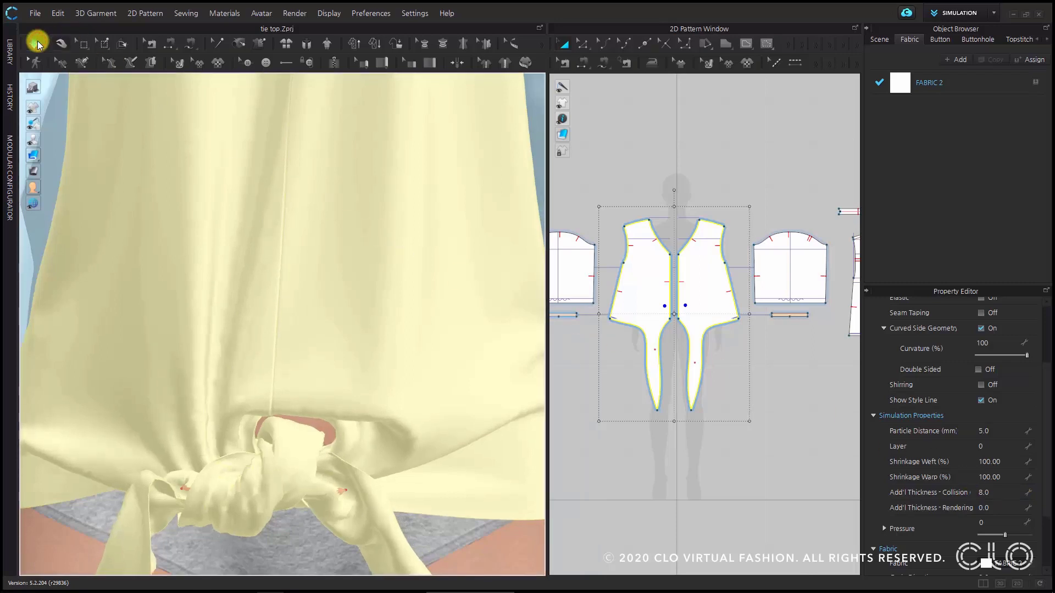
pyautogui.moveTo(297, 466); pyautogui.dragTo(306, 429, button='right')
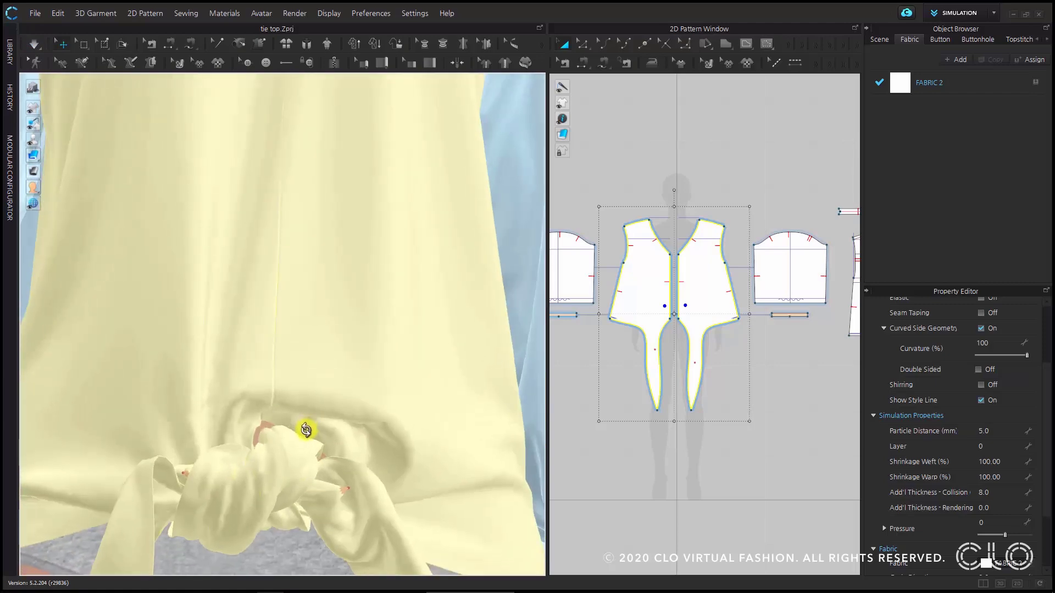
# Step: Set the additional collision thickness of both front patterns to 7.0 and simulate until the knot settles
pyautogui.click(1018, 494)
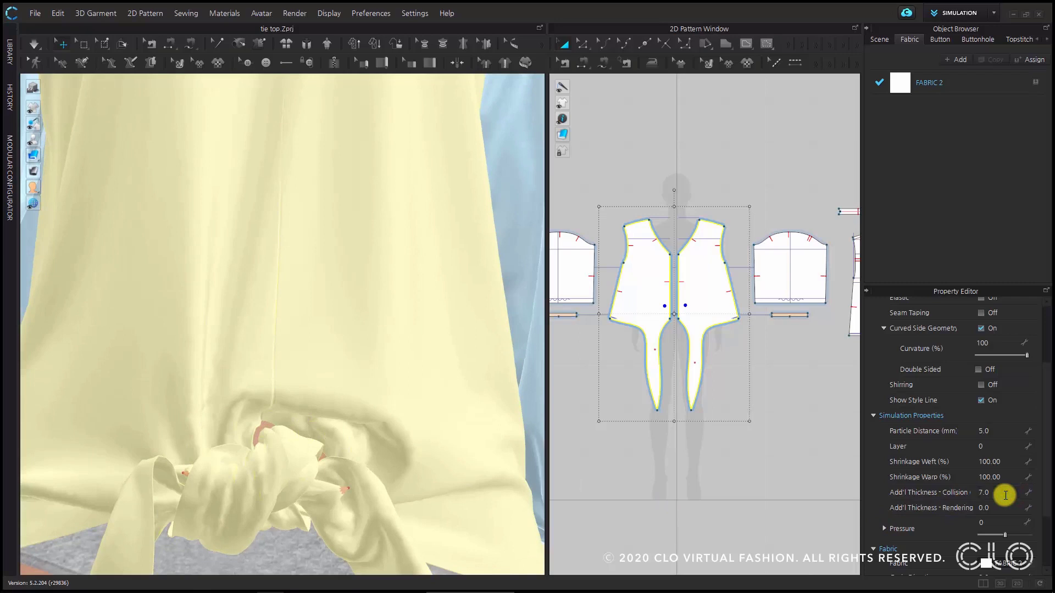
pyautogui.click(34, 44)
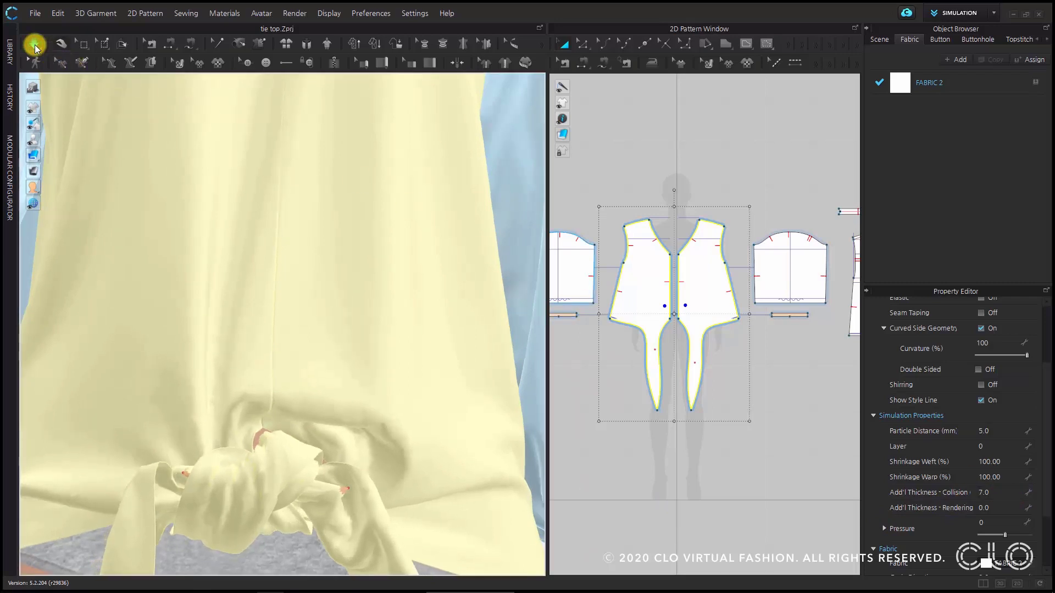
pyautogui.click(34, 44)
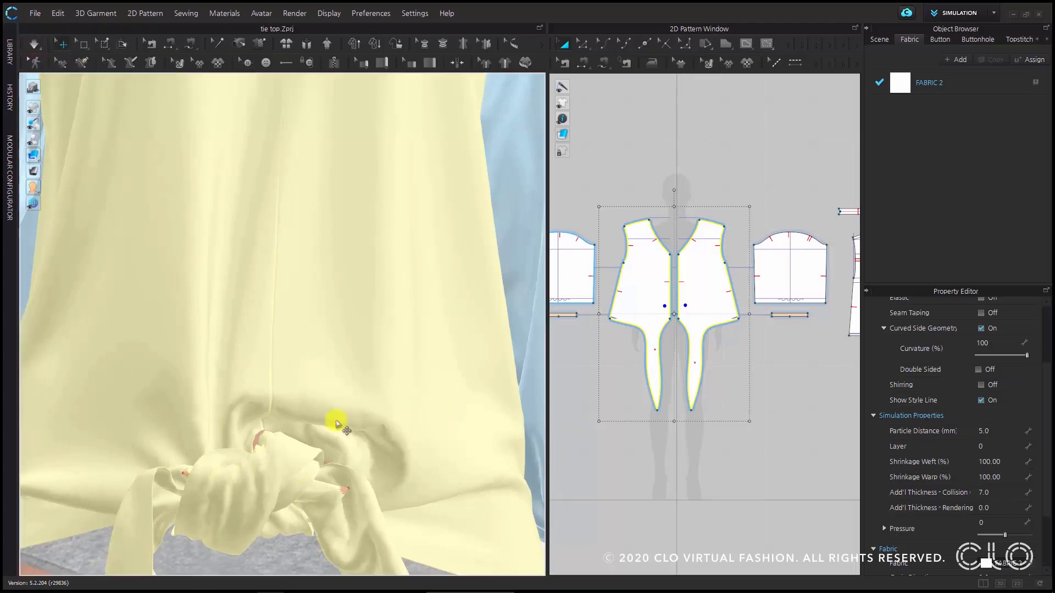
pyautogui.moveTo(337, 424); pyautogui.dragTo(358, 417, button='right')
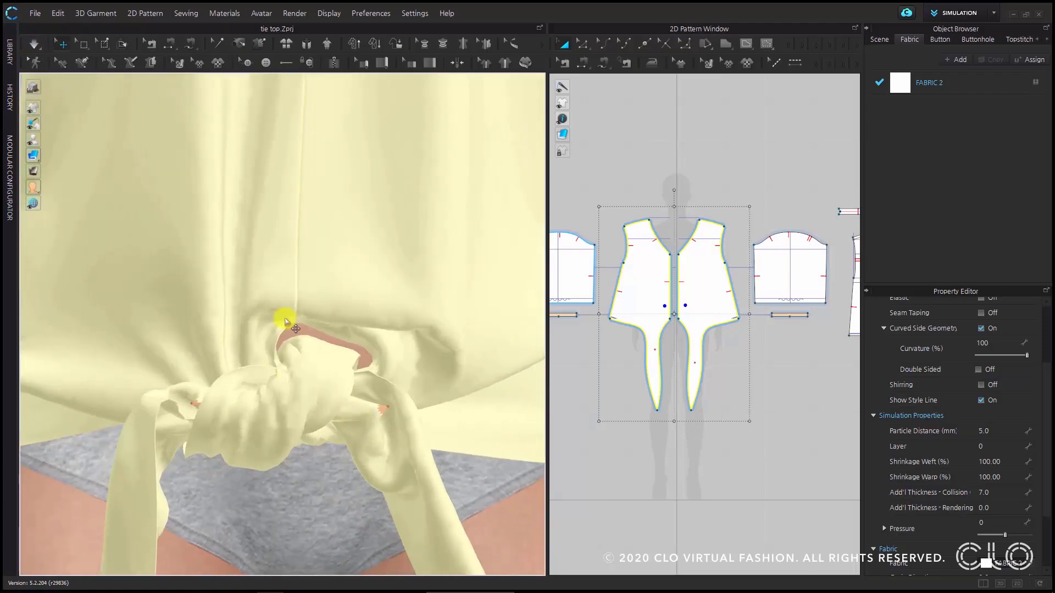
pyautogui.scroll(-5, 304, 384)
pyautogui.scroll(5, 306, 395)
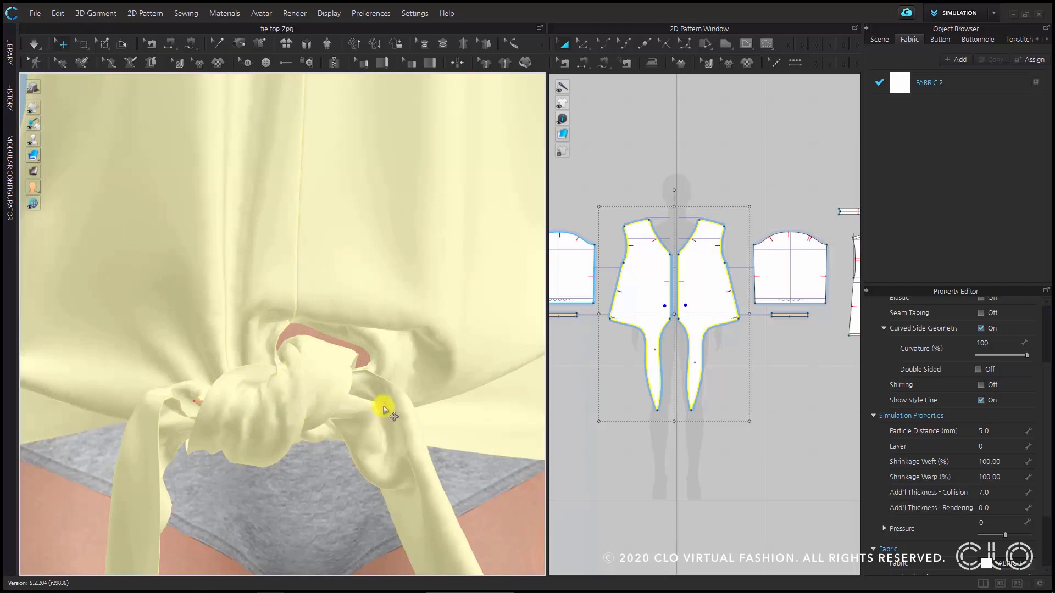
# Step: Run the simulation, pull both ties outward from the knot and stop the simulation
pyautogui.moveTo(383, 409); pyautogui.dragTo(358, 383)
pyautogui.press('space')
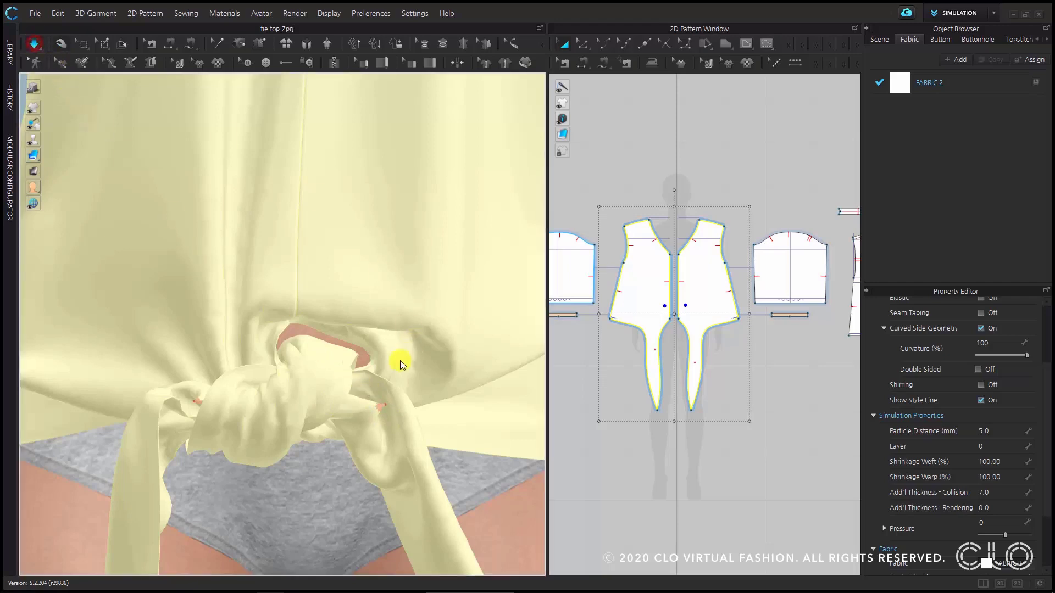
pyautogui.moveTo(386, 404); pyautogui.dragTo(447, 372)
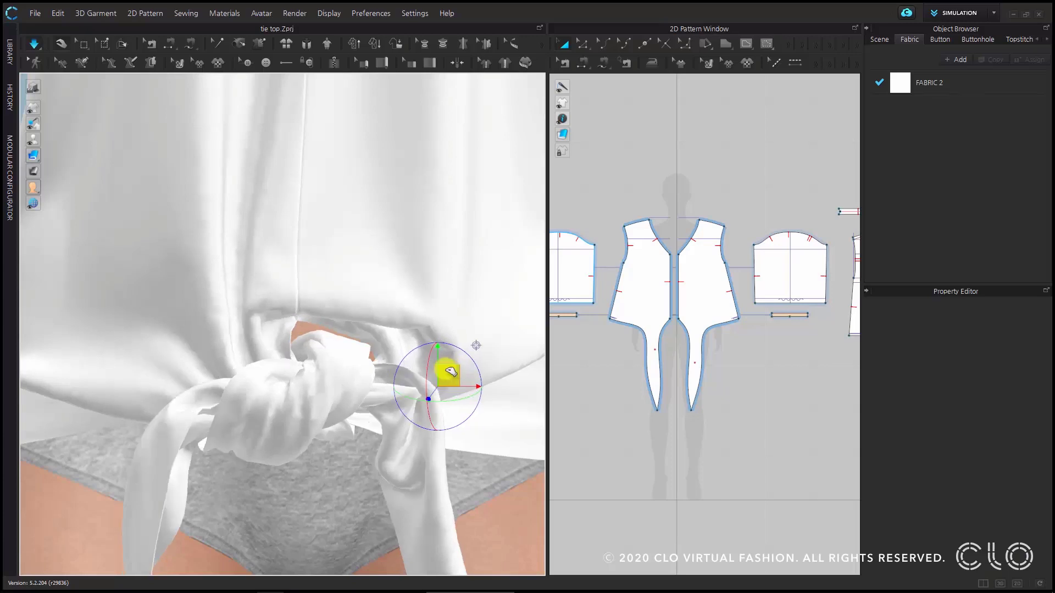
pyautogui.click(208, 397)
pyautogui.moveTo(205, 397); pyautogui.dragTo(101, 388)
pyautogui.press('space')
# Step: Select the pin on the avatar's right tie and pull it outward in simulation to tighten the knot
pyautogui.moveTo(245, 404); pyautogui.dragTo(379, 431, button='right')
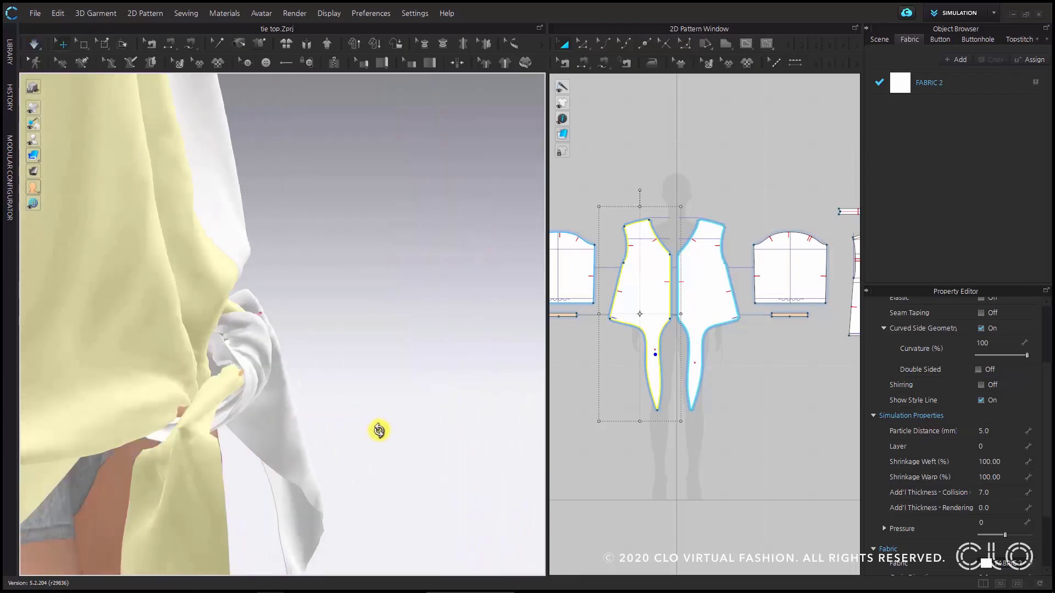
pyautogui.click(243, 373)
pyautogui.moveTo(322, 408); pyautogui.dragTo(228, 402, button='right')
pyautogui.click(34, 43)
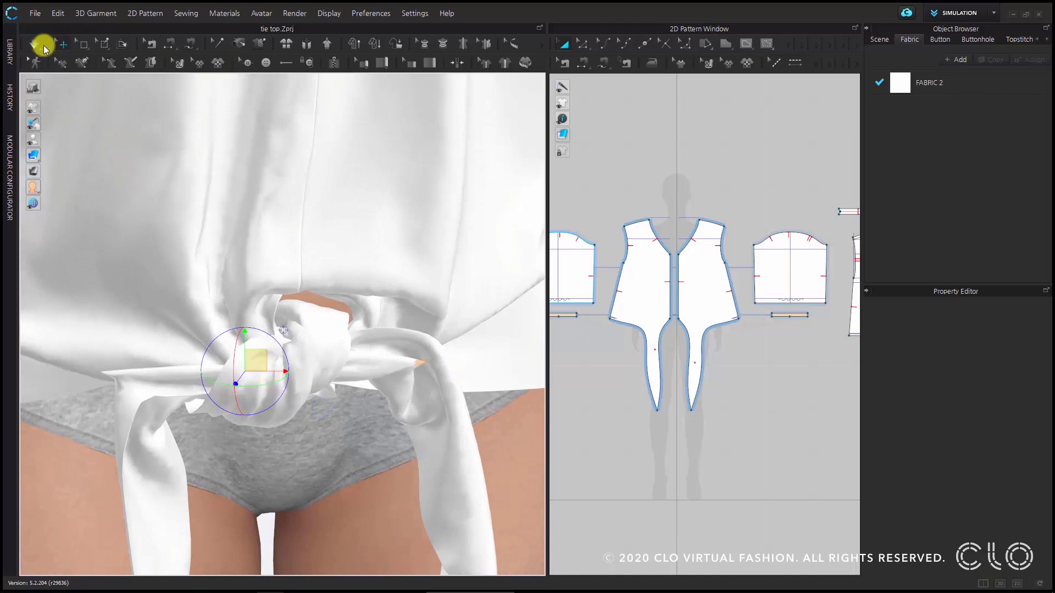
pyautogui.moveTo(254, 361); pyautogui.dragTo(175, 344)
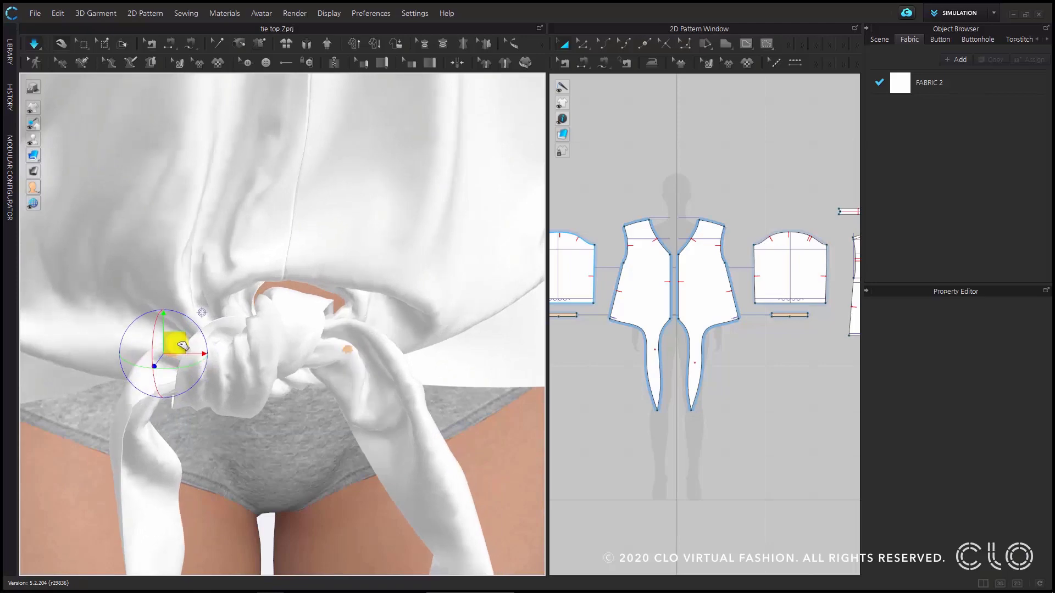
# Step: Tighten the knot further by pulling the pins on the avatar's right and left ties outward in turn
pyautogui.moveTo(405, 400); pyautogui.dragTo(388, 330)
pyautogui.click(344, 348)
pyautogui.moveTo(244, 359); pyautogui.dragTo(275, 369, button='right')
pyautogui.click(267, 382)
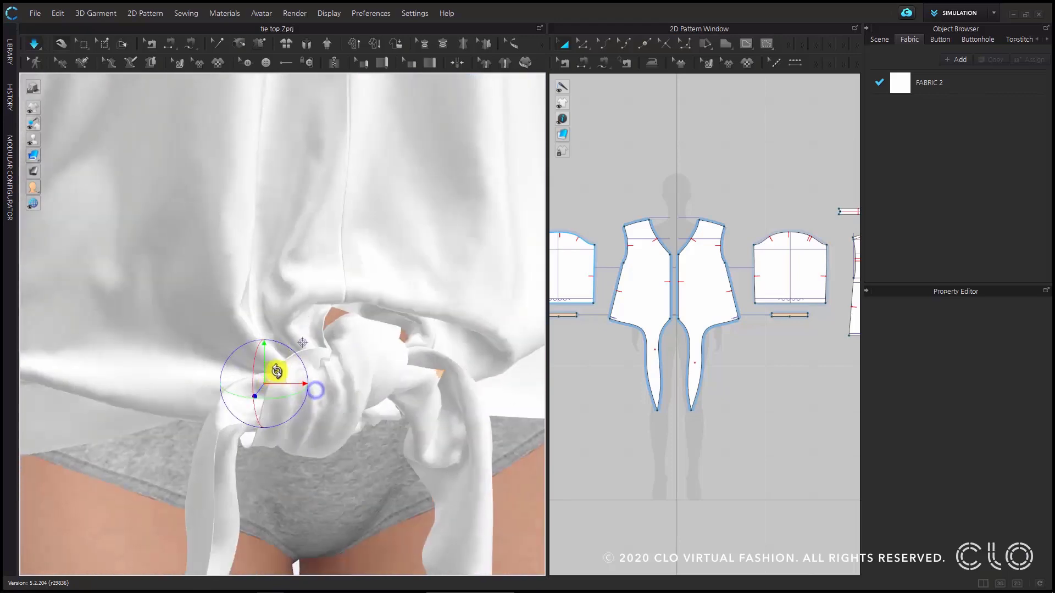
pyautogui.moveTo(218, 360); pyautogui.dragTo(154, 350)
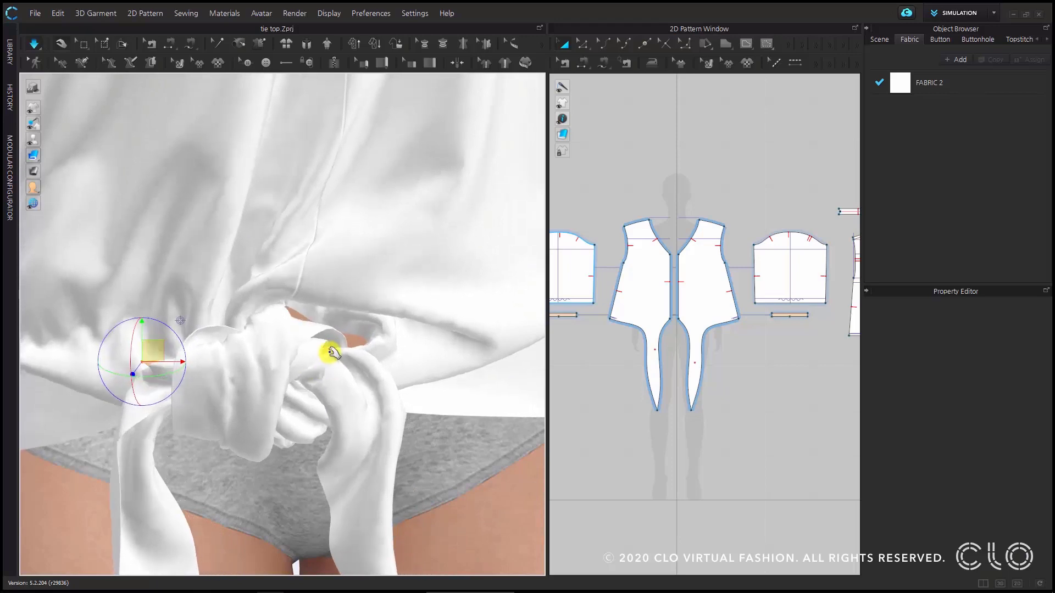
pyautogui.click(331, 353)
pyautogui.moveTo(339, 337); pyautogui.dragTo(413, 342)
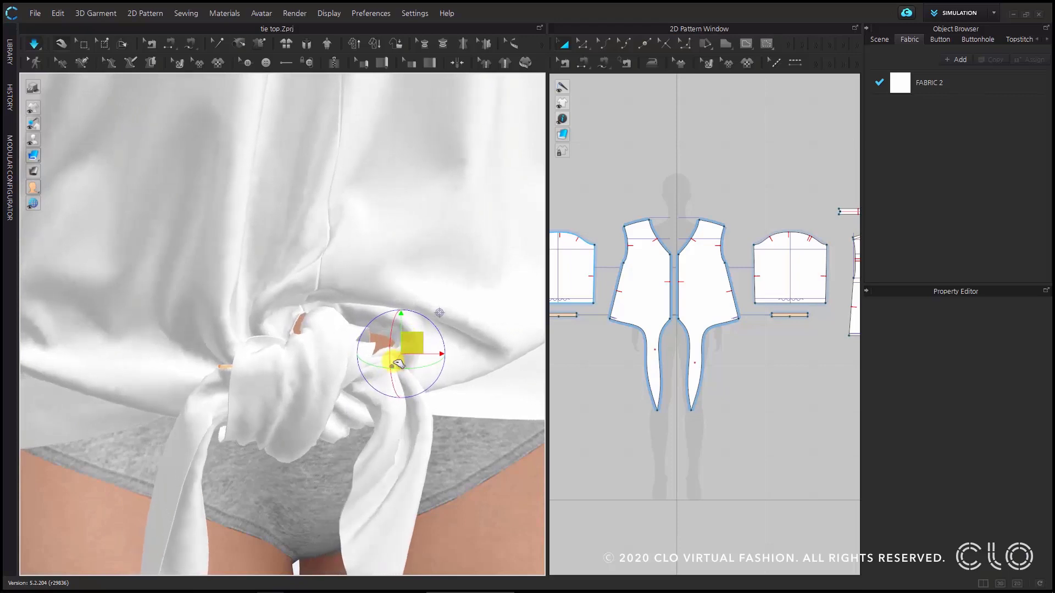
pyautogui.click(464, 448)
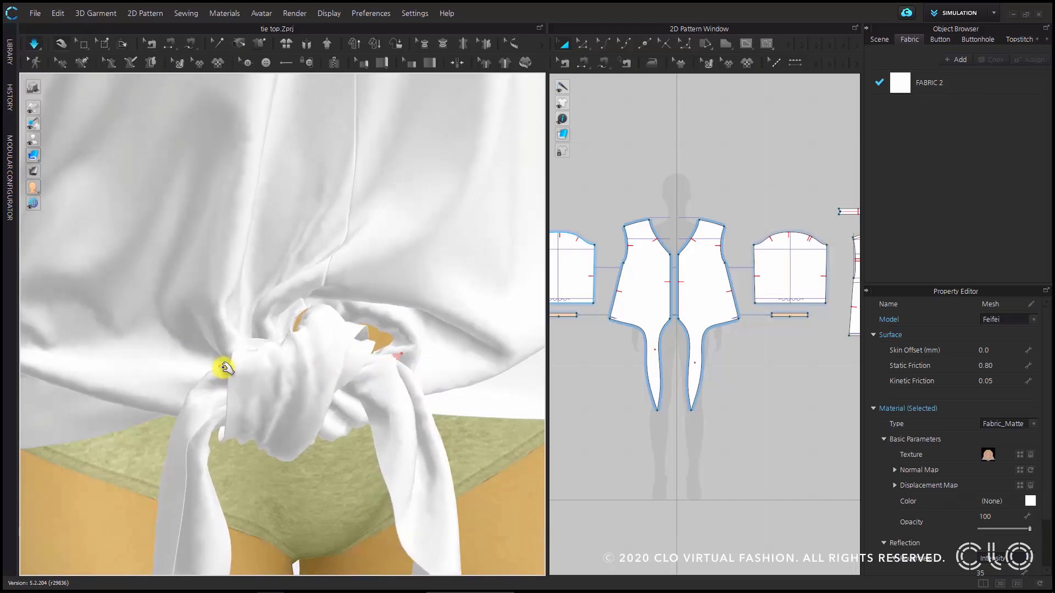
# Step: Stop the simulation and replace the existing pins with a new pin on each tie close to the knot
pyautogui.press('space')
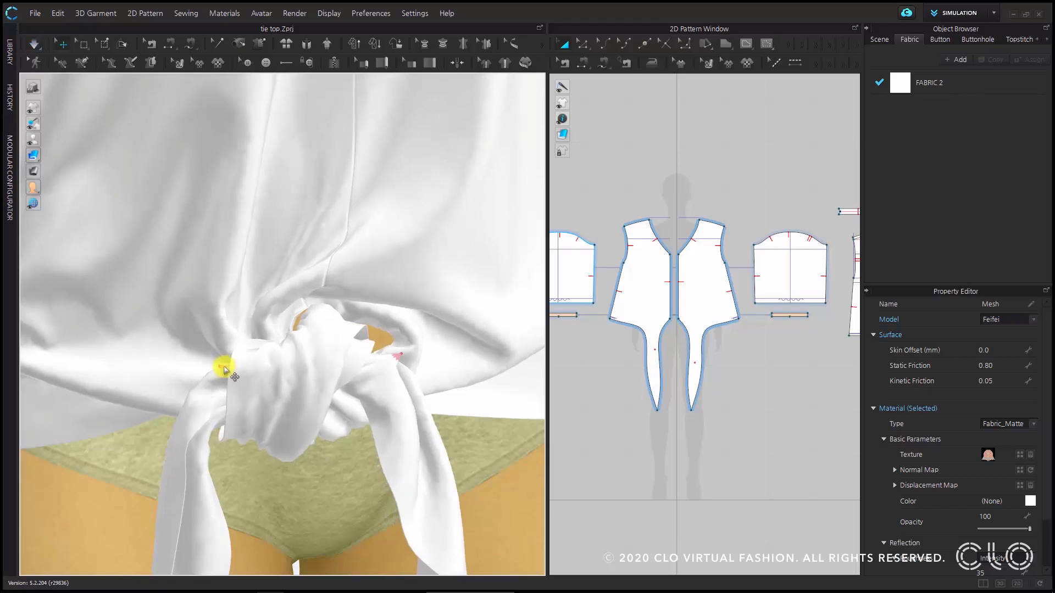
pyautogui.rightClick(223, 366)
pyautogui.click(250, 377)
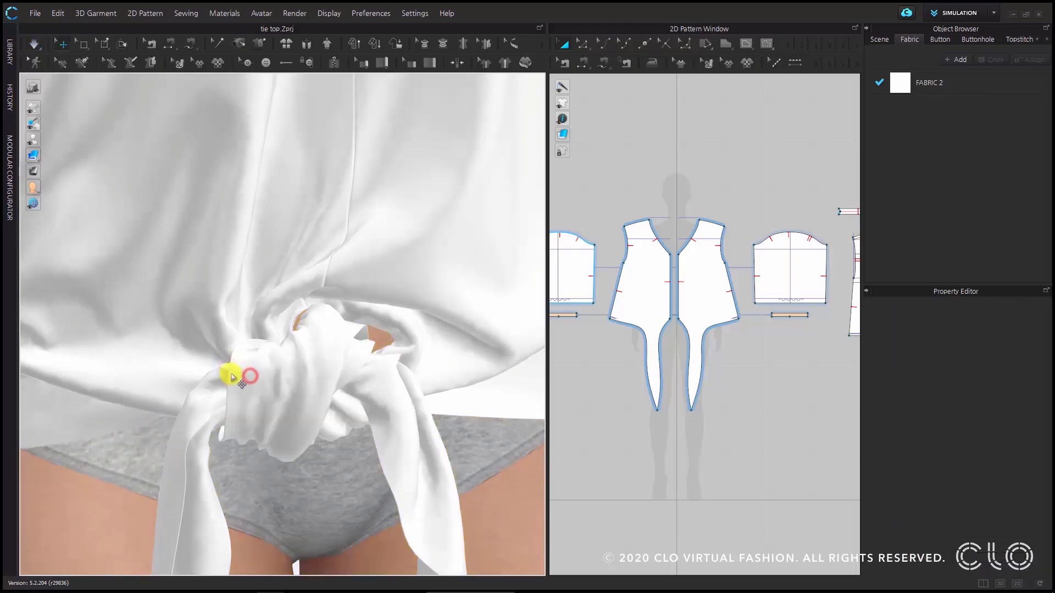
pyautogui.press('w')
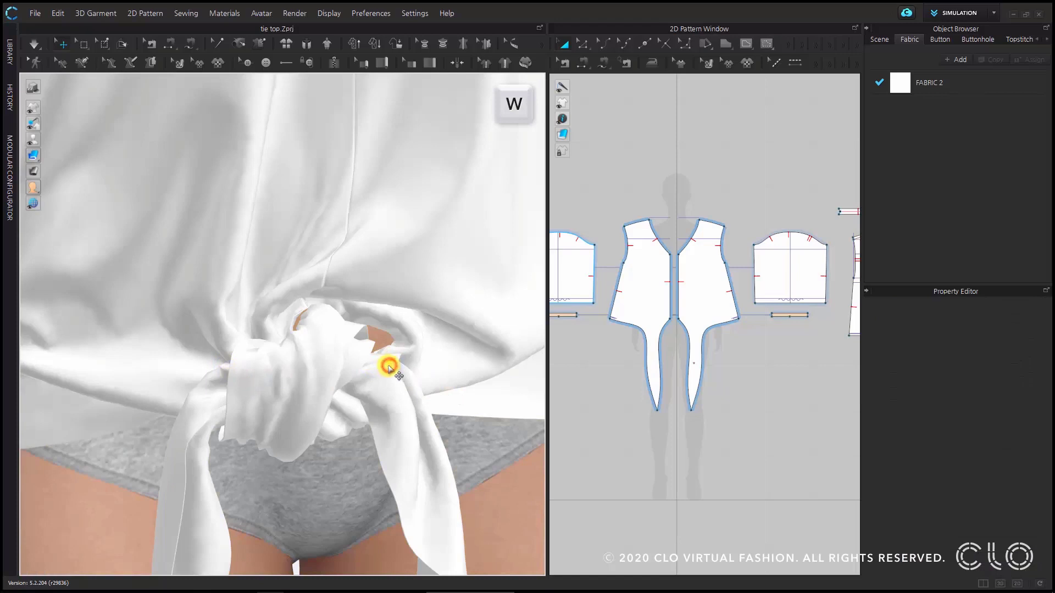
pyautogui.click(388, 367)
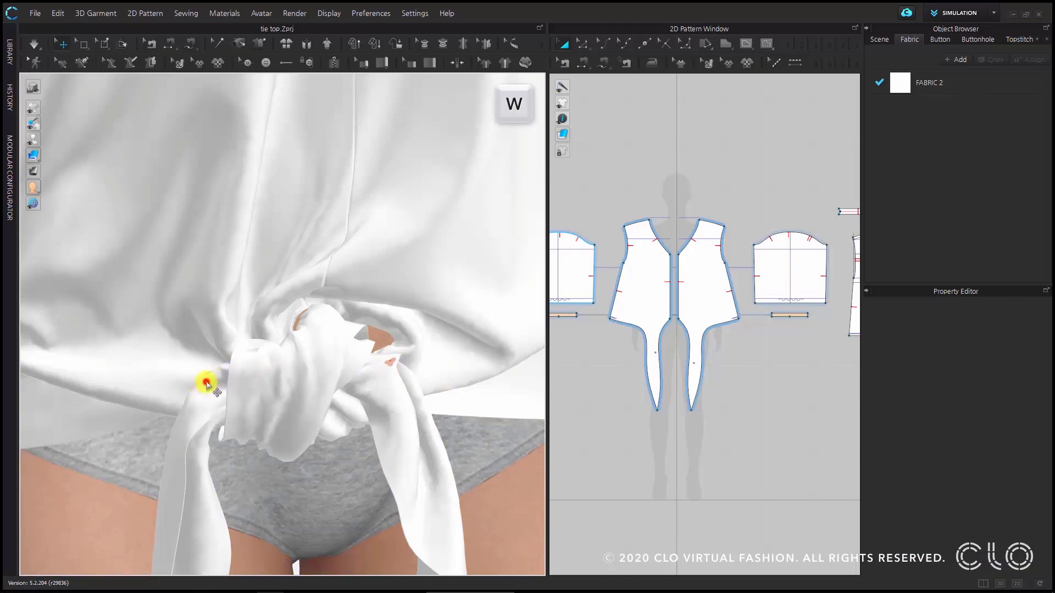
pyautogui.click(206, 382)
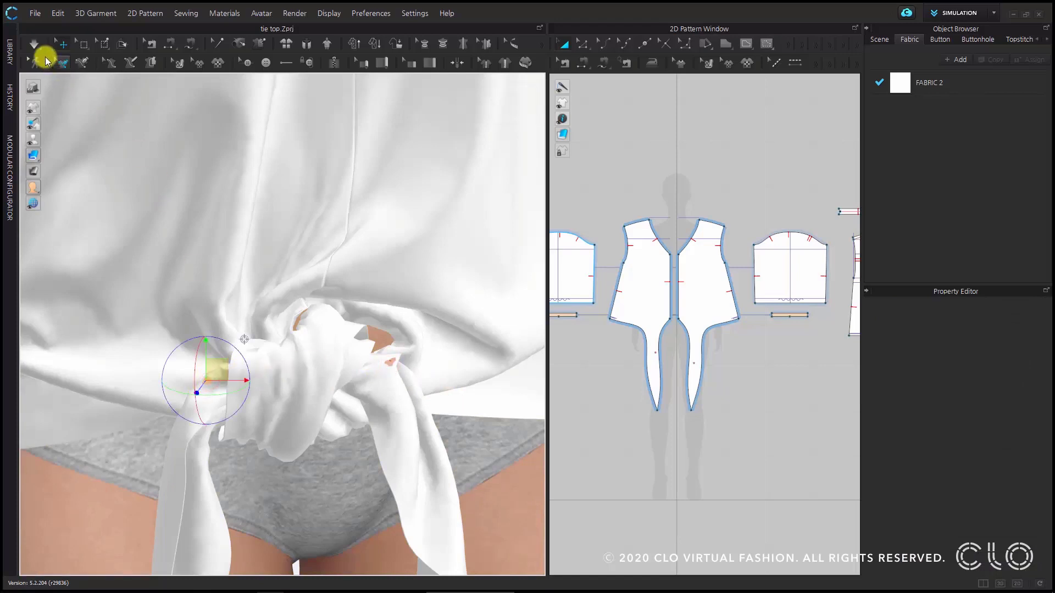
# Step: Run the simulation and pull the new pins on the avatar's right and left ties outward to tighten the knot
pyautogui.click(35, 45)
pyautogui.moveTo(216, 368); pyautogui.dragTo(99, 321)
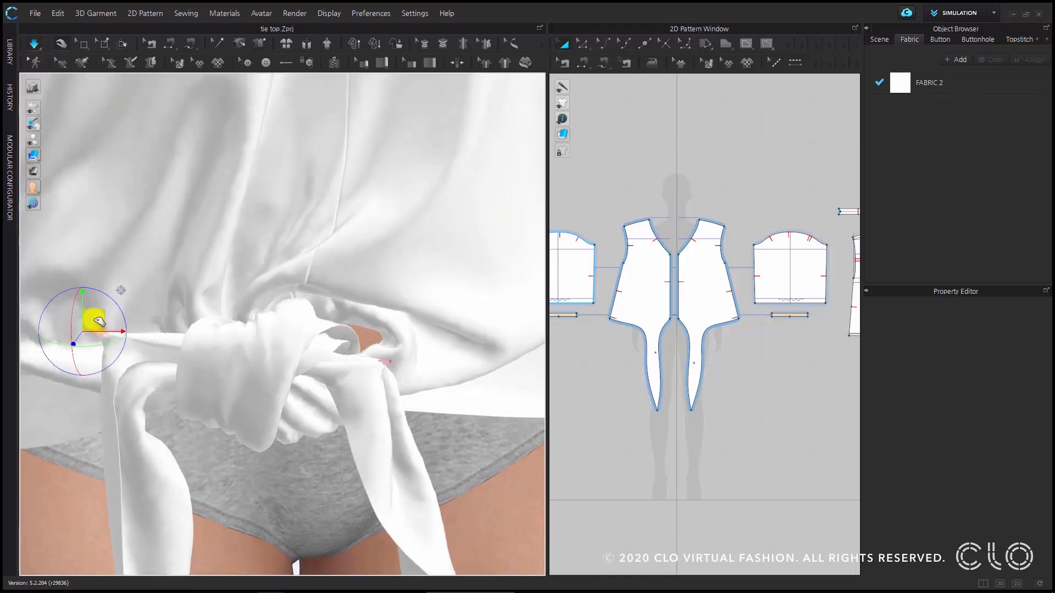
pyautogui.click(399, 348)
pyautogui.moveTo(401, 346); pyautogui.dragTo(511, 336)
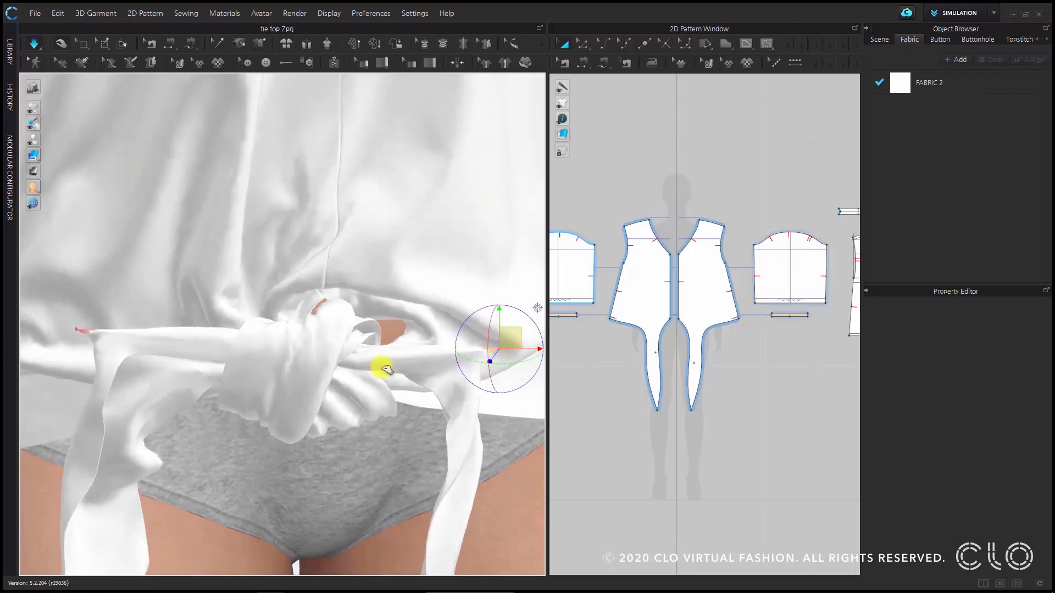
# Step: Reshape the knot in simulation by pulling its wrapped fabric upward and tugging the ties beside it
pyautogui.moveTo(364, 431)
pyautogui.mouseDown(button='right')
pyautogui.moveTo(370, 487)
pyautogui.moveTo(353, 426)
pyautogui.mouseUp(button='right')
pyautogui.moveTo(331, 345); pyautogui.dragTo(336, 377)
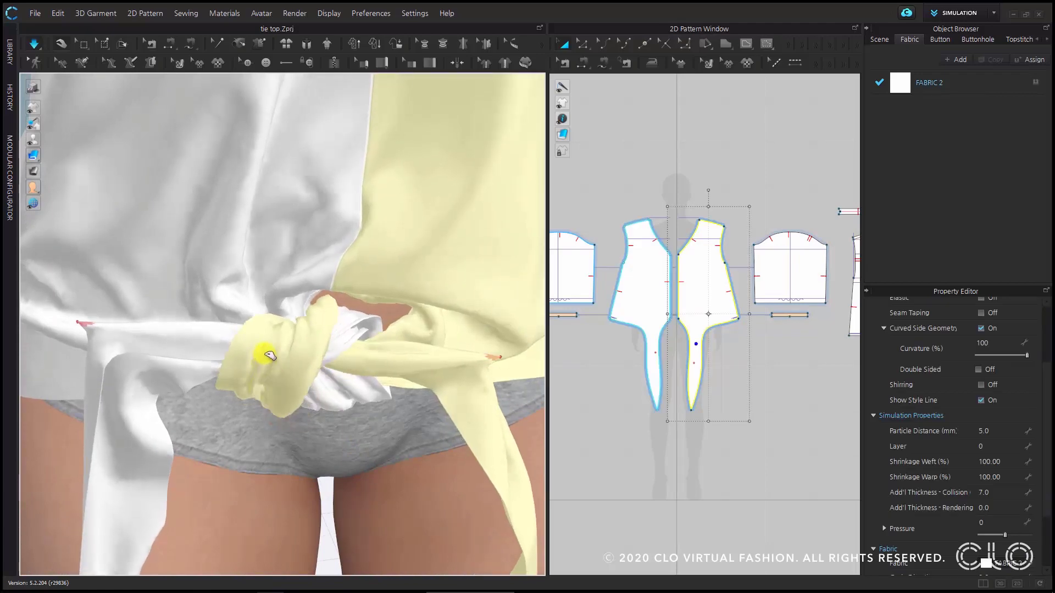
pyautogui.moveTo(270, 355); pyautogui.dragTo(289, 299)
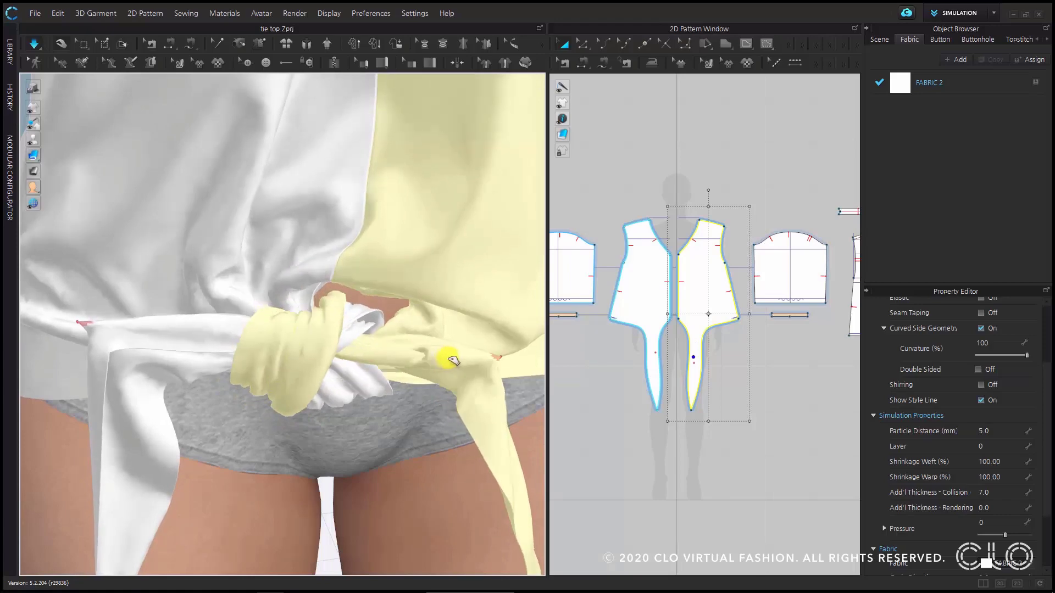
pyautogui.moveTo(448, 357); pyautogui.dragTo(453, 360)
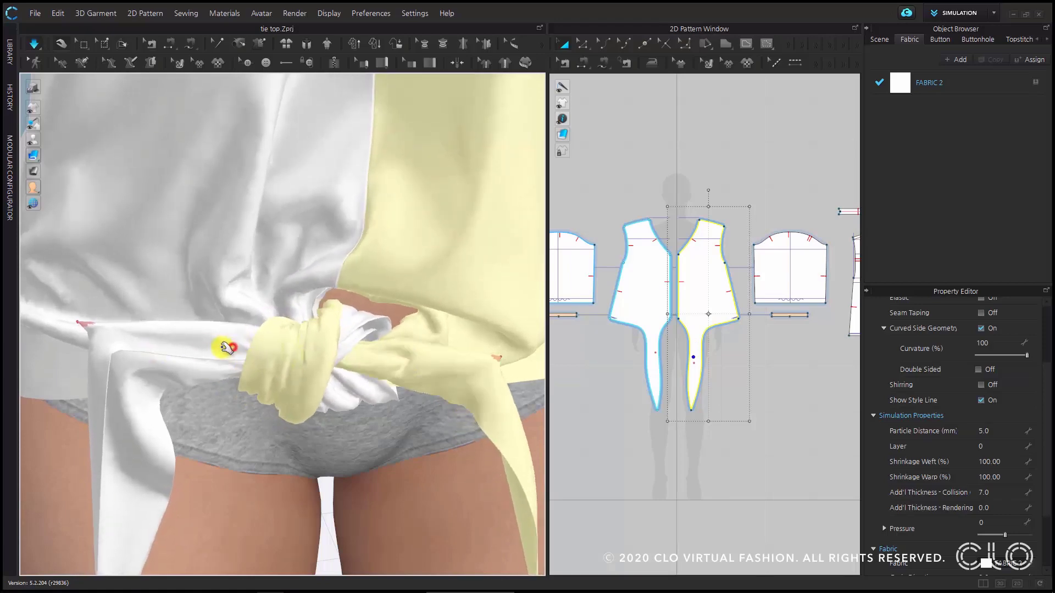
pyautogui.moveTo(223, 347); pyautogui.dragTo(140, 347)
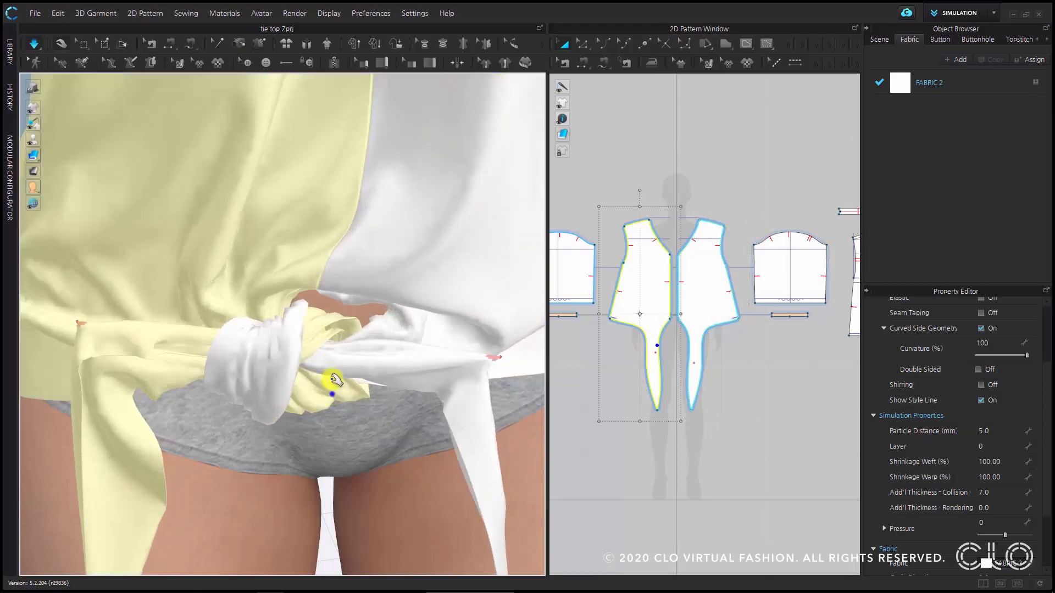
pyautogui.moveTo(335, 380)
pyautogui.mouseDown(button='right')
pyautogui.moveTo(332, 330)
pyautogui.moveTo(304, 365)
pyautogui.moveTo(287, 440)
pyautogui.moveTo(351, 380)
pyautogui.mouseUp(button='right')
# Step: Add a second pin near the knot on each tie and pull both new pins outward in simulation
pyautogui.press('w')
pyautogui.click(362, 369)
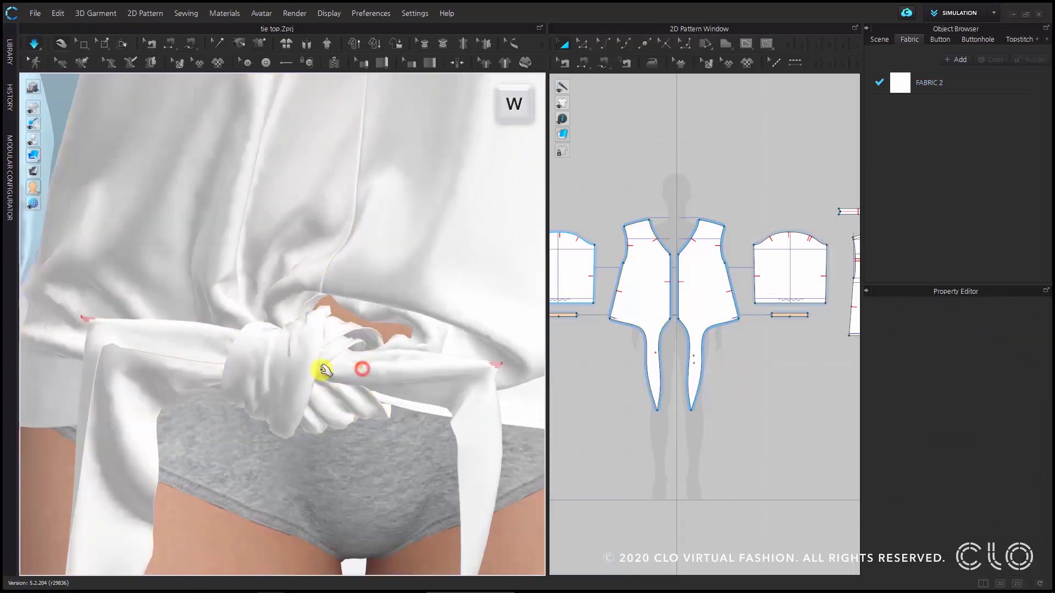
pyautogui.moveTo(324, 371); pyautogui.dragTo(174, 301)
pyautogui.click(226, 338)
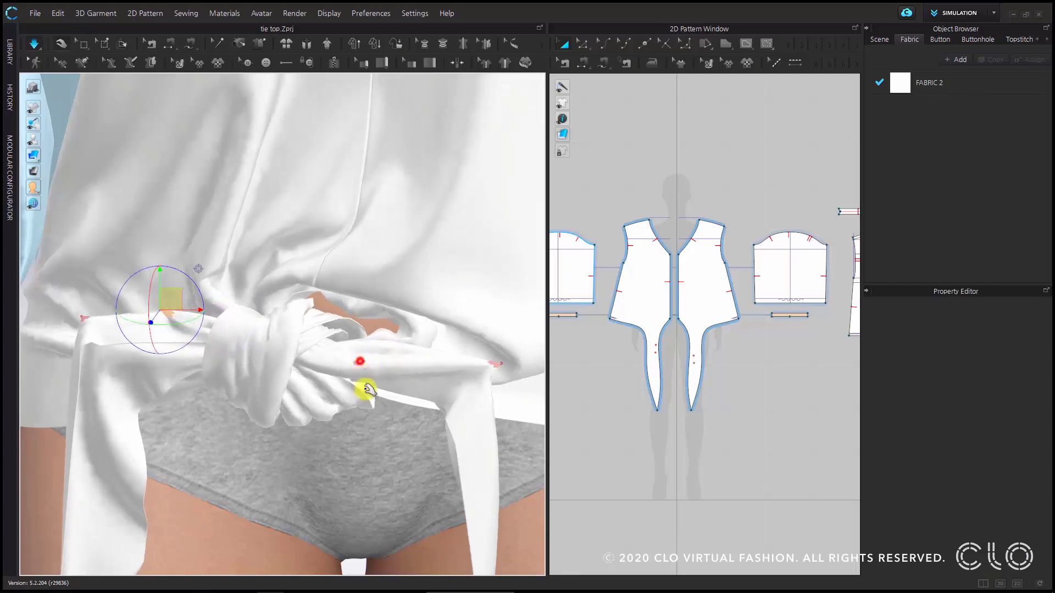
pyautogui.moveTo(360, 388); pyautogui.dragTo(361, 364, button='right')
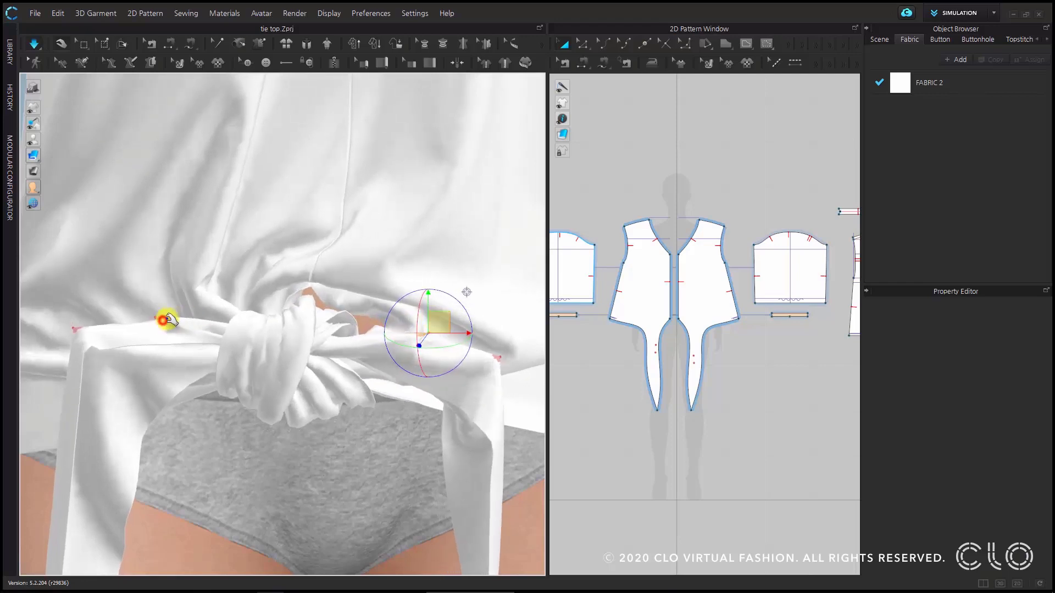
pyautogui.moveTo(175, 304); pyautogui.dragTo(118, 270)
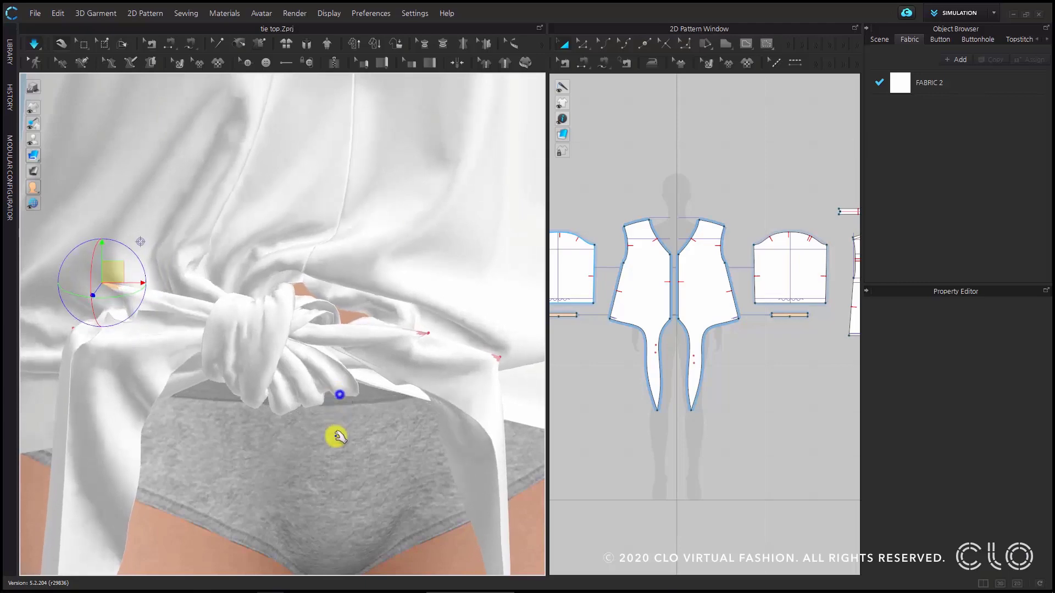
# Step: Stop the simulation, set the additional collision thickness of both front patterns to 6.0 and resimulate briefly
pyautogui.moveTo(337, 436)
pyautogui.mouseDown(button='right')
pyautogui.moveTo(334, 459)
pyautogui.moveTo(328, 448)
pyautogui.mouseUp(button='right')
pyautogui.moveTo(306, 377); pyautogui.dragTo(328, 365, button='right')
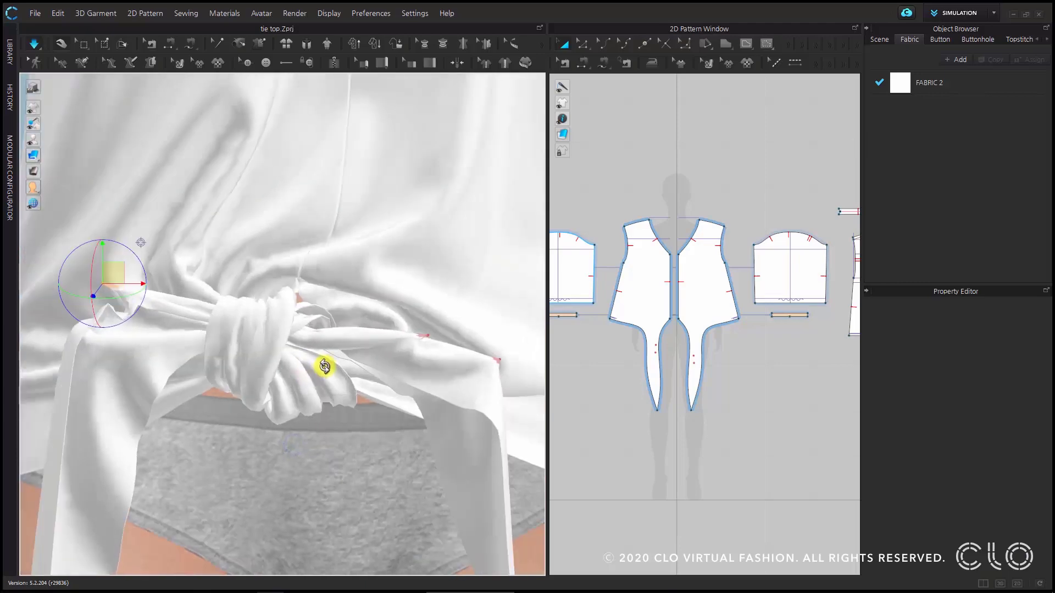
pyautogui.scroll(-3, 308, 402)
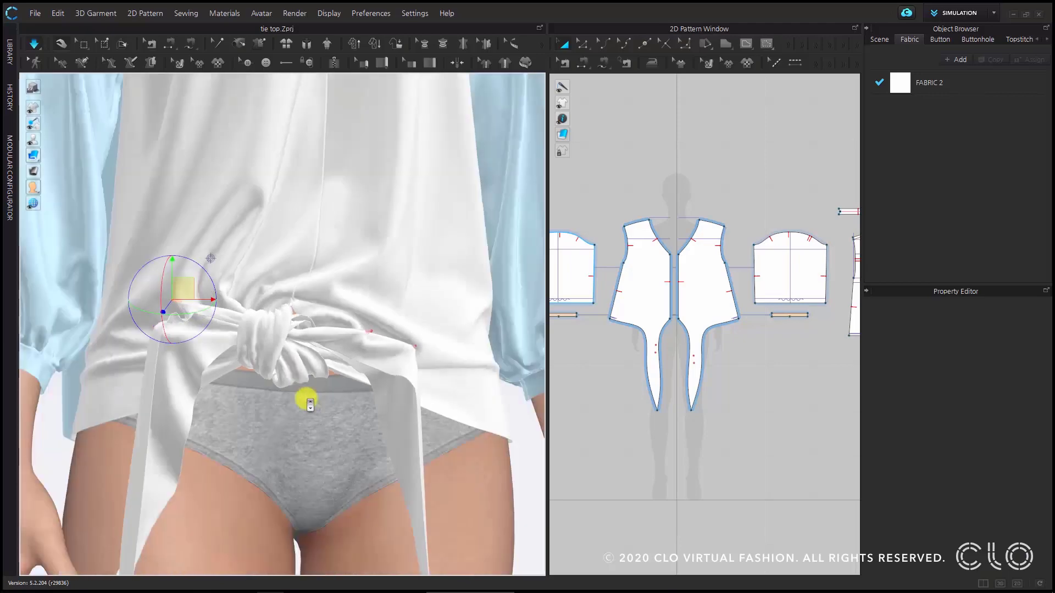
pyautogui.moveTo(306, 405); pyautogui.dragTo(307, 429, button='right')
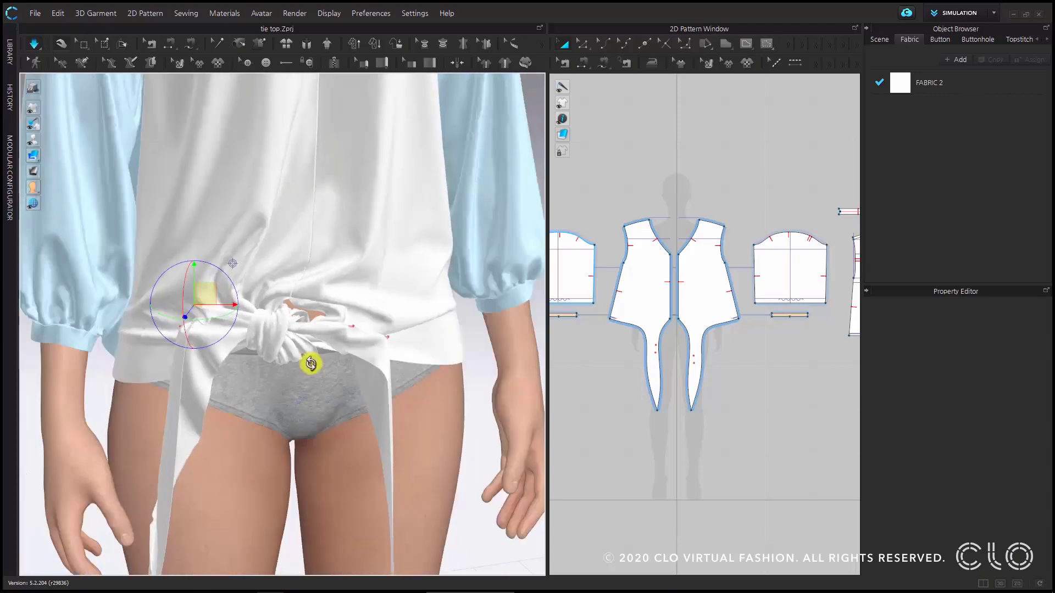
pyautogui.scroll(5, 304, 358)
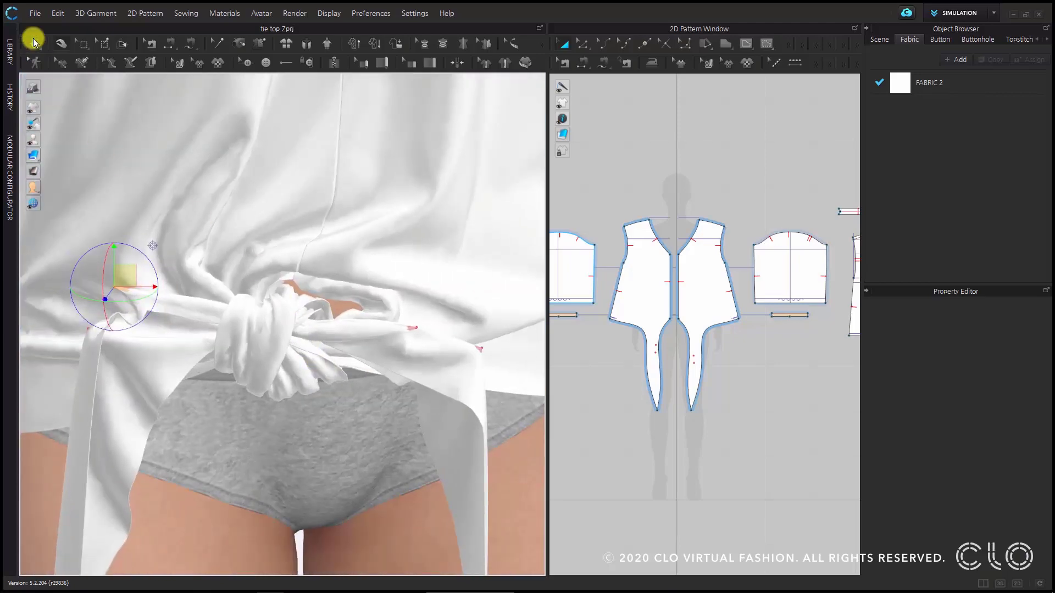
pyautogui.click(34, 44)
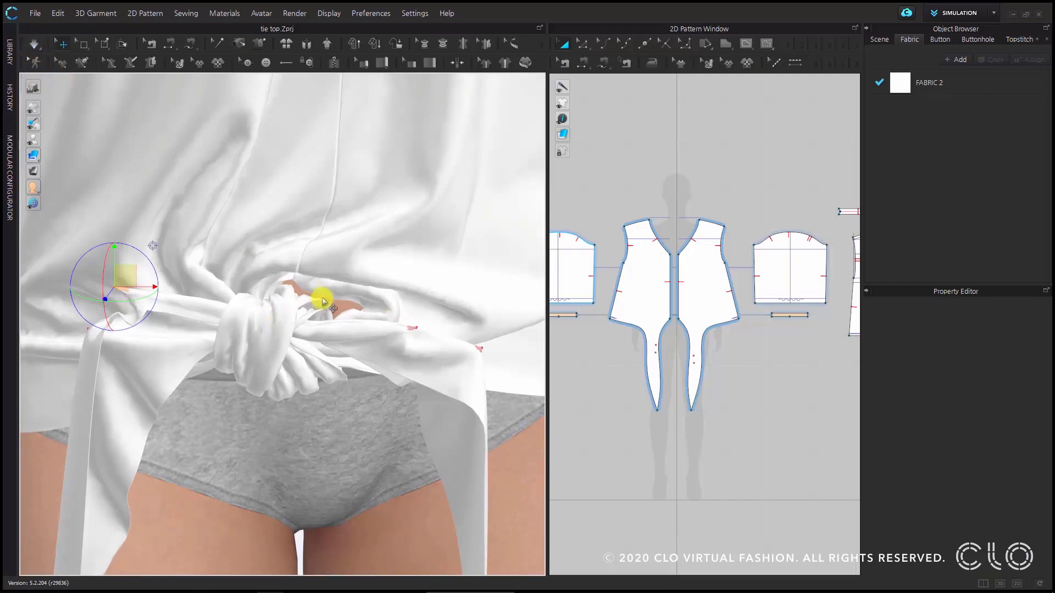
pyautogui.click(326, 237)
pyautogui.keyDown('shift'); pyautogui.click(237, 236); pyautogui.keyUp('shift')
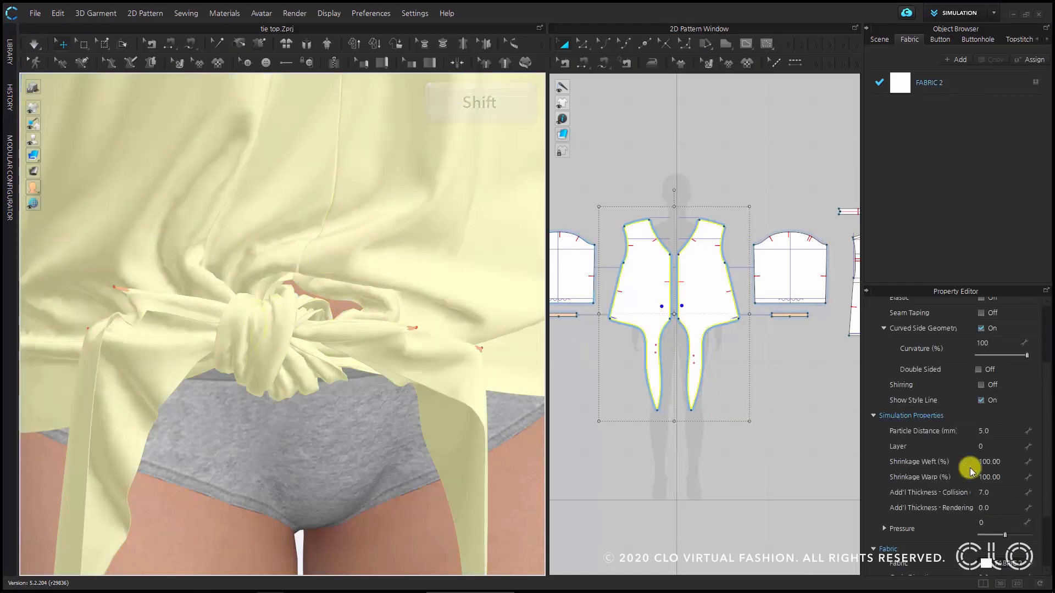
pyautogui.click(1006, 493)
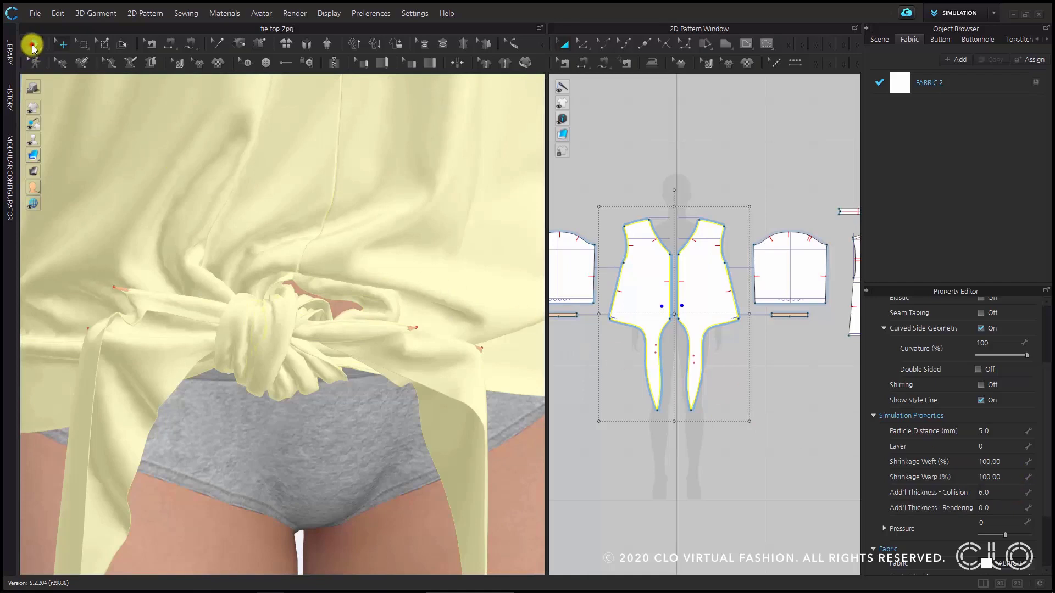
pyautogui.click(32, 45)
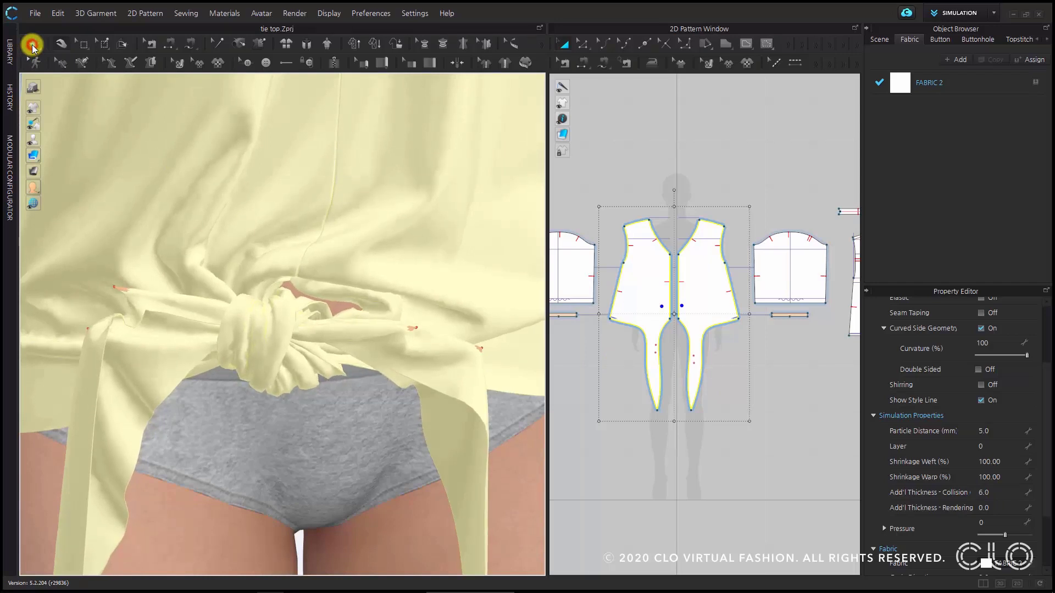
pyautogui.click(32, 45)
# Step: Lower the additional collision thickness of both front patterns to 5.0 and simulate until the knot settles
pyautogui.click(1015, 493)
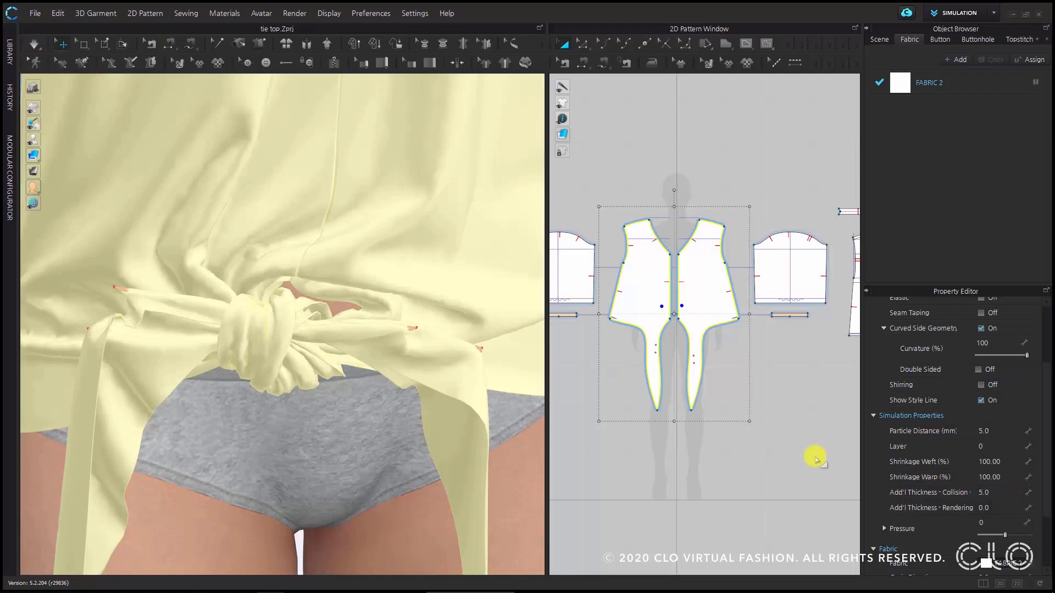
pyautogui.click(34, 45)
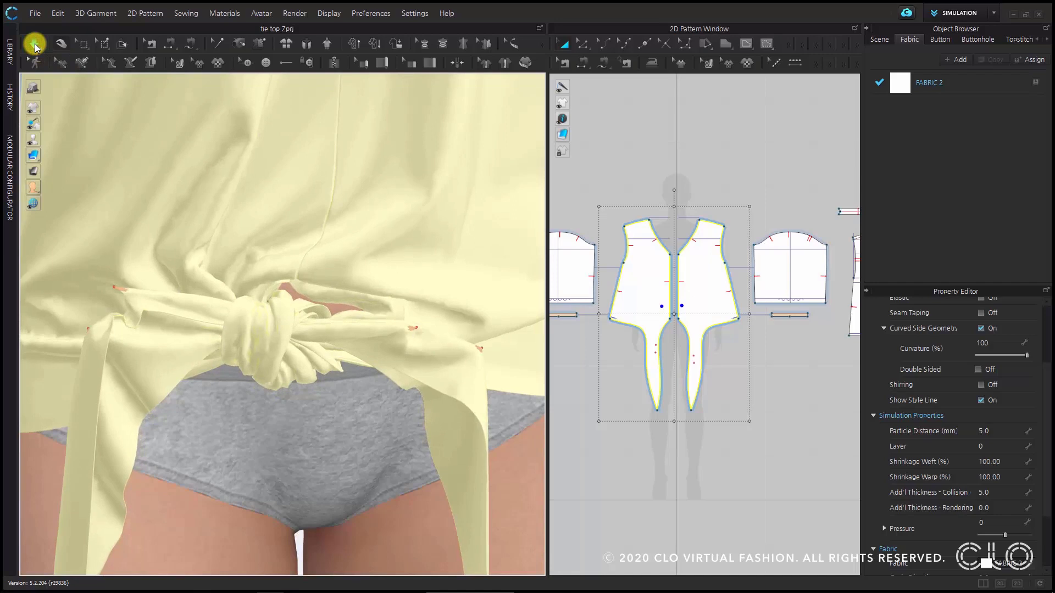
pyautogui.click(34, 45)
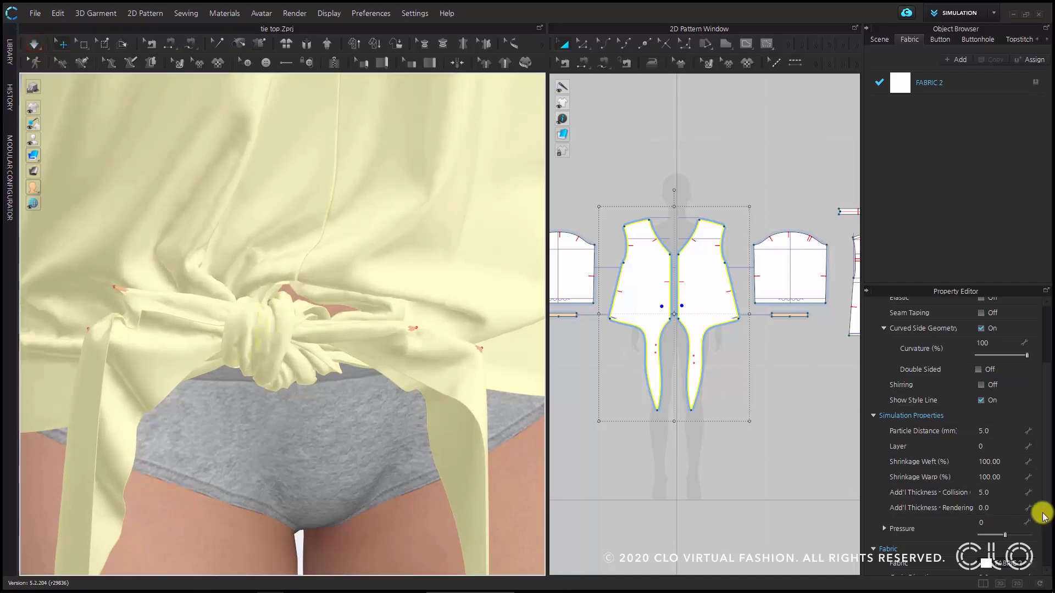
# Step: Set the additional collision thickness of the two front patterns to 4.0 and simulate to settle the knot
pyautogui.click(1002, 491)
pyautogui.write('4')
pyautogui.press('Return')
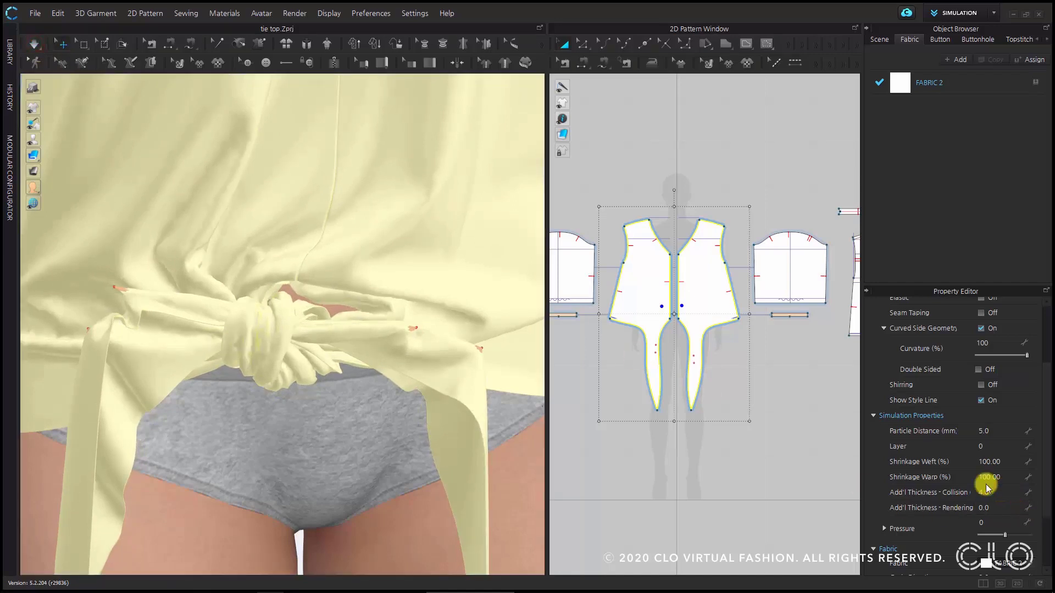
pyautogui.click(33, 45)
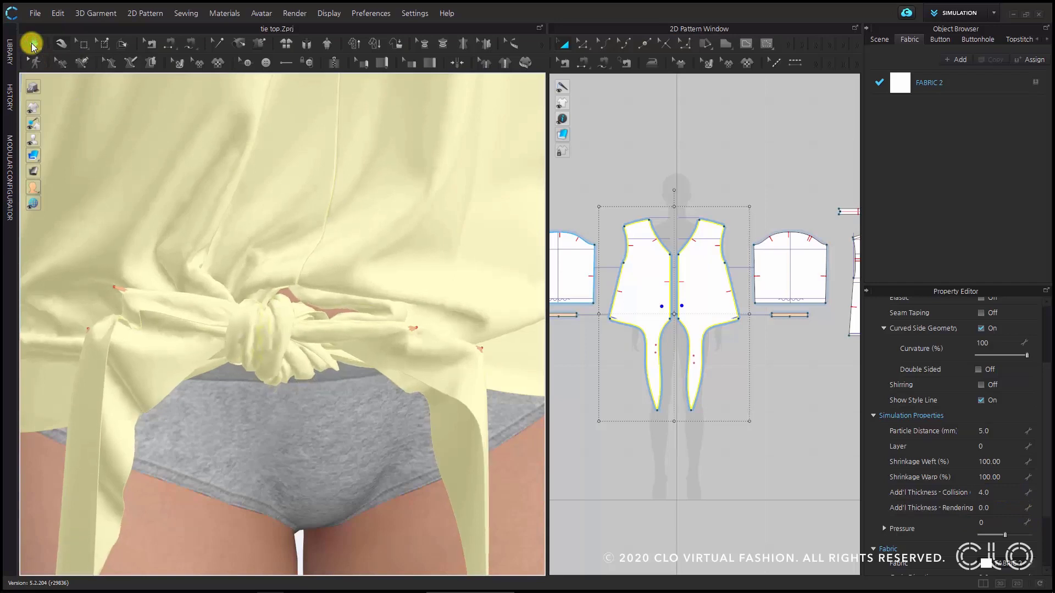
pyautogui.click(33, 45)
# Step: Reduce the additional collision thickness of both front patterns to 3.0 and run the simulation again
pyautogui.click(993, 493)
pyautogui.click(993, 493)
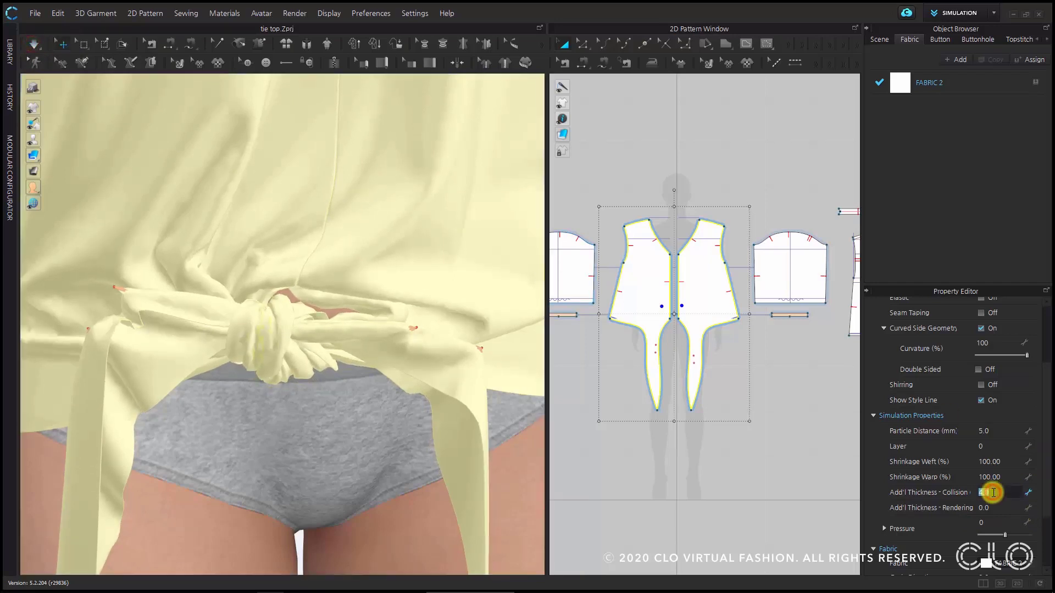
pyautogui.write('3.0')
pyautogui.click(33, 45)
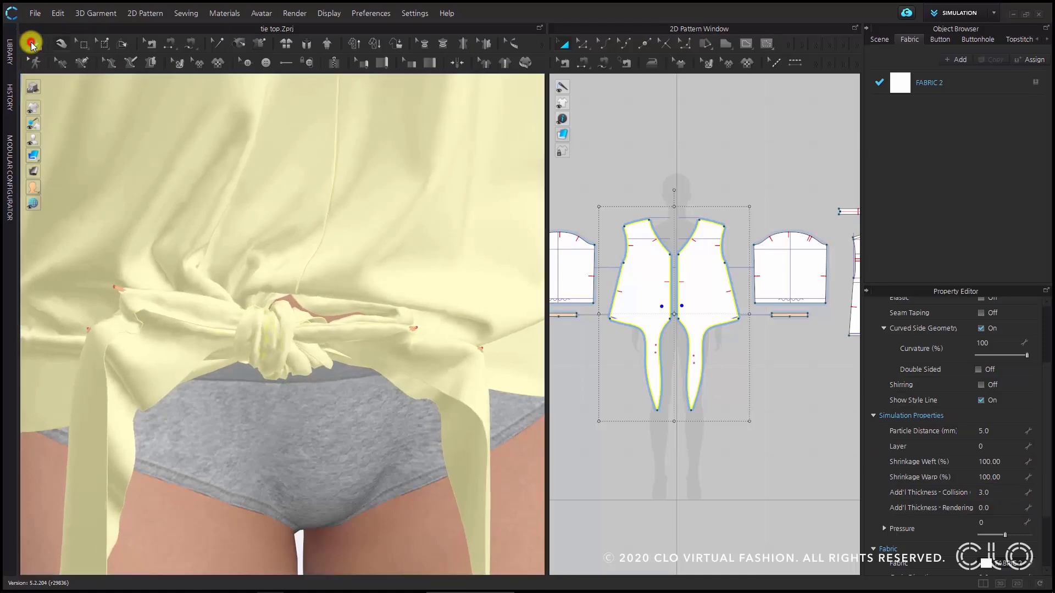
# Step: Delete all pins from the ties and simulate so both tie ends hang freely from the knot
pyautogui.moveTo(317, 353)
pyautogui.mouseDown(button='right')
pyautogui.moveTo(285, 383)
pyautogui.moveTo(284, 407)
pyautogui.moveTo(332, 400)
pyautogui.moveTo(340, 342)
pyautogui.moveTo(281, 266)
pyautogui.moveTo(238, 261)
pyautogui.moveTo(311, 340)
pyautogui.mouseUp(button='right')
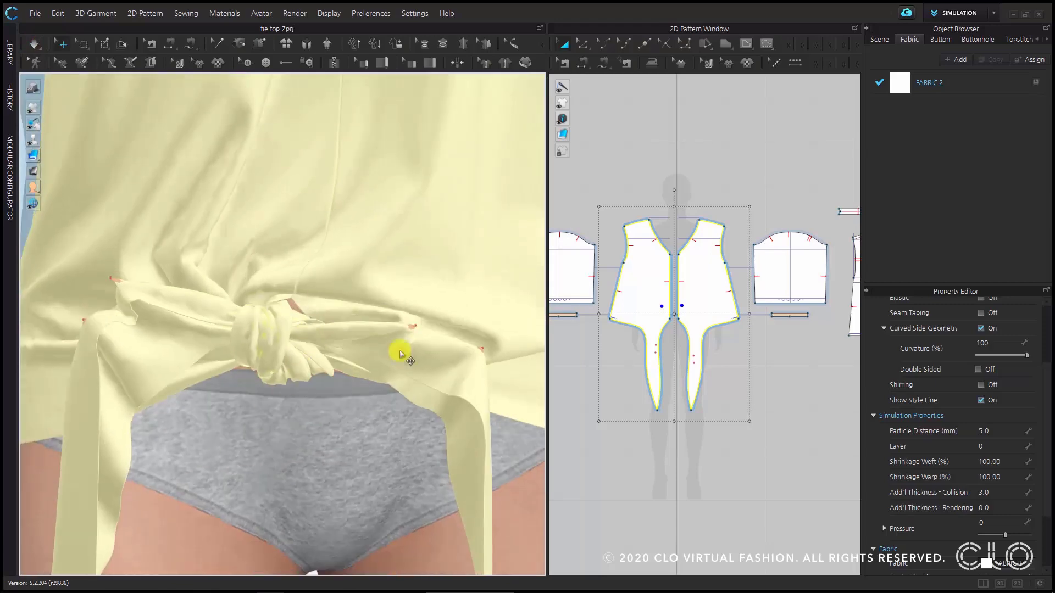
pyautogui.scroll(-4, 308, 365)
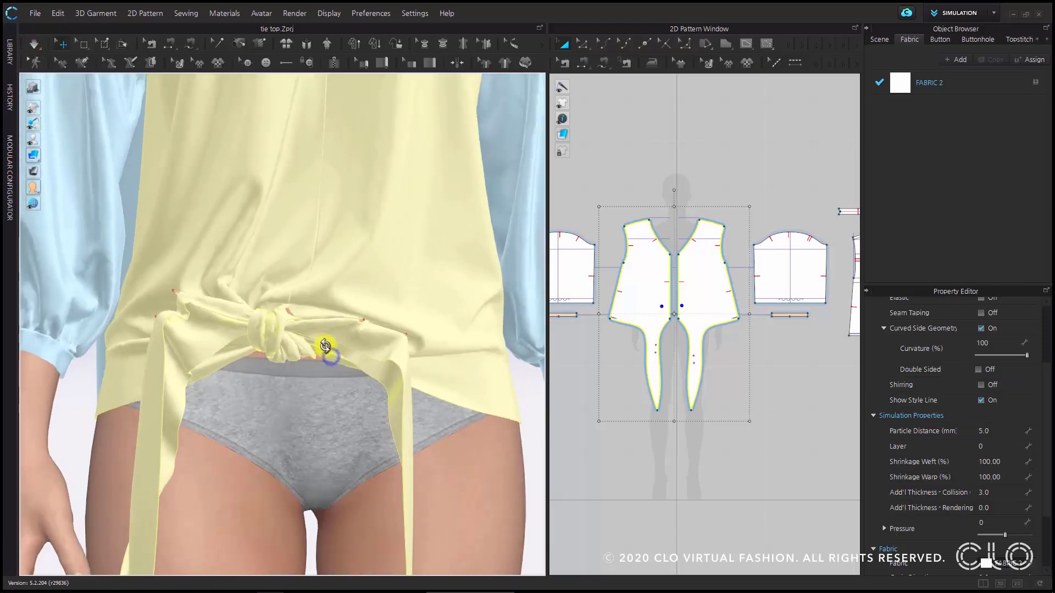
pyautogui.scroll(3, 325, 353)
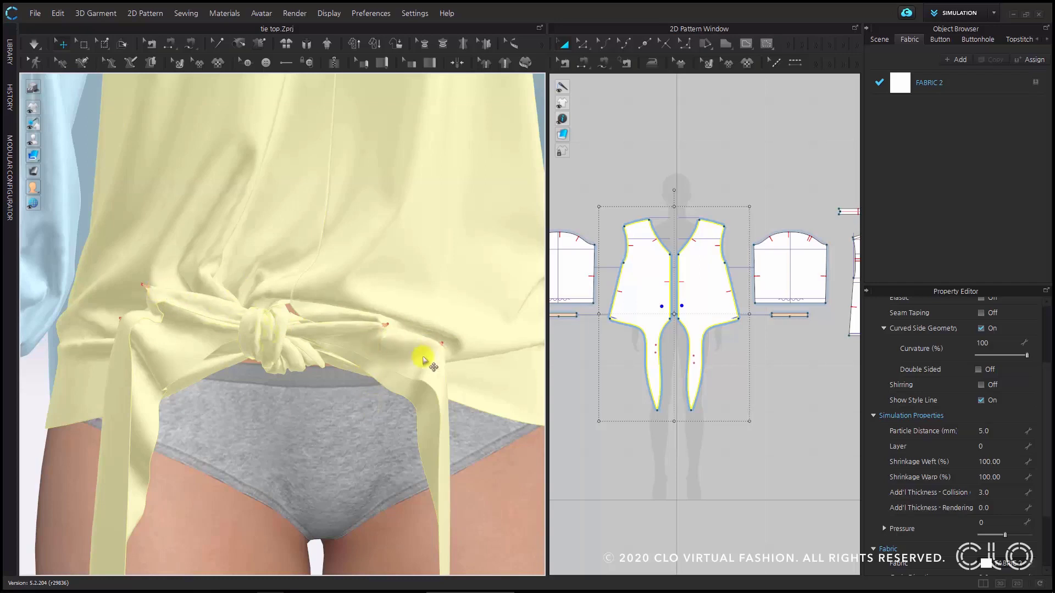
pyautogui.hotkey('ctrl', 'w')
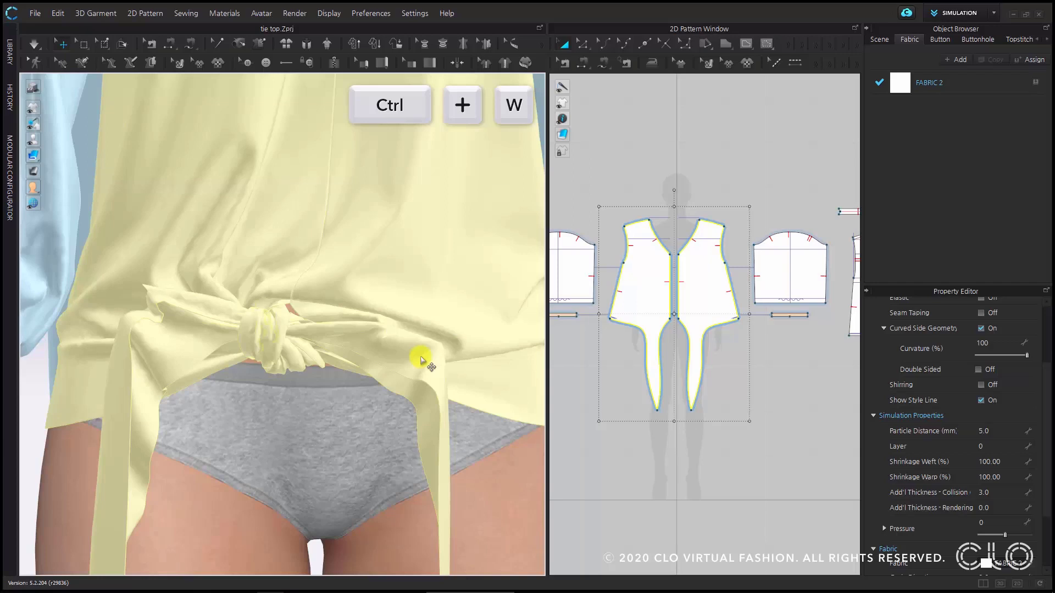
pyautogui.click(38, 46)
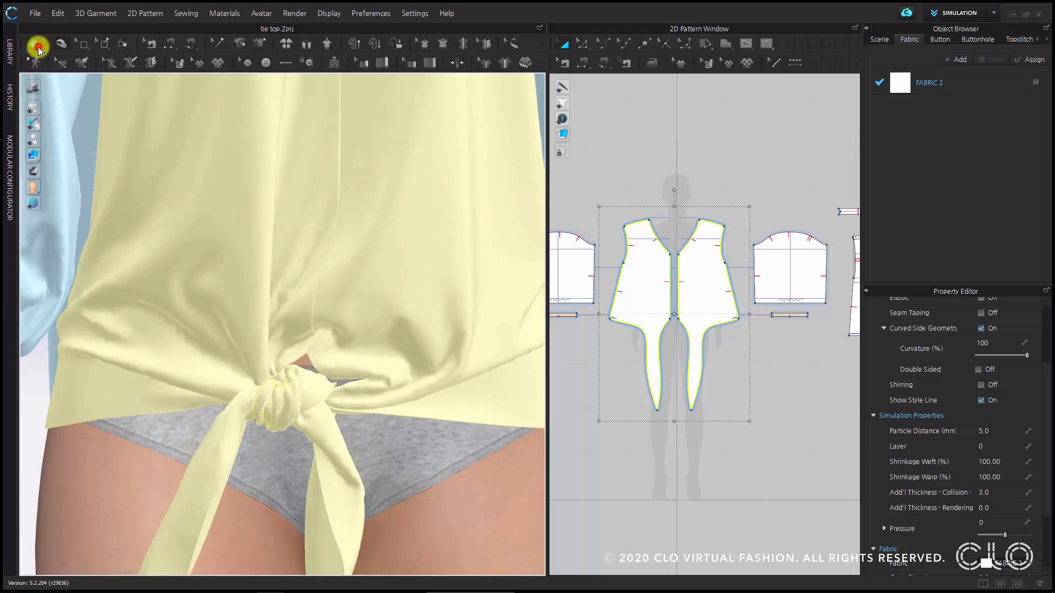
# Step: Stop the simulation and pin points on the wrapped fabric of the knot and the tie bases
pyautogui.click(37, 50)
pyautogui.moveTo(328, 383); pyautogui.dragTo(275, 379, button='right')
pyautogui.scroll(3, 283, 396)
pyautogui.moveTo(292, 444); pyautogui.dragTo(304, 386, button='middle')
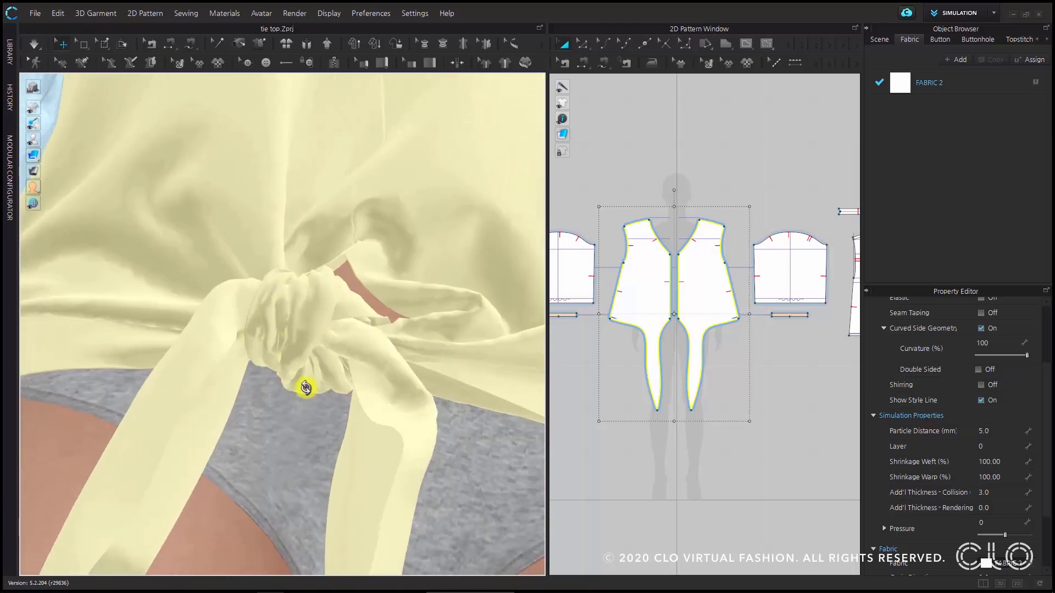
pyautogui.moveTo(304, 386)
pyautogui.mouseDown(button='right')
pyautogui.moveTo(306, 368)
pyautogui.moveTo(309, 376)
pyautogui.mouseUp(button='right')
pyautogui.press('w')
pyautogui.click(301, 263)
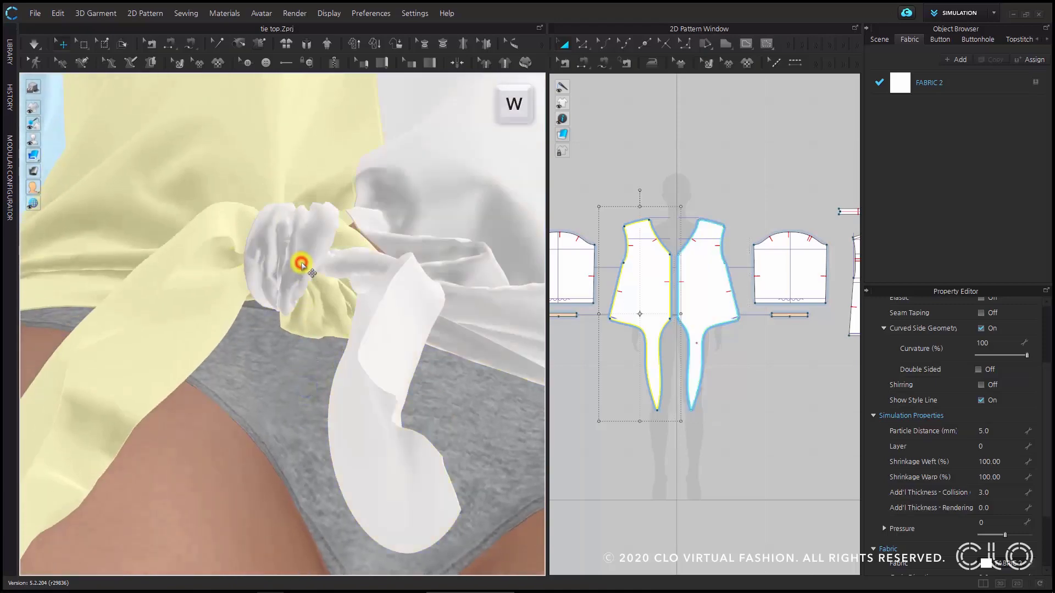
pyautogui.moveTo(304, 287); pyautogui.dragTo(306, 223, button='right')
pyautogui.click(348, 220)
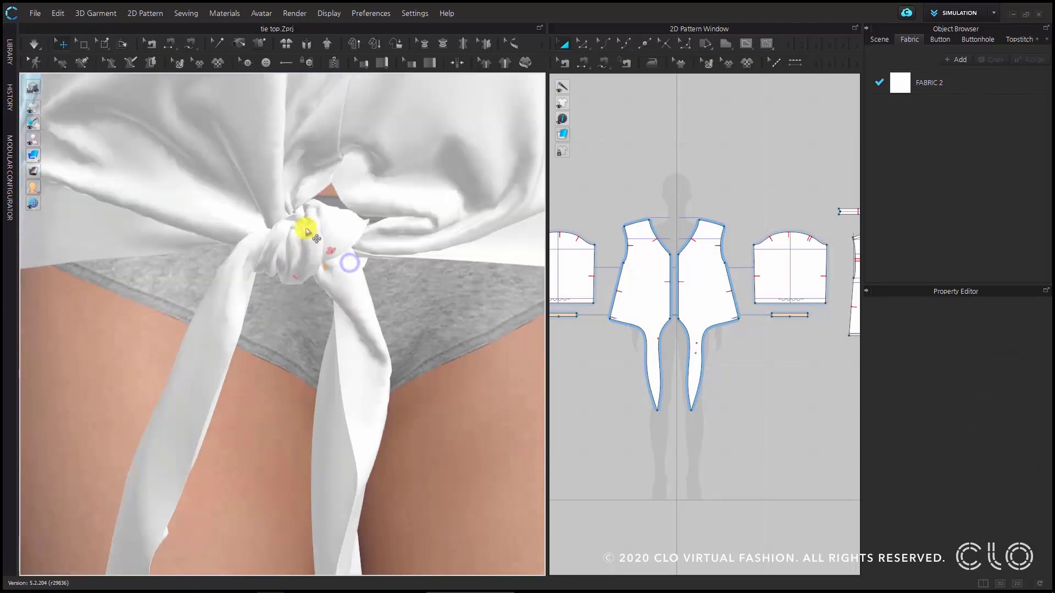
# Step: Simulate with the knot pinned and pull the fabric beside it so both ties fall straight down
pyautogui.click(37, 43)
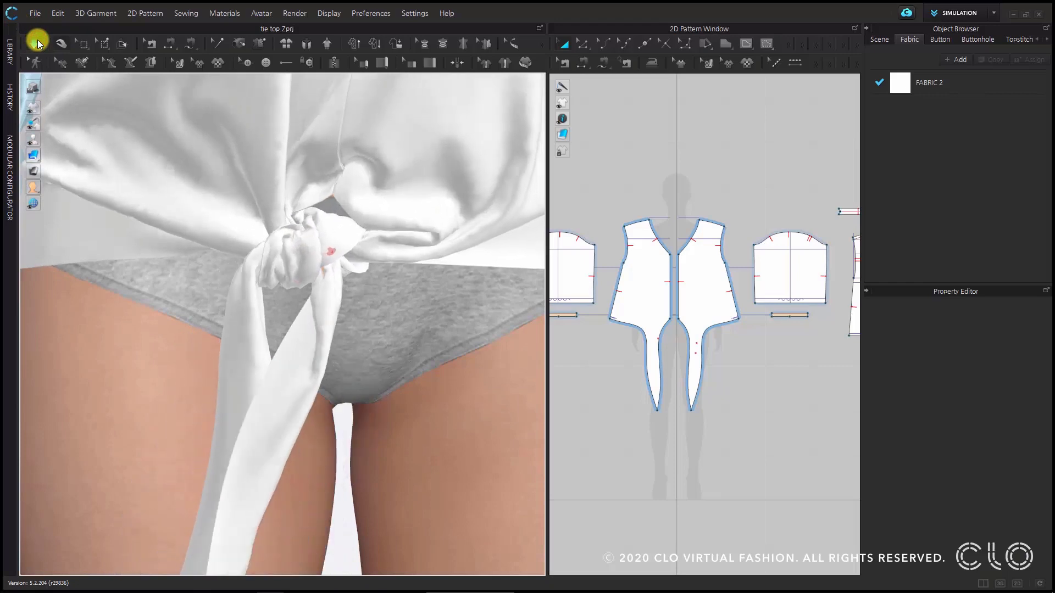
pyautogui.moveTo(447, 281); pyautogui.dragTo(445, 276, button='right')
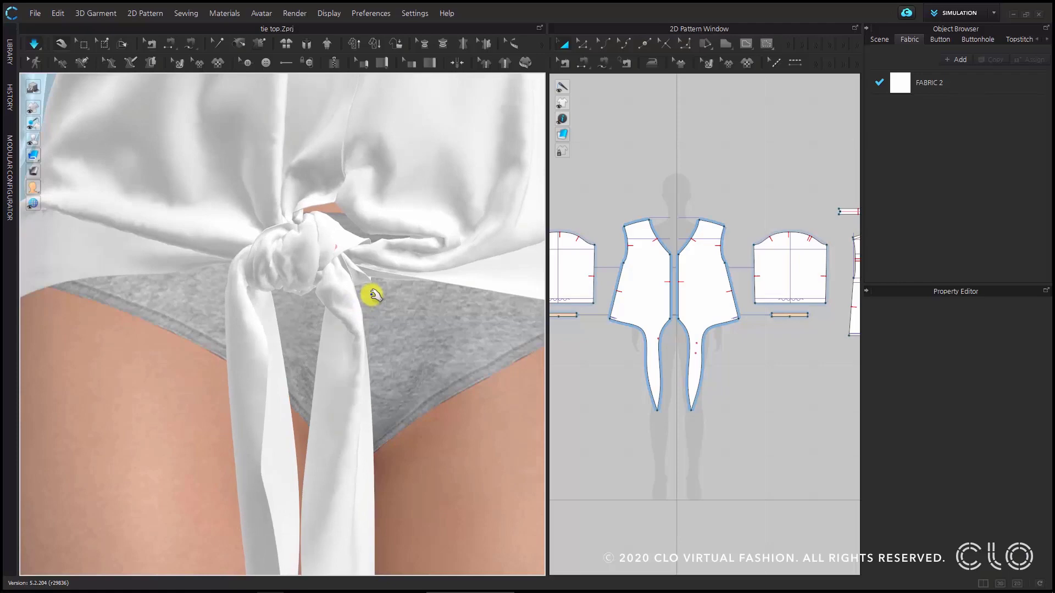
pyautogui.scroll(-5, 370, 292)
pyautogui.press('space')
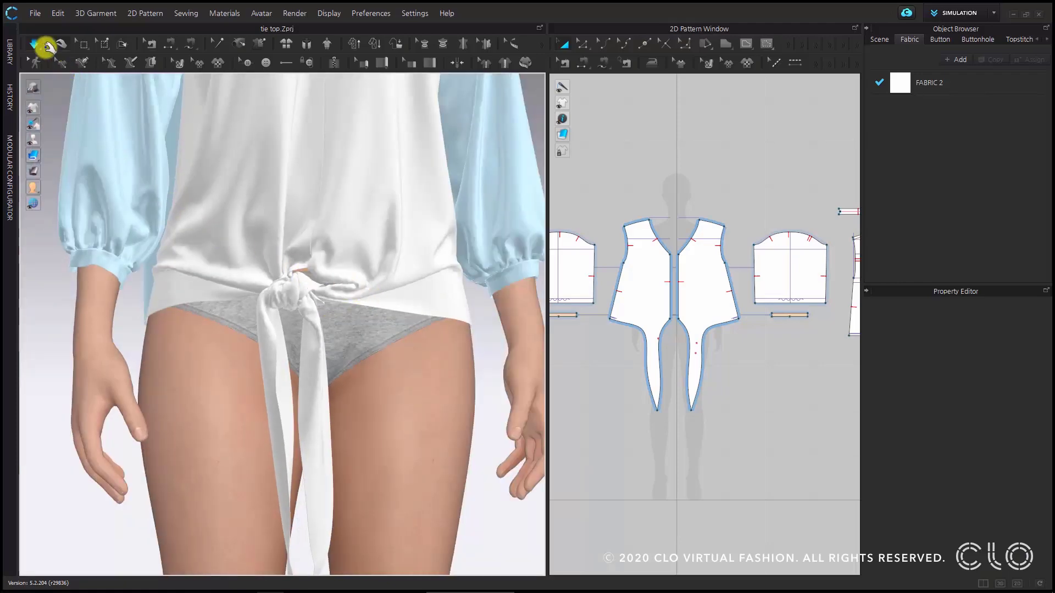
# Step: Examine the knot and the surrounding folds up close and the drape of the whole top
pyautogui.scroll(-4, 402, 343)
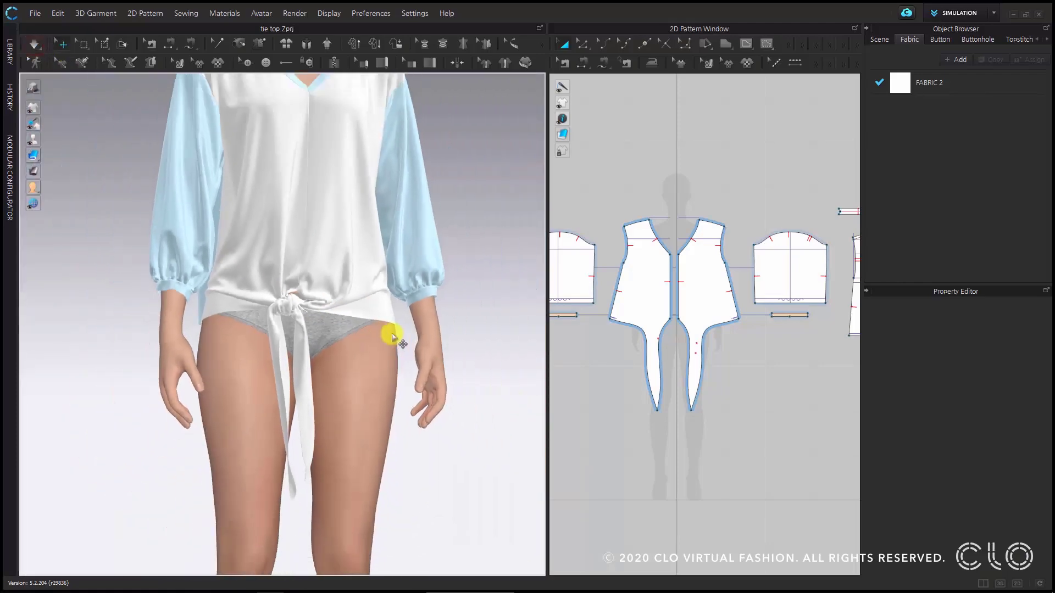
pyautogui.scroll(6, 374, 315)
pyautogui.moveTo(336, 293); pyautogui.dragTo(319, 416, button='middle')
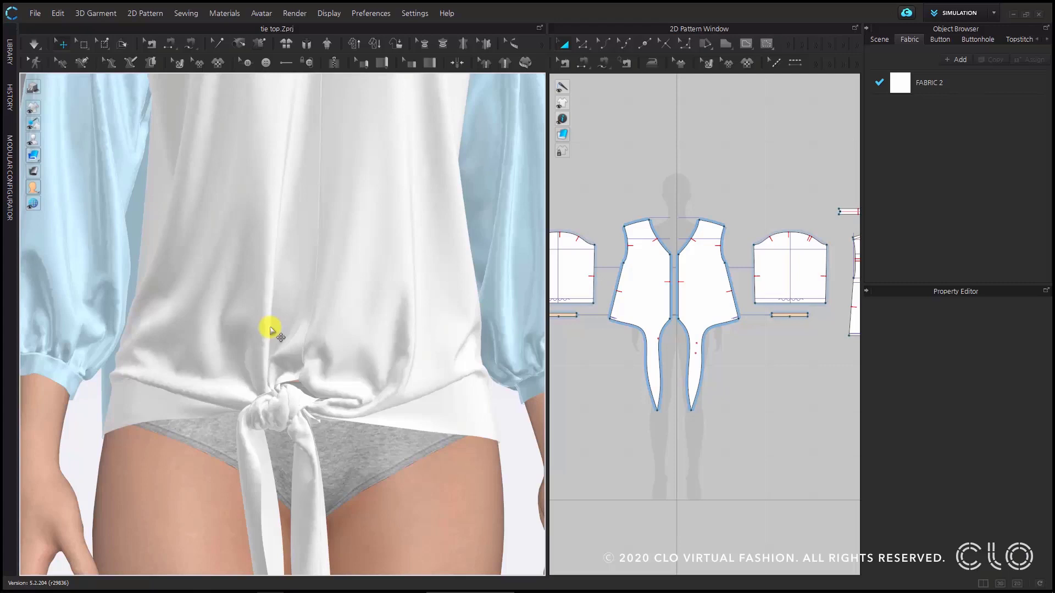
pyautogui.scroll(1, 296, 357)
pyautogui.scroll(3, 312, 473)
pyautogui.moveTo(314, 473); pyautogui.dragTo(318, 348, button='middle')
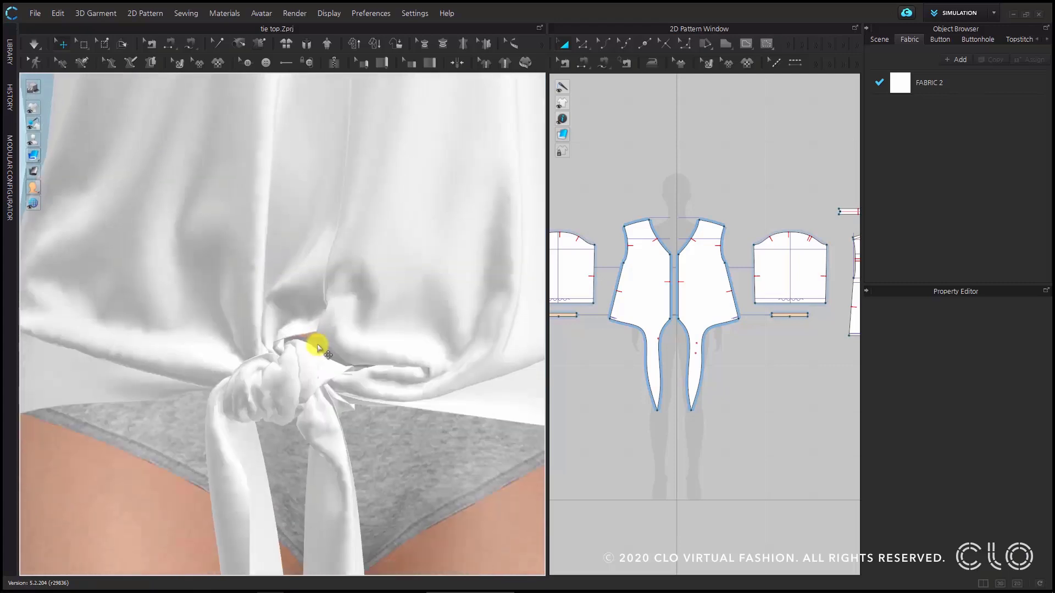
pyautogui.moveTo(318, 347); pyautogui.dragTo(290, 372)
pyautogui.scroll(-3, 414, 349)
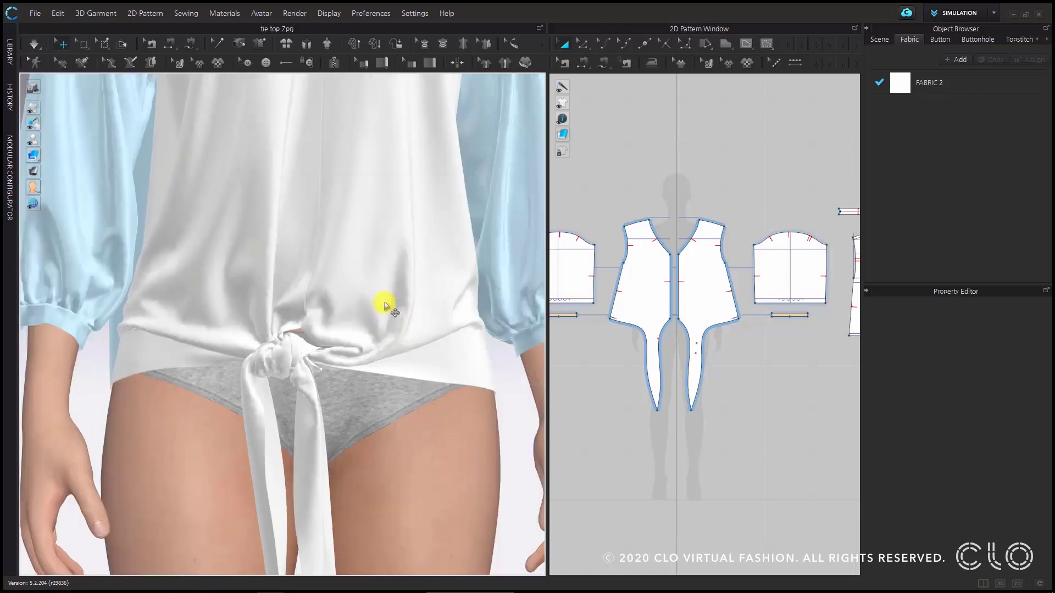
pyautogui.scroll(2, 354, 371)
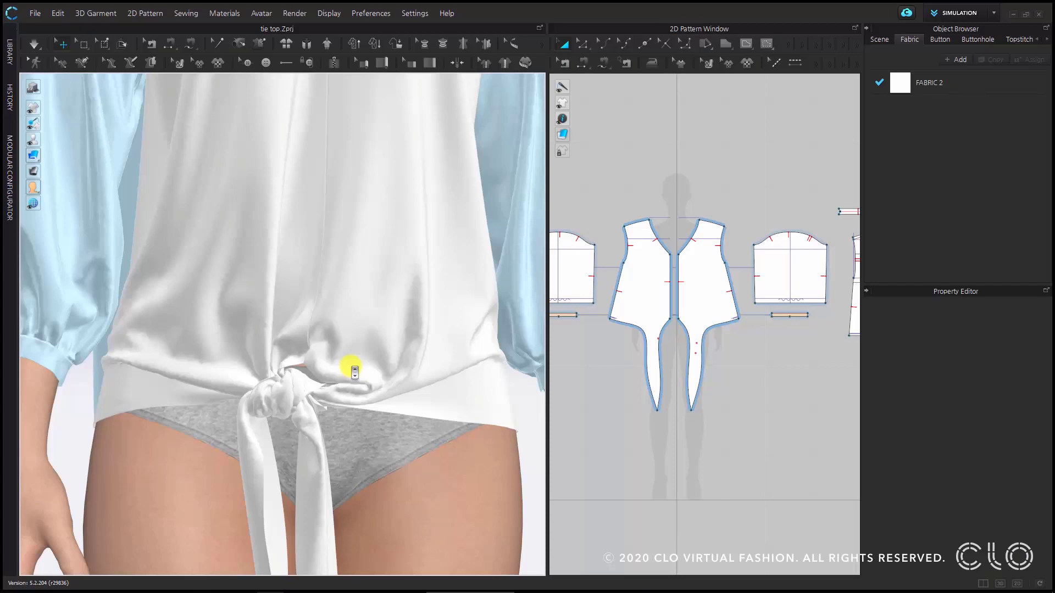
# Step: Set the particle distance of the two front patterns to 3.0 mm and run the simulation
pyautogui.click(341, 330)
pyautogui.keyDown('shift'); pyautogui.click(281, 318); pyautogui.keyUp('shift')
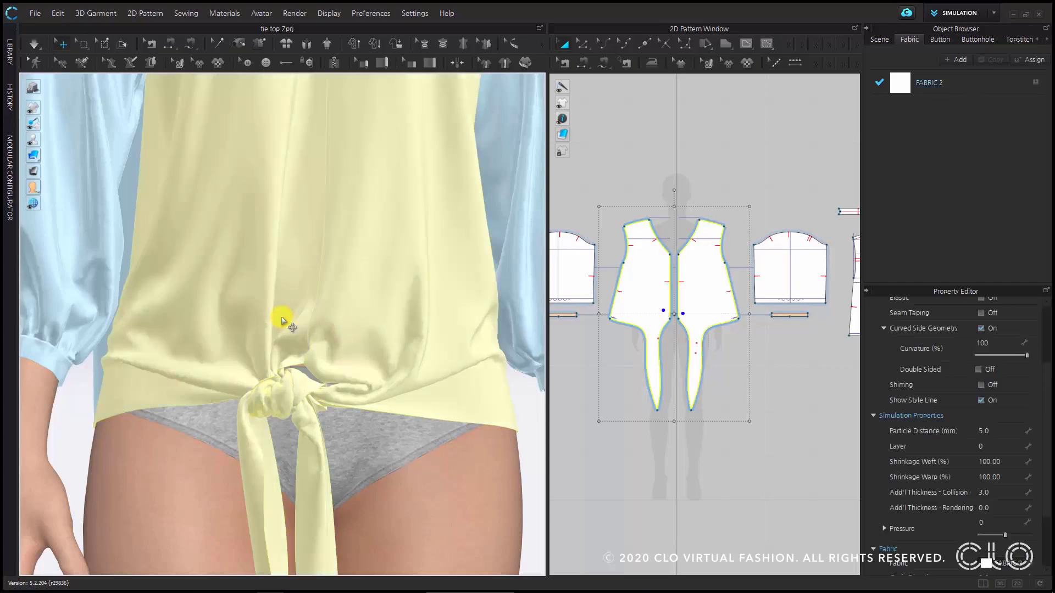
pyautogui.click(1003, 432)
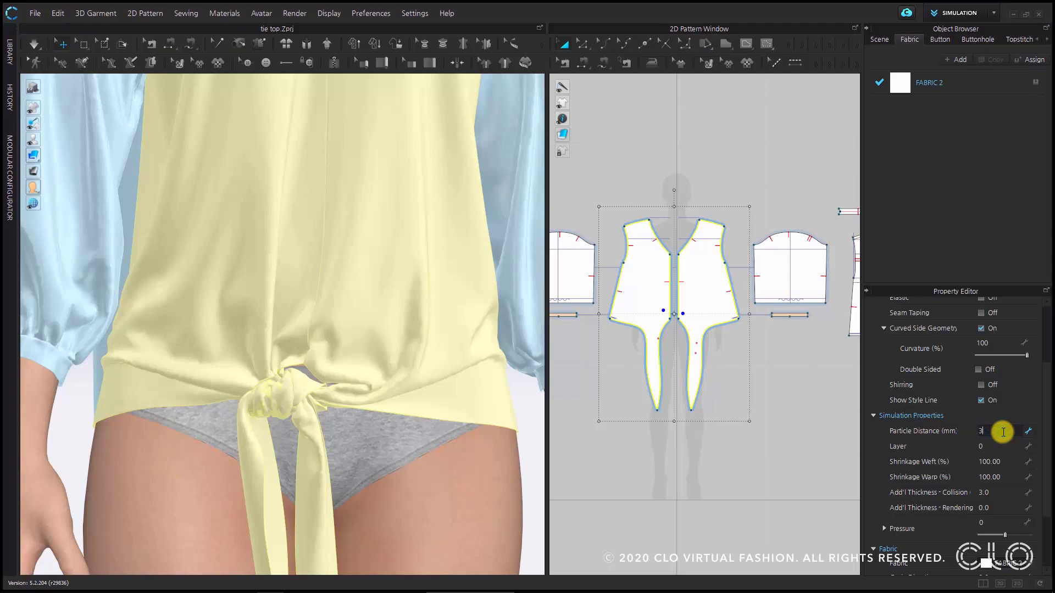
pyautogui.press('Return')
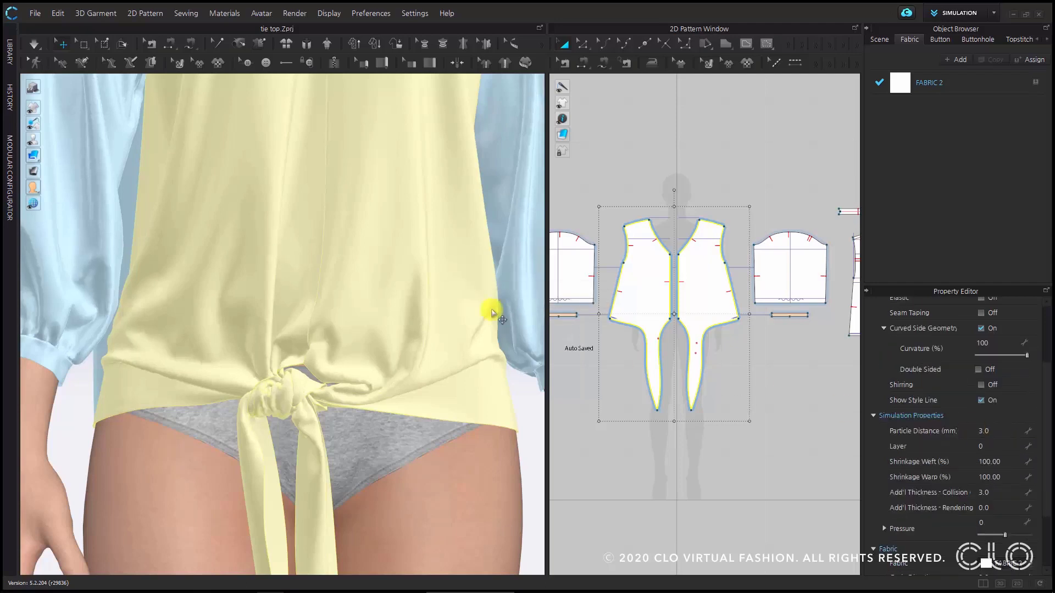
pyautogui.click(35, 44)
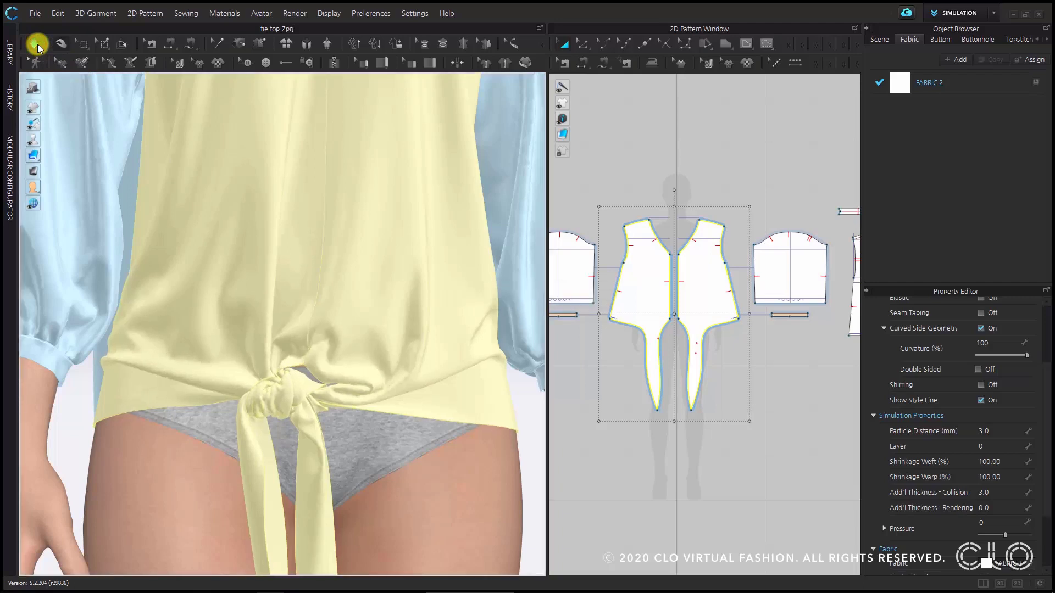
pyautogui.click(35, 44)
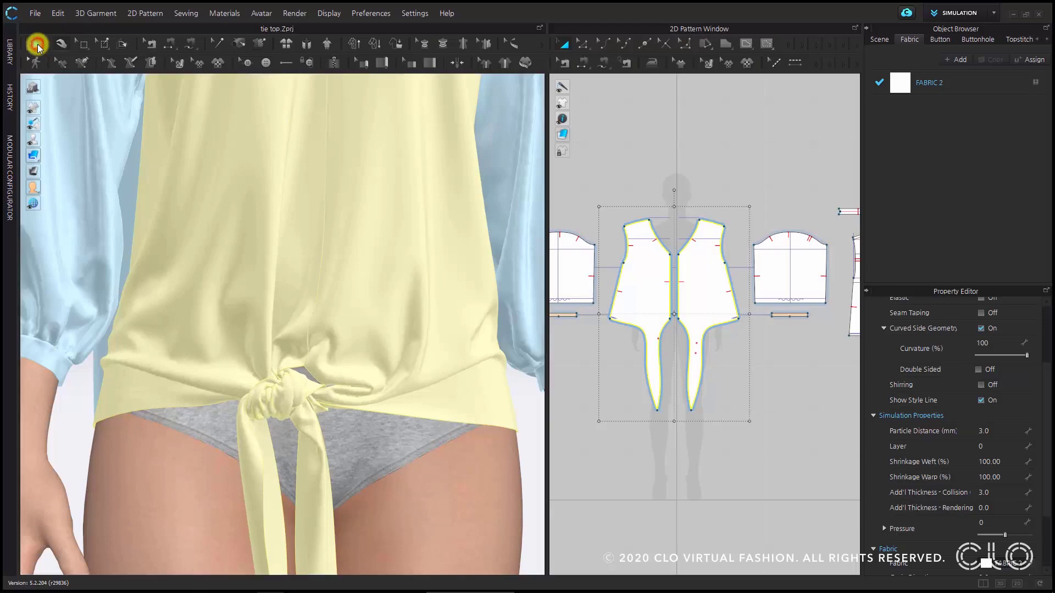
pyautogui.scroll(-5, 337, 420)
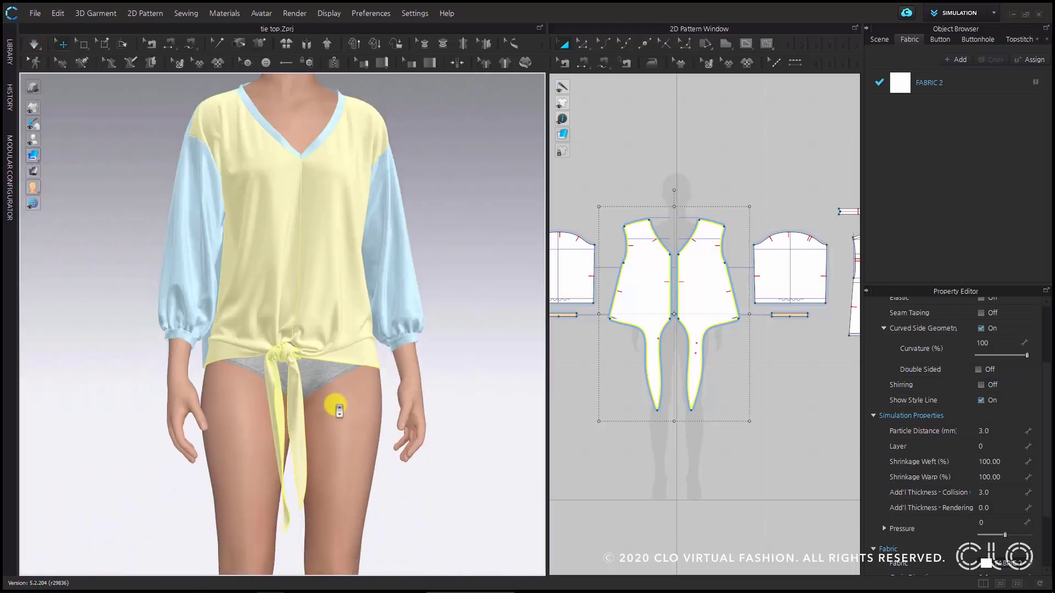
pyautogui.scroll(5, 336, 421)
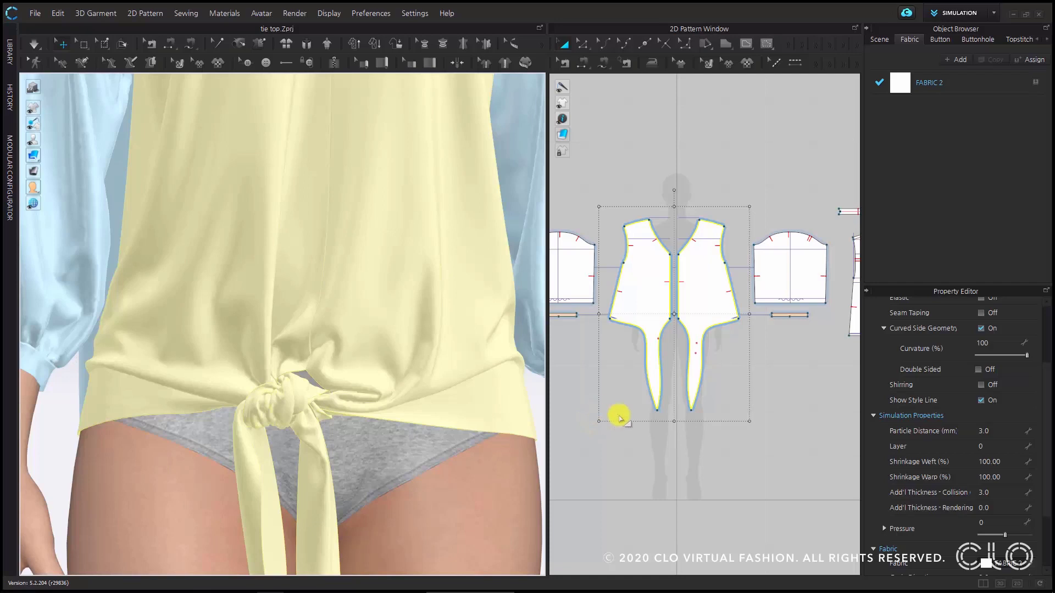
# Step: Reduce the additional collision thickness of both front patterns to 2.5 and simulate briefly
pyautogui.click(1006, 498)
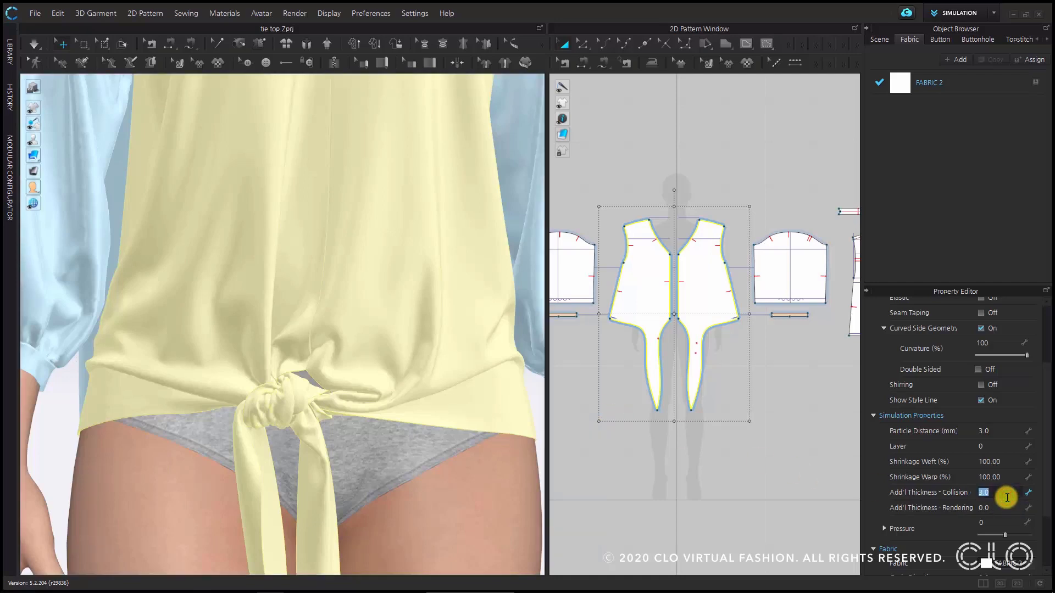
pyautogui.write('2.5')
pyautogui.press('Return')
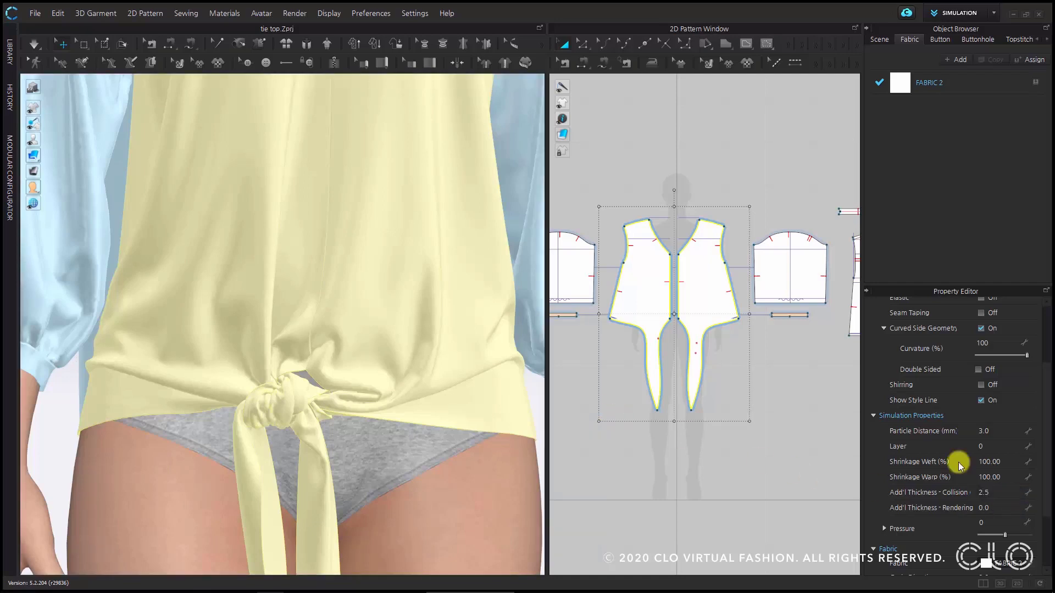
pyautogui.click(33, 45)
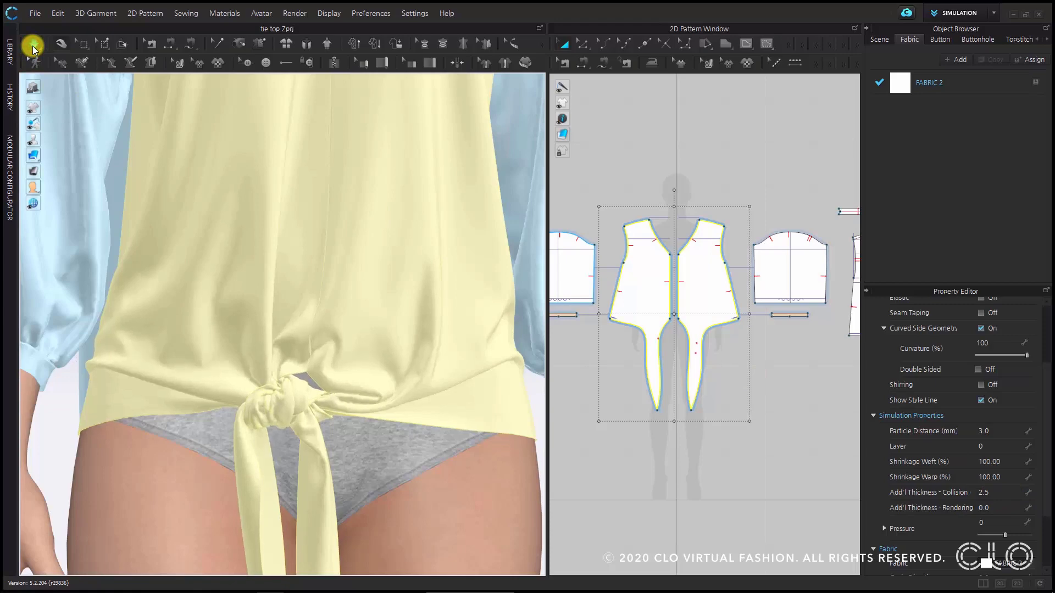
pyautogui.click(33, 46)
pyautogui.scroll(3, 297, 455)
pyautogui.scroll(-5, 297, 455)
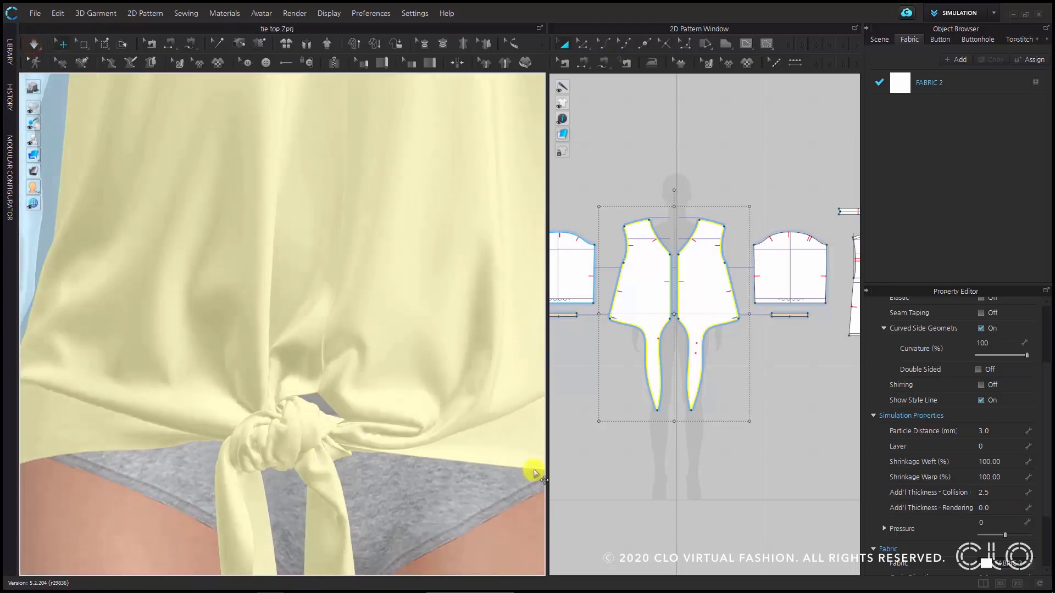
# Step: Lower the front patterns' additional collision thickness to 2.0 and simulate to tighten the knot
pyautogui.click(1011, 493)
pyautogui.write('2')
pyautogui.press('Return')
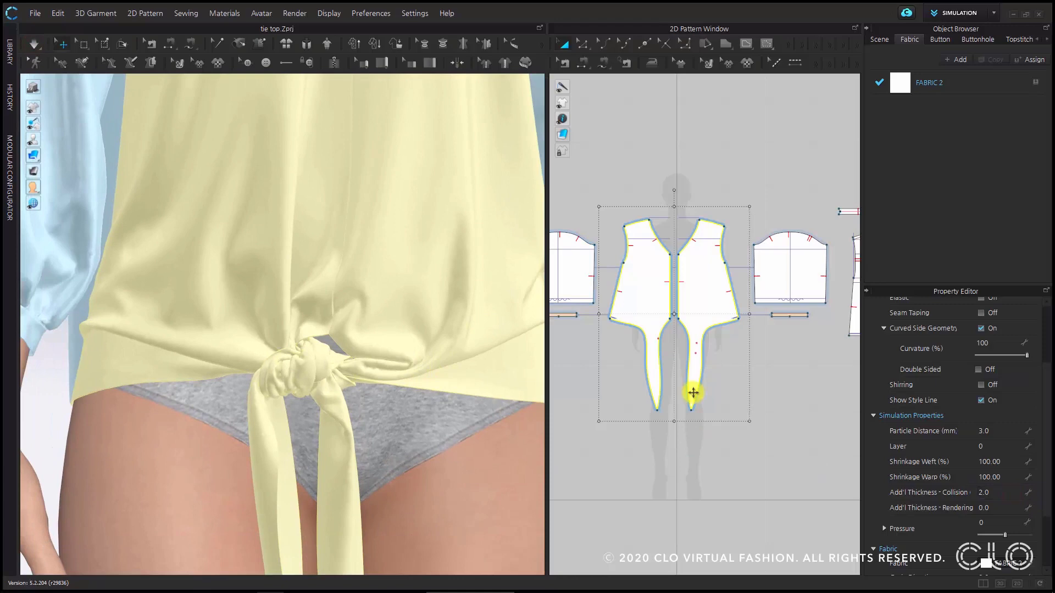
pyautogui.click(37, 46)
pyautogui.click(35, 46)
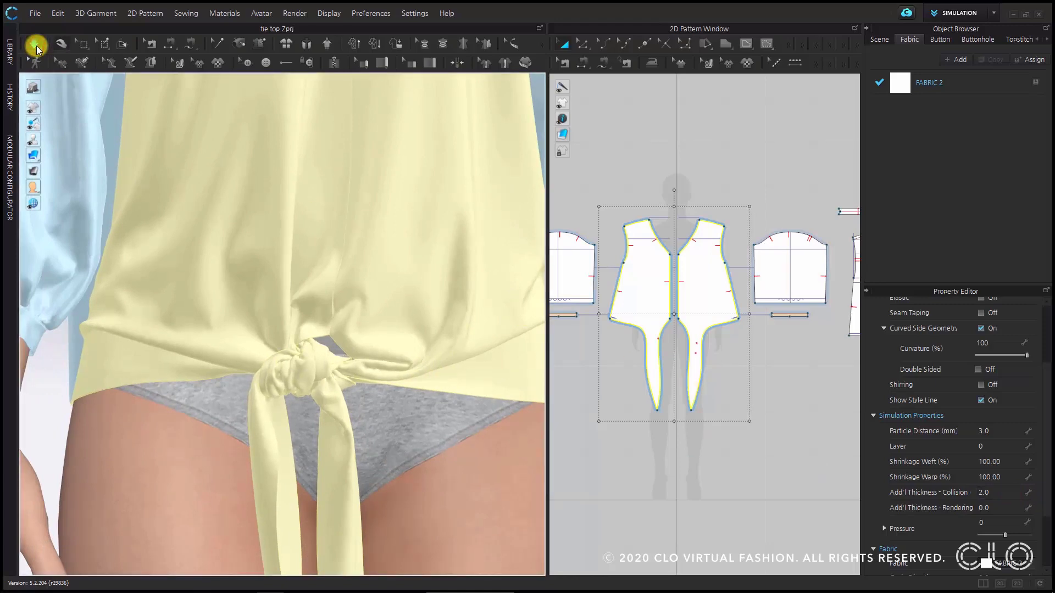
pyautogui.click(35, 46)
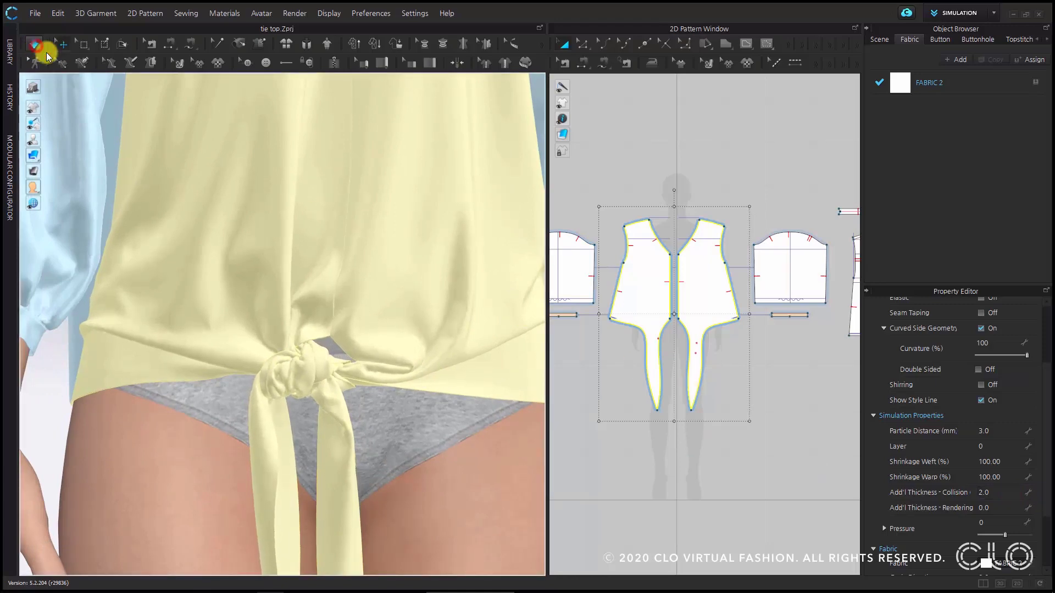
# Step: Set the additional collision thickness of both front patterns to 1.5 and simulate until the knot settles
pyautogui.doubleClick(1009, 495)
pyautogui.write('1.5')
pyautogui.press('Return')
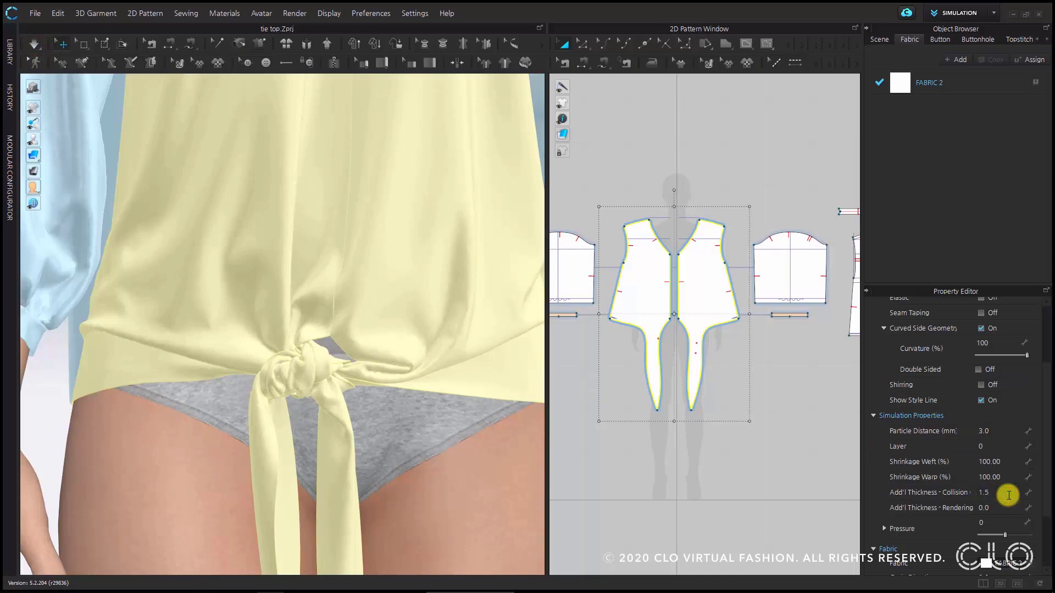
pyautogui.click(37, 44)
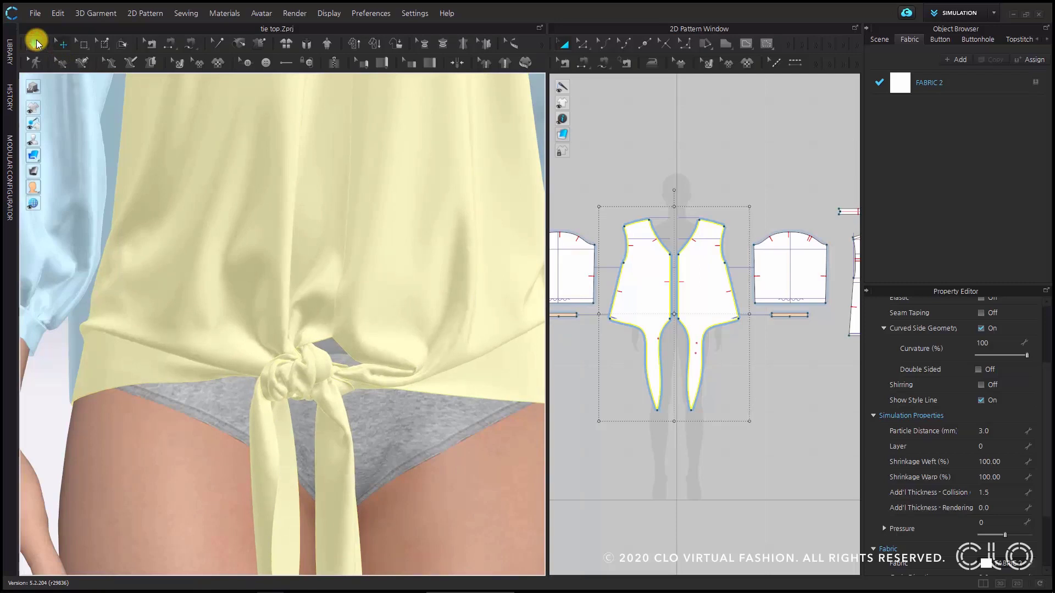
pyautogui.press('space')
# Step: Inspect the tightened knot and the hanging ties from several distances and angles
pyautogui.scroll(-5, 341, 325)
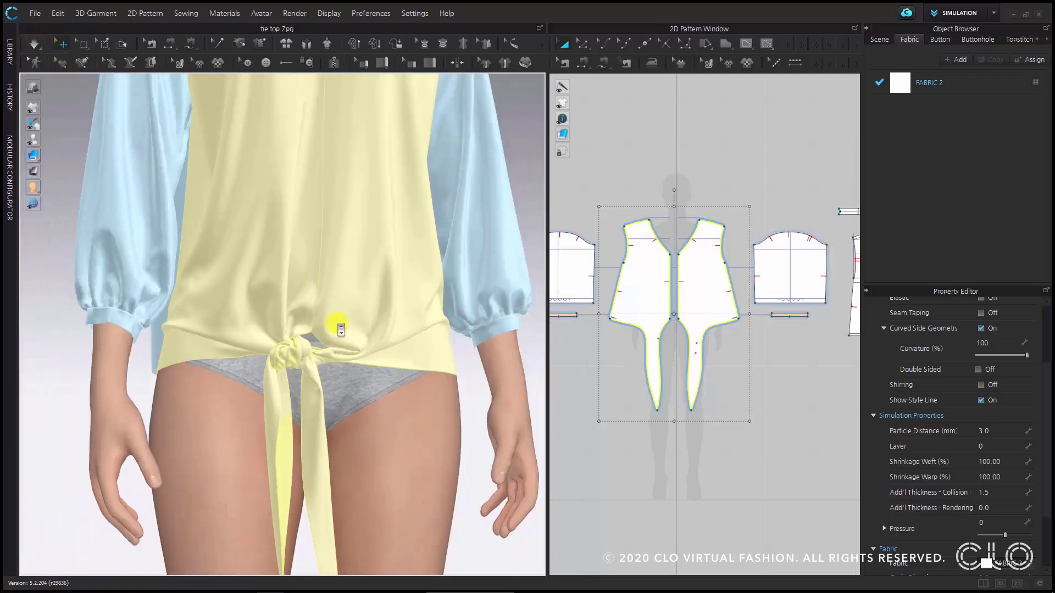
pyautogui.scroll(5, 341, 329)
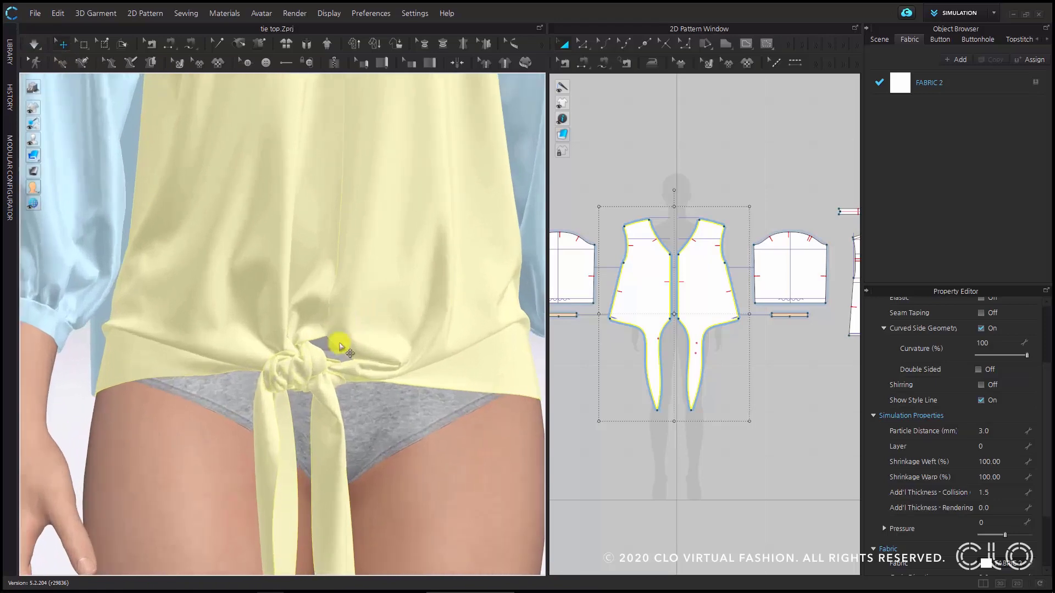
pyautogui.scroll(-5, 474, 443)
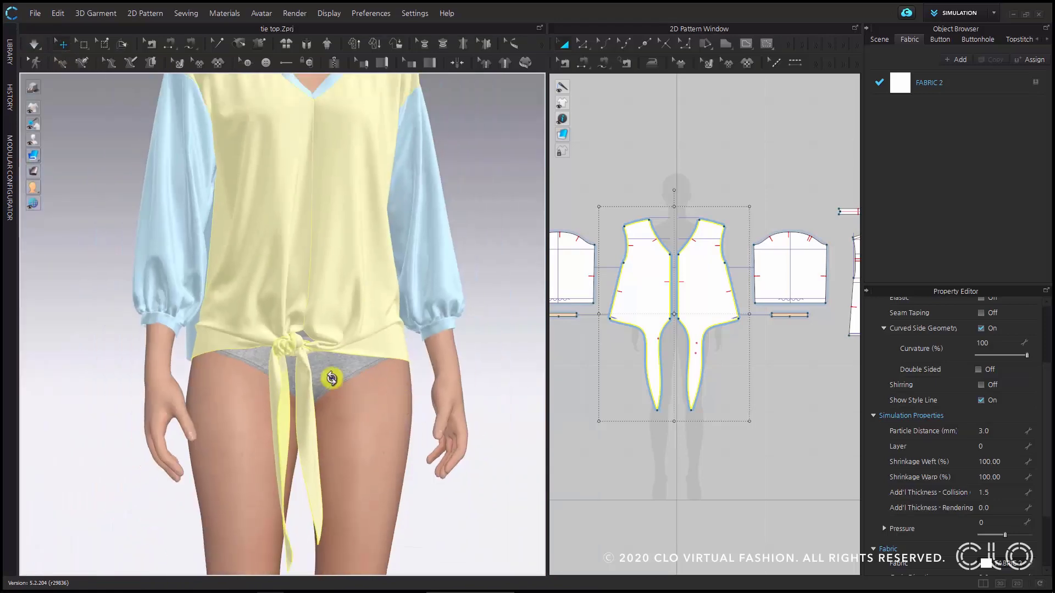
pyautogui.scroll(5, 299, 351)
pyautogui.moveTo(309, 377); pyautogui.dragTo(338, 428, button='right')
pyautogui.scroll(-4, 338, 428)
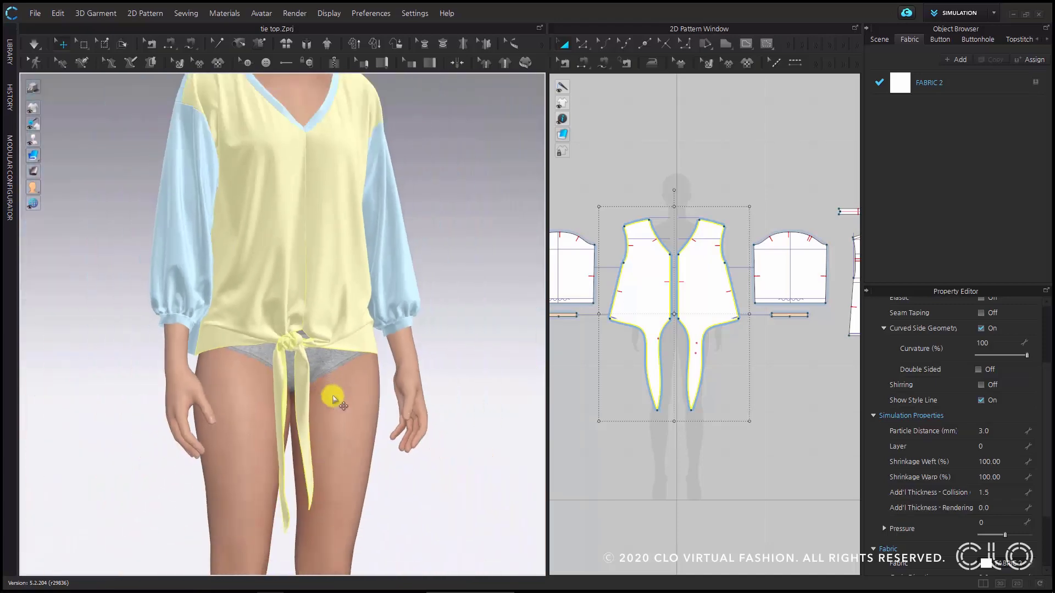
pyautogui.scroll(5, 329, 407)
pyautogui.scroll(-4, 332, 379)
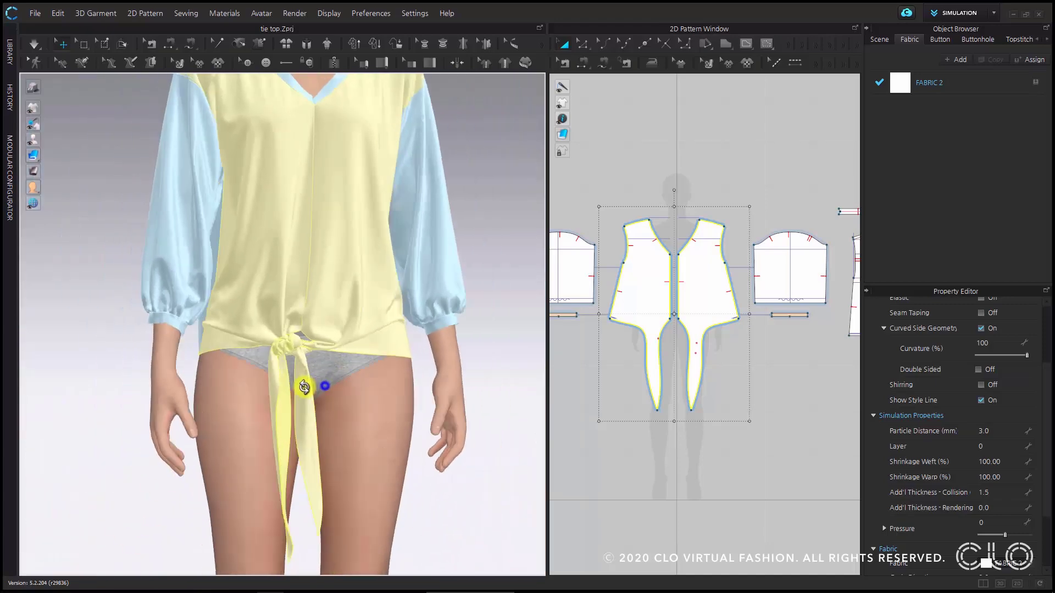
pyautogui.scroll(4, 313, 406)
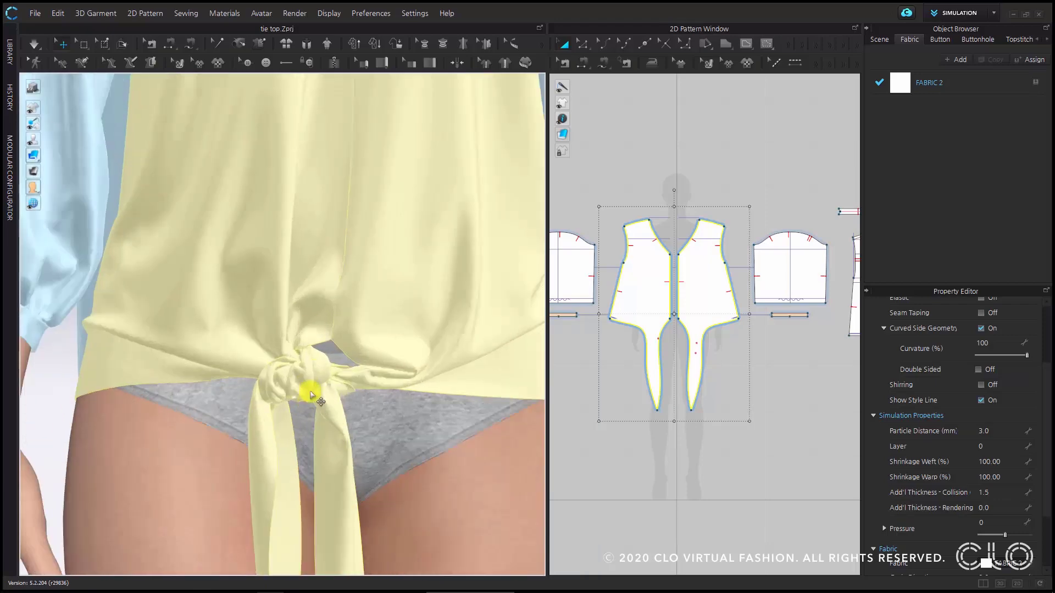
# Step: Delete all pins from the knot and ties
pyautogui.scroll(2, 311, 394)
pyautogui.moveTo(329, 440)
pyautogui.mouseDown(button='right')
pyautogui.moveTo(278, 373)
pyautogui.moveTo(280, 357)
pyautogui.moveTo(297, 405)
pyautogui.moveTo(337, 443)
pyautogui.mouseUp(button='right')
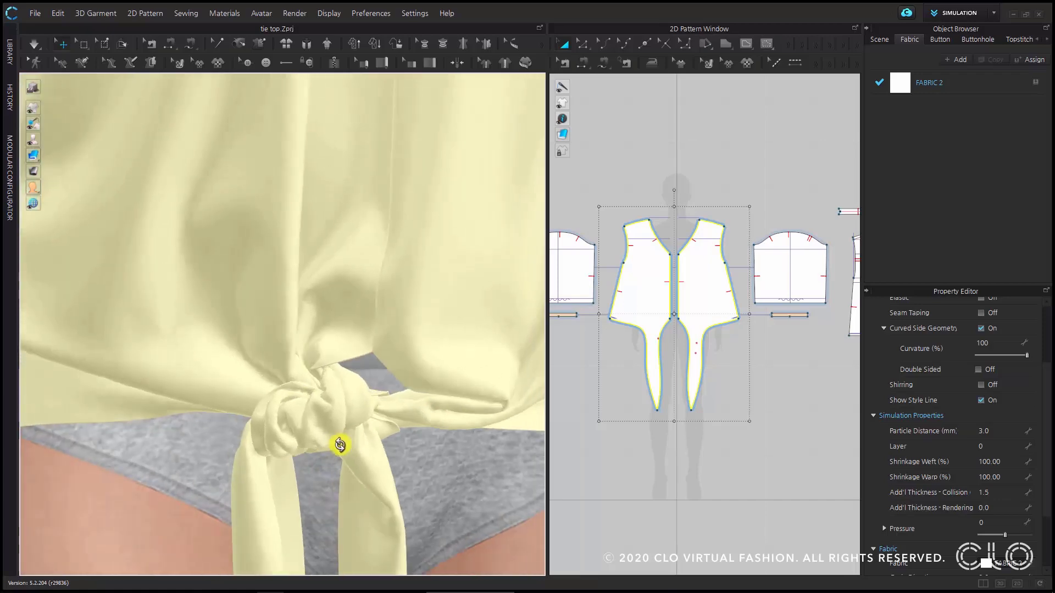
pyautogui.hotkey('ctrl', 'w')
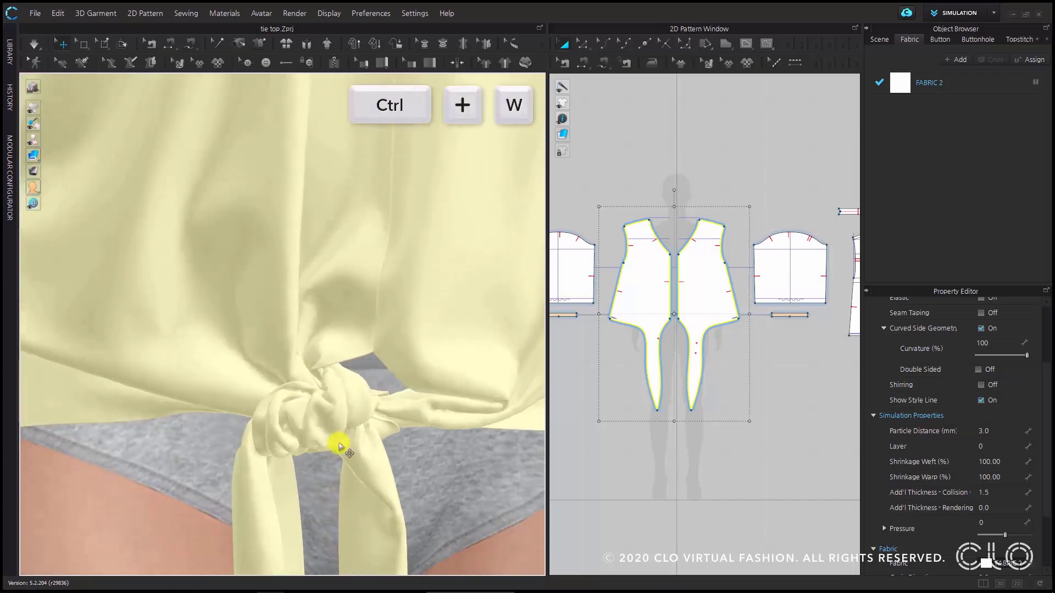
# Step: Simulate the garment with the pins removed so the knot and ties settle, and stop the simulation
pyautogui.scroll(-2, 338, 384)
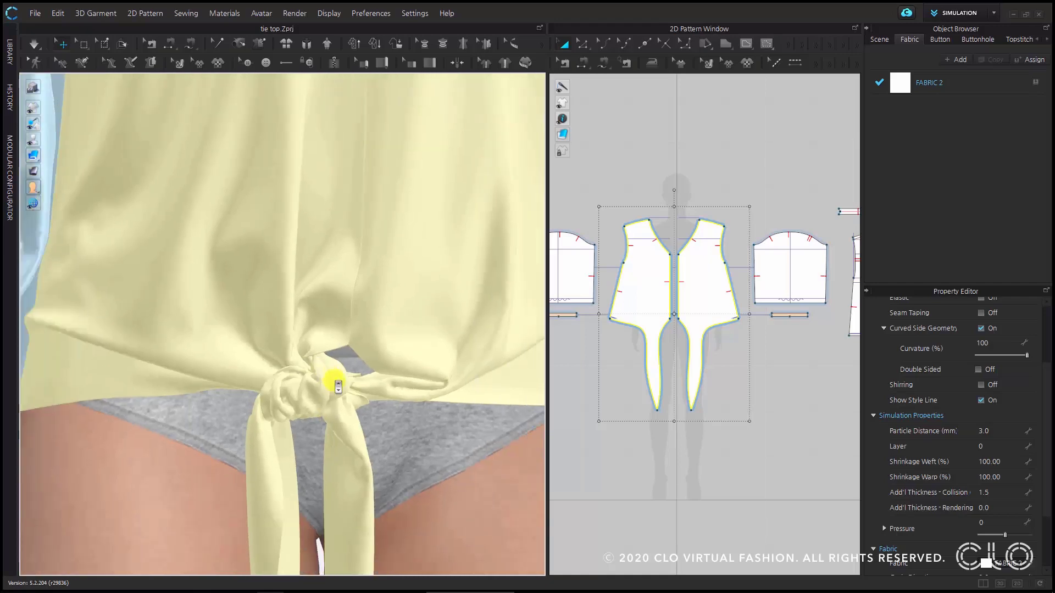
pyautogui.scroll(-3, 338, 385)
pyautogui.click(41, 44)
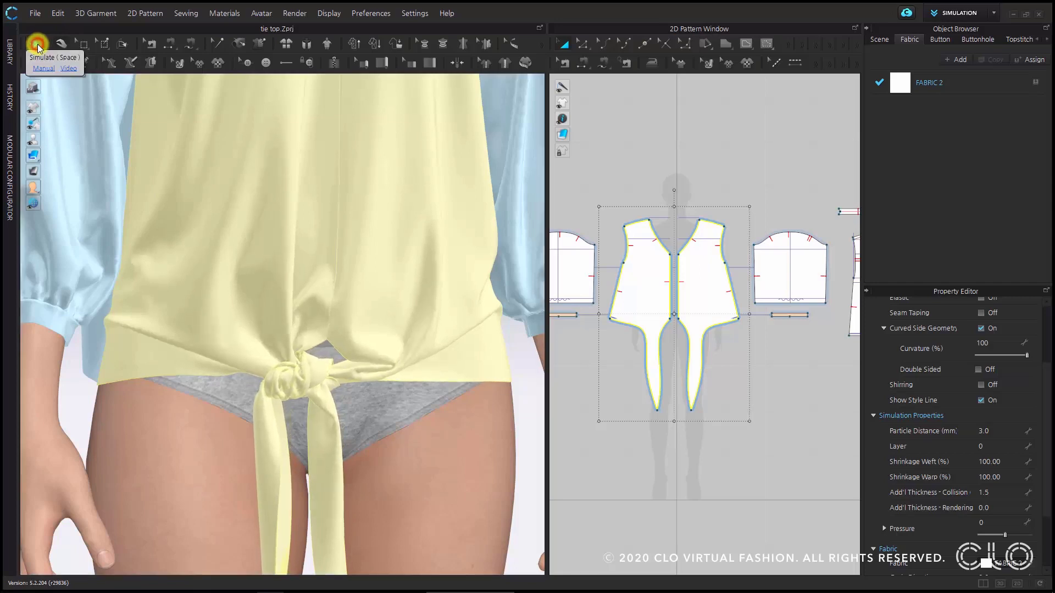
pyautogui.click(38, 48)
pyautogui.scroll(-2, 399, 367)
pyautogui.scroll(-2, 399, 367)
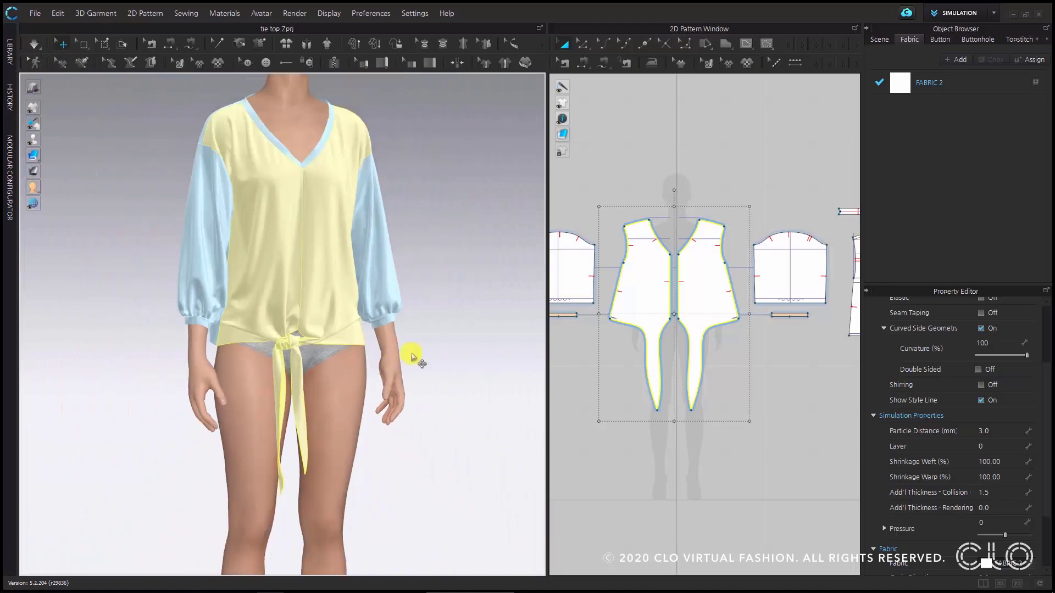
# Step: Deselect the front patterns and examine the drape of the knot, ties and blouse front at different distances
pyautogui.click(459, 338)
pyautogui.scroll(3, 381, 364)
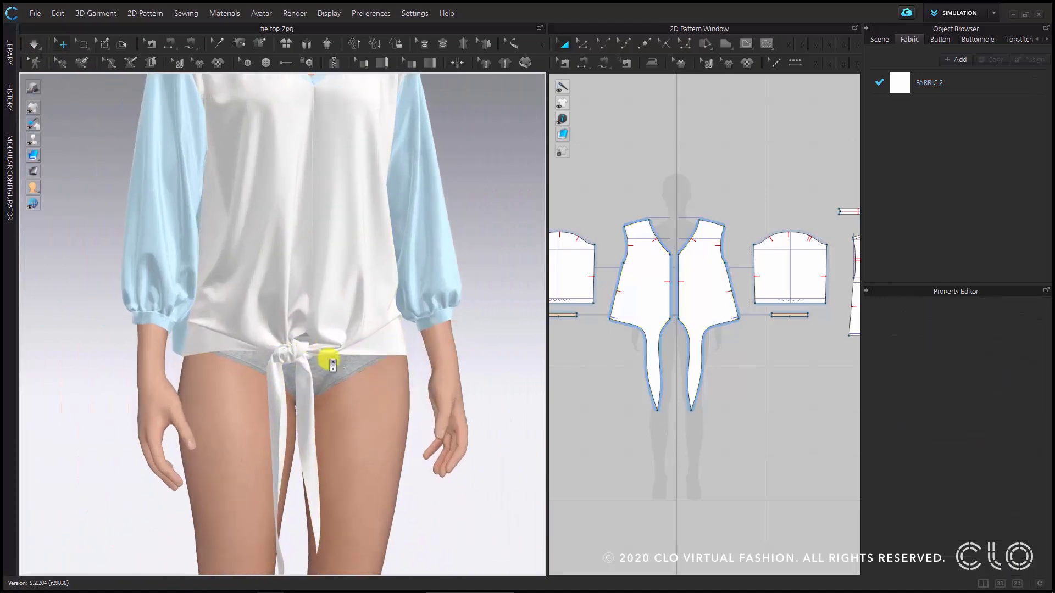
pyautogui.scroll(-3, 330, 358)
pyautogui.scroll(-1, 297, 365)
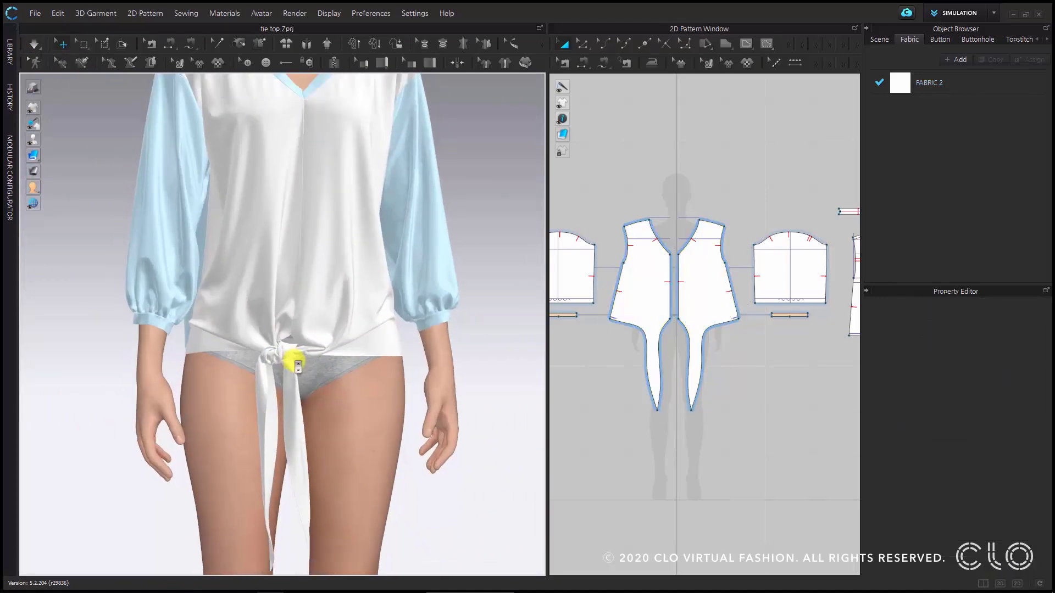
pyautogui.scroll(-1, 287, 361)
pyautogui.scroll(-1, 219, 348)
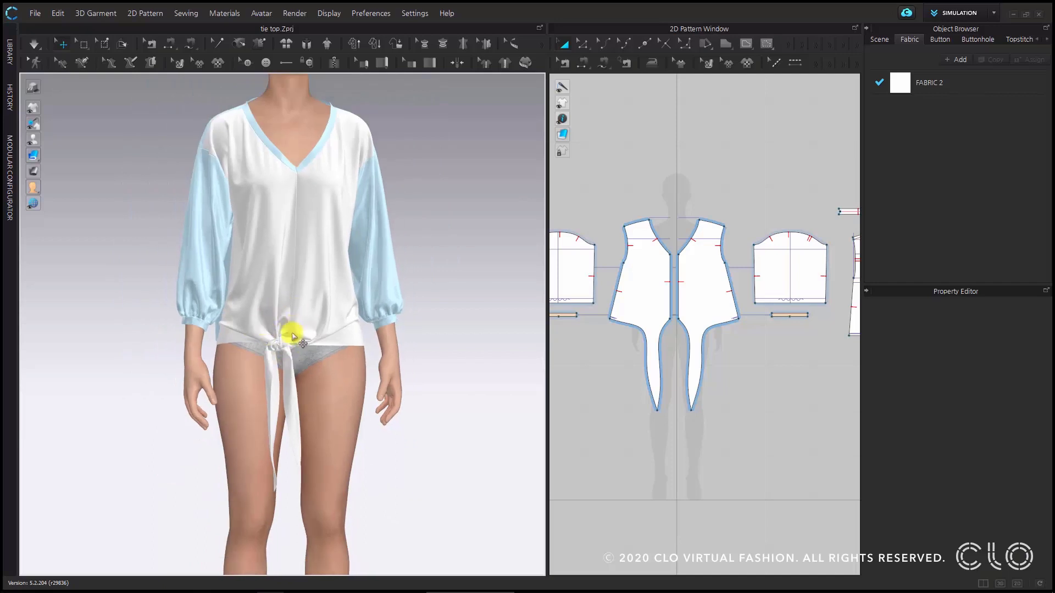
pyautogui.scroll(1, 294, 285)
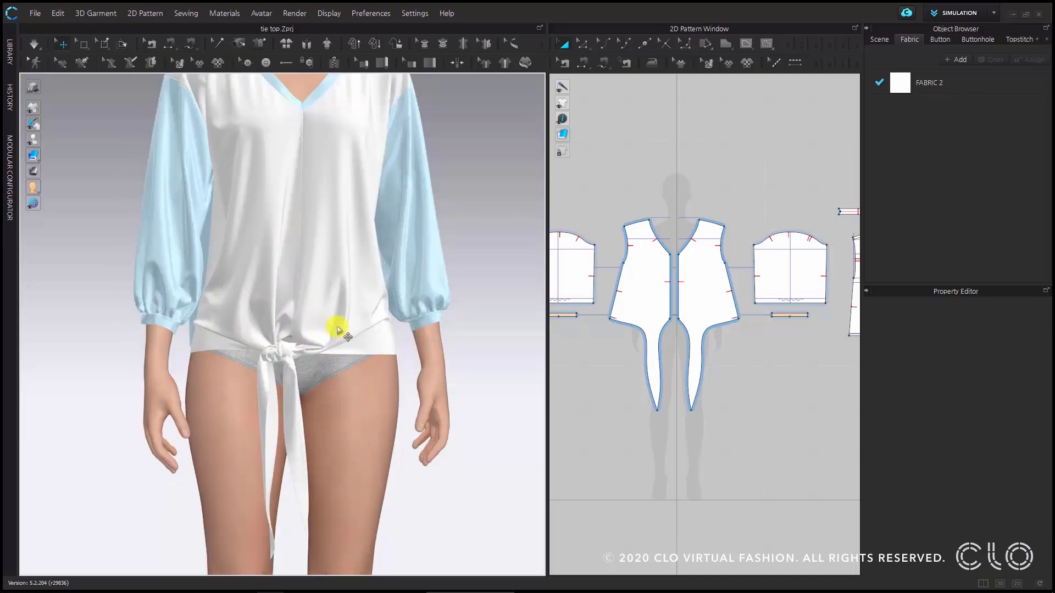
pyautogui.moveTo(344, 259); pyautogui.dragTo(344, 302, button='middle')
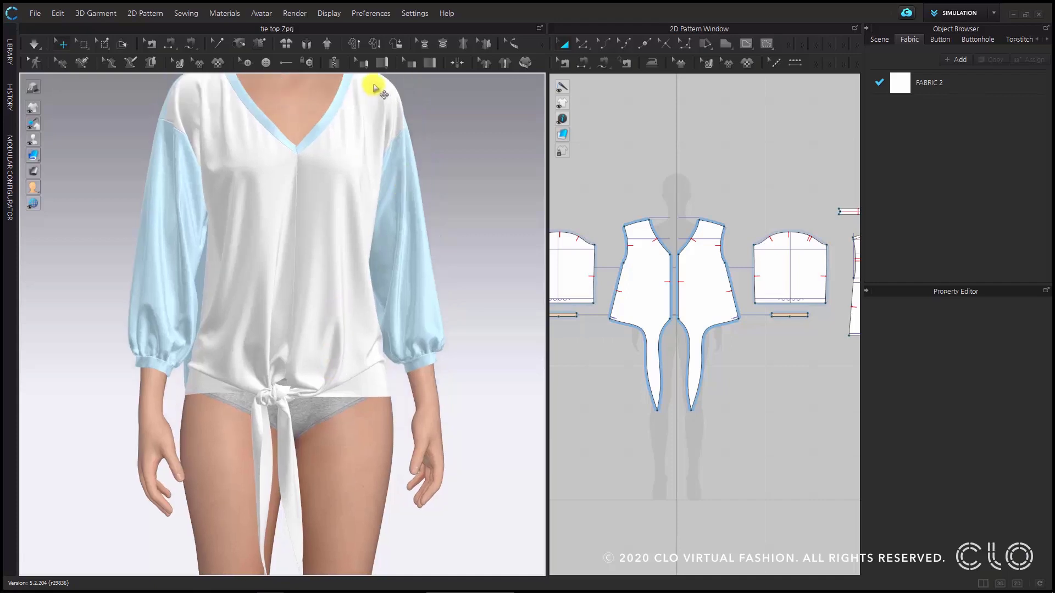
# Step: Review the high-resolution garment properties and their simulation quality options without applying them
pyautogui.click(351, 47)
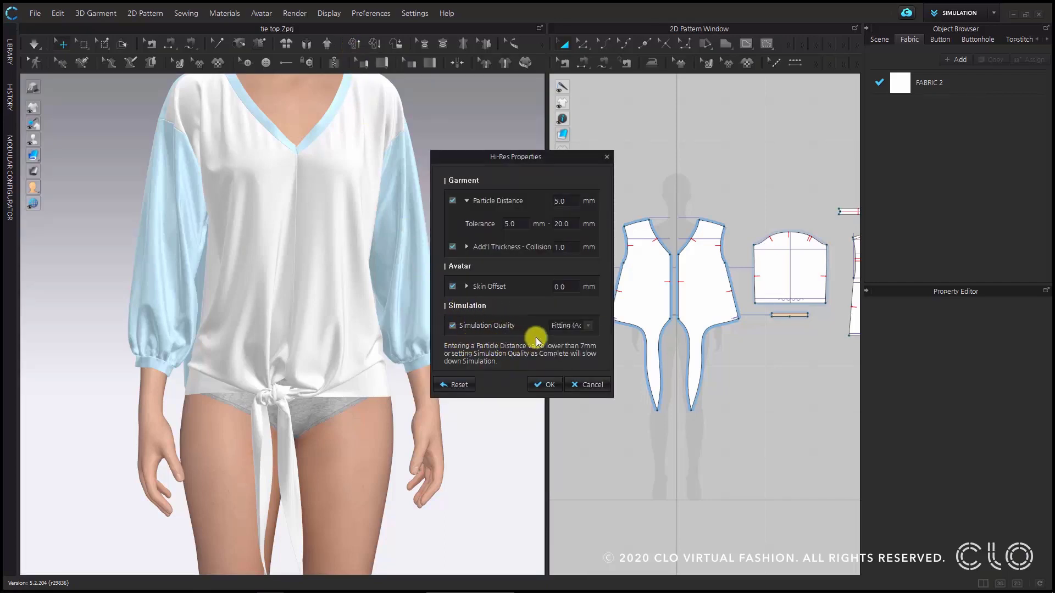
pyautogui.click(590, 329)
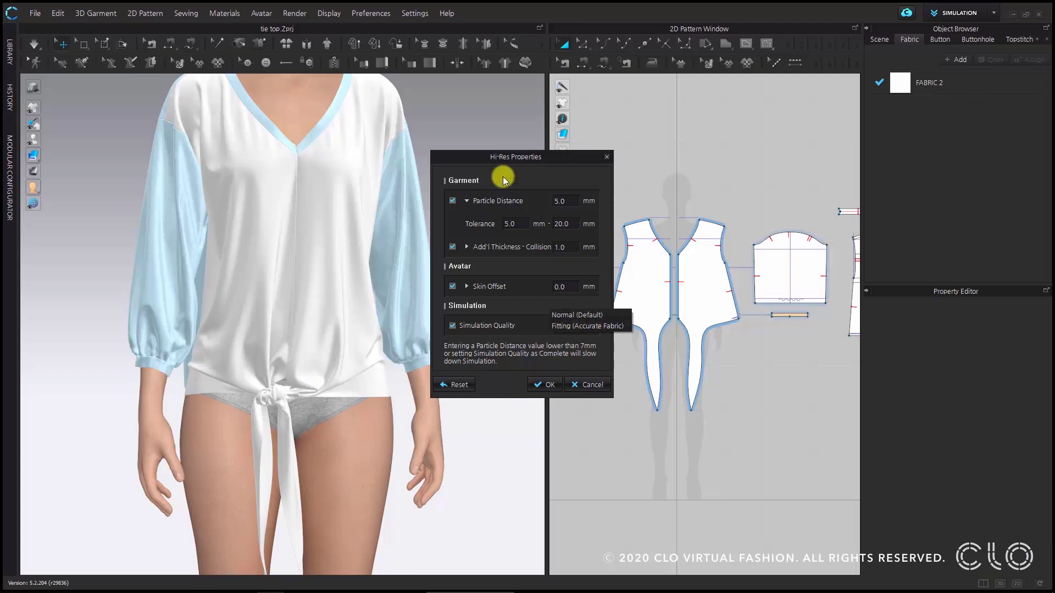
pyautogui.click(593, 384)
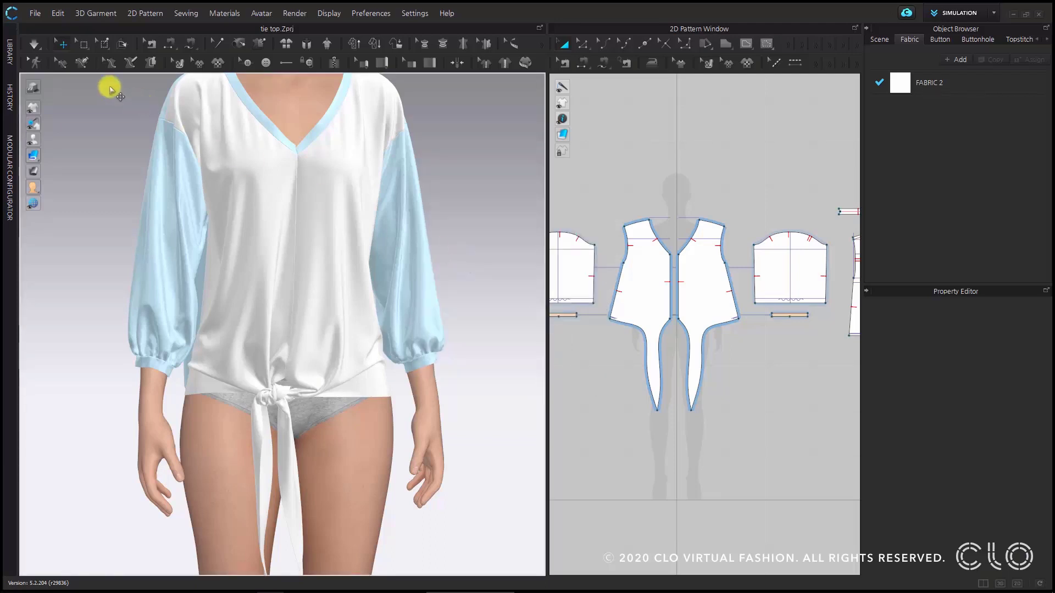
# Step: Set the simulation quality to Fitting (Accurate Fabric) and pin the whole knot area with a box selection
pyautogui.click(35, 45)
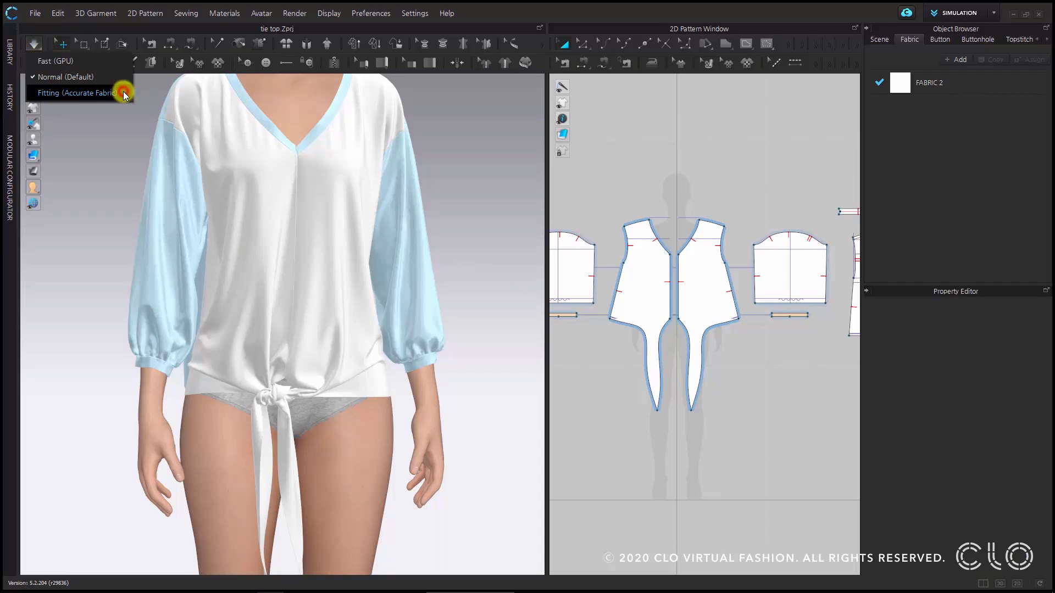
pyautogui.click(76, 93)
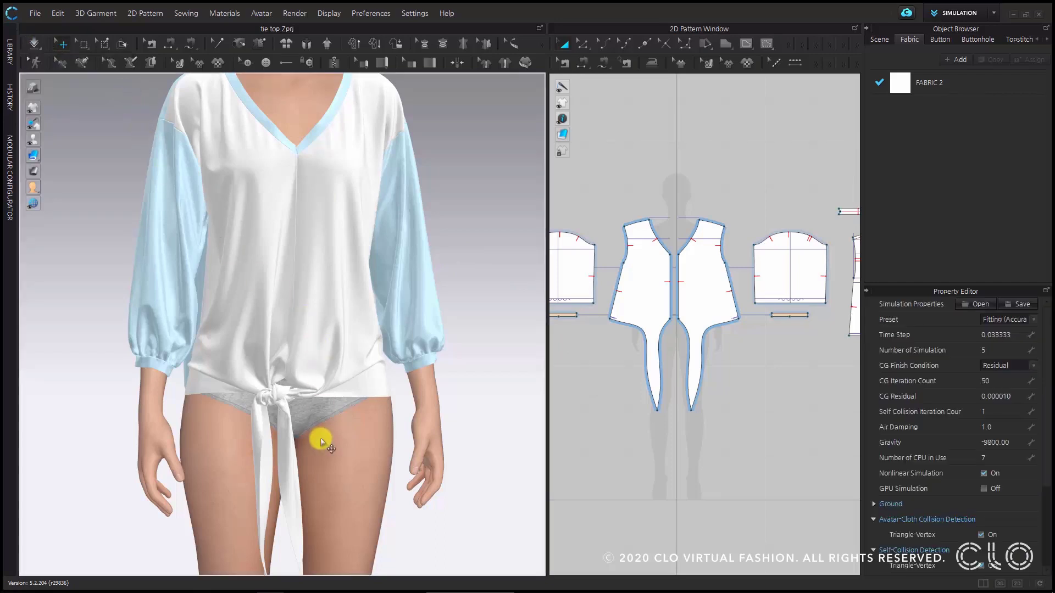
pyautogui.scroll(3, 320, 442)
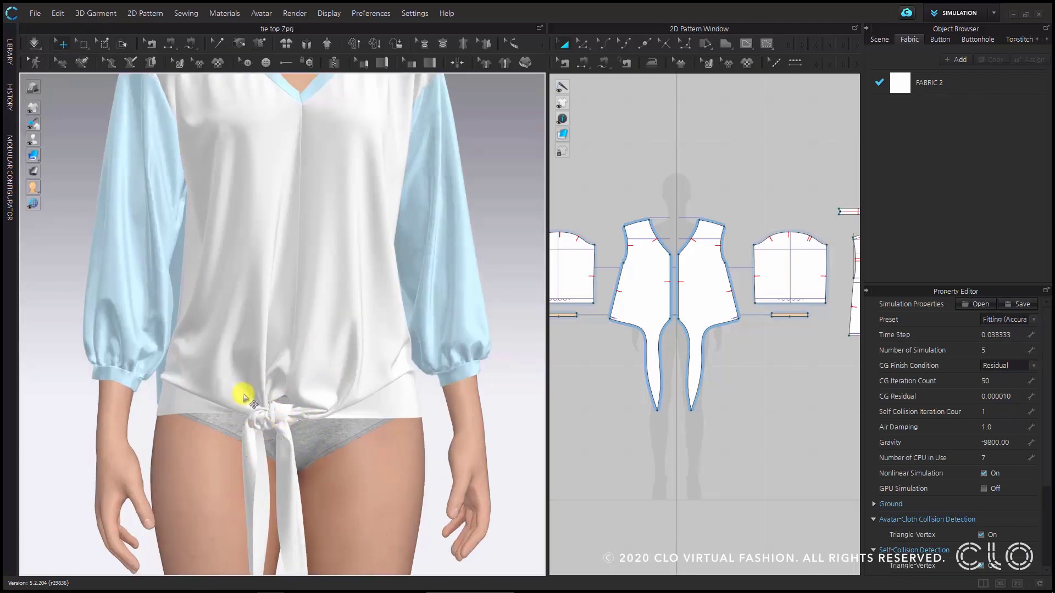
pyautogui.moveTo(279, 430); pyautogui.dragTo(299, 411)
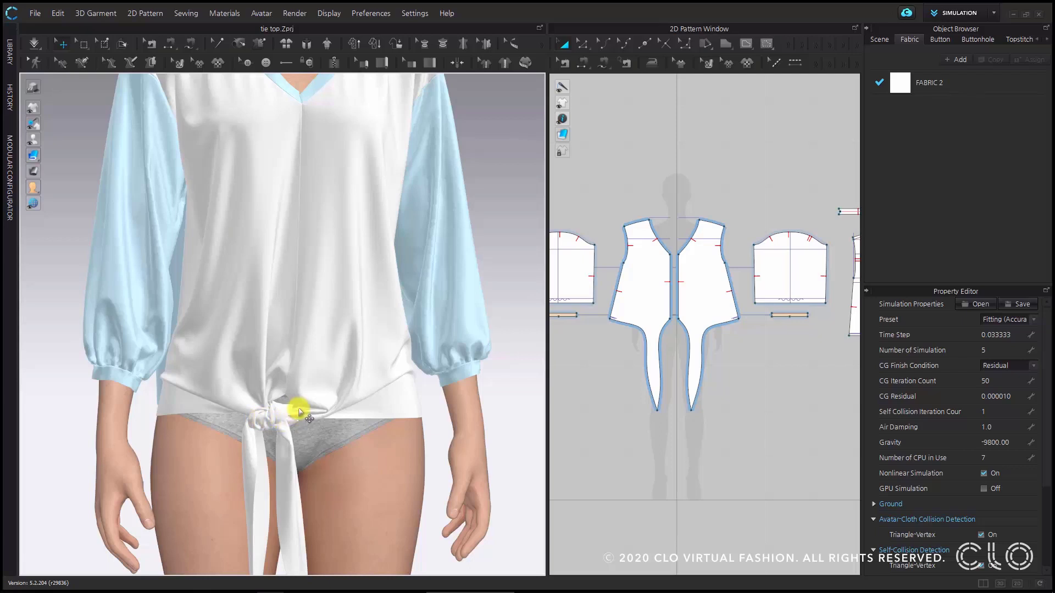
pyautogui.click(105, 45)
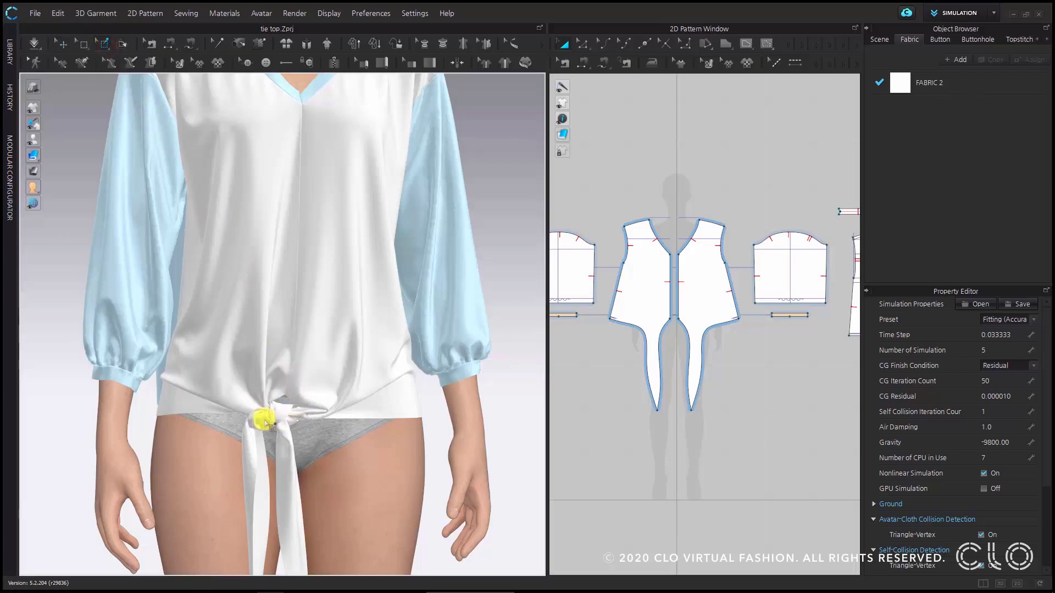
pyautogui.moveTo(235, 380); pyautogui.dragTo(312, 443)
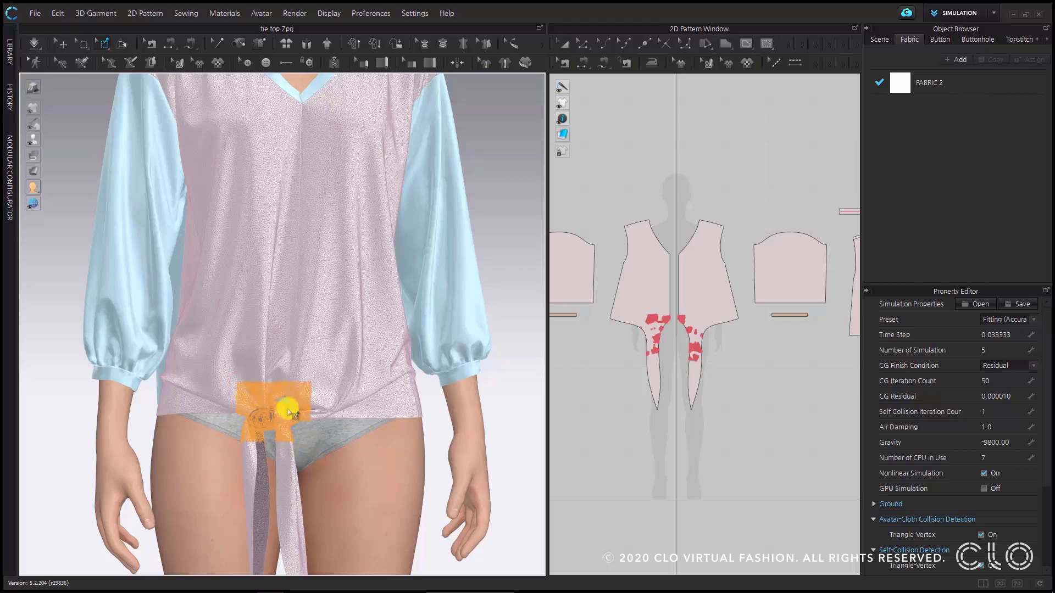
# Step: Simulate the garment with the knot pinned, and stop once the drape has settled
pyautogui.scroll(-2, 287, 409)
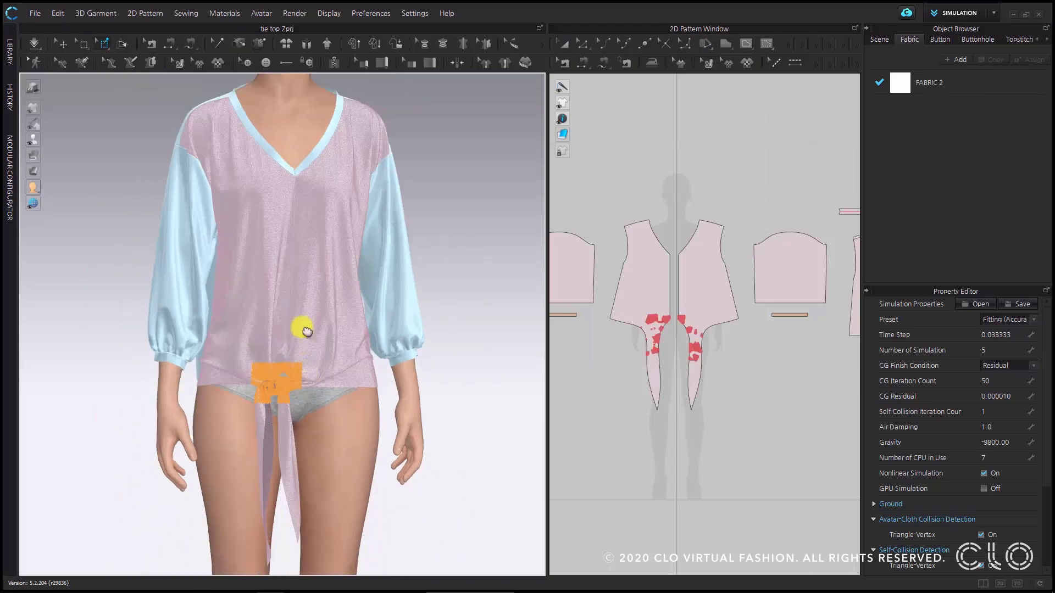
pyautogui.moveTo(304, 328); pyautogui.dragTo(266, 338, button='middle')
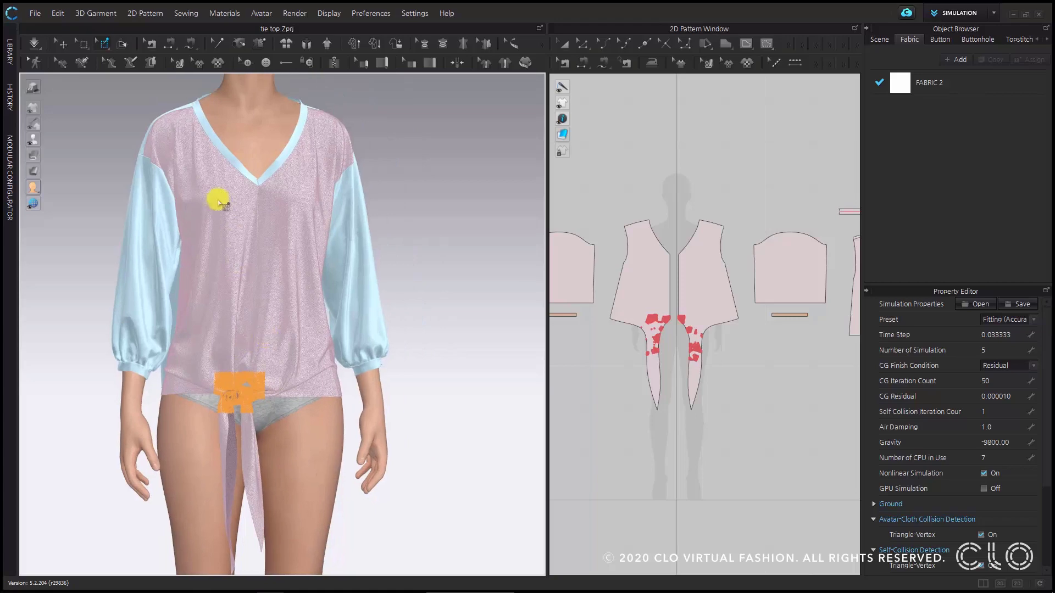
pyautogui.click(40, 48)
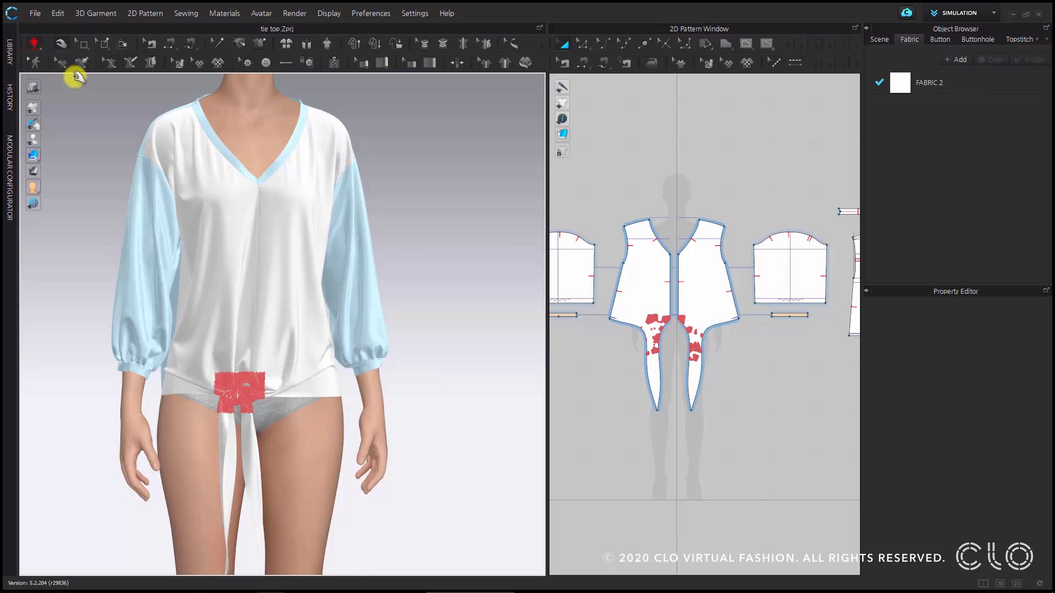
pyautogui.click(38, 47)
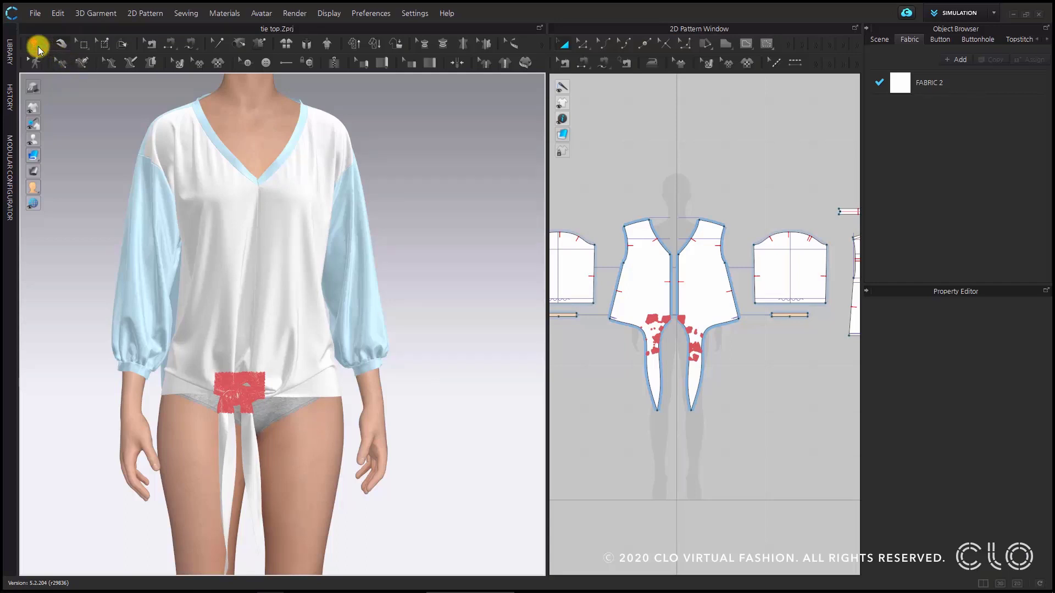
pyautogui.click(38, 49)
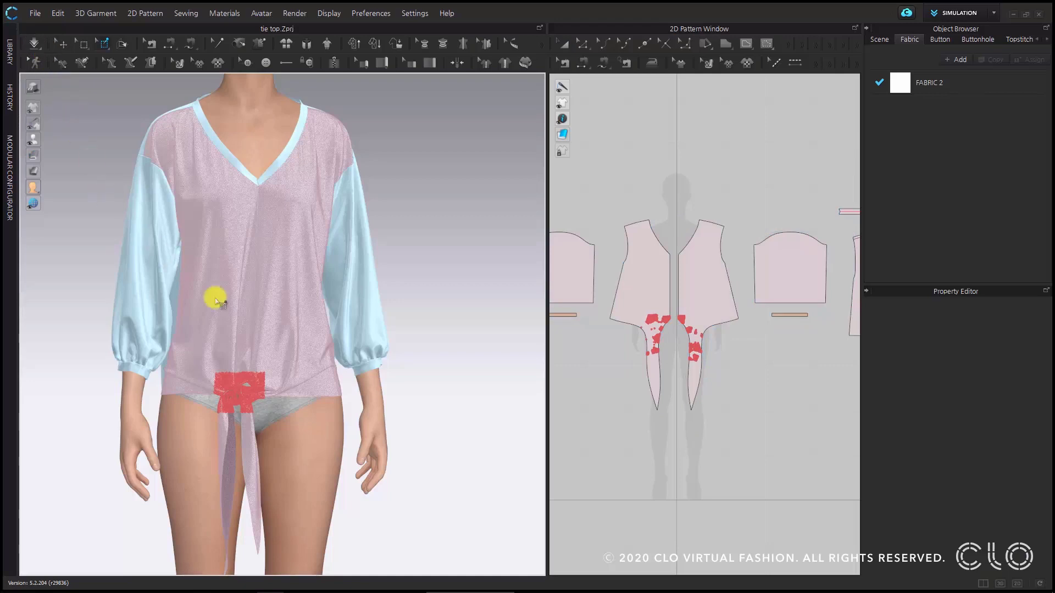
# Step: Delete the selected pins on the knot and return to the Select/Move tool
pyautogui.rightClick(260, 383)
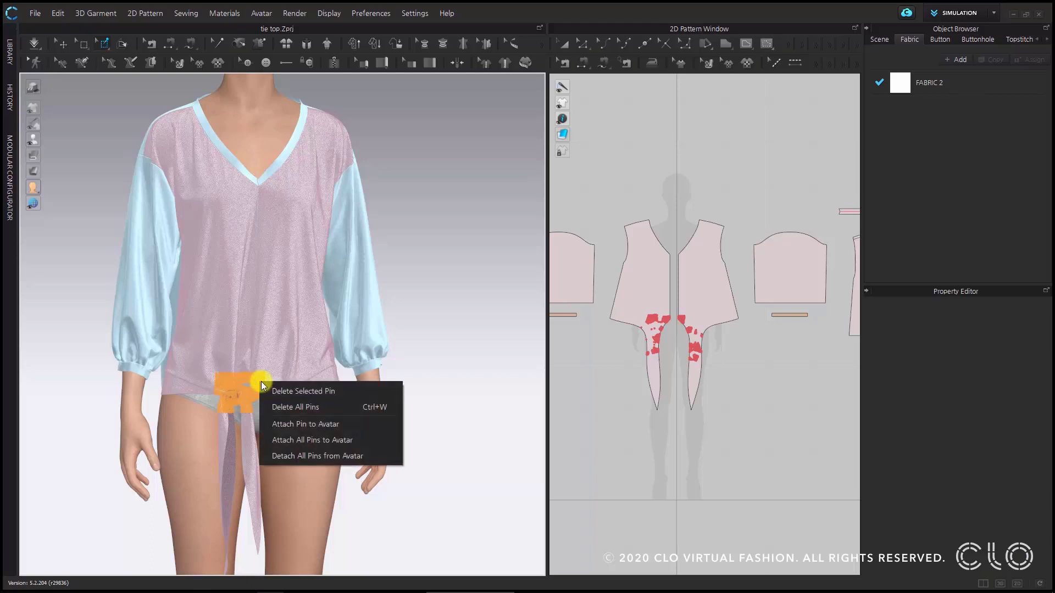
pyautogui.click(321, 392)
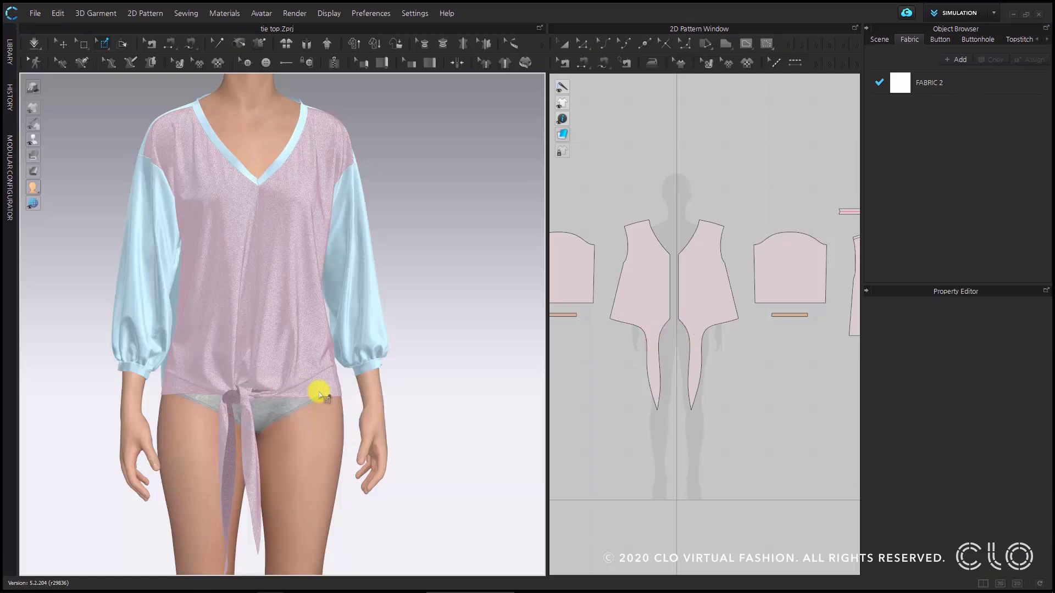
pyautogui.click(65, 44)
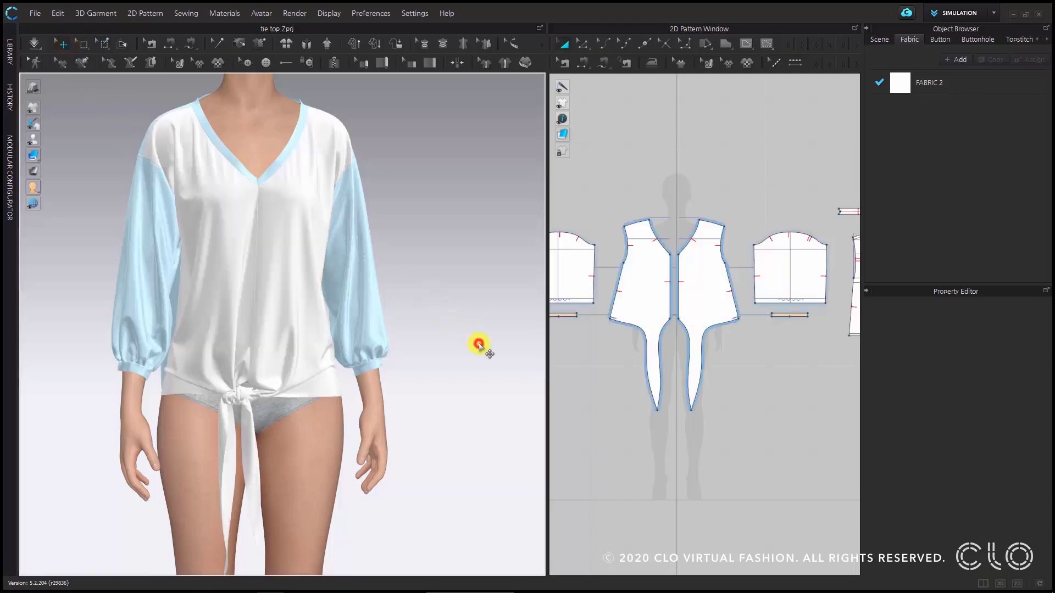
# Step: Examine the unpinned knot, the hanging ties and the overall fit of the top at close and full-body distances
pyautogui.scroll(-5, 295, 437)
pyautogui.scroll(4, 297, 442)
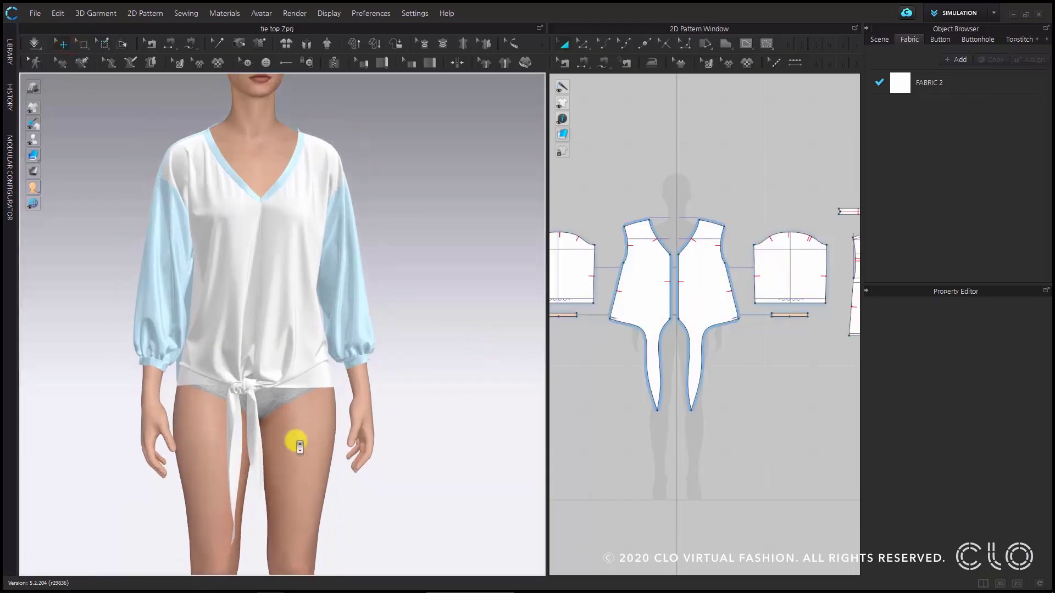
pyautogui.scroll(5, 300, 447)
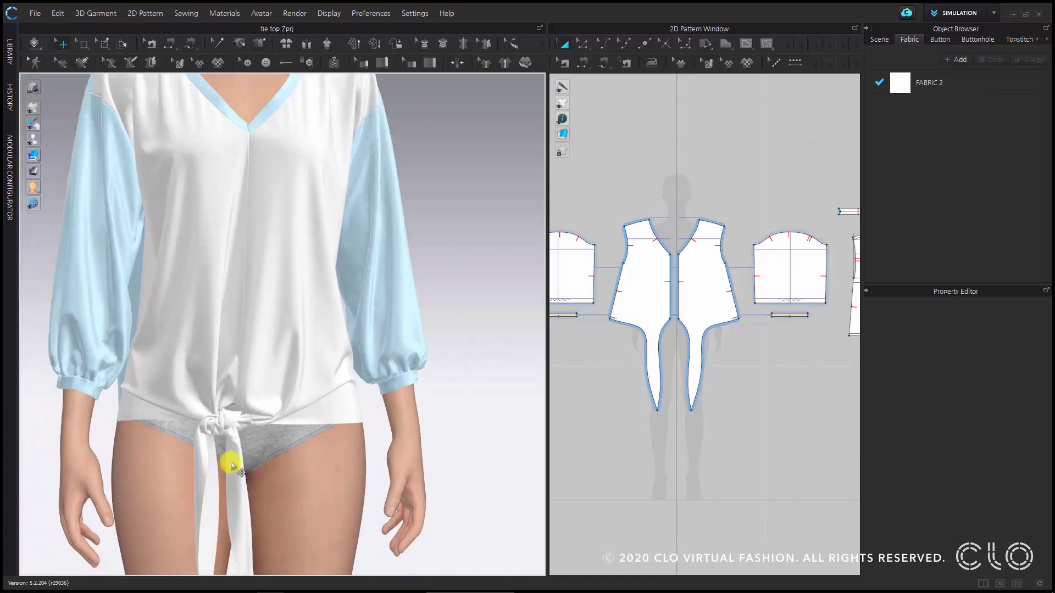
pyautogui.moveTo(231, 466); pyautogui.dragTo(226, 440, button='right')
pyautogui.scroll(-4, 306, 427)
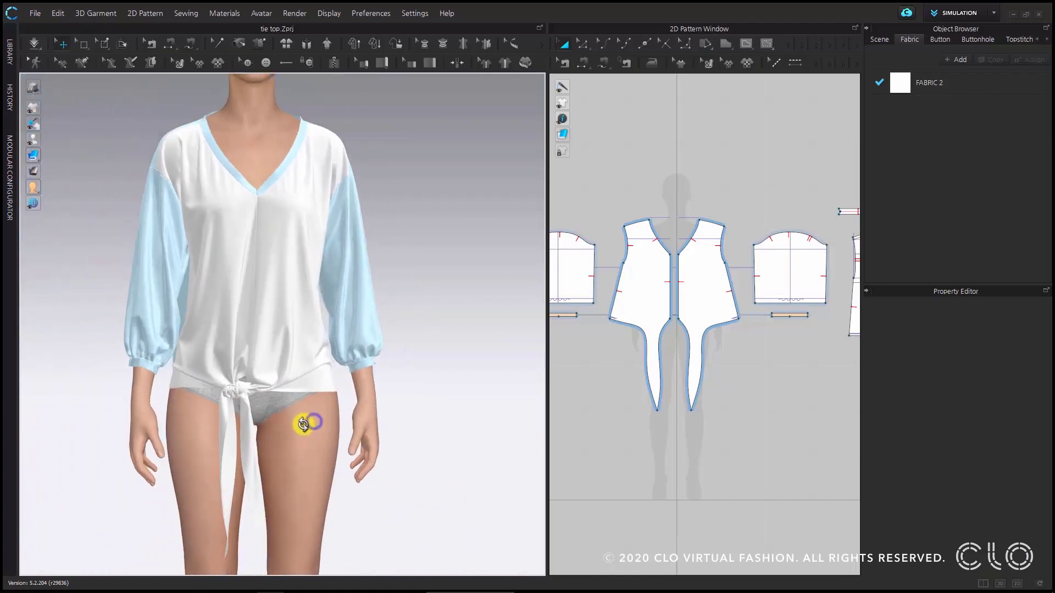
pyautogui.scroll(-4, 306, 418)
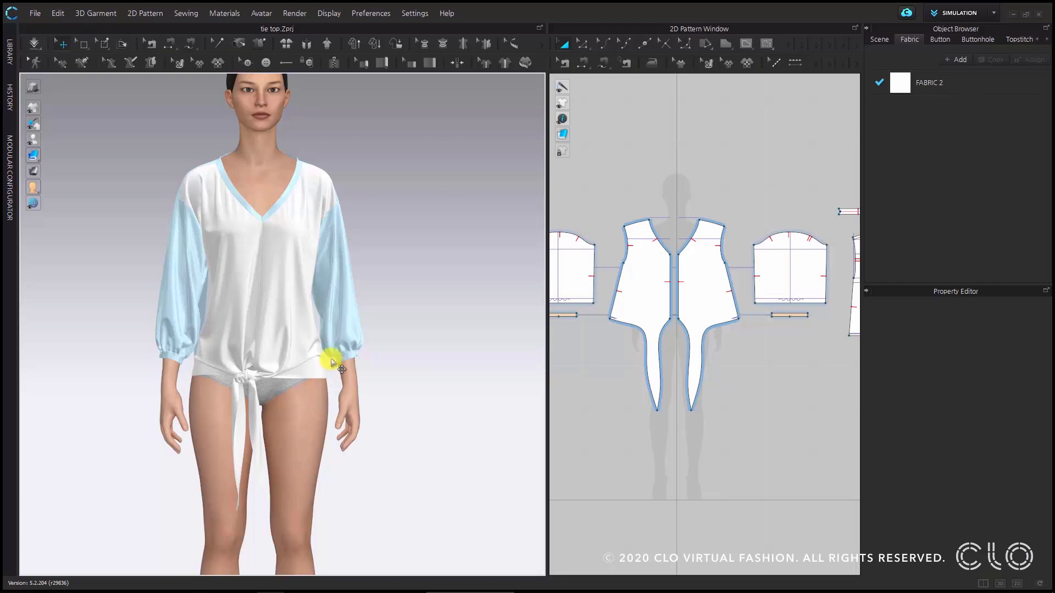
pyautogui.scroll(-2, 444, 304)
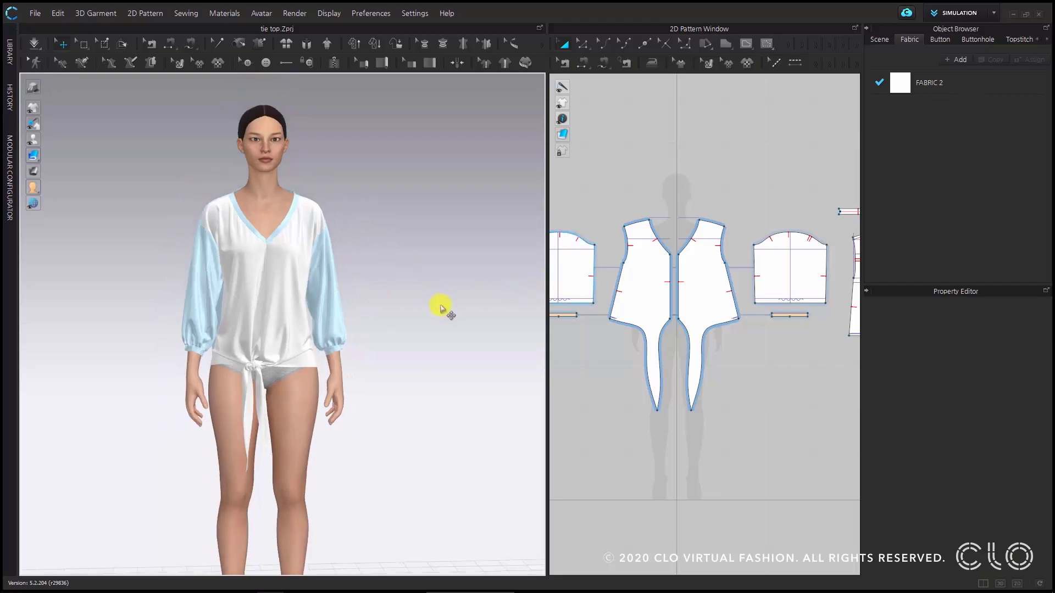
pyautogui.scroll(3, 342, 321)
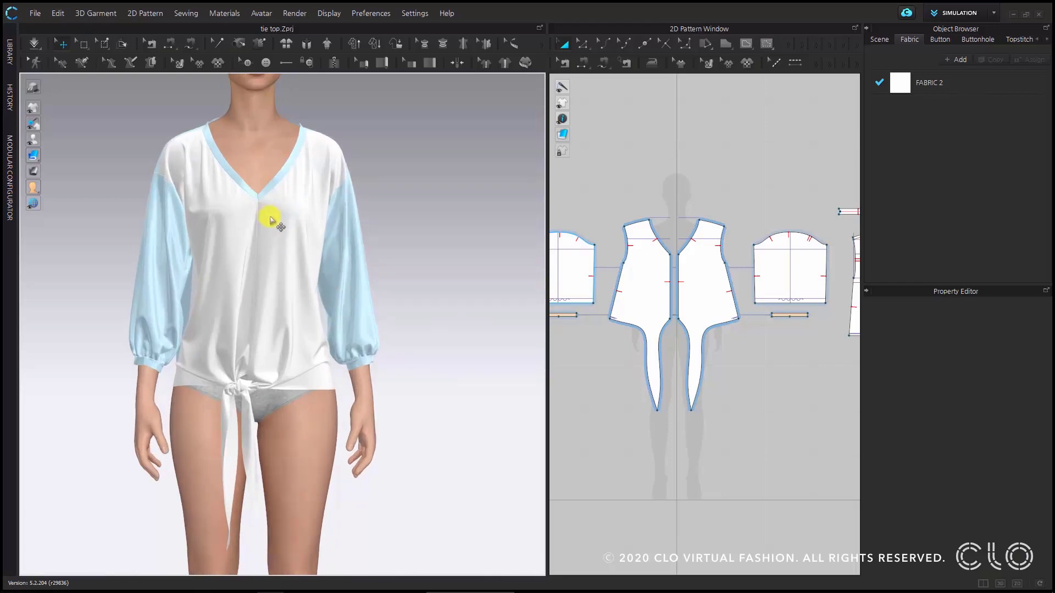
pyautogui.scroll(-3, 358, 231)
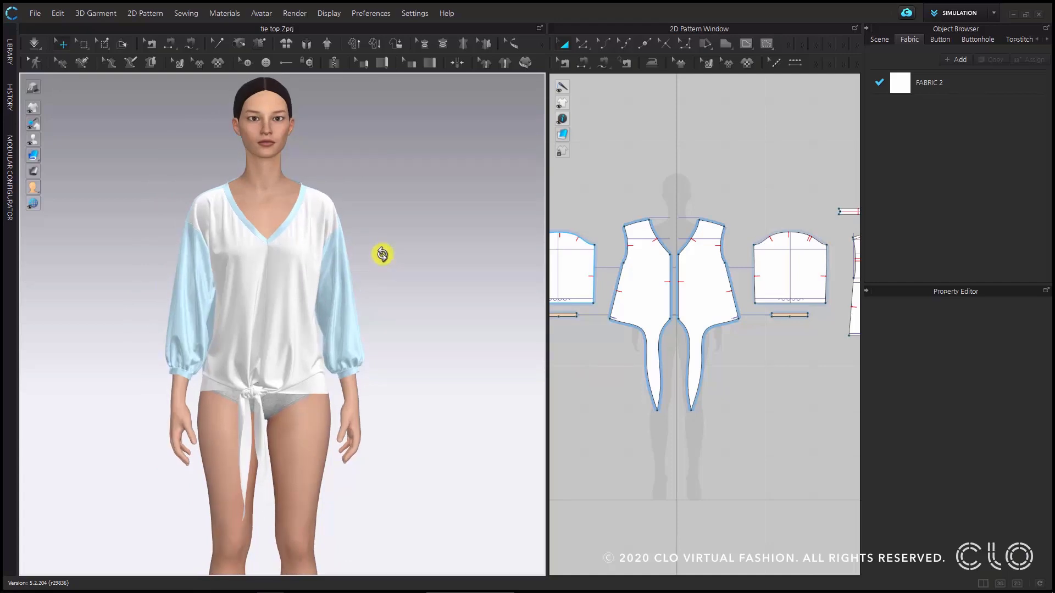
# Step: Unfreeze all patterns of the garment together and clear the selection
pyautogui.hotkey('ctrl', 'a')
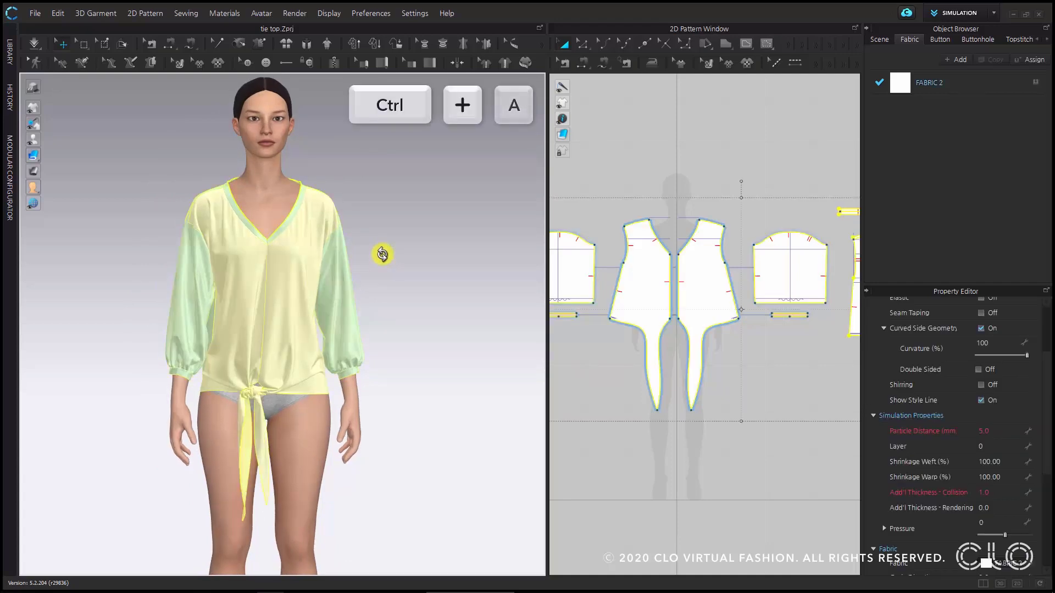
pyautogui.rightClick(343, 268)
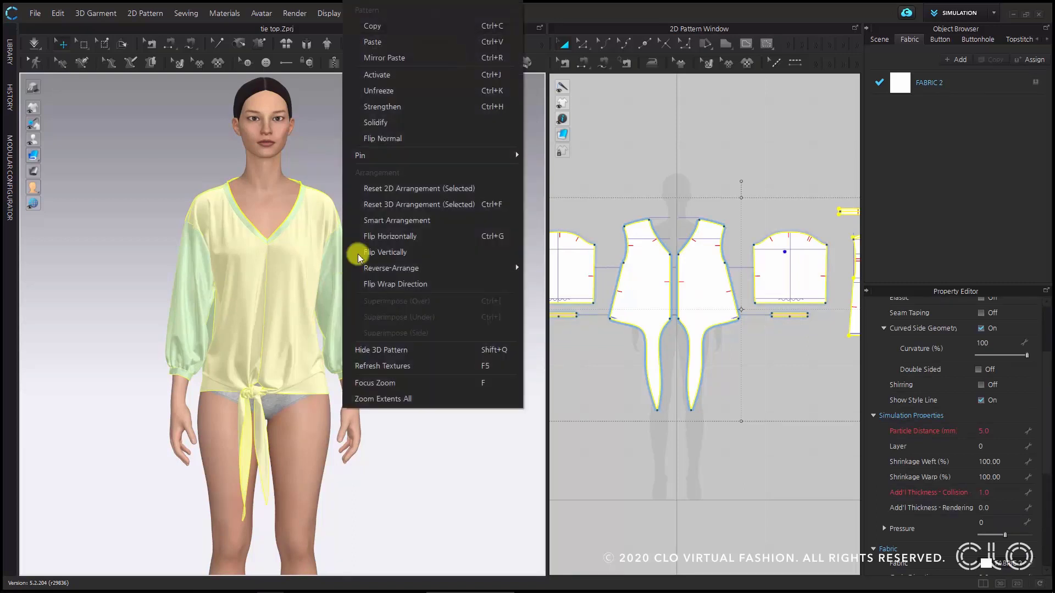
pyautogui.click(428, 91)
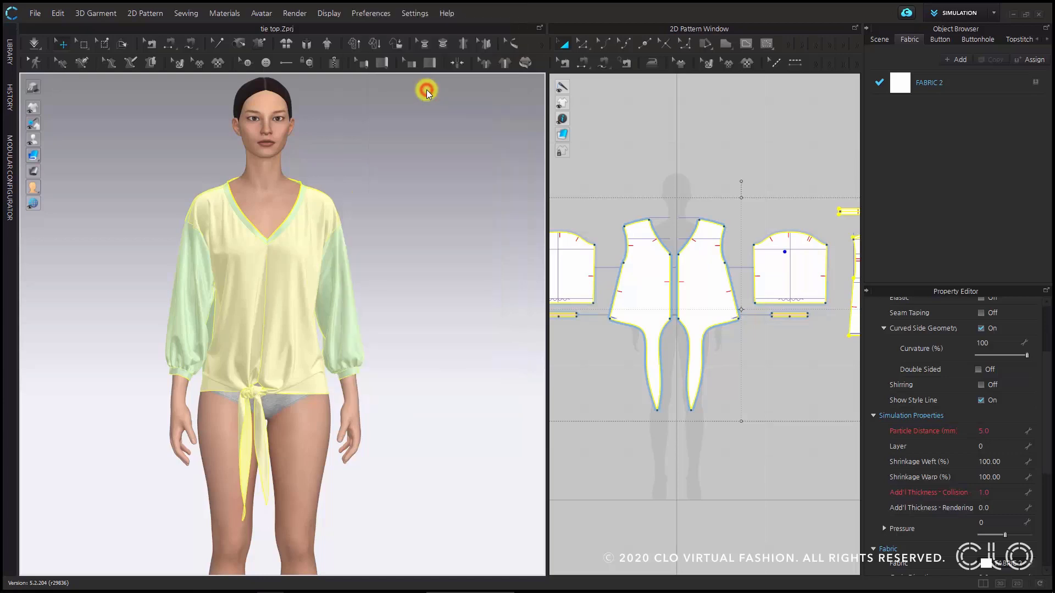
pyautogui.click(372, 228)
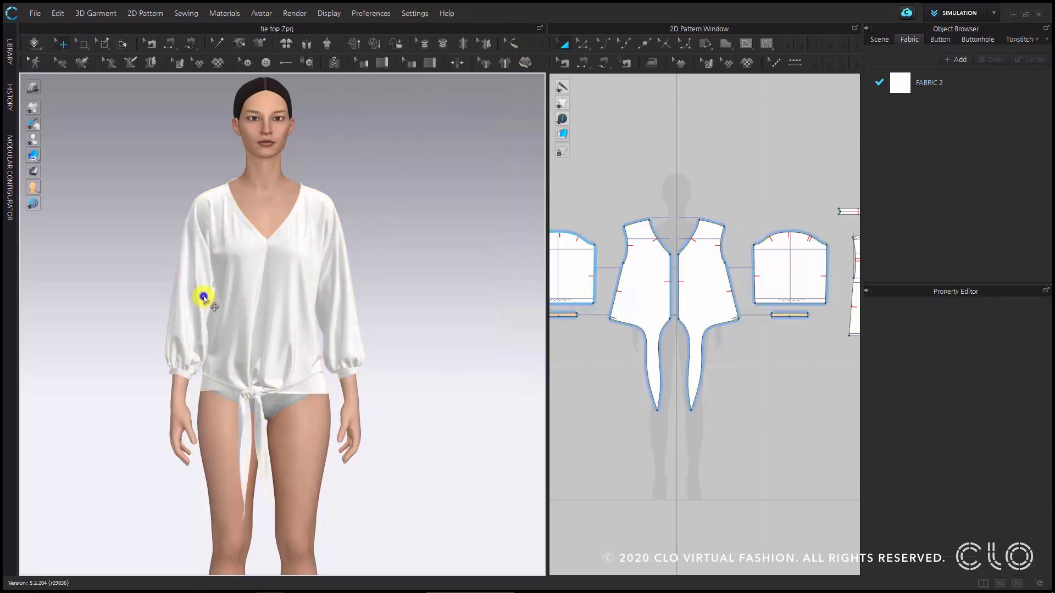
pyautogui.moveTo(202, 299)
pyautogui.mouseDown(button='right')
pyautogui.moveTo(443, 275)
pyautogui.moveTo(424, 299)
pyautogui.moveTo(210, 292)
pyautogui.mouseUp(button='right')
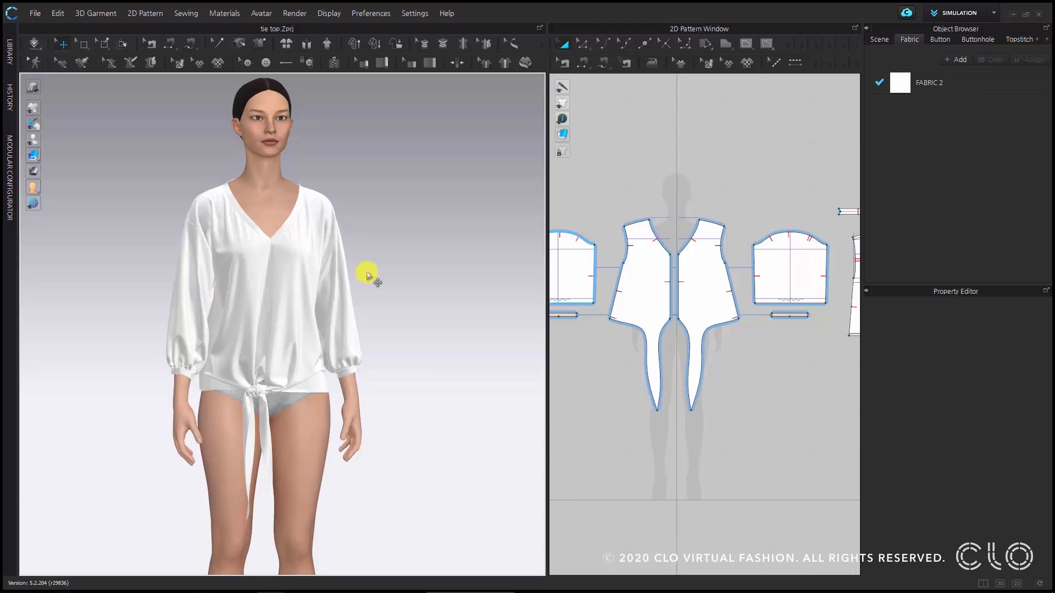
pyautogui.scroll(2, 371, 276)
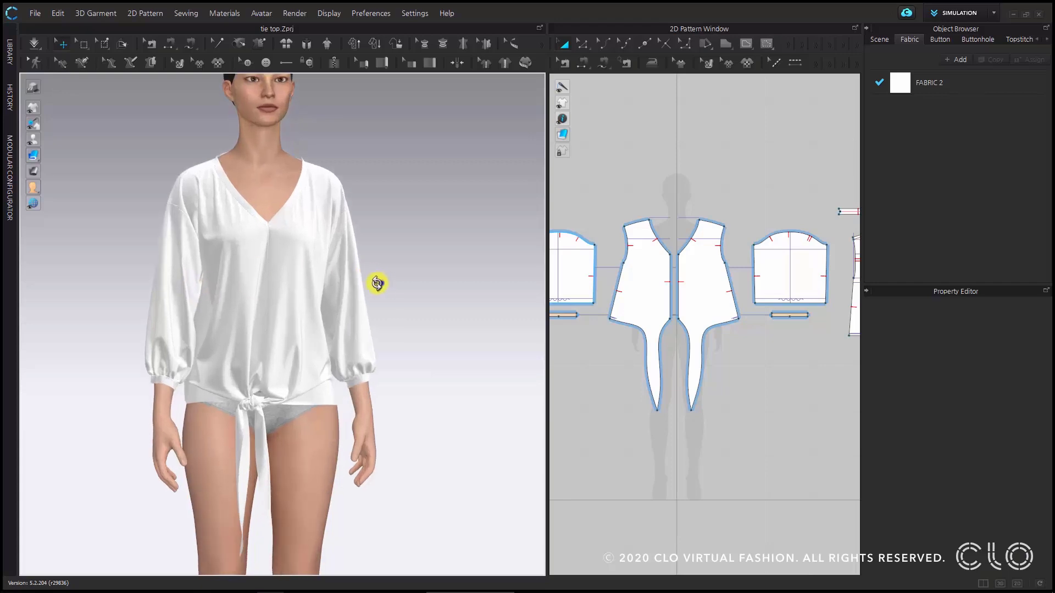
pyautogui.scroll(2, 372, 281)
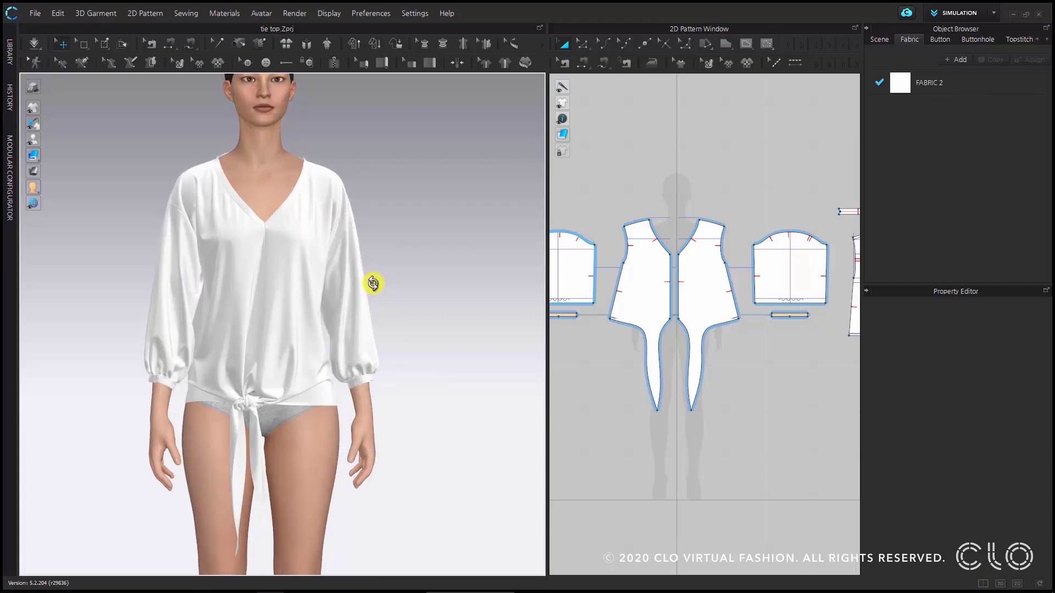